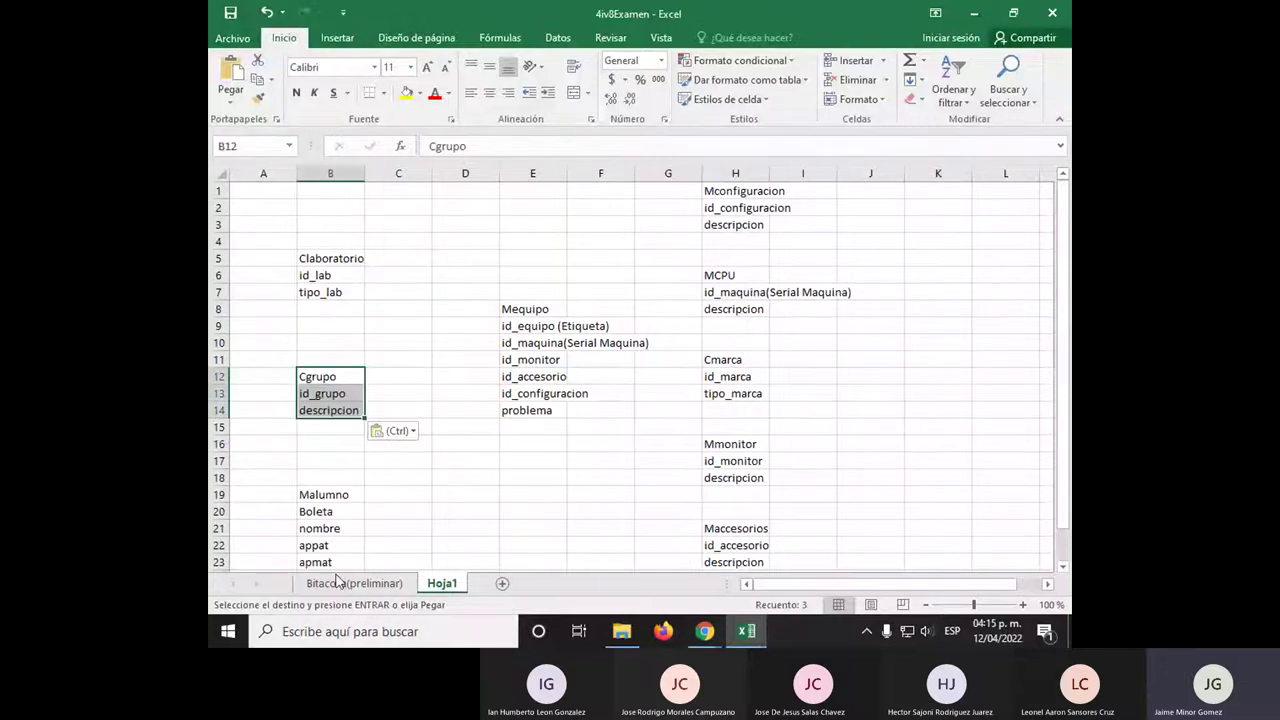
# Copy the Mdocente table from the Bitacora(preliminar) sheet into Hoja1, starting at cell D29
pyautogui.click(337, 582)
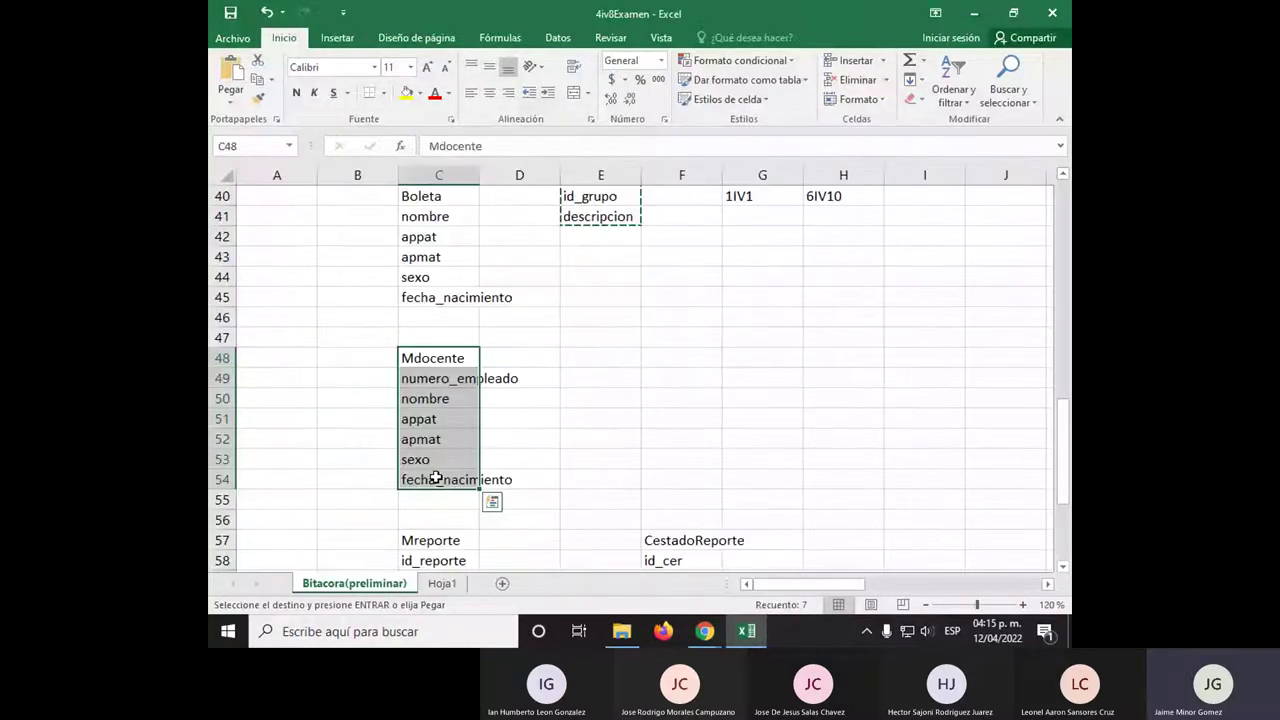
pyautogui.hotkey('ctrl', 'pagedown')
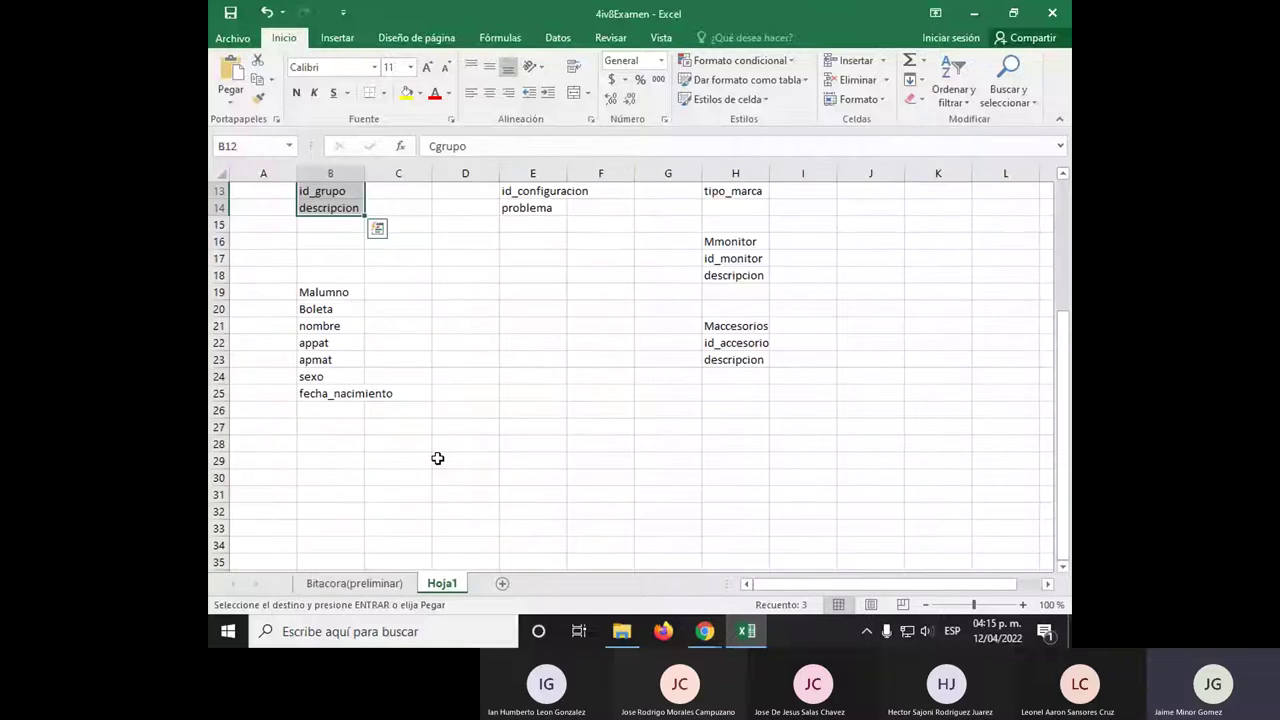
pyautogui.hotkey('ctrl', 'pageup')
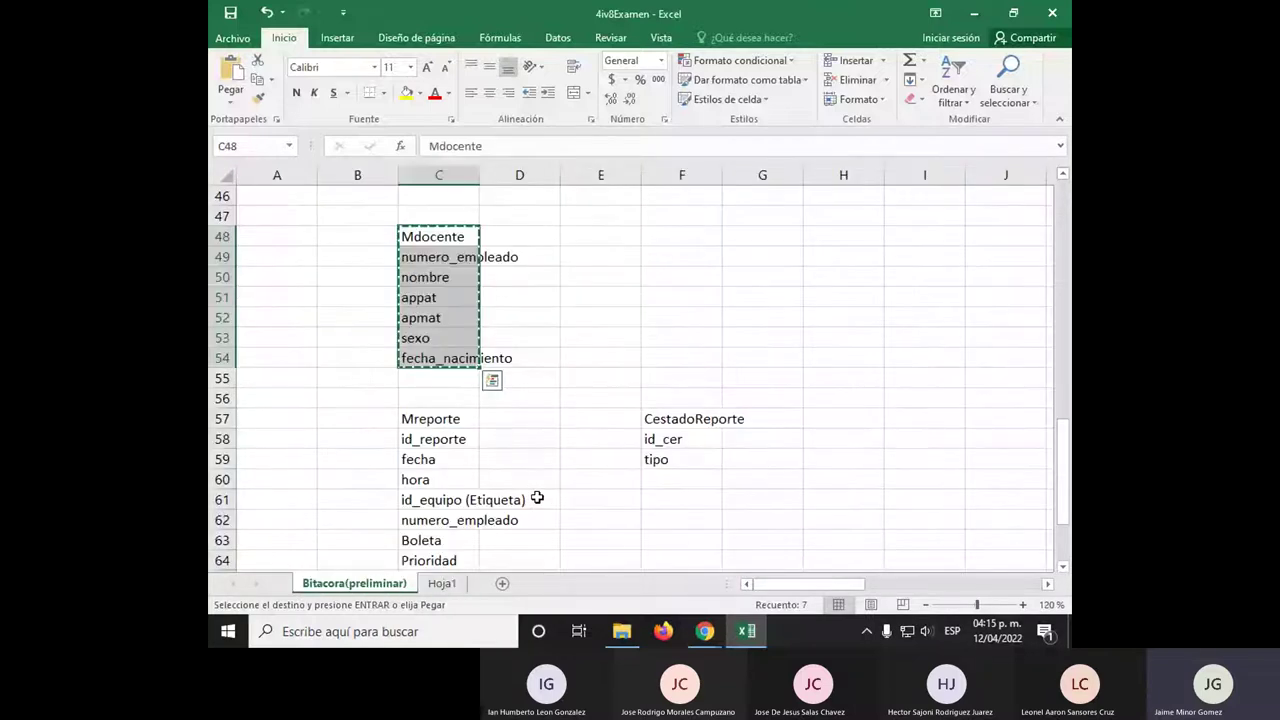
# Copy the Mreporte table with all its fields from Bitacora(preliminar) into Hoja1, starting at cell E19
pyautogui.moveTo(430, 418); pyautogui.dragTo(439, 533)
pyautogui.hotkey('ctrl', 'c')
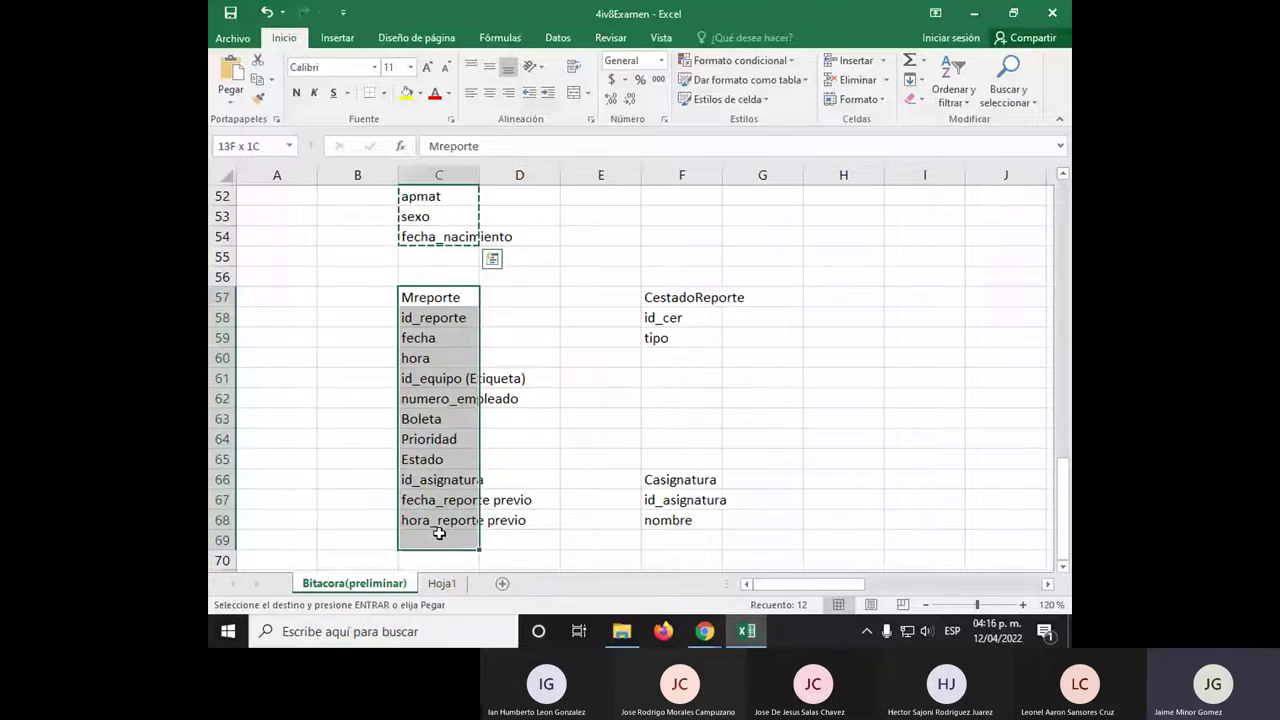
pyautogui.hotkey('ctrl', 'pagedown')
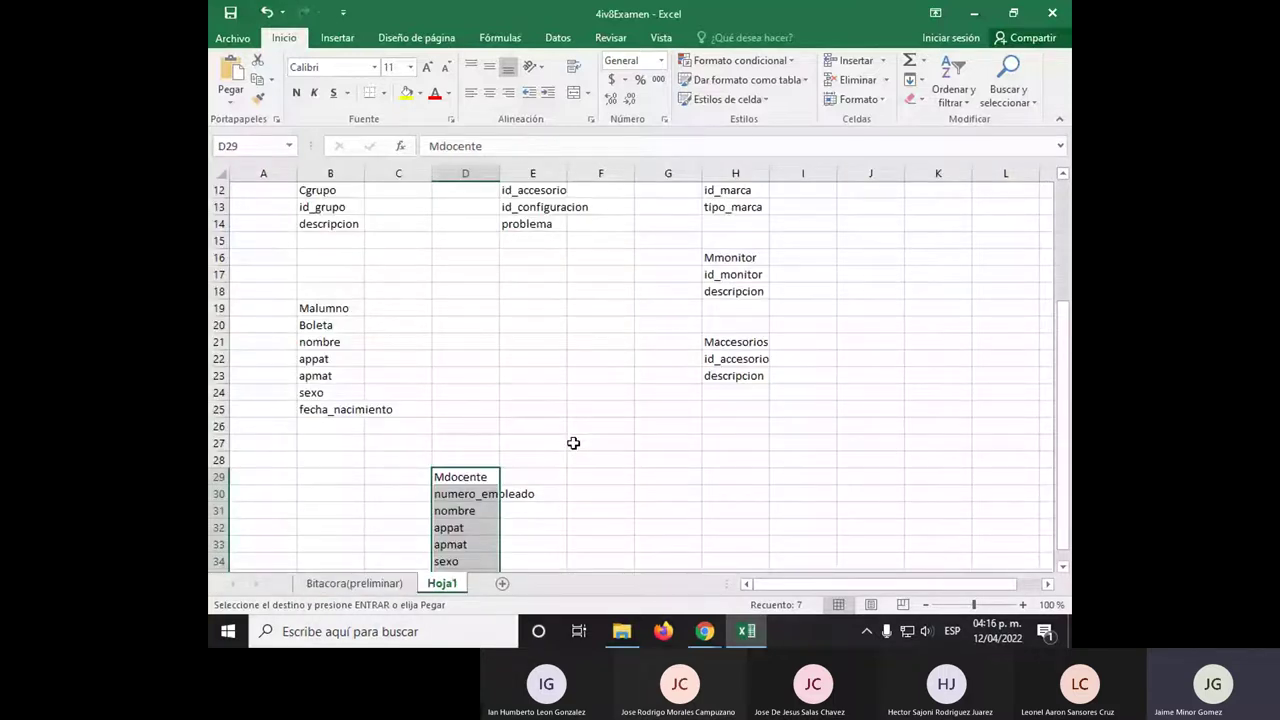
pyautogui.click(533, 308)
pyautogui.hotkey('ctrl', 'v')
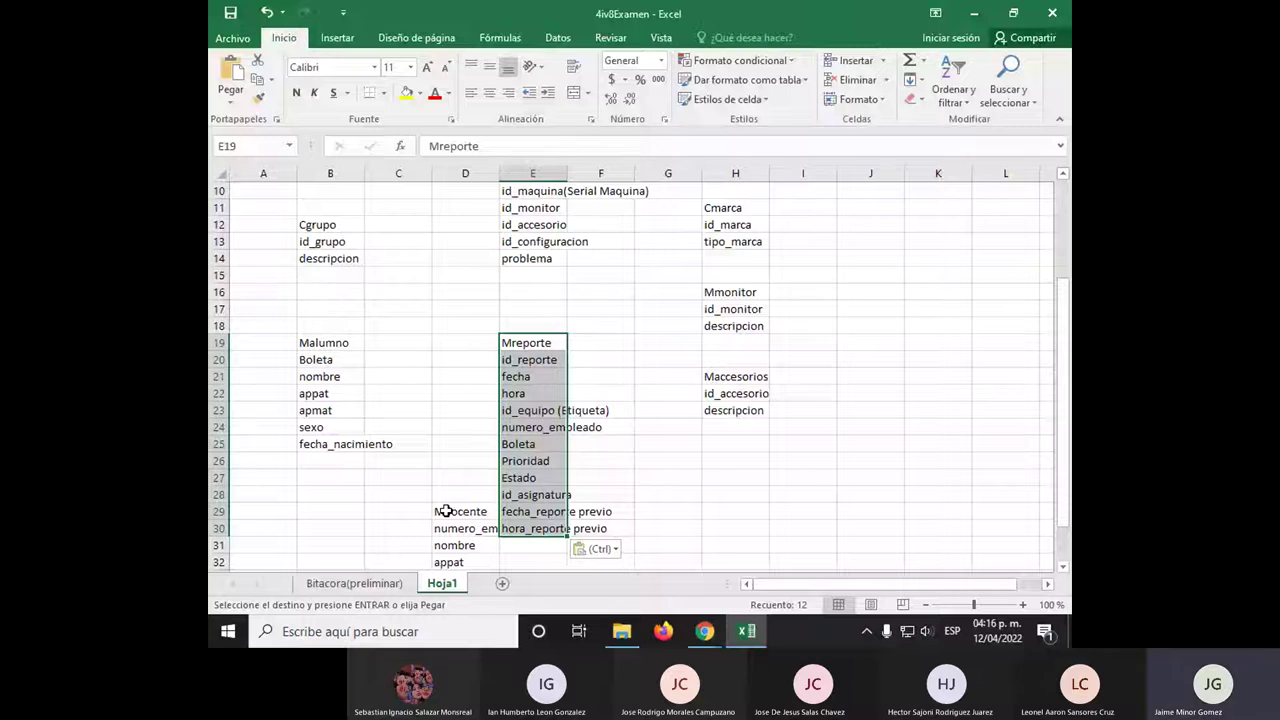
# Add the id_lab field from Claboratorio to the Mequipo table, just above problema
pyautogui.scroll(3, 445, 511)
pyautogui.click(330, 258)
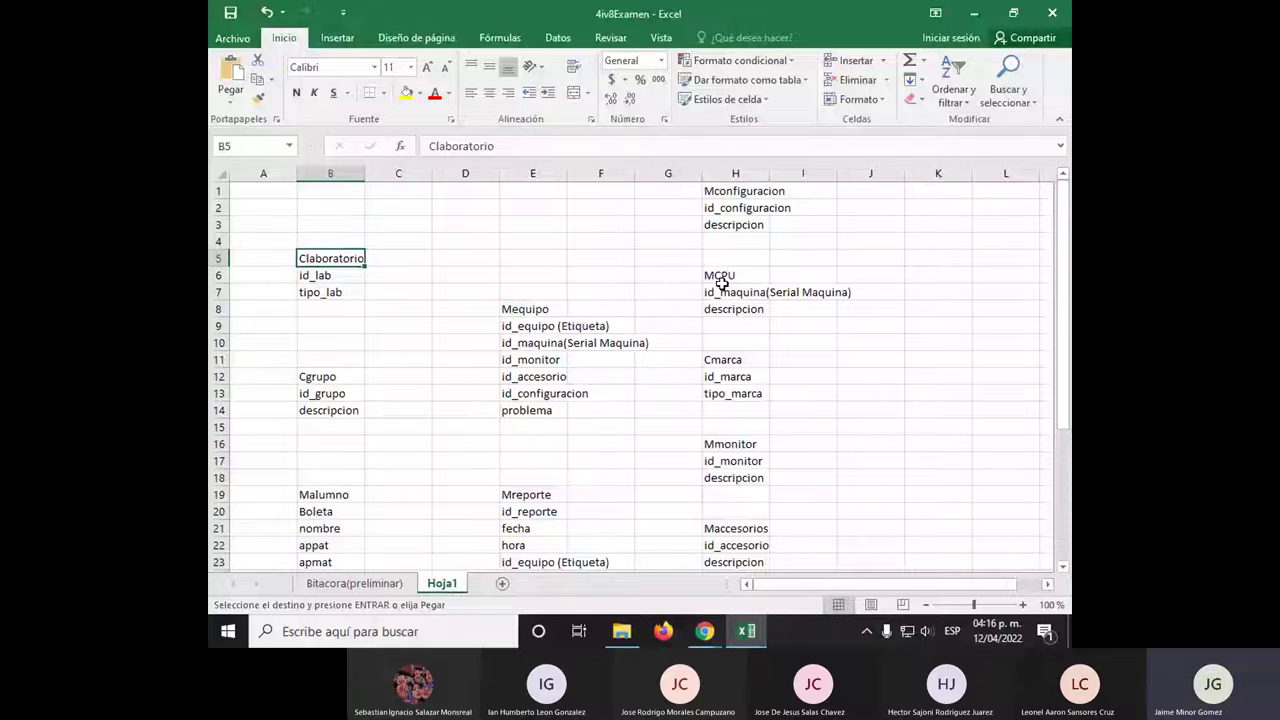
pyautogui.press('Down')
pyautogui.hotkey('ctrl', 'c')
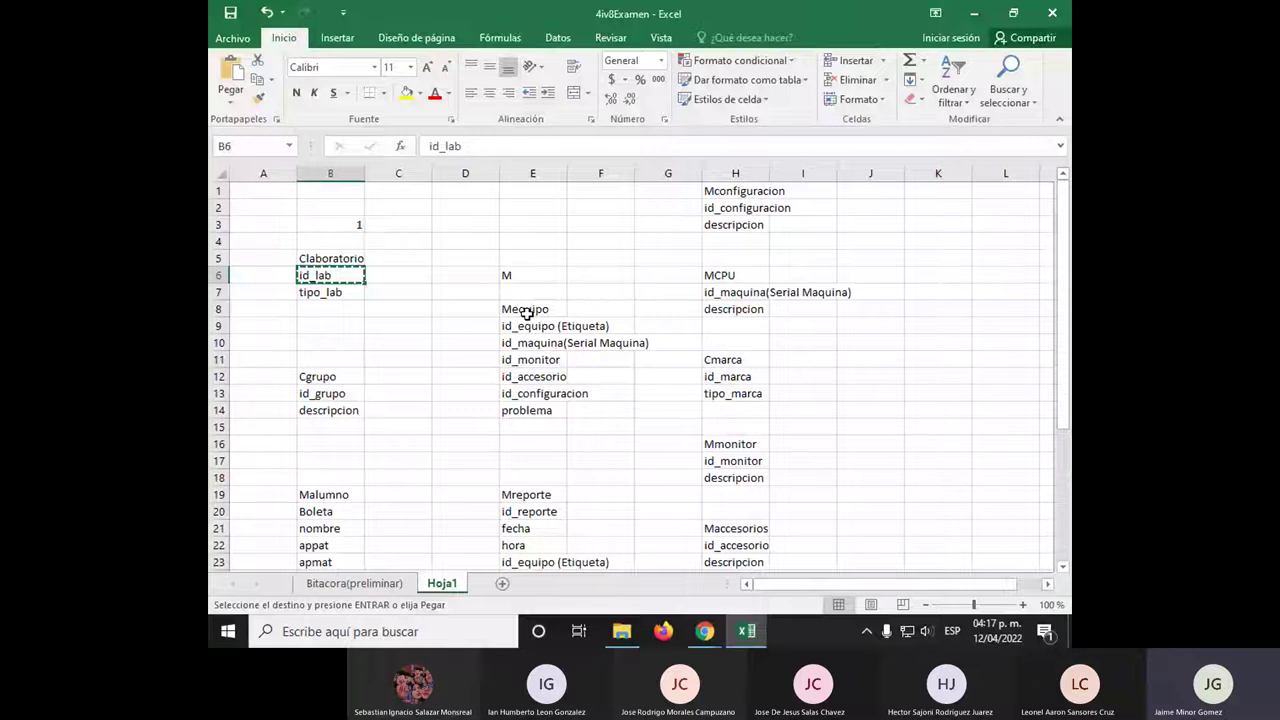
pyautogui.click(533, 277)
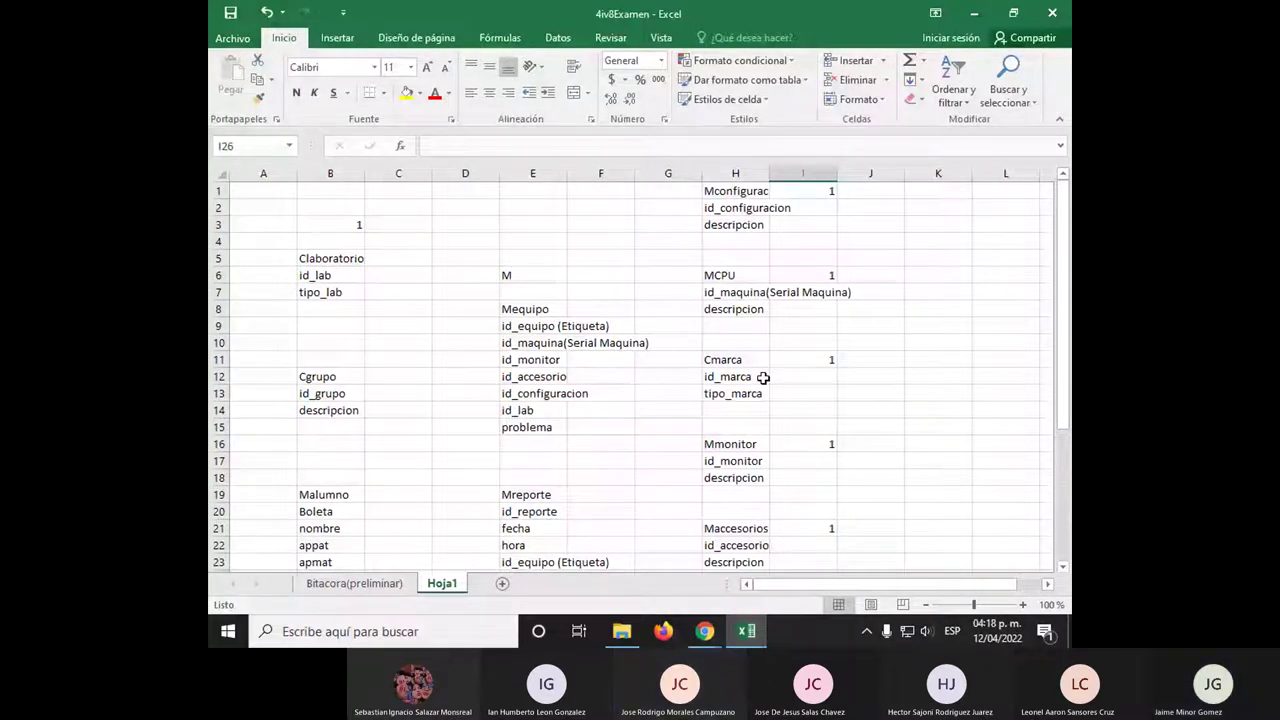
# Review the Mequipo fields against the Mmonitor and Maccesorios tables and the Claboratorio key fields
pyautogui.click(515, 327)
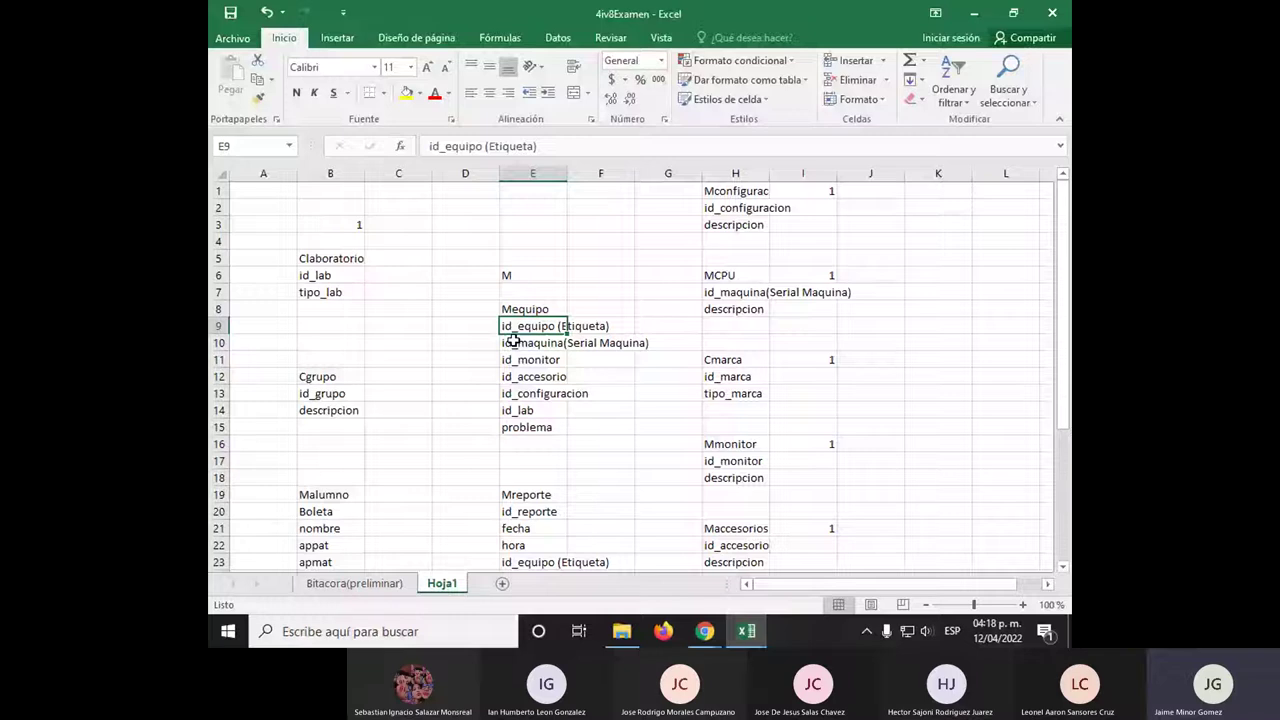
pyautogui.click(710, 480)
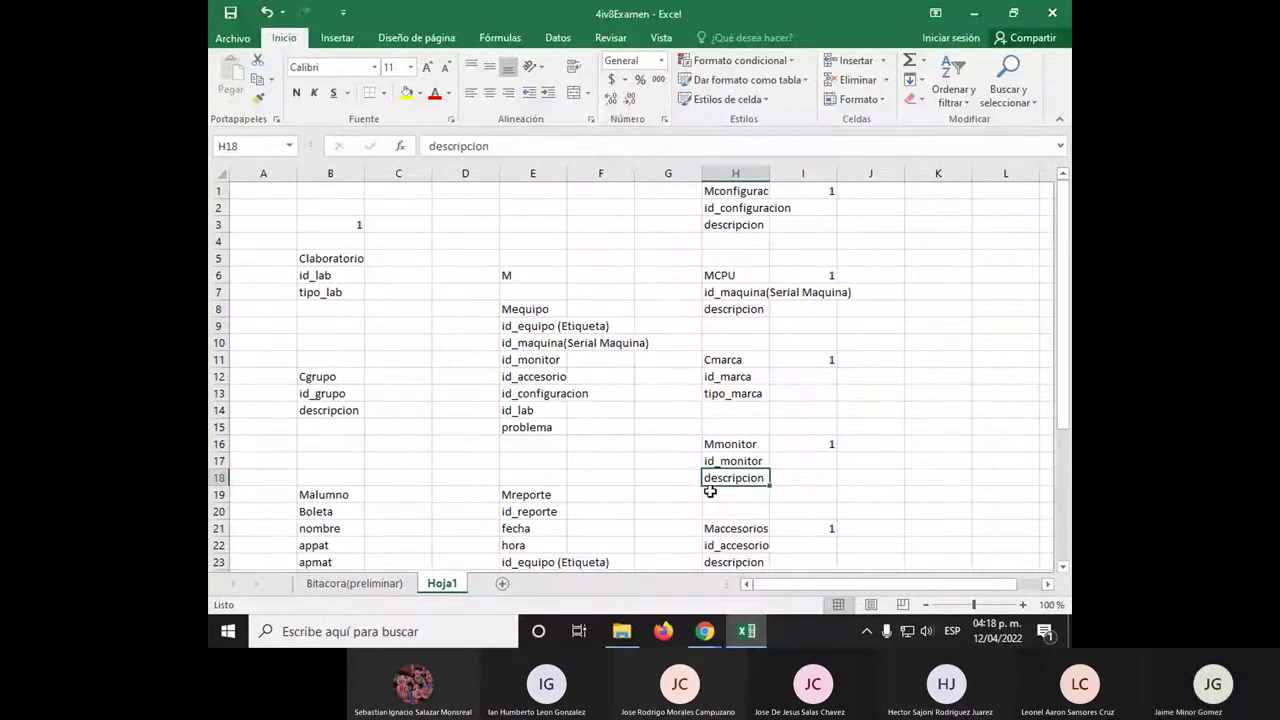
pyautogui.scroll(-1, 712, 494)
pyautogui.click(748, 508)
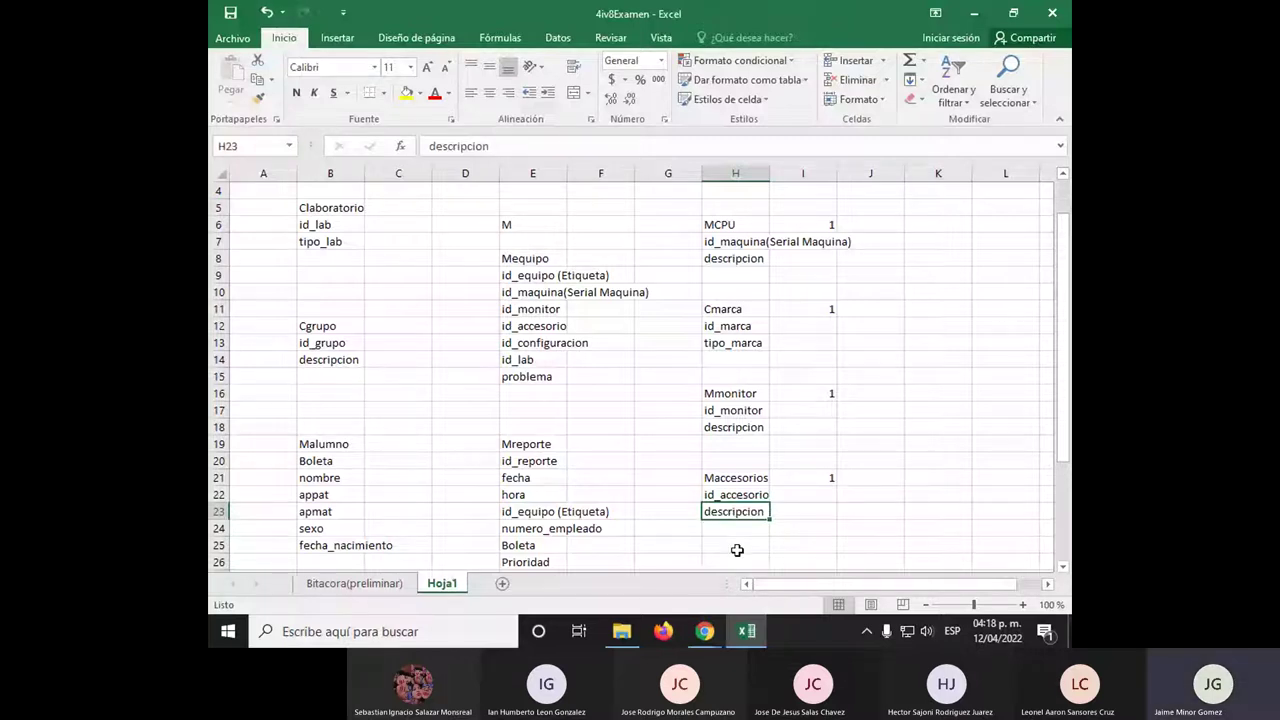
pyautogui.scroll(1, 377, 407)
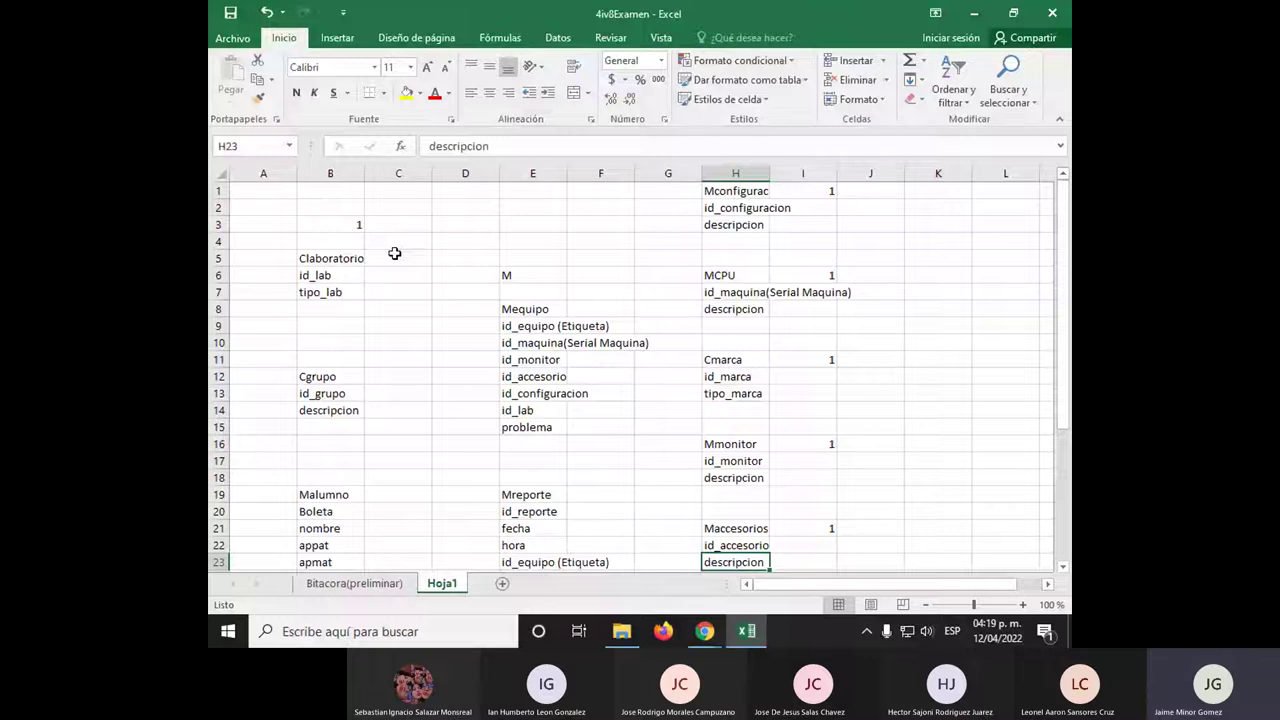
pyautogui.click(301, 296)
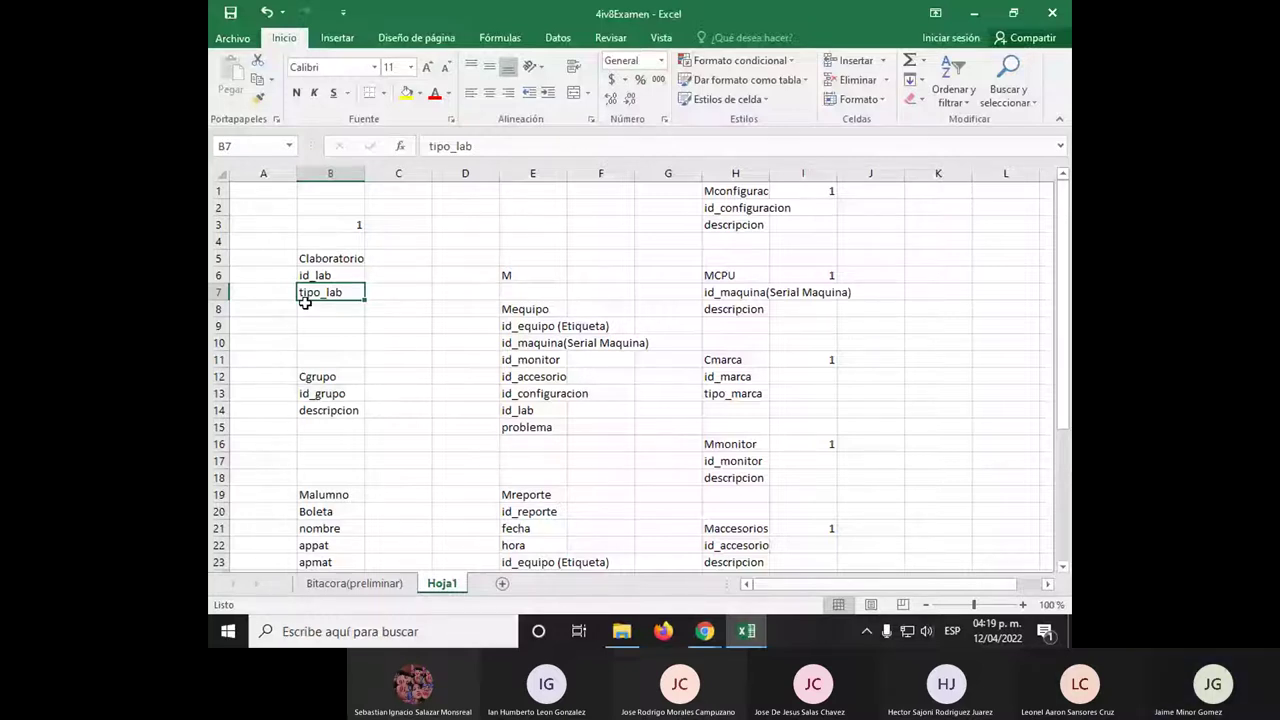
pyautogui.moveTo(330, 258); pyautogui.dragTo(330, 292)
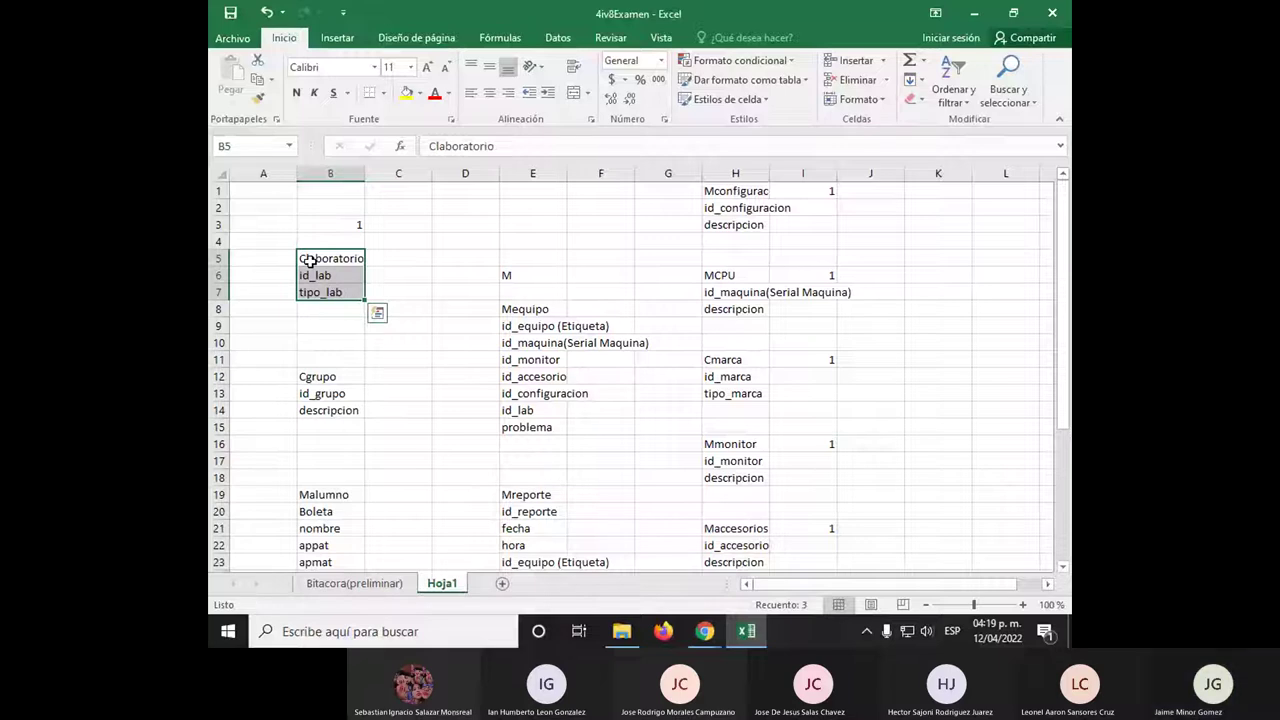
pyautogui.press('Down')
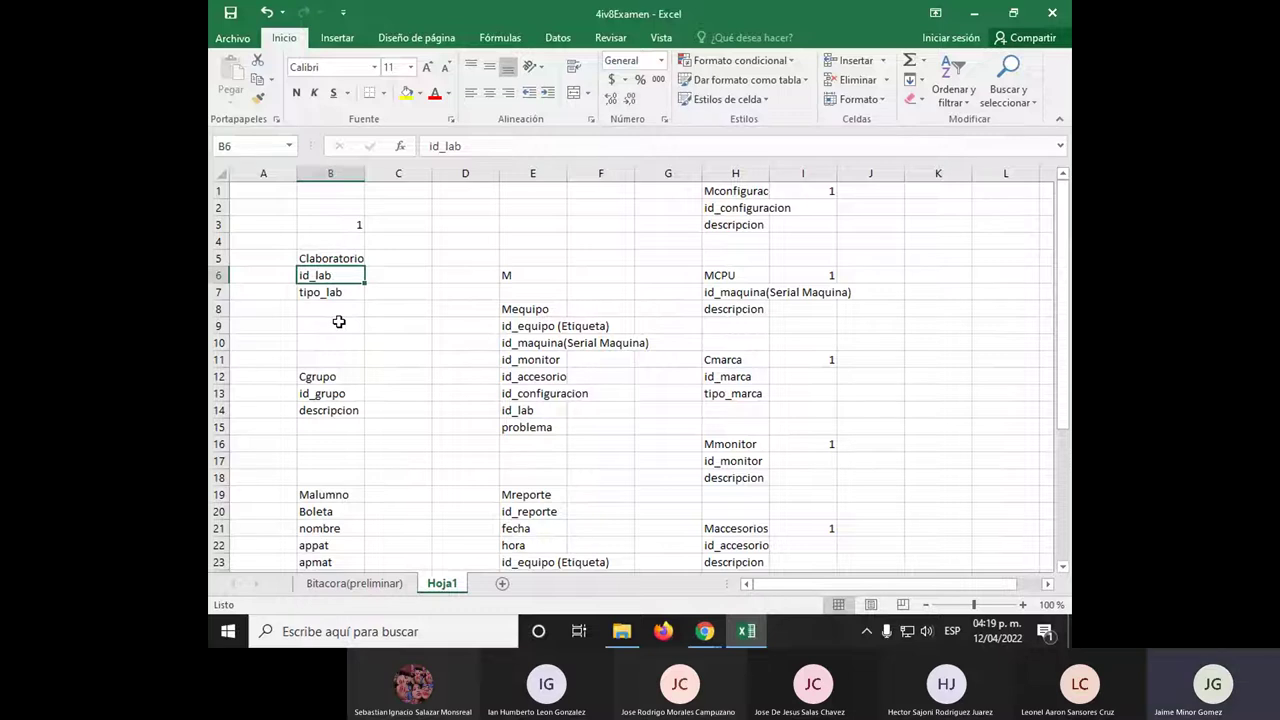
pyautogui.press('Down')
pyautogui.click(340, 273)
pyautogui.click(544, 330)
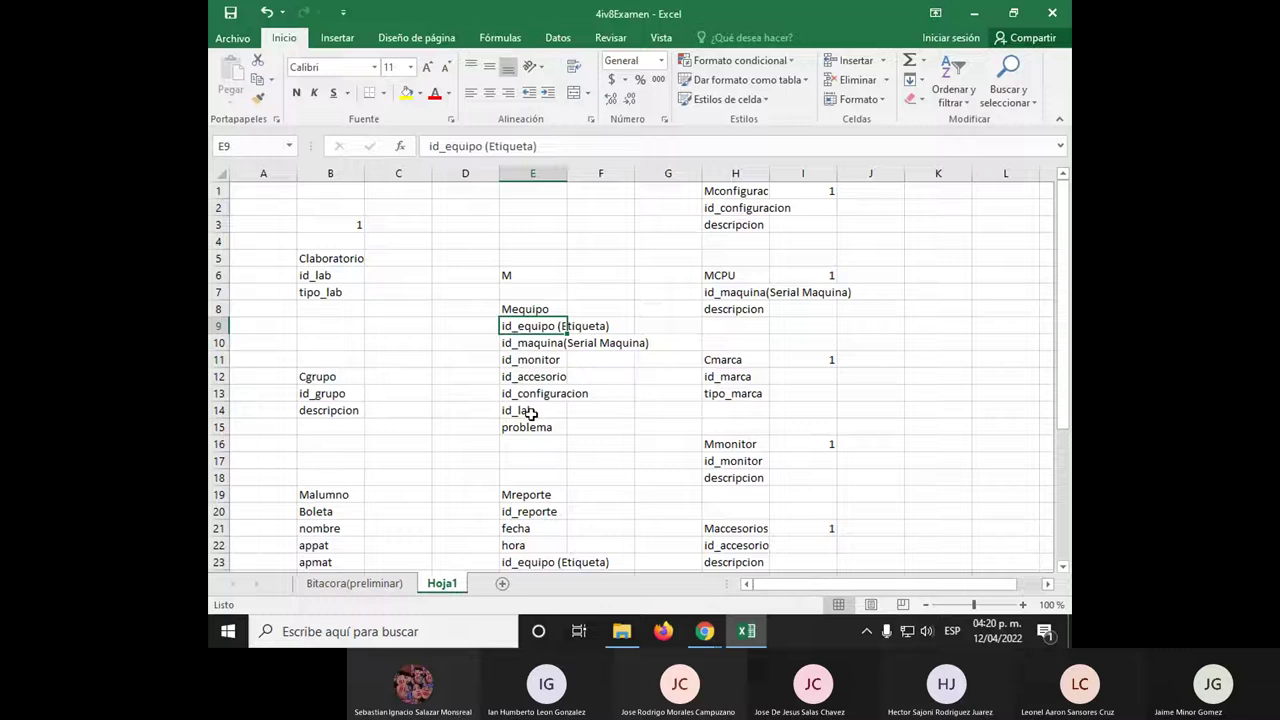
pyautogui.click(530, 306)
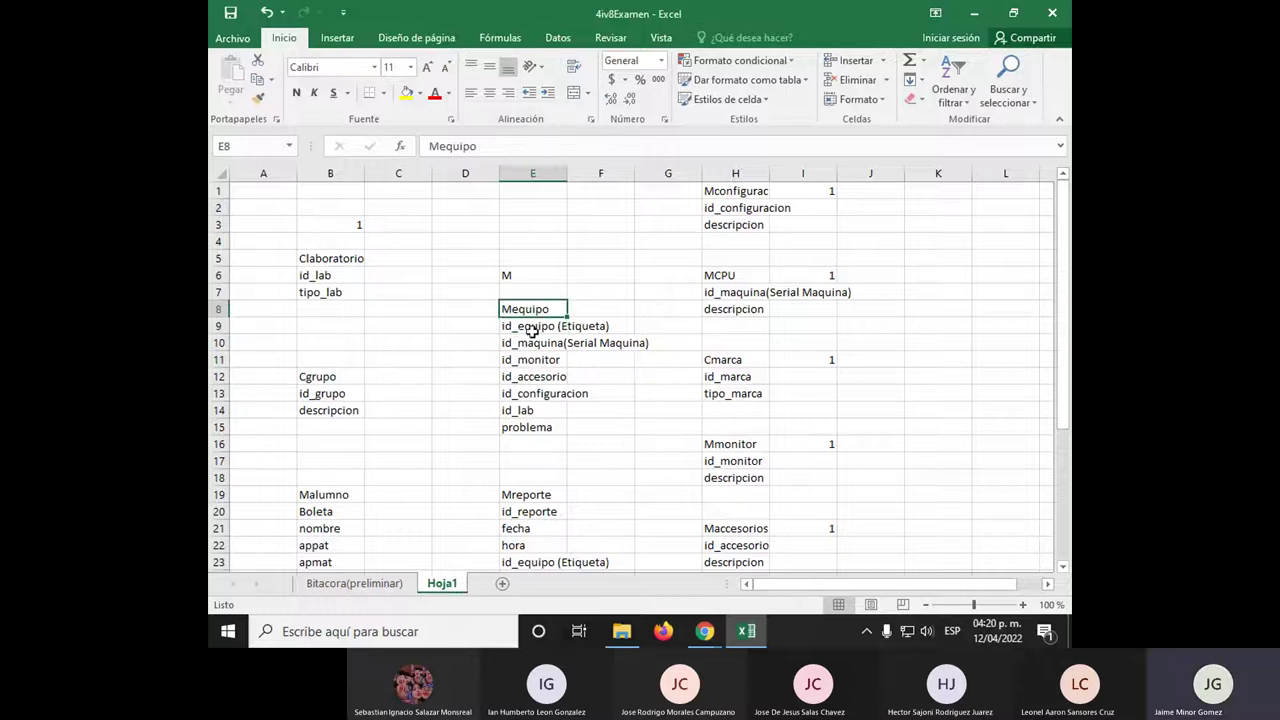
pyautogui.scroll(-1, 534, 410)
pyautogui.scroll(1, 530, 452)
# Examine the key and description fields of the Mconfiguracion, MCPU, Cmarca, Mmonitor and Maccesorios tables
pyautogui.click(743, 207)
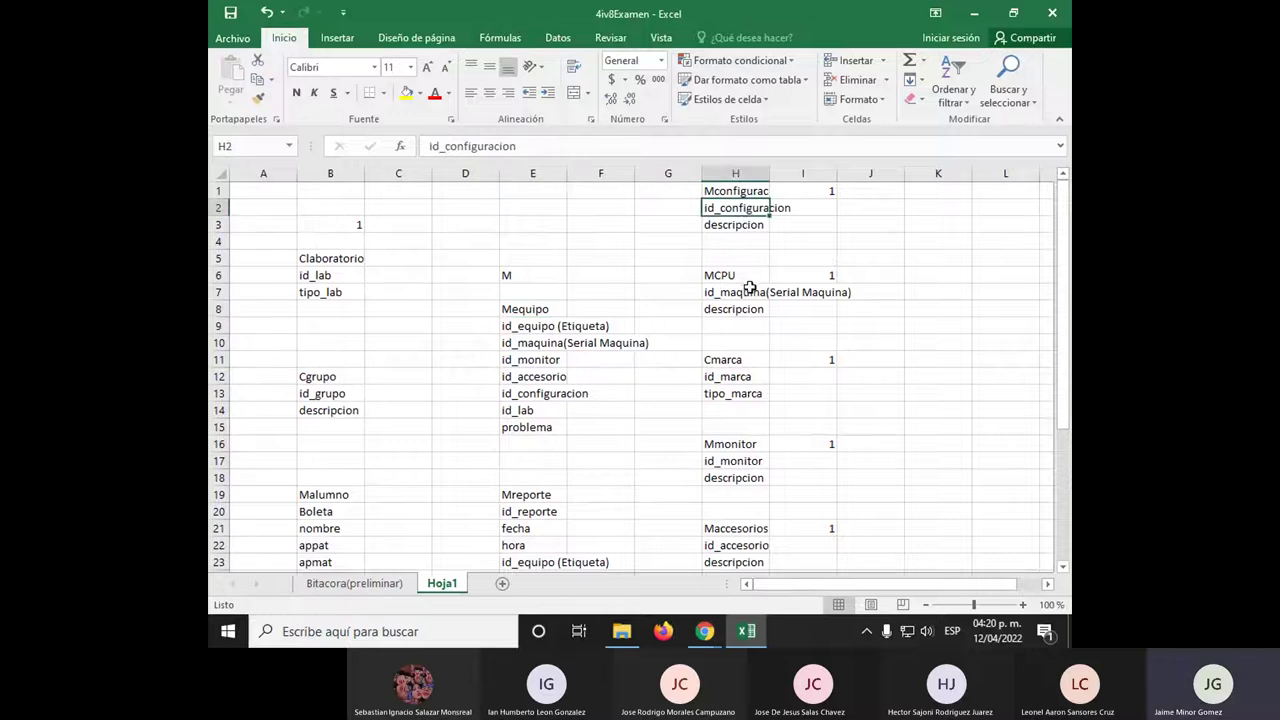
pyautogui.moveTo(748, 237); pyautogui.dragTo(748, 211)
pyautogui.hotkey('ctrl', 'v')
pyautogui.click(747, 307)
pyautogui.moveTo(747, 307); pyautogui.dragTo(747, 291)
pyautogui.moveTo(735, 393); pyautogui.dragTo(748, 360)
pyautogui.scroll(-1, 748, 423)
pyautogui.moveTo(735, 426); pyautogui.dragTo(735, 410)
pyautogui.hotkey('ctrl', 'v')
pyautogui.click(735, 511)
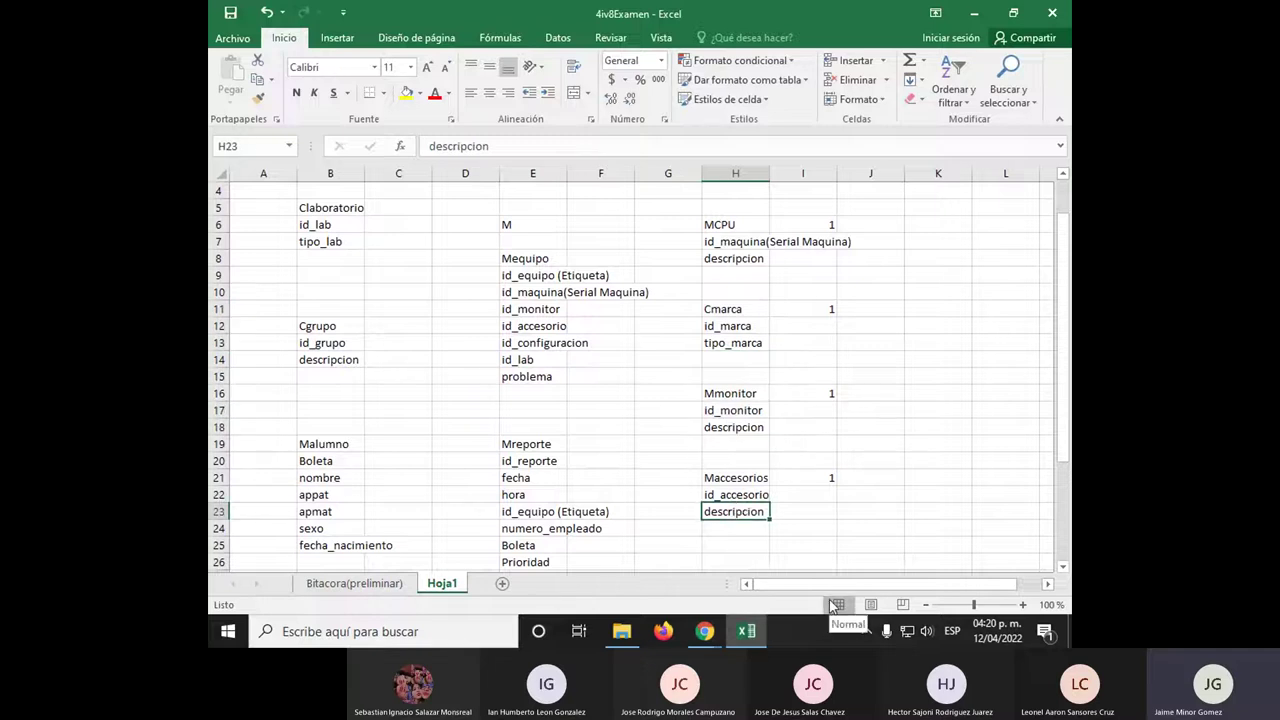
pyautogui.scroll(1, 443, 286)
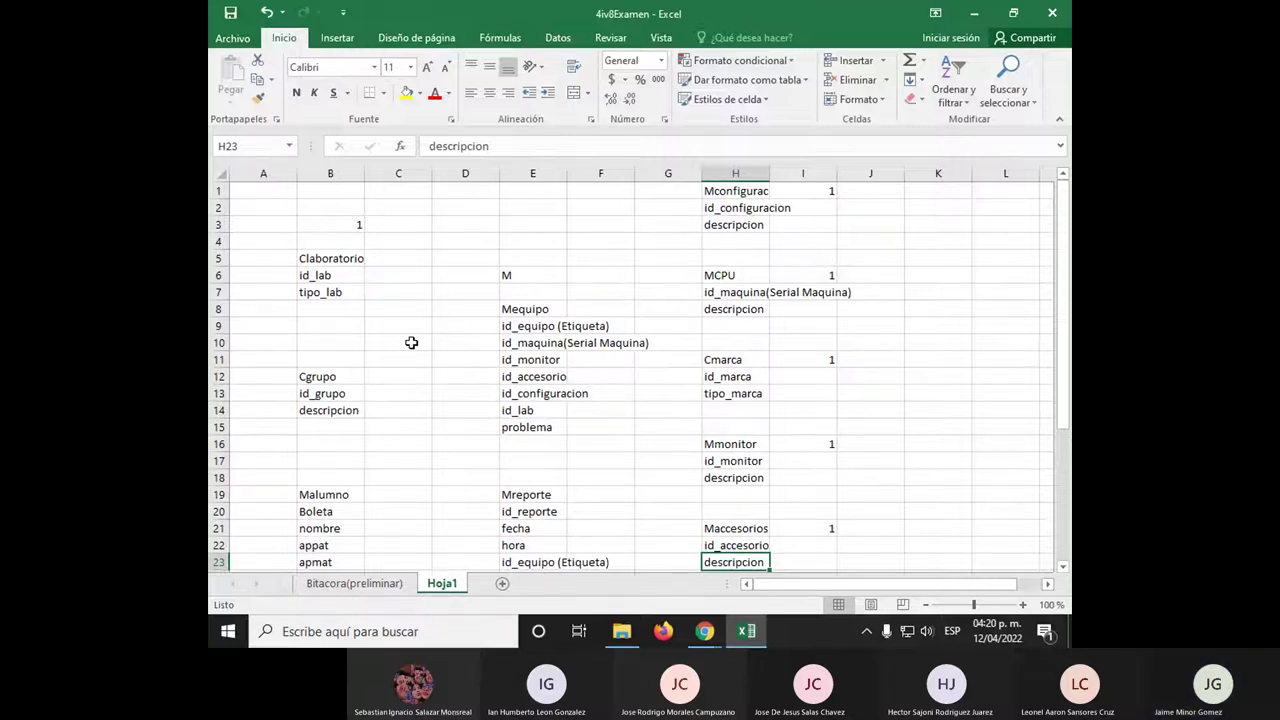
# Enter the cardinality marker M in cell B18, directly above the Malumno table
pyautogui.scroll(-4, 474, 331)
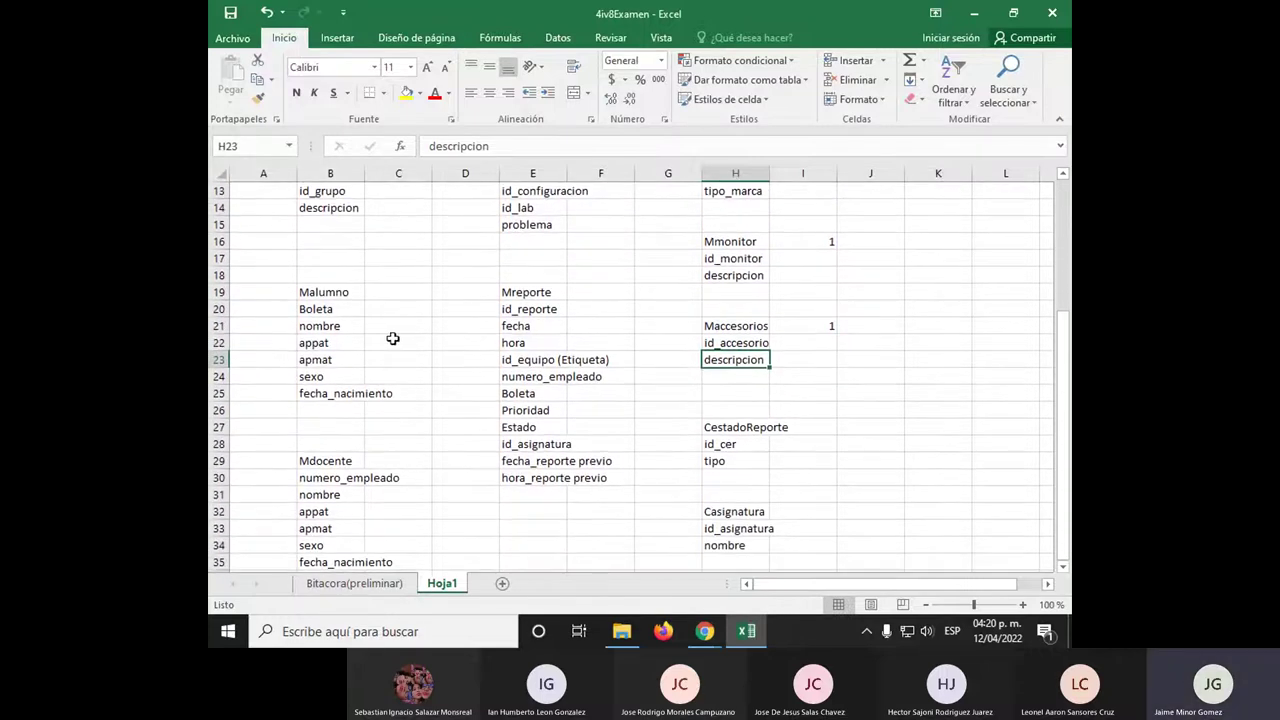
pyautogui.scroll(1, 400, 390)
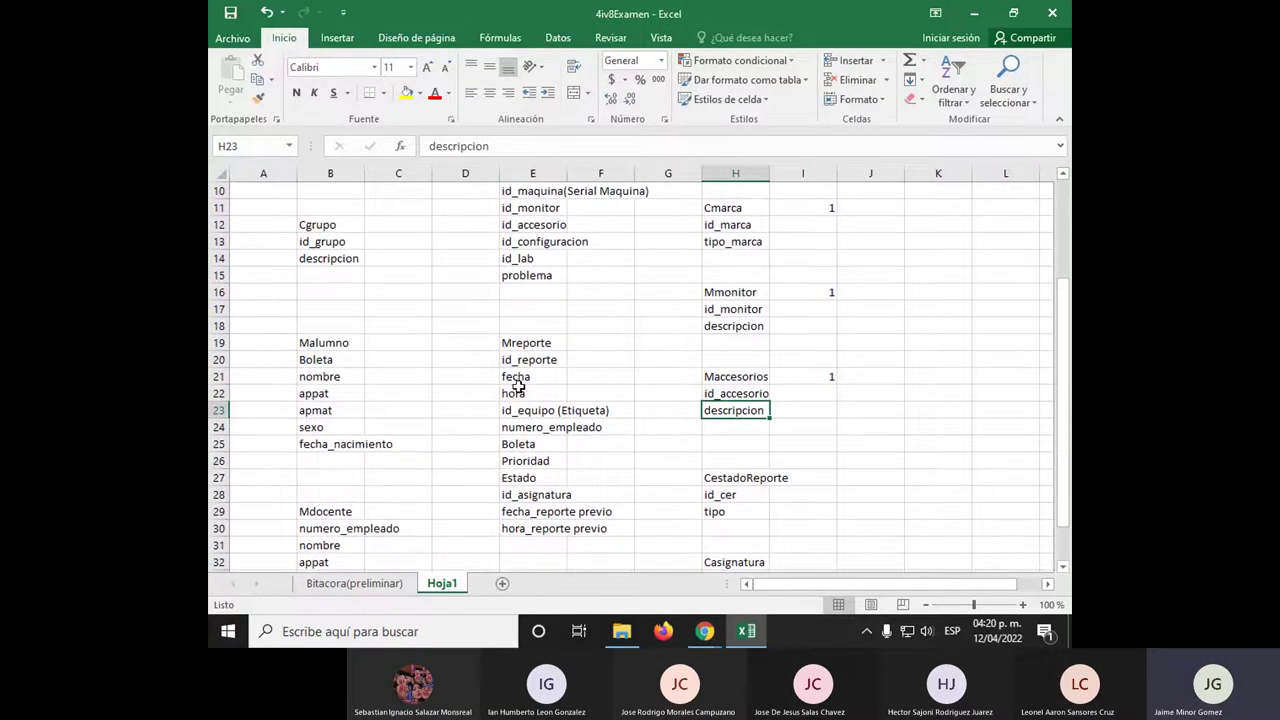
pyautogui.click(344, 342)
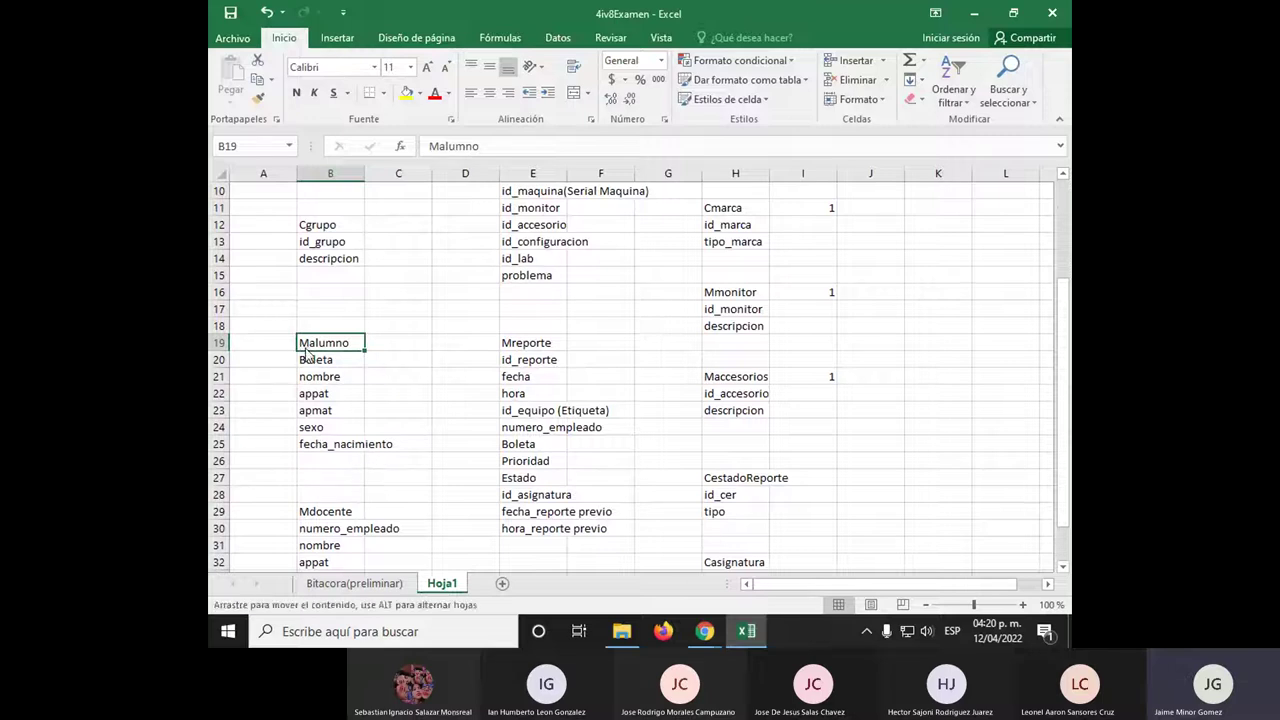
pyautogui.click(358, 325)
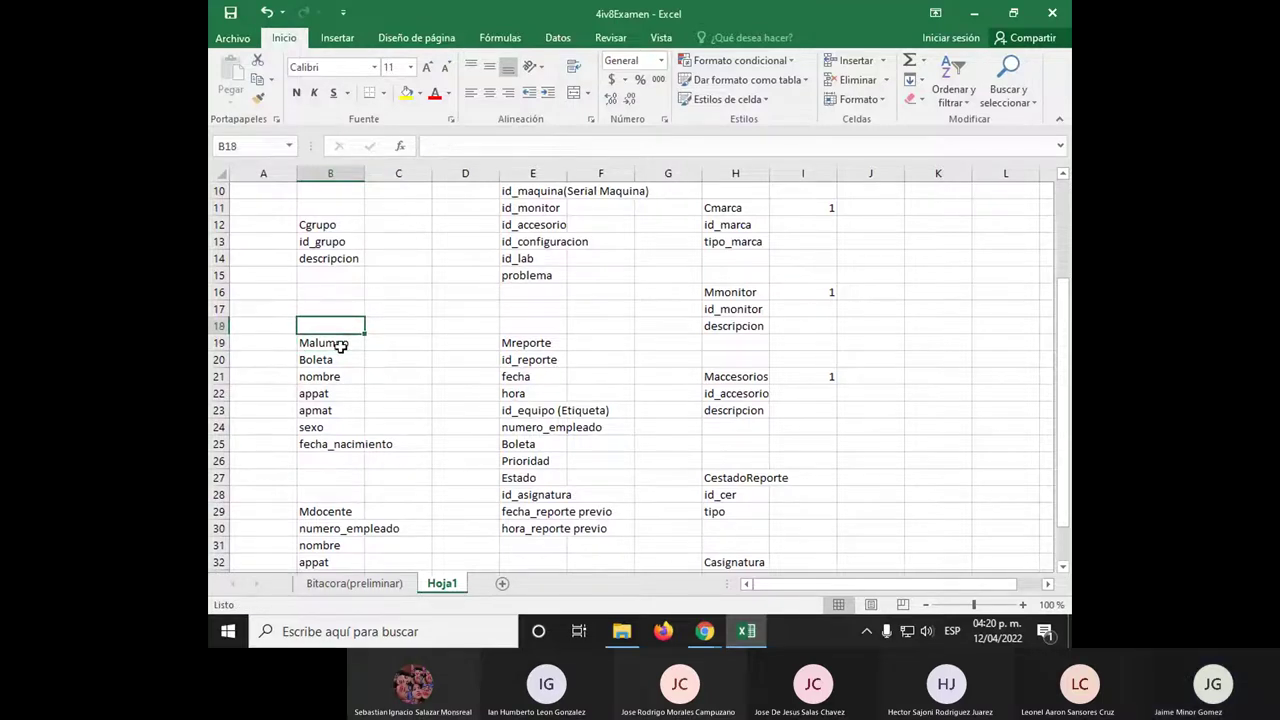
pyautogui.write('M')
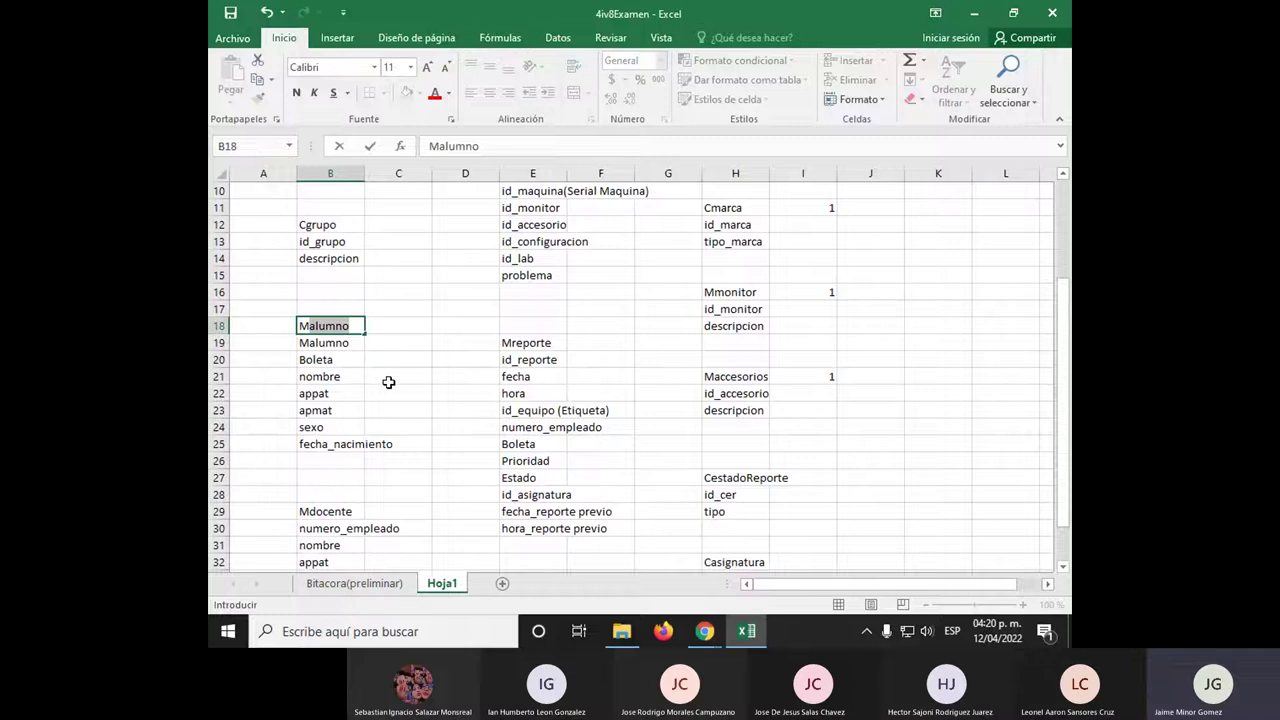
pyautogui.press('BackSpace')
pyautogui.press('Return')
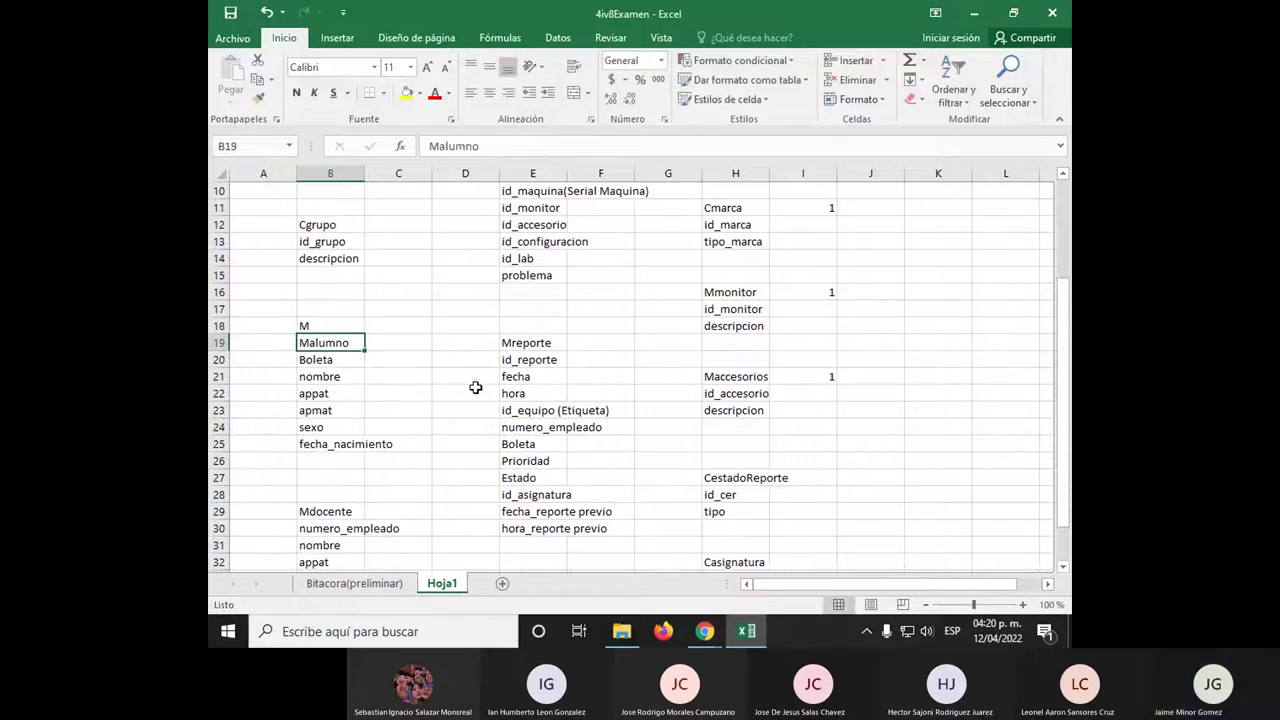
# Enter the cardinality marker M in cell E18, directly above the Mreporte table
pyautogui.click(517, 331)
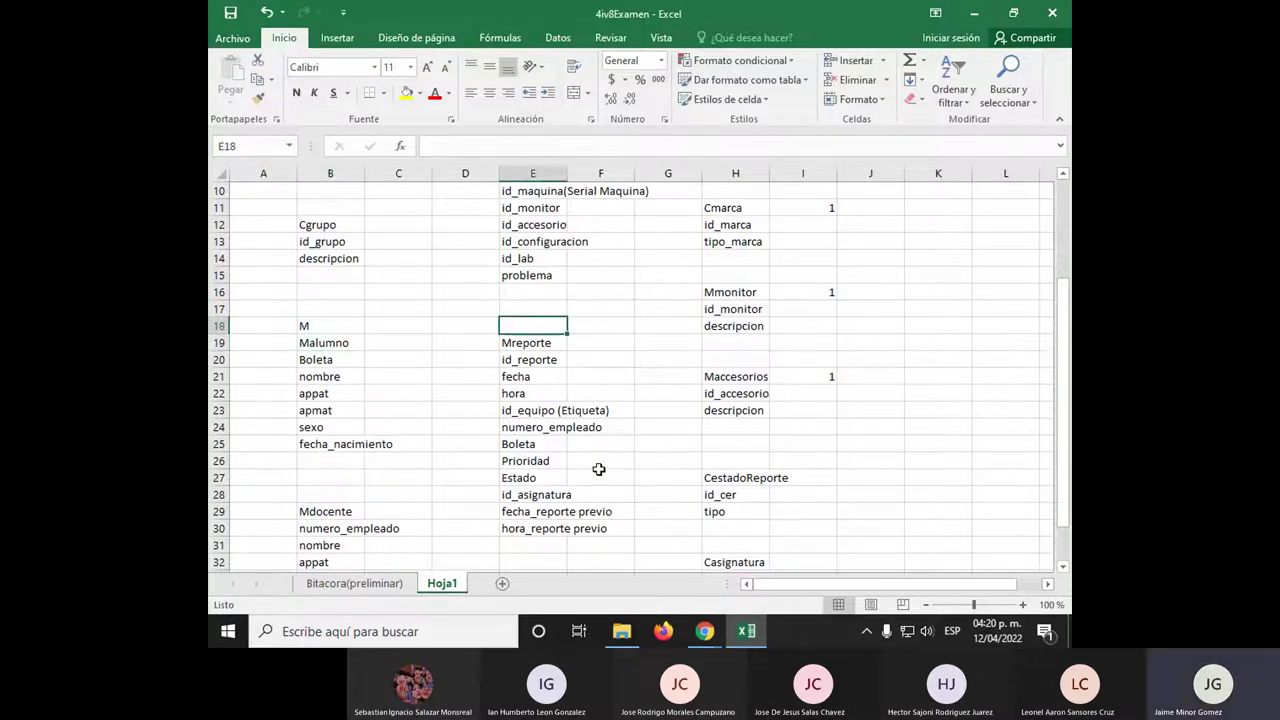
pyautogui.write('M')
pyautogui.press('BackSpace')
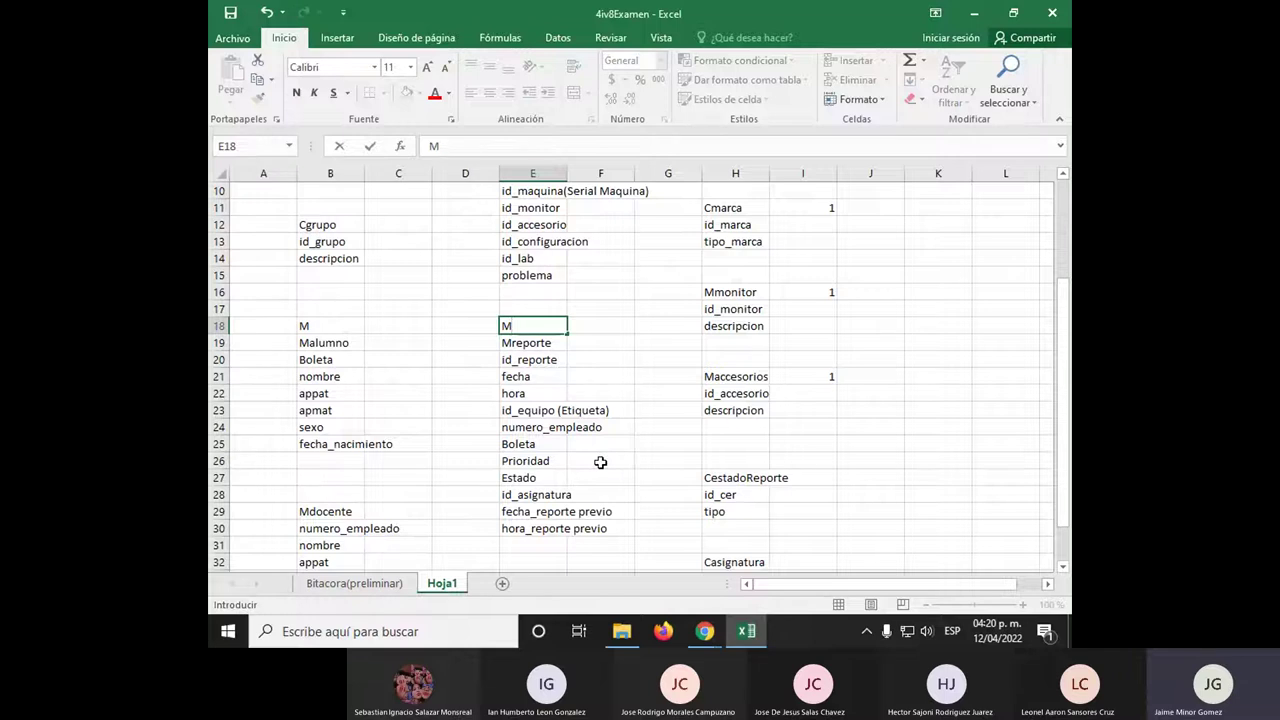
pyautogui.press('Return')
# Enter the cardinality marker M in cell E16, directly below the Mequipo table's problema field
pyautogui.scroll(1, 600, 462)
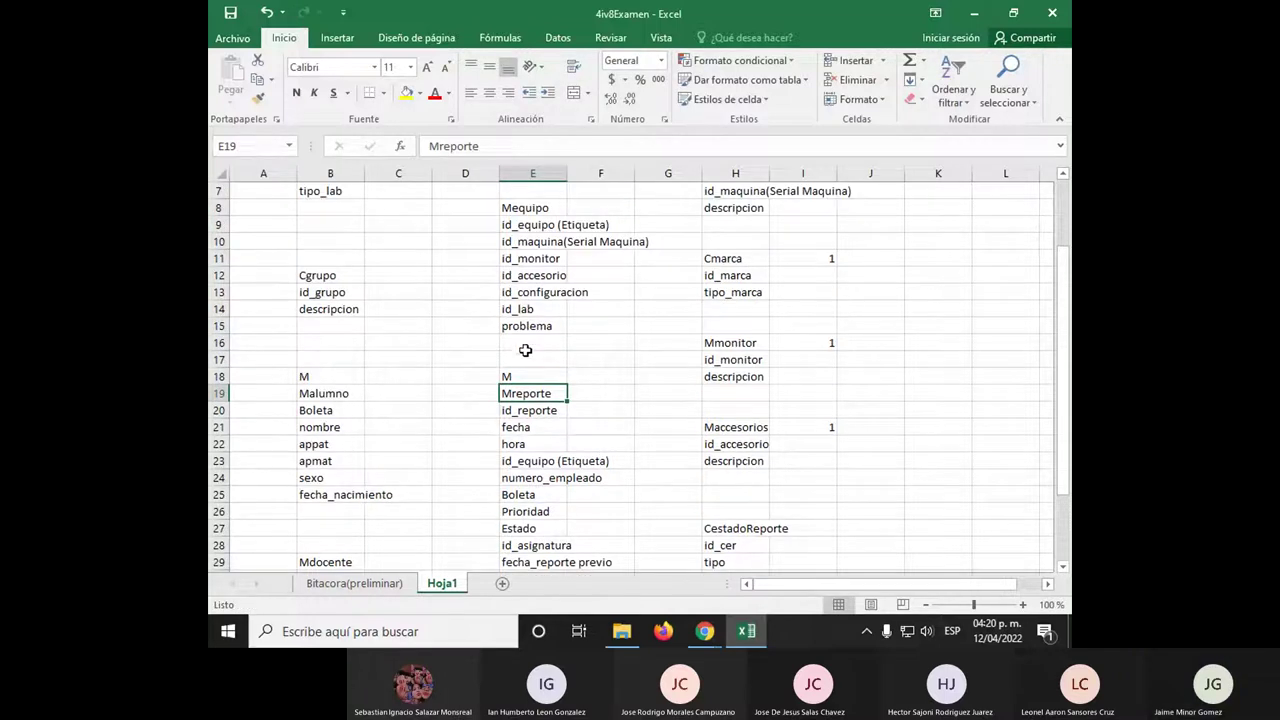
pyautogui.click(529, 343)
pyautogui.write('Me')
pyautogui.press('BackSpace')
pyautogui.press('BackSpace')
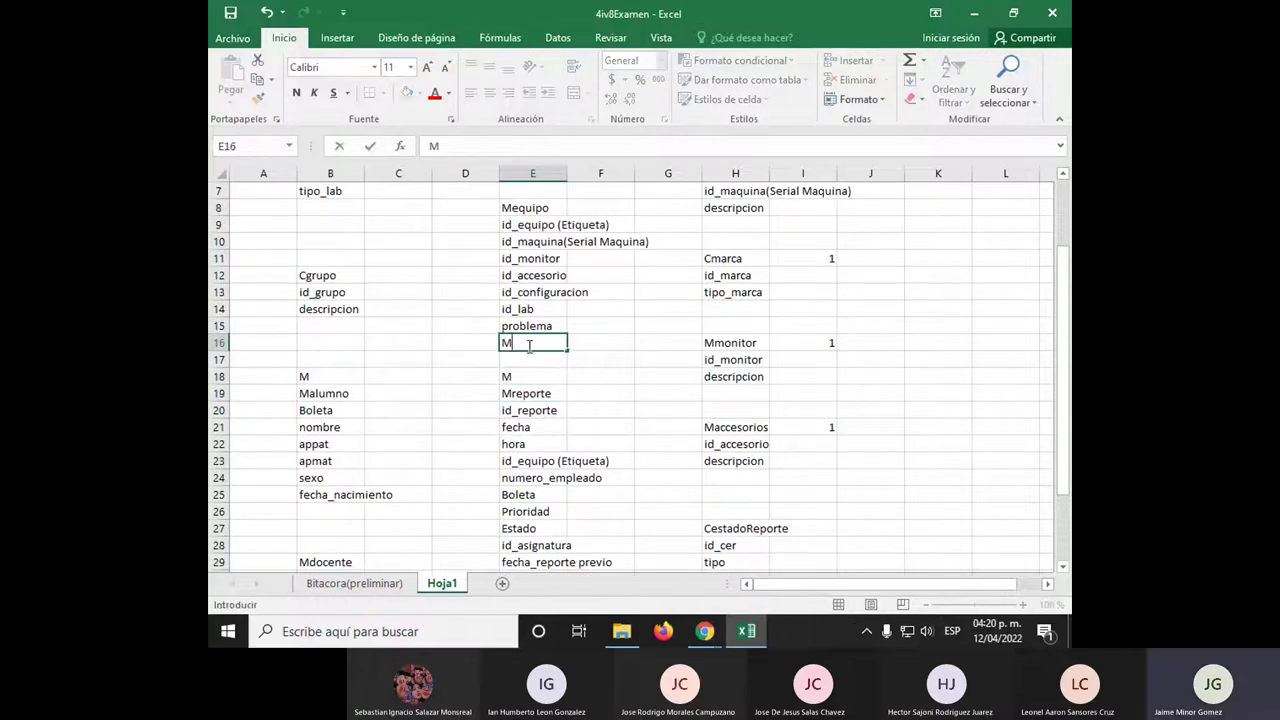
pyautogui.press('Return')
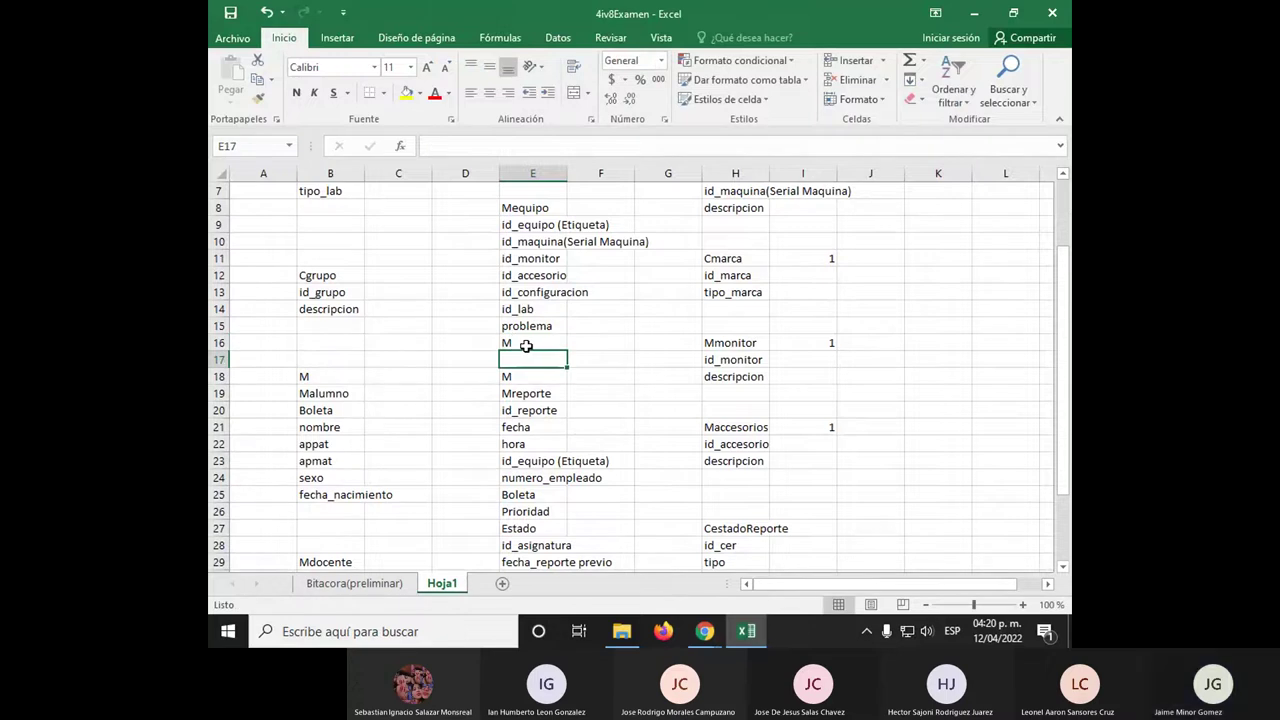
# Replace the cardinality marker in cell E18, directly above the Mreporte table, with N
pyautogui.click(305, 380)
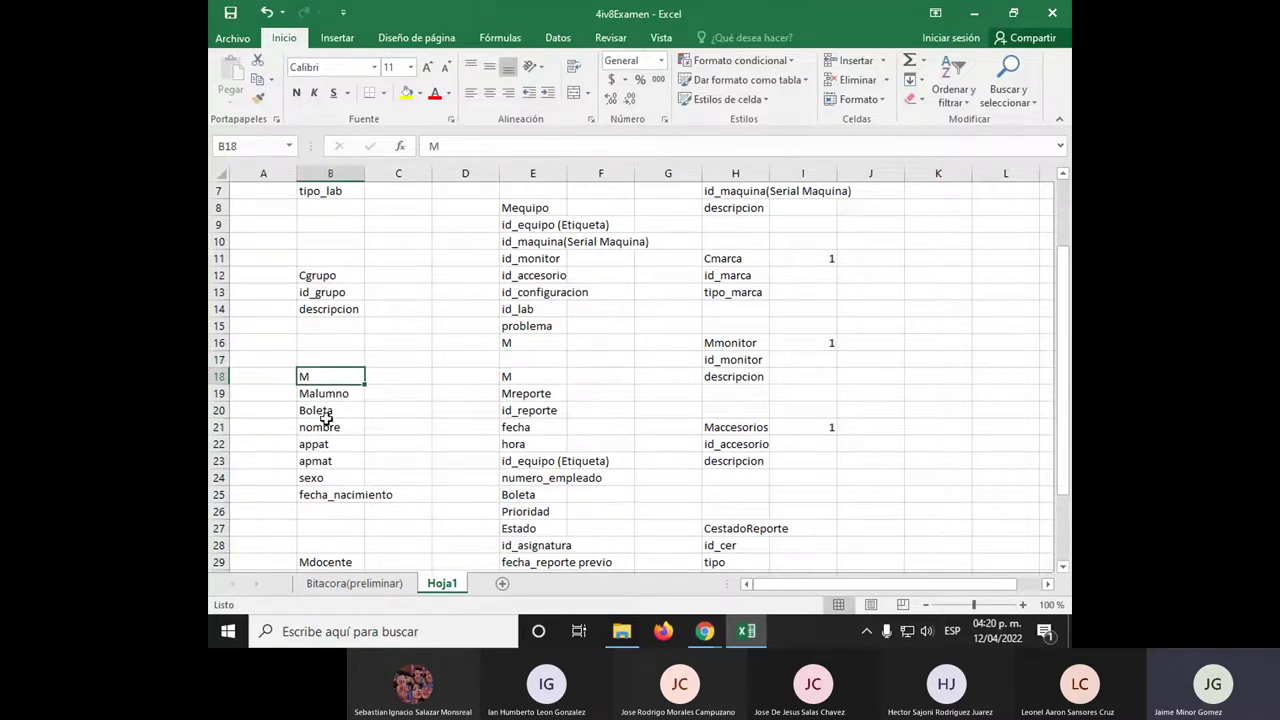
pyautogui.click(510, 380)
pyautogui.write('nN')
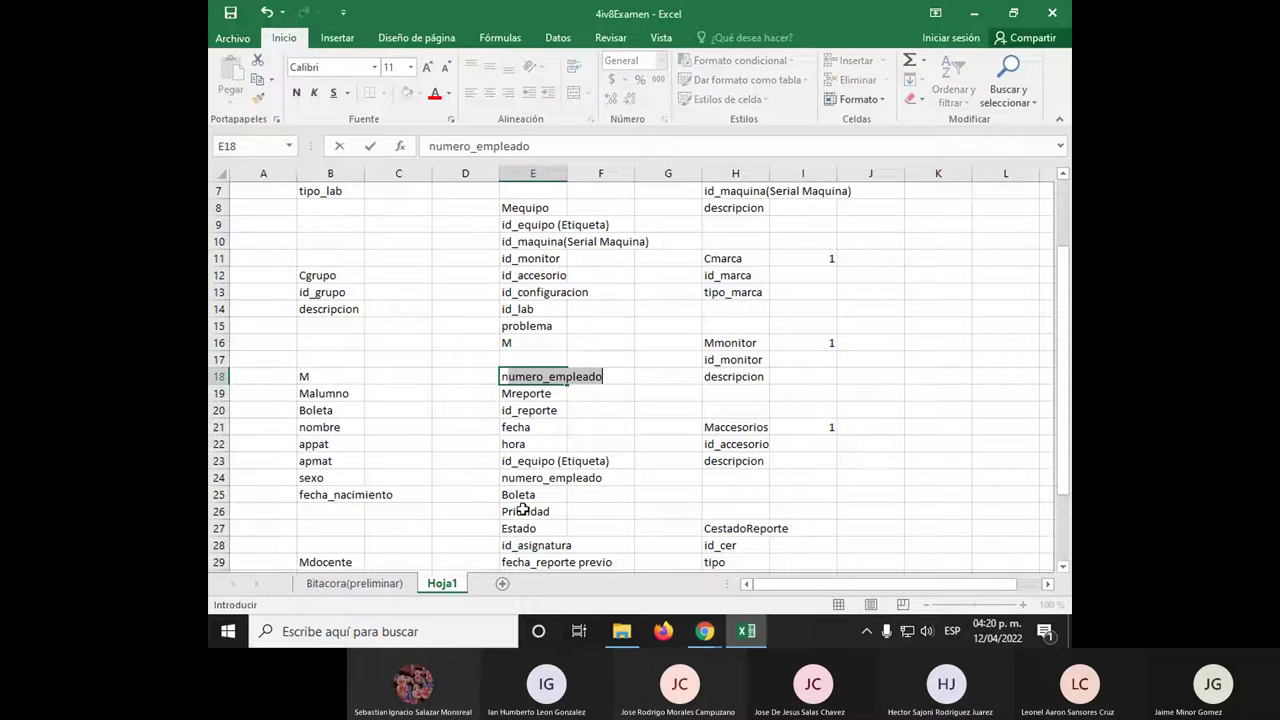
pyautogui.press('BackSpace')
pyautogui.press('BackSpace')
pyautogui.write('N')
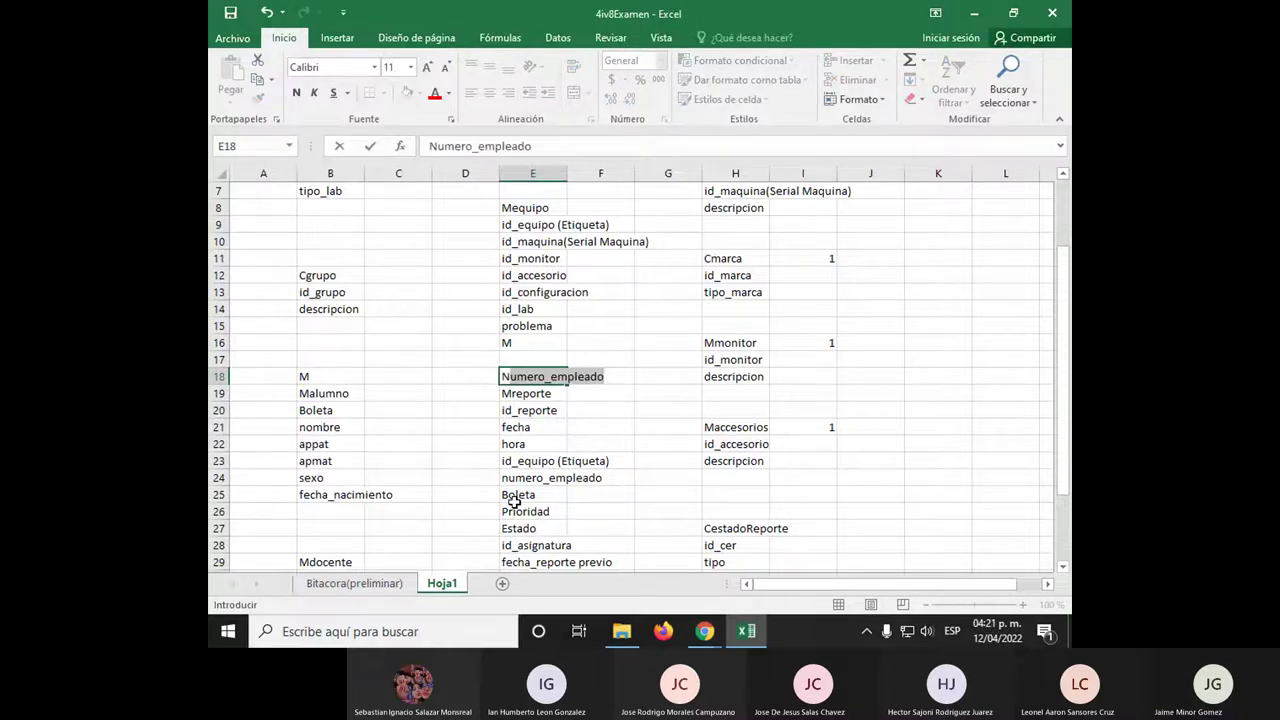
pyautogui.press('BackSpace')
pyautogui.press('Return')
pyautogui.click(328, 379)
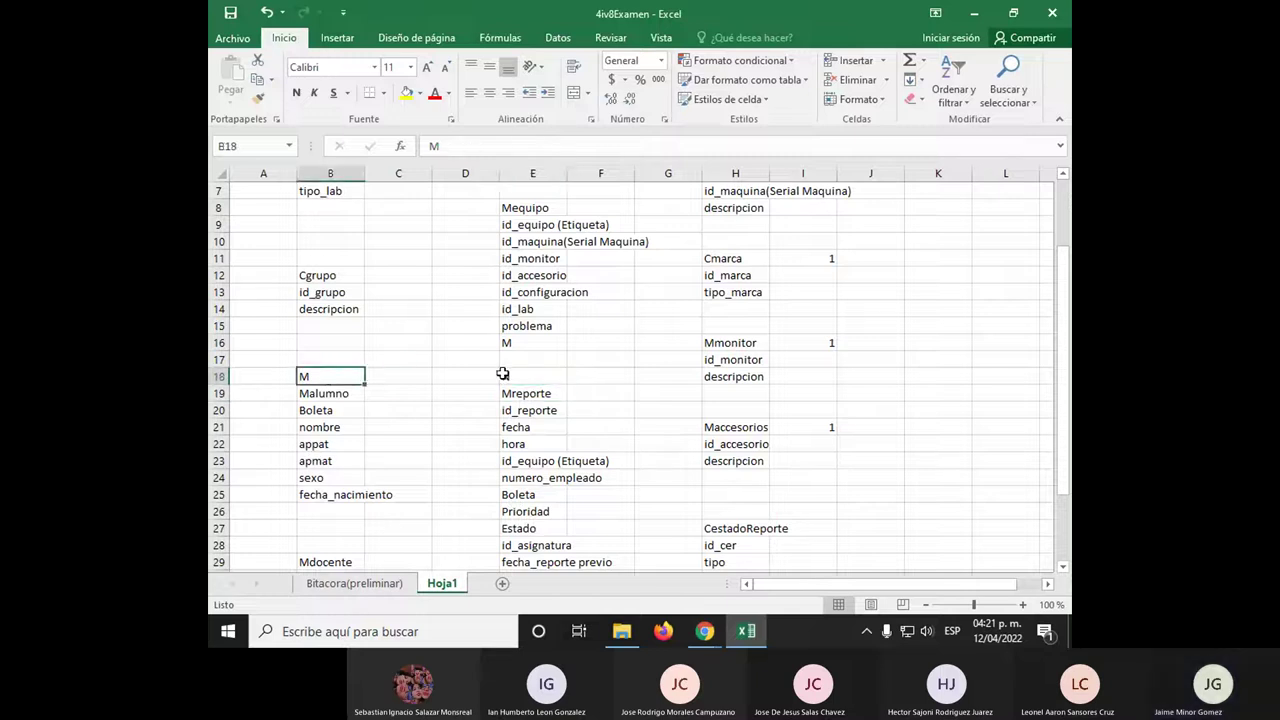
pyautogui.click(520, 376)
pyautogui.click(530, 342)
pyautogui.click(528, 392)
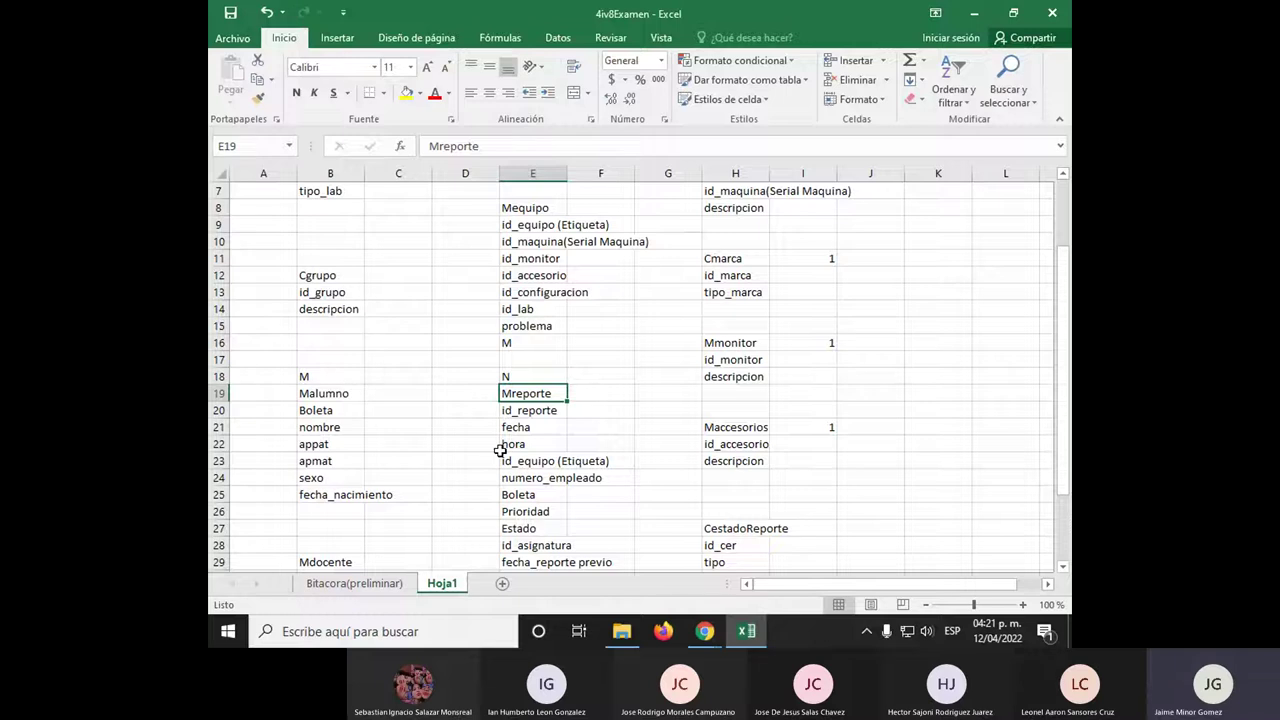
# Enter the cardinality marker M in cell B28, directly above the Mdocente table
pyautogui.scroll(-2, 254, 374)
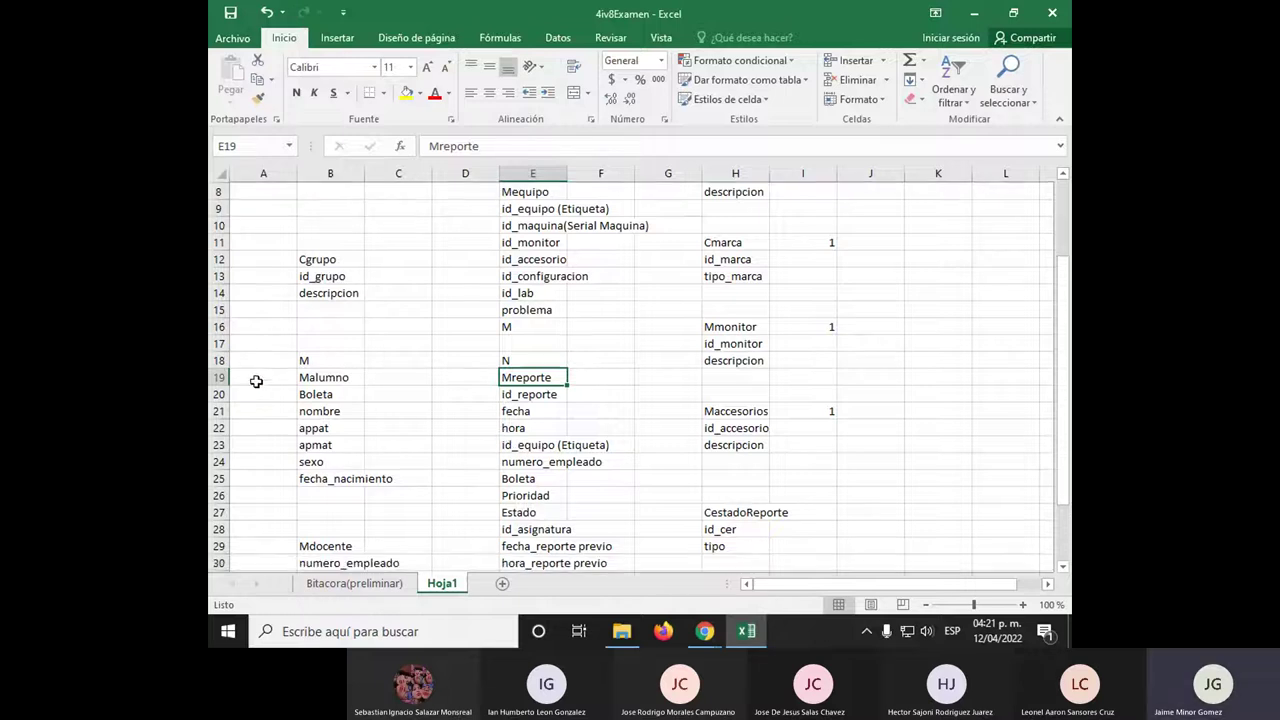
pyautogui.click(337, 449)
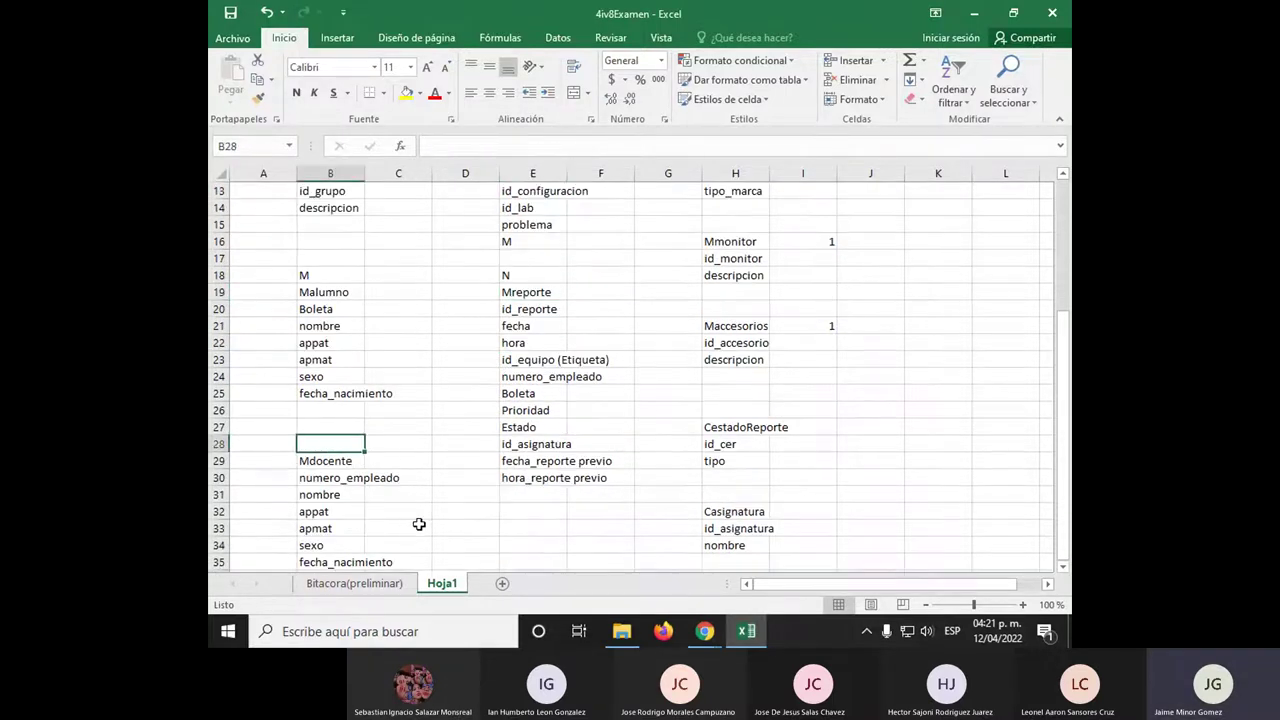
pyautogui.write('md')
pyautogui.press('BackSpace')
pyautogui.press('BackSpace')
pyautogui.write('M')
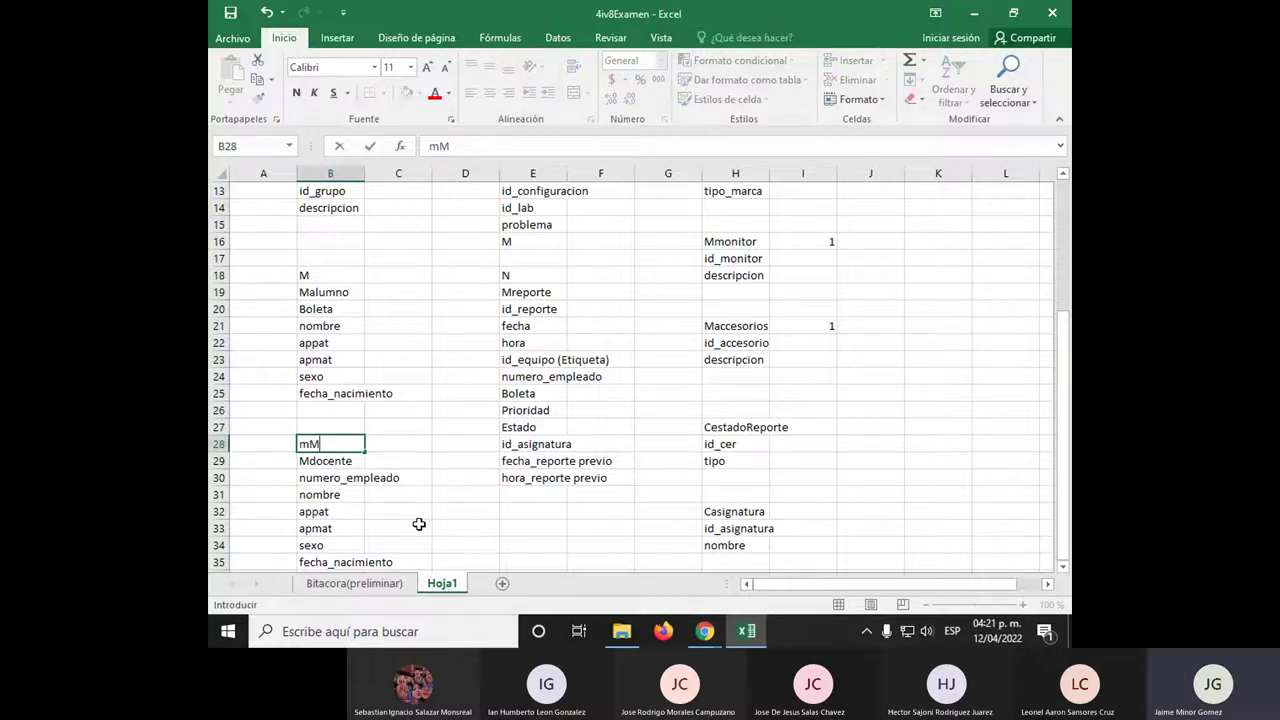
pyautogui.press('Left')
pyautogui.write('0')
pyautogui.press('BackSpace')
pyautogui.press('Right')
pyautogui.press('F2')
pyautogui.press('BackSpace')
pyautogui.press('Return')
pyautogui.press('Up')
# Zoom the sheet to 130% and examine the fields of the Mreporte, Mdocente and Malumno tables
pyautogui.moveTo(535, 342); pyautogui.dragTo(547, 353)
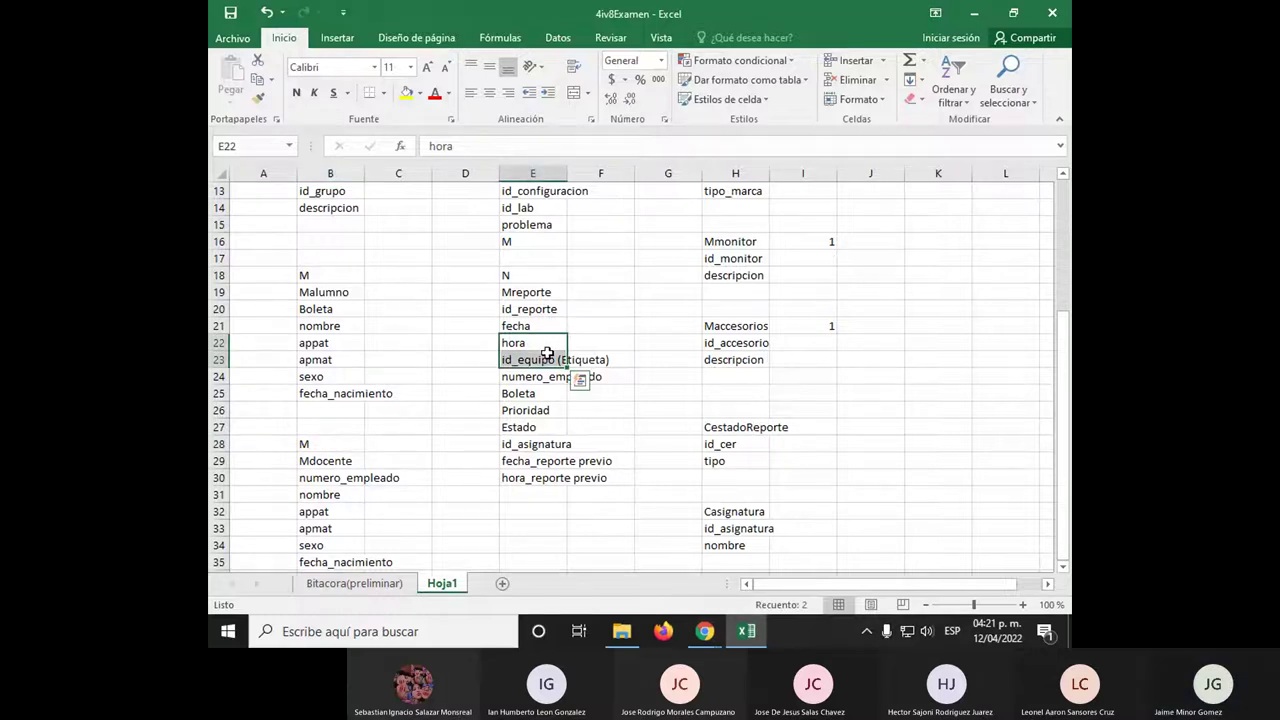
pyautogui.scroll(-1, 383, 305)
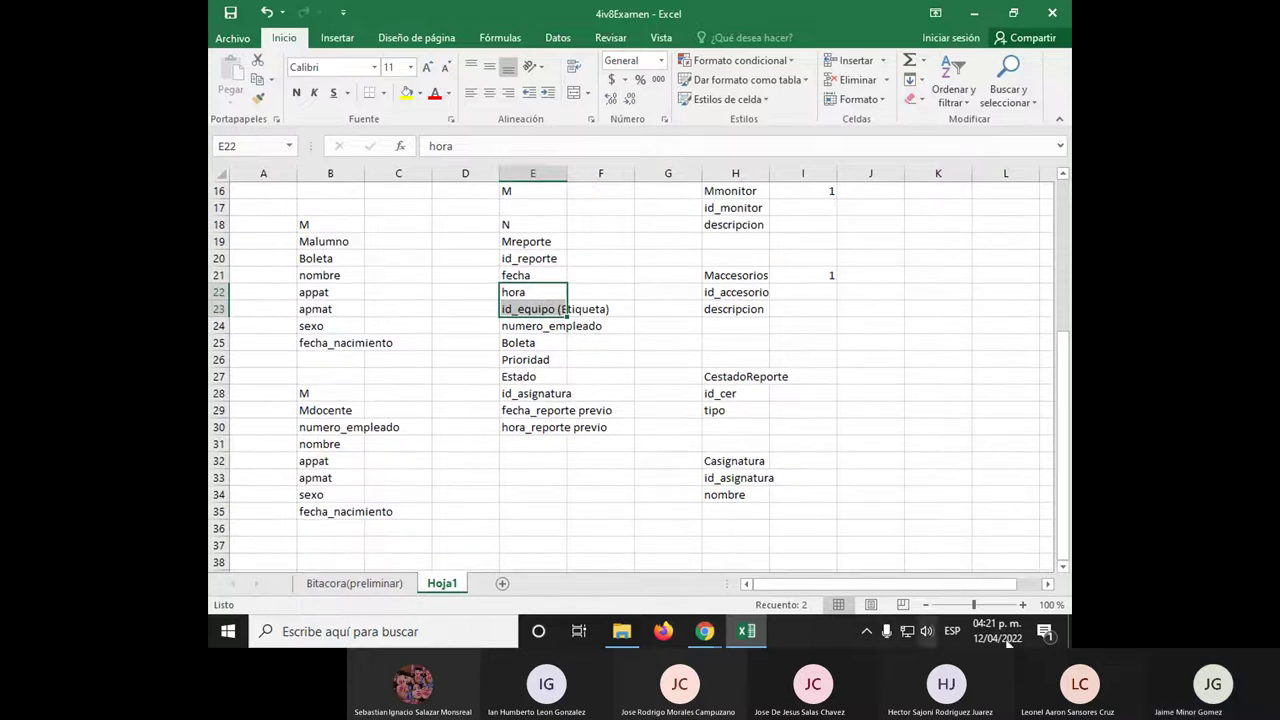
pyautogui.click(1023, 605)
pyautogui.click(1023, 605)
pyautogui.click(1023, 605)
pyautogui.click(1023, 605)
pyautogui.scroll(-1, 659, 474)
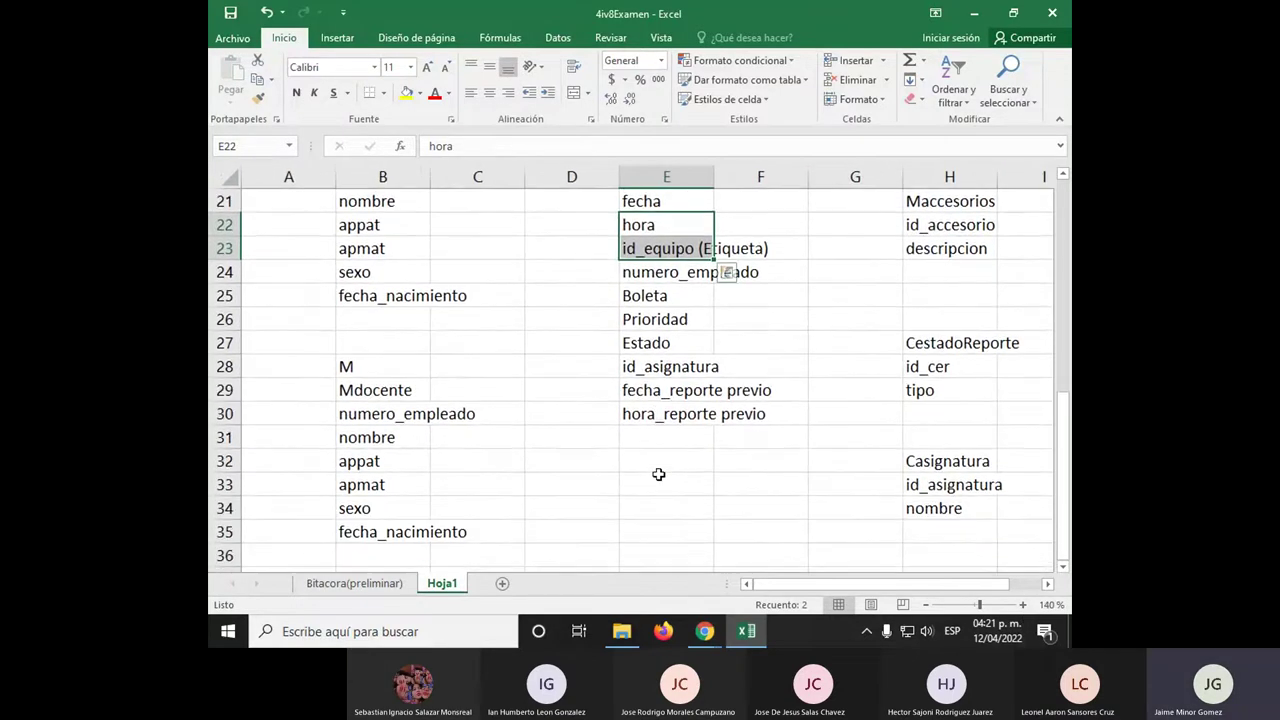
pyautogui.scroll(1, 657, 474)
pyautogui.click(928, 605)
pyautogui.moveTo(1066, 512); pyautogui.dragTo(1066, 528)
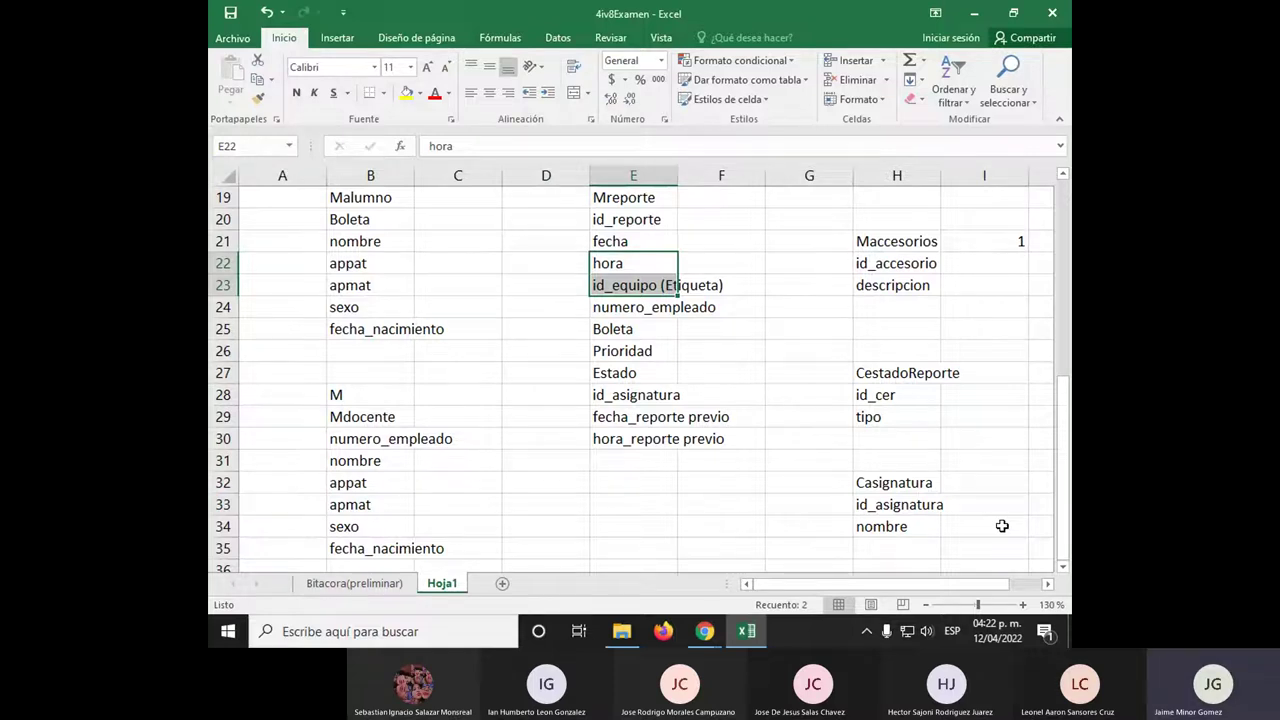
pyautogui.click(372, 444)
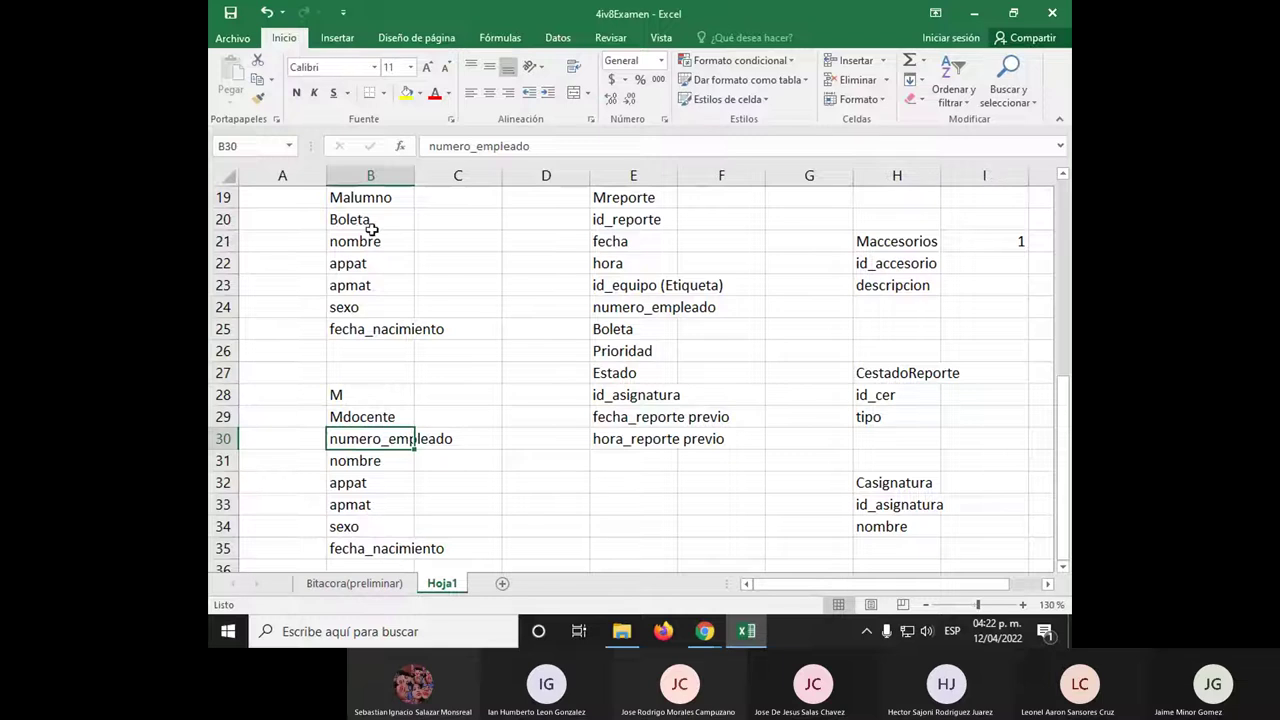
pyautogui.moveTo(398, 198); pyautogui.dragTo(386, 329)
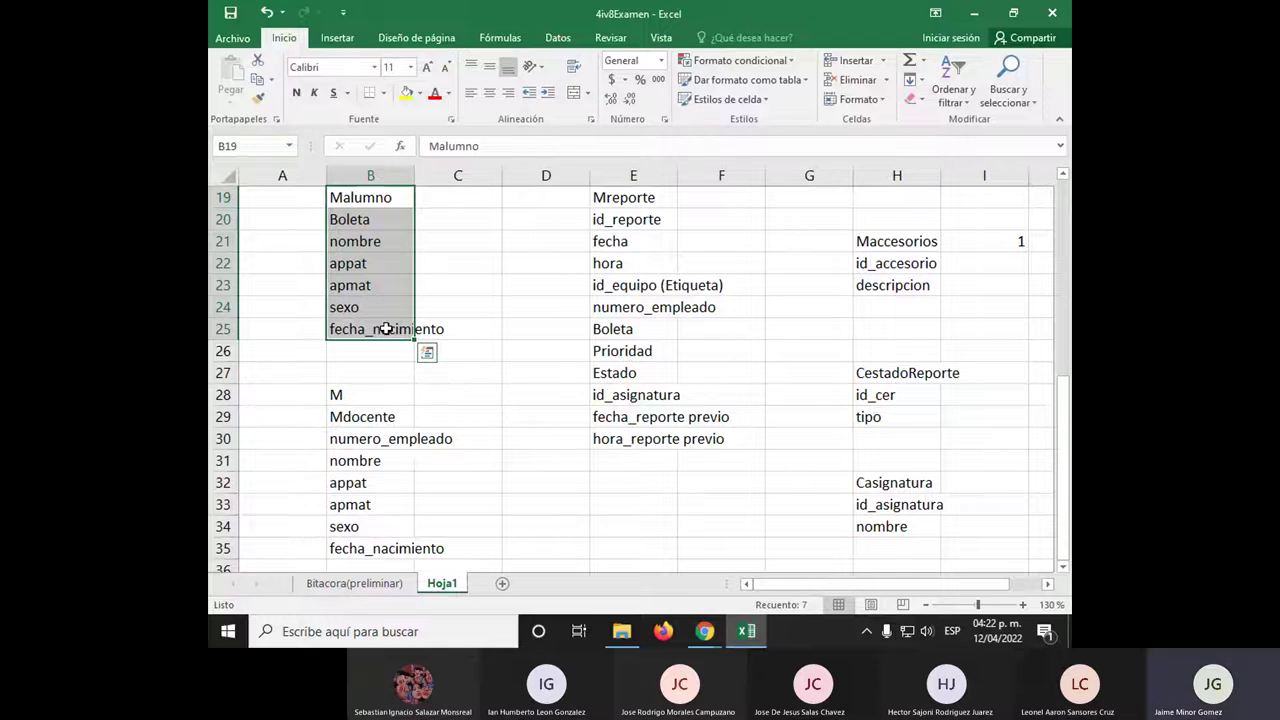
# Add a new blank worksheet after Hoja1
pyautogui.click(502, 585)
pyautogui.moveTo(598, 275); pyautogui.dragTo(935, 360)
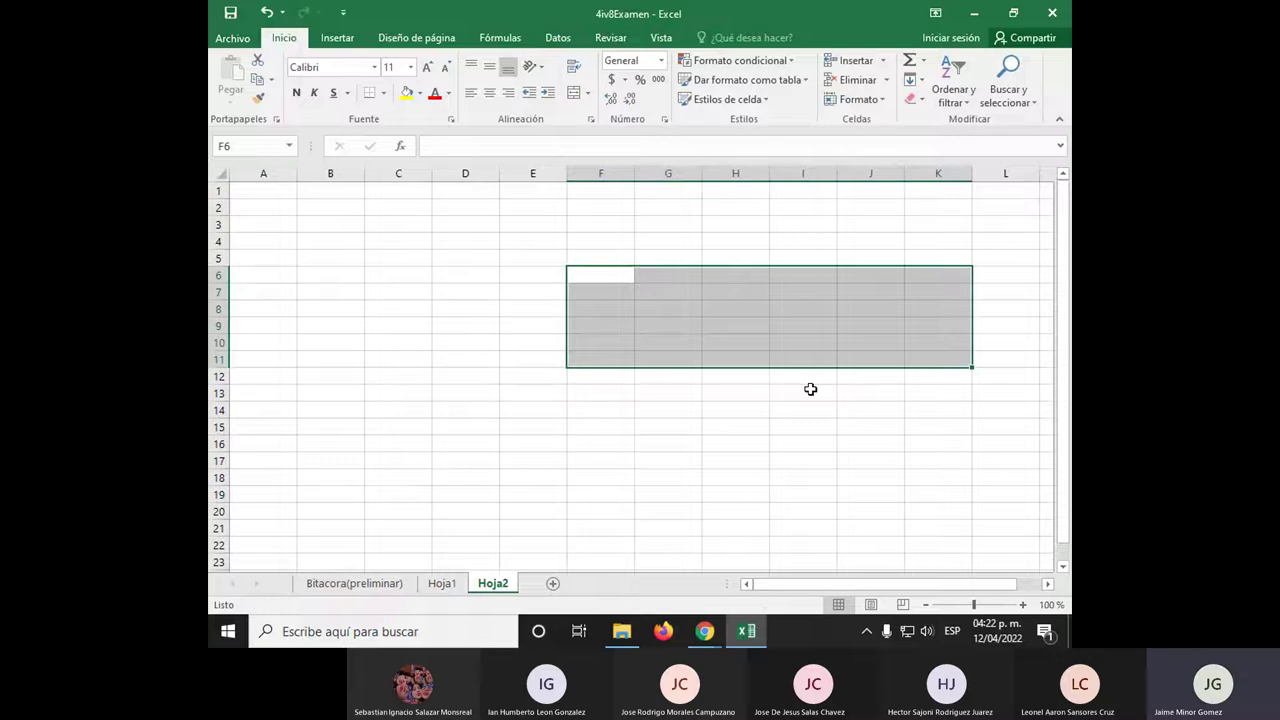
# Enter the heading Datos Personales in cell D5 of Hoja2
pyautogui.click(483, 263)
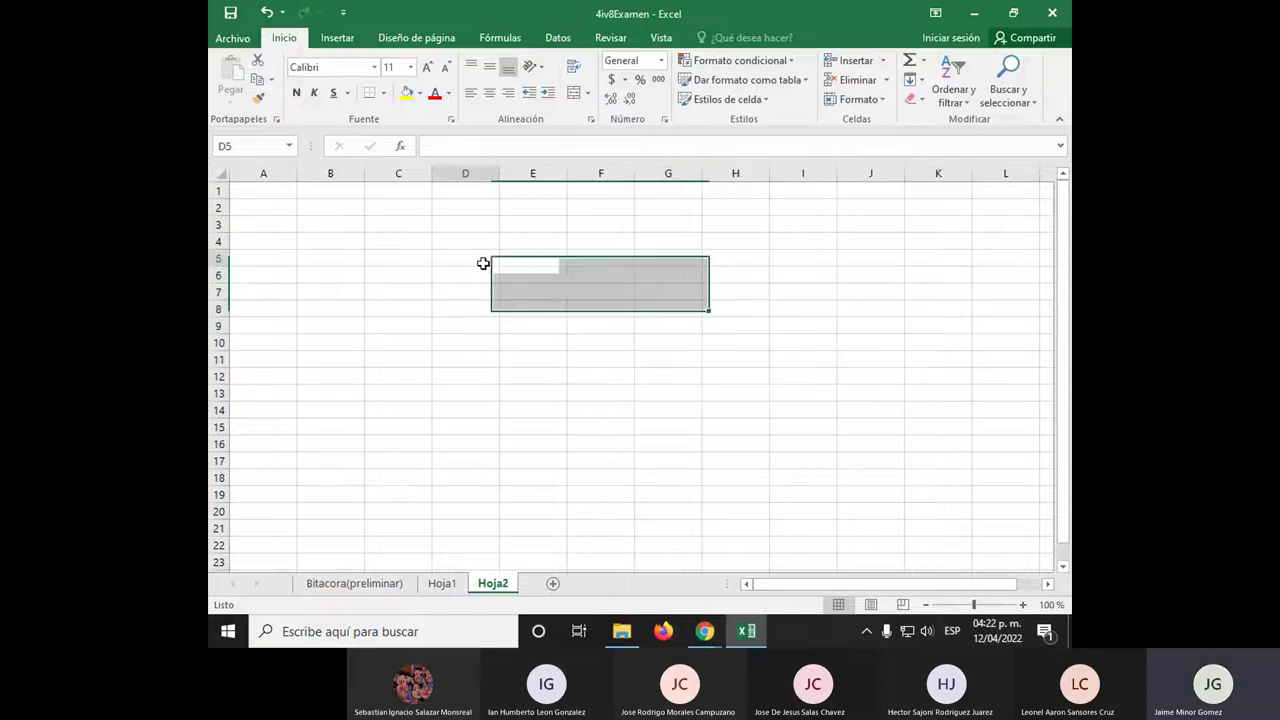
pyautogui.press('F2')
pyautogui.write('Datos Personales')
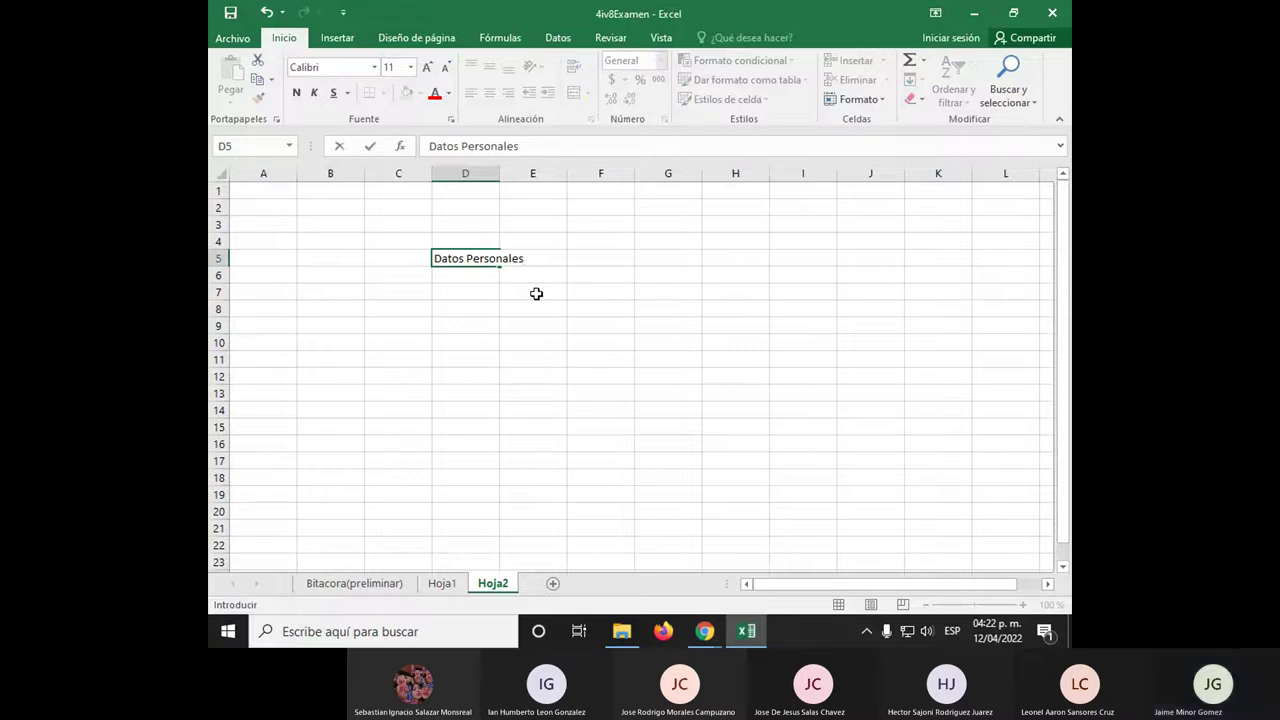
pyautogui.press('Return')
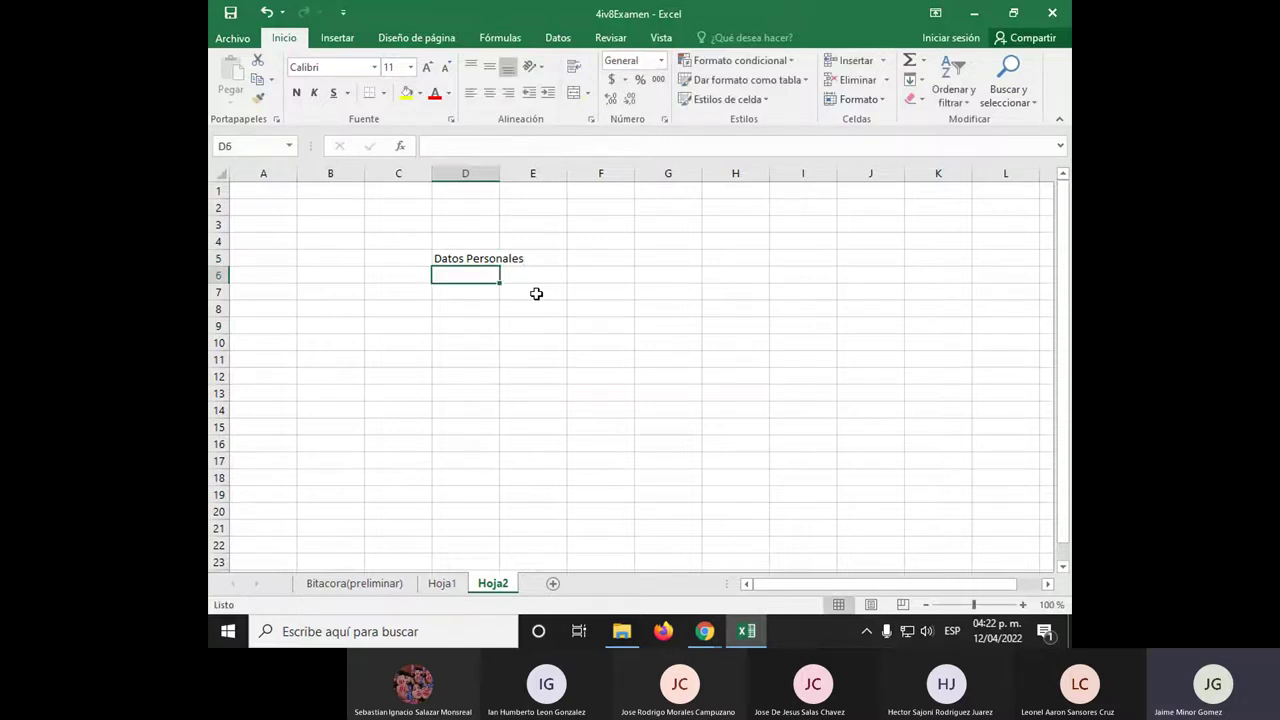
# Enter the label Laboratorio in cell D8 and Elemento de lista beside it in cell E8
pyautogui.press('Down')
pyautogui.press('Down')
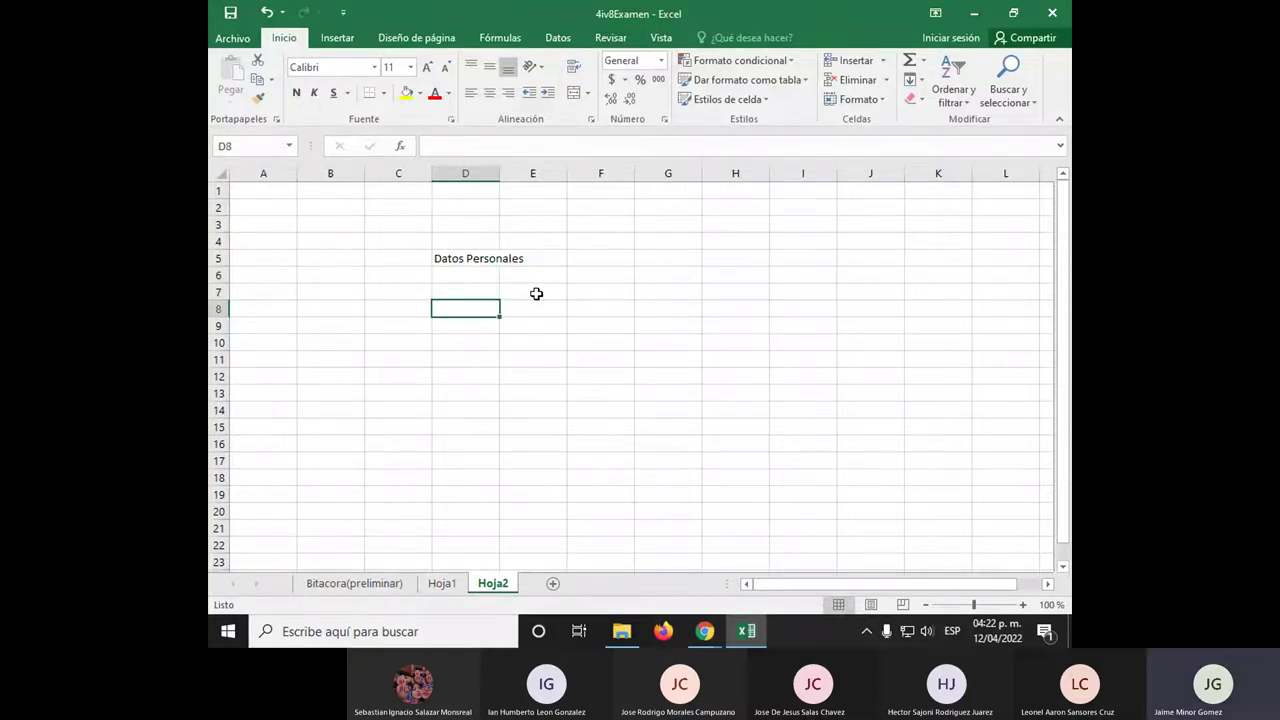
pyautogui.write('Laboratorio')
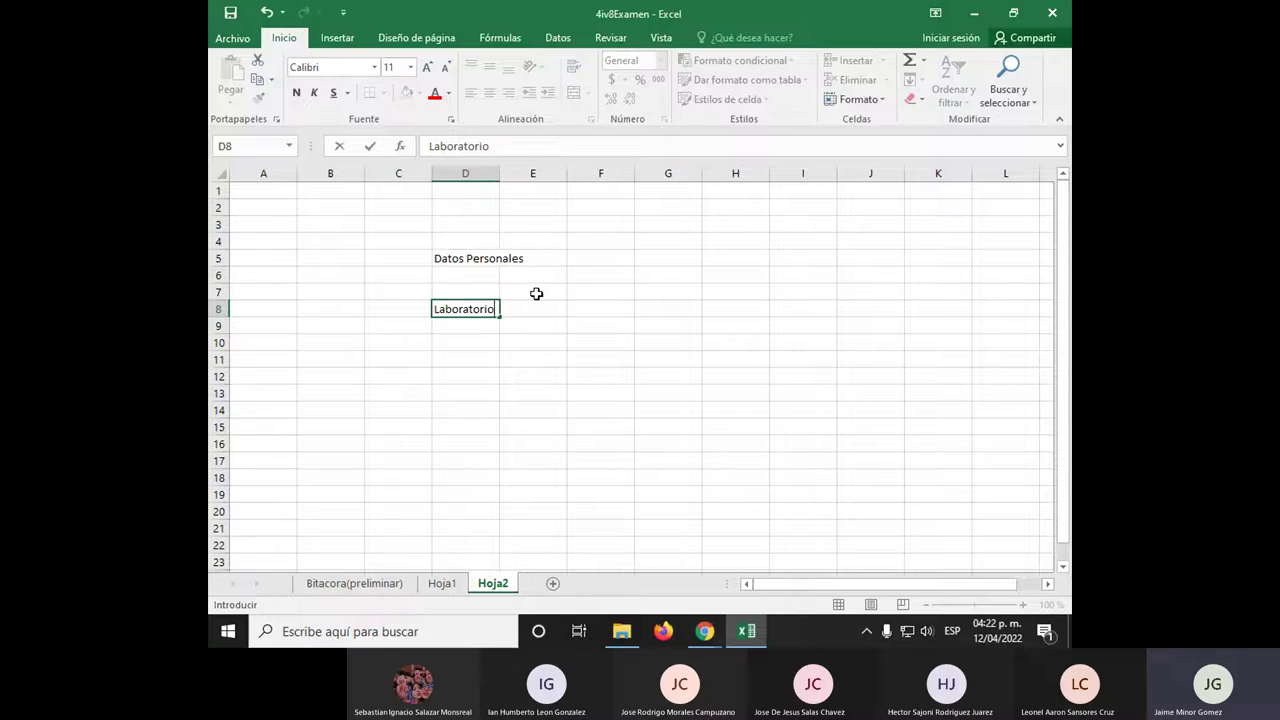
pyautogui.press('Return')
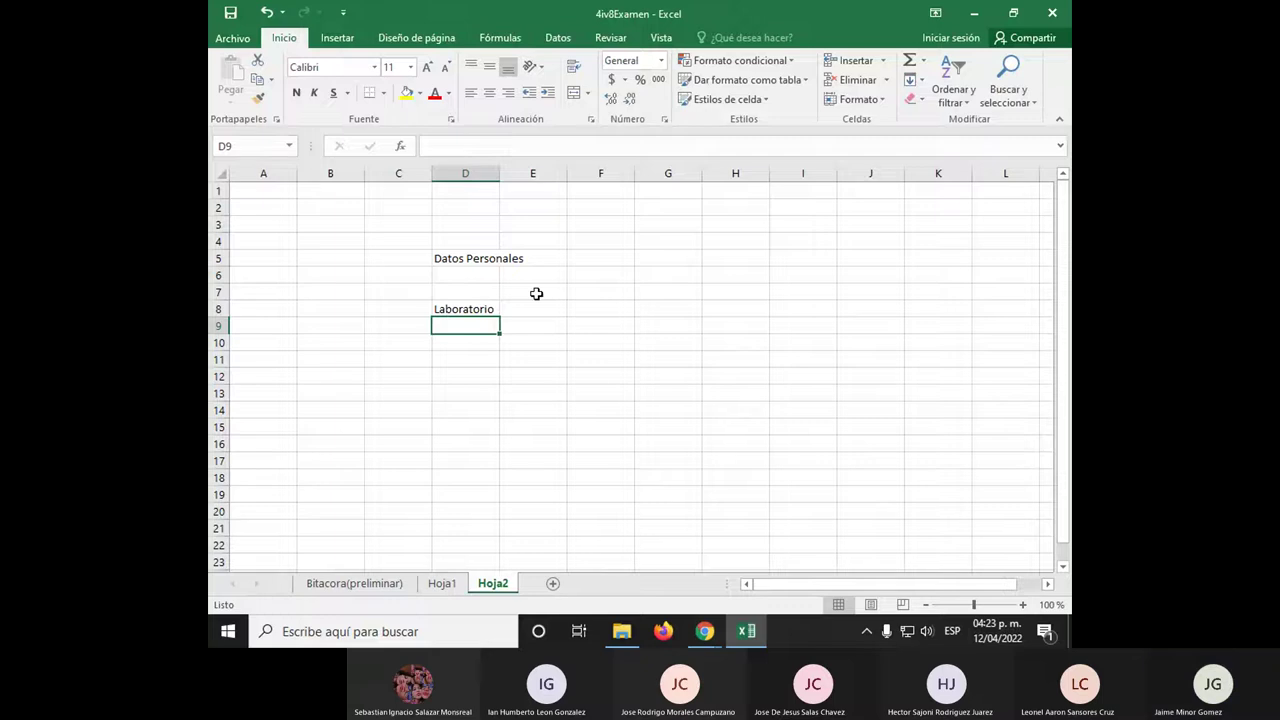
pyautogui.click(508, 310)
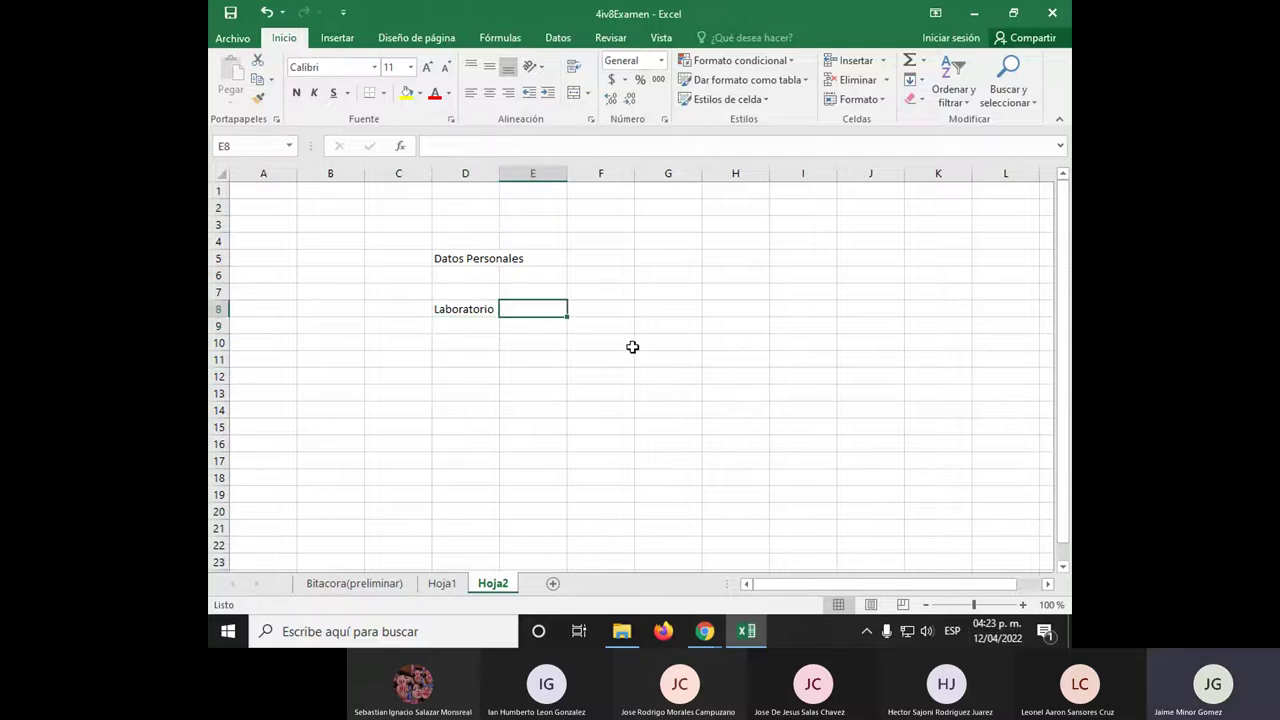
pyautogui.write('Elemento de lista')
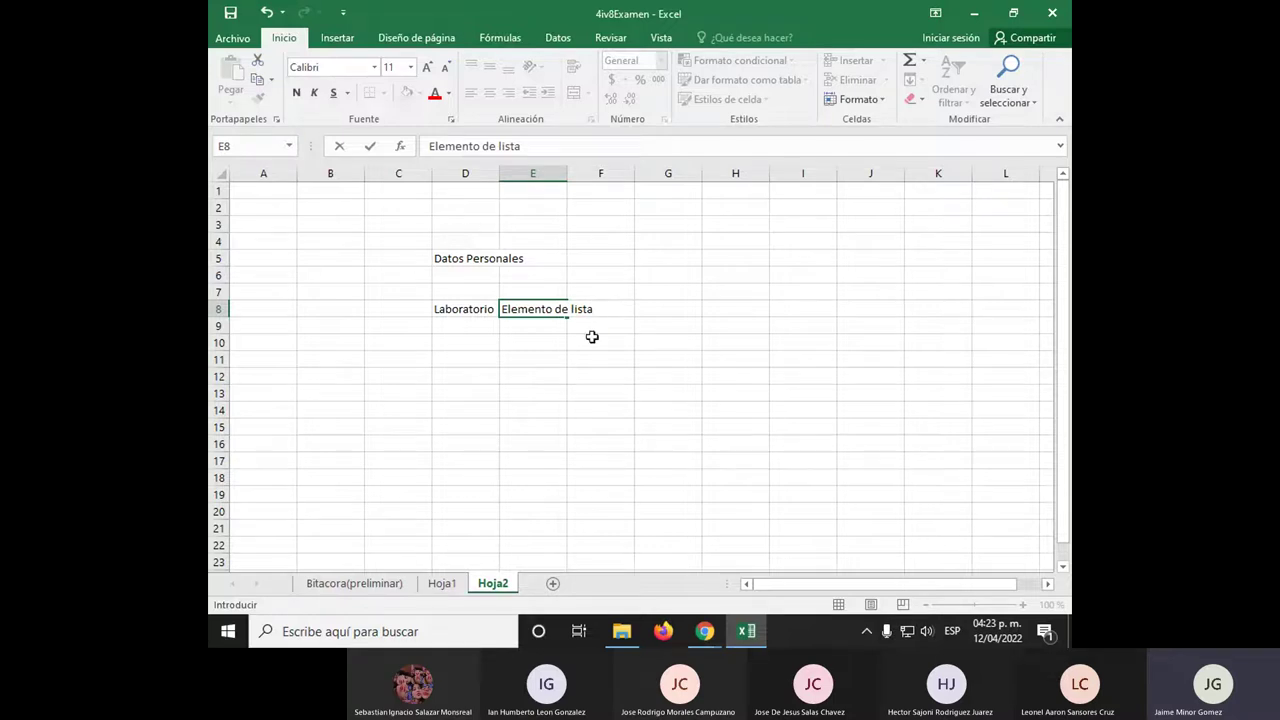
# Clear the contents of the range C4:H17 on Hoja2
pyautogui.moveTo(440, 378); pyautogui.dragTo(420, 378)
pyautogui.moveTo(410, 241); pyautogui.dragTo(750, 459)
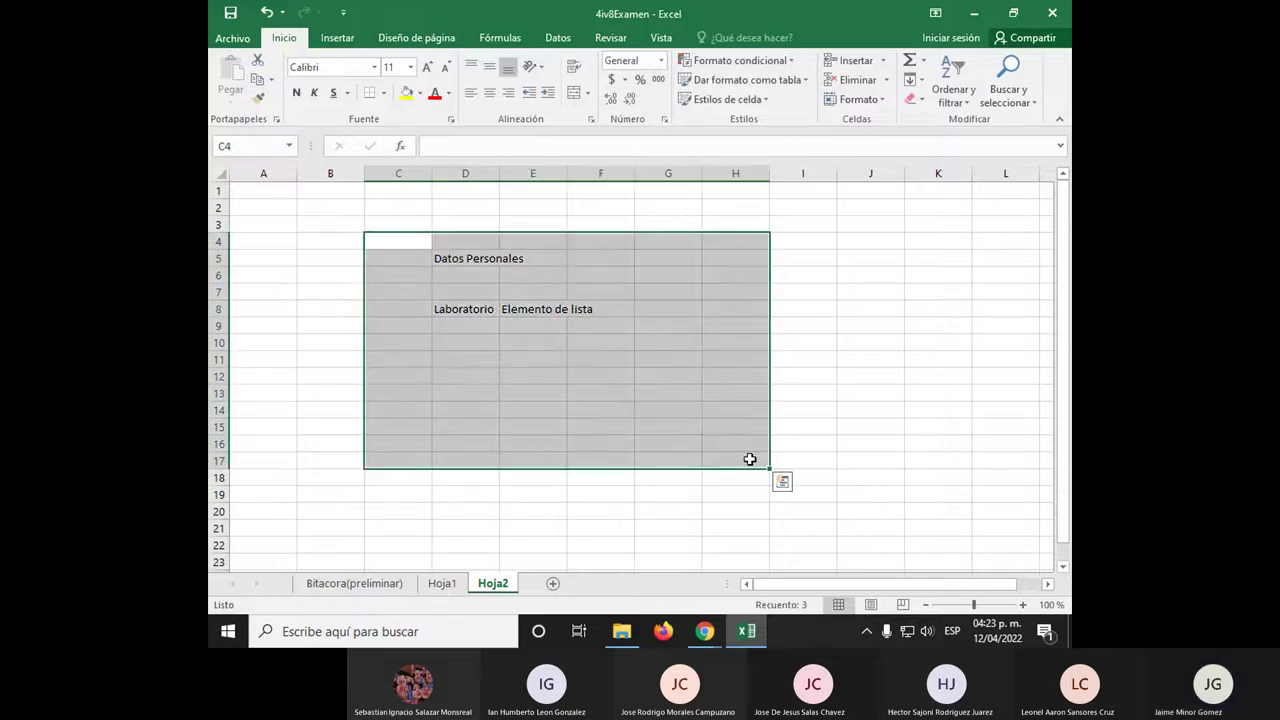
pyautogui.press('Delete')
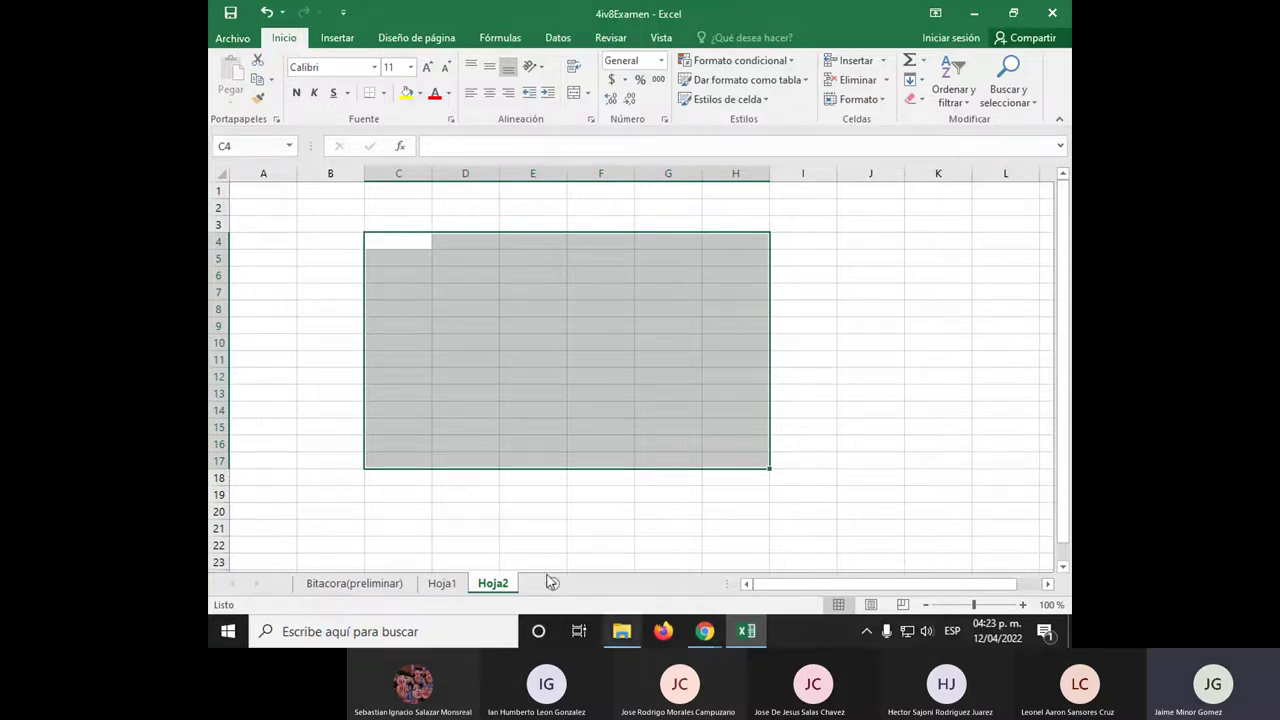
# Return to Hoja1 and review the Malumno and Mdocente table fields
pyautogui.click(442, 583)
pyautogui.scroll(1, 437, 487)
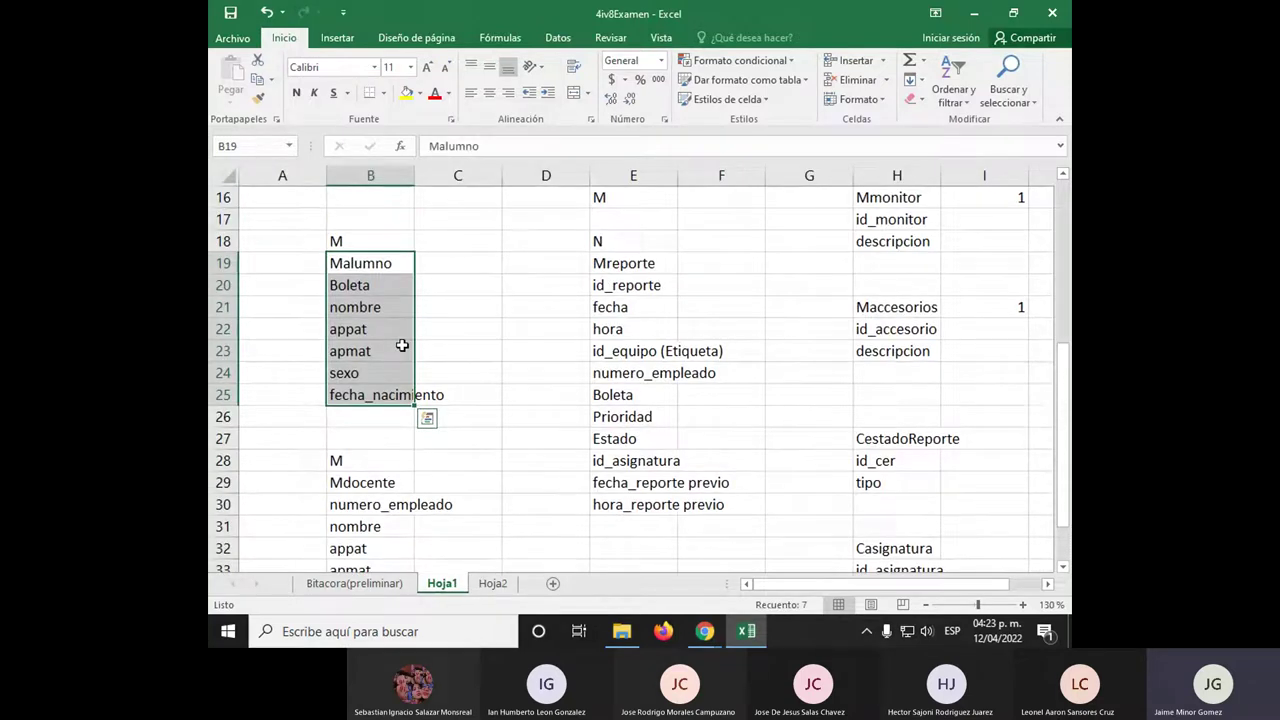
pyautogui.click(370, 307)
pyautogui.scroll(-1, 380, 413)
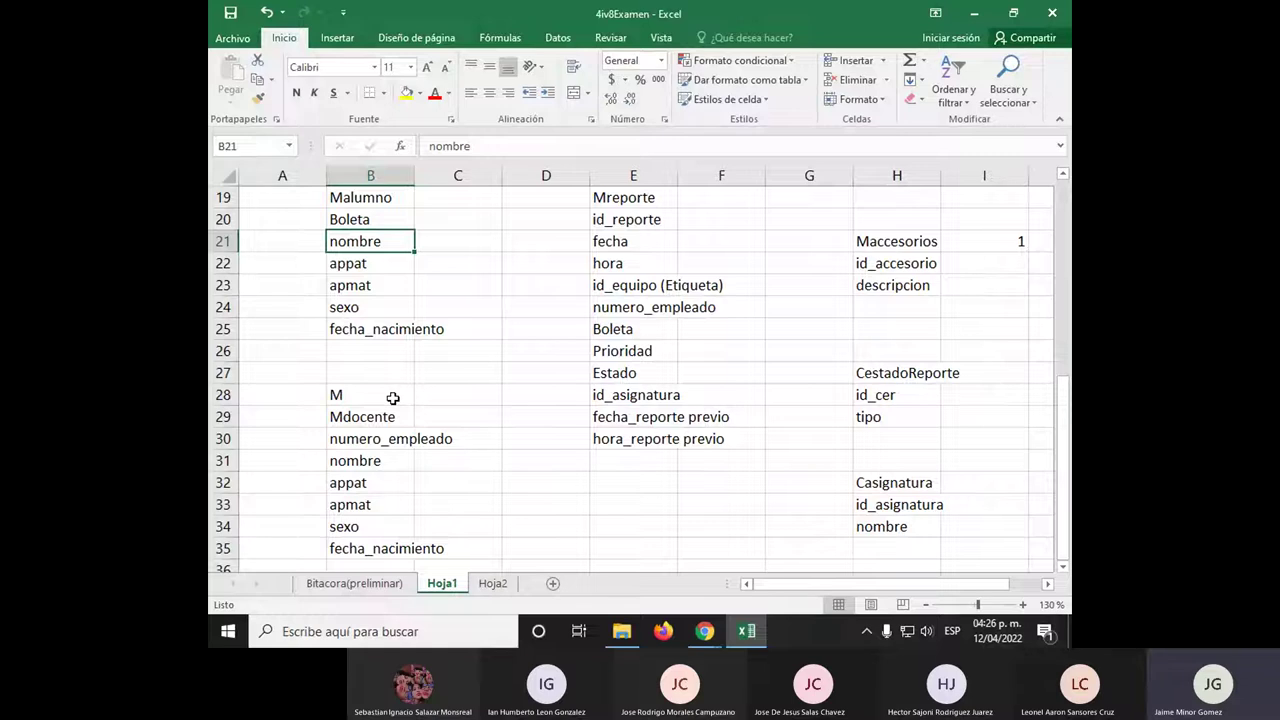
# On Hoja2, enter the times 16:00 in cell D6 and 18:00 in cell E6
pyautogui.click(504, 592)
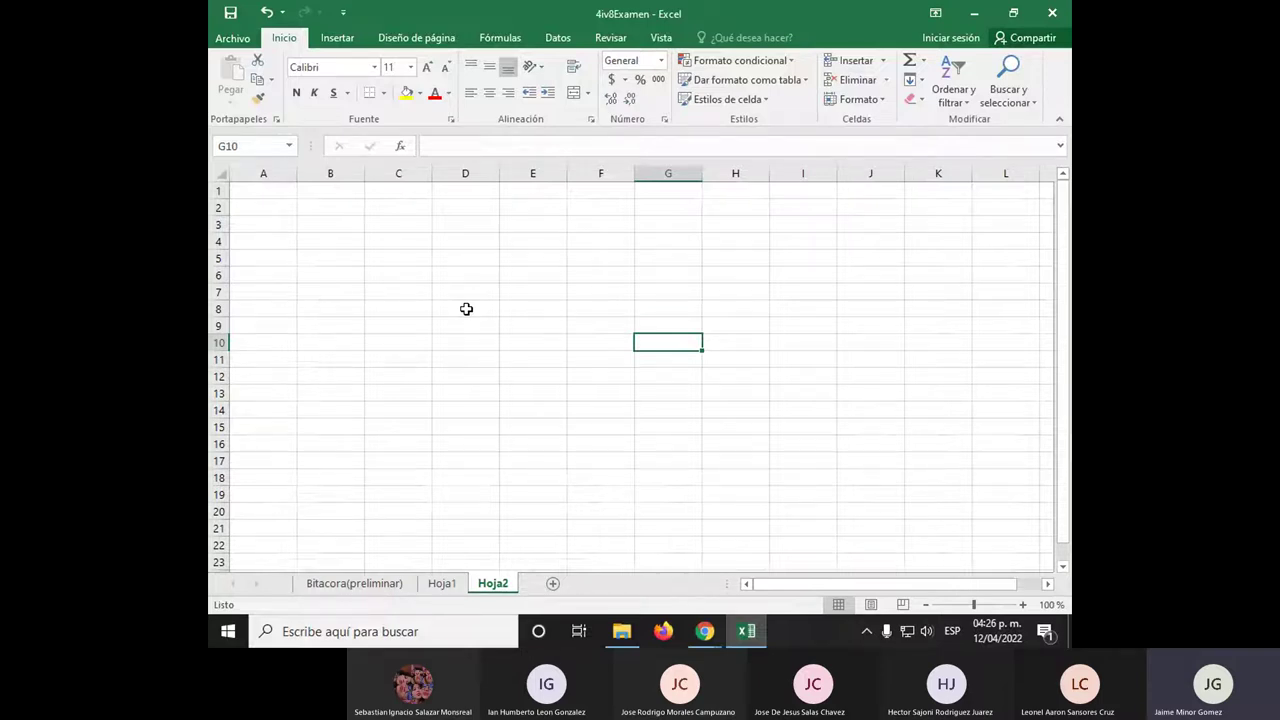
pyautogui.click(445, 280)
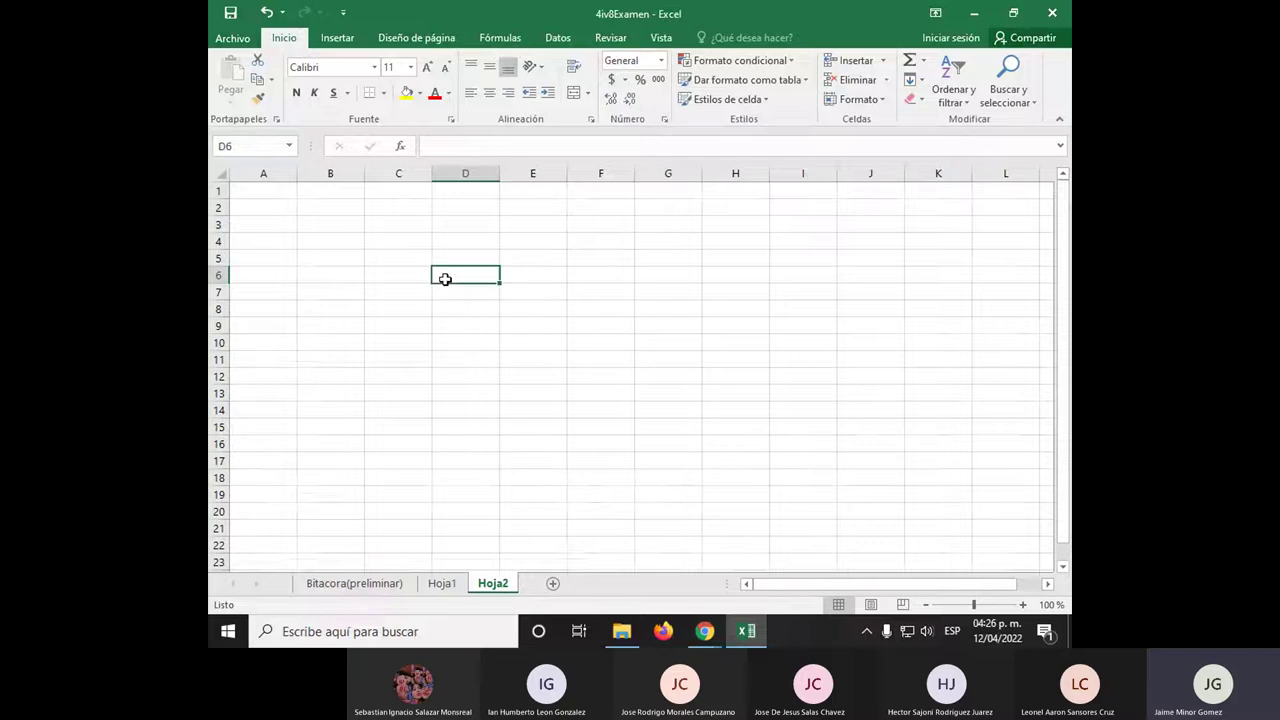
pyautogui.write('16:00')
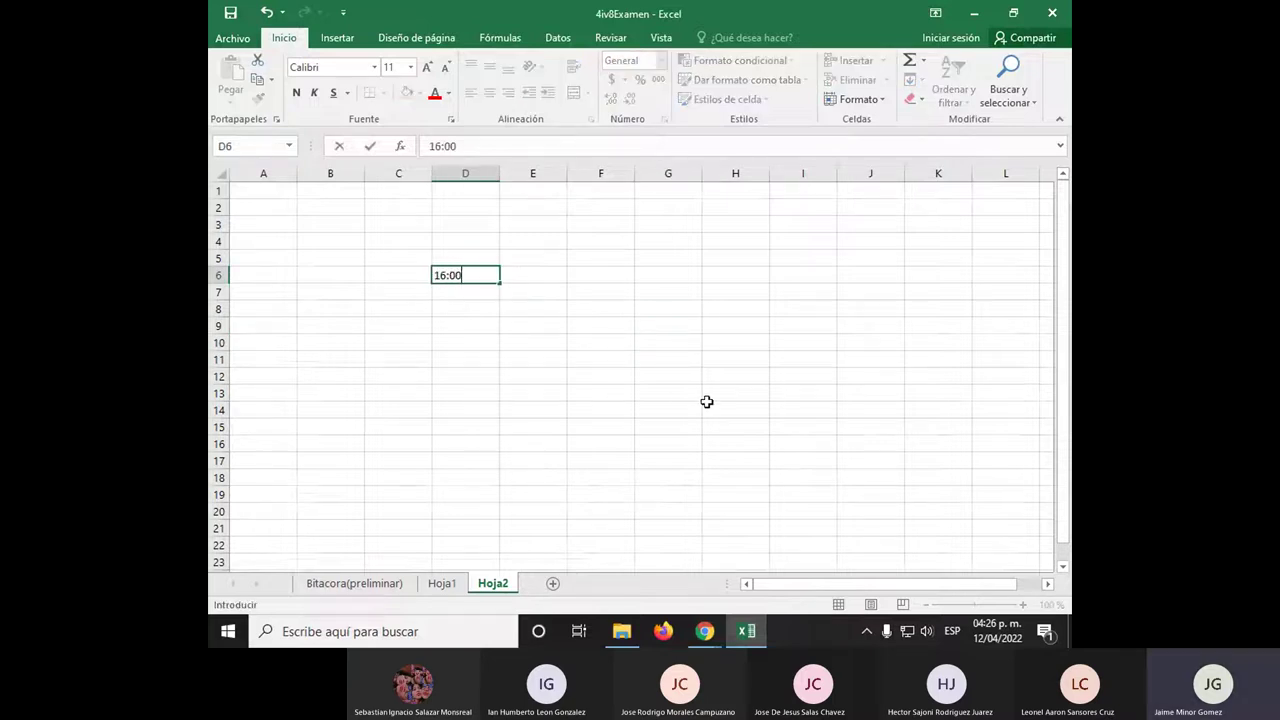
pyautogui.press('Tab')
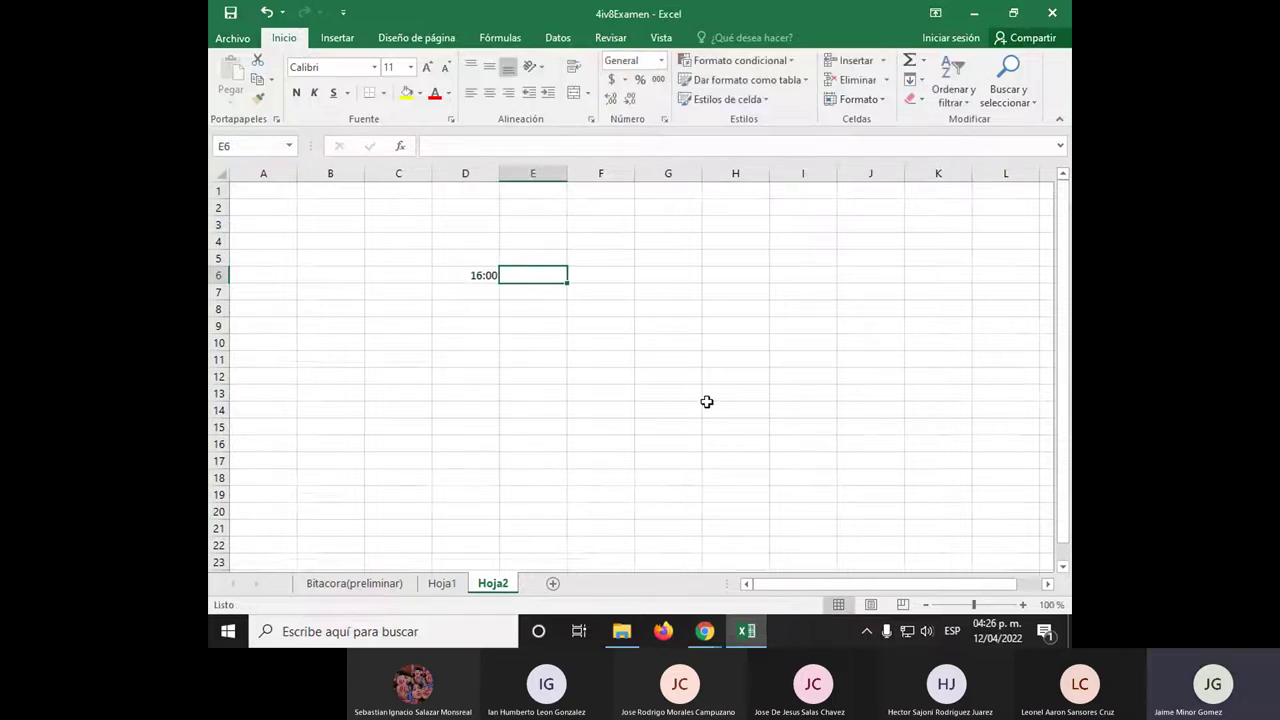
pyautogui.write('18:00')
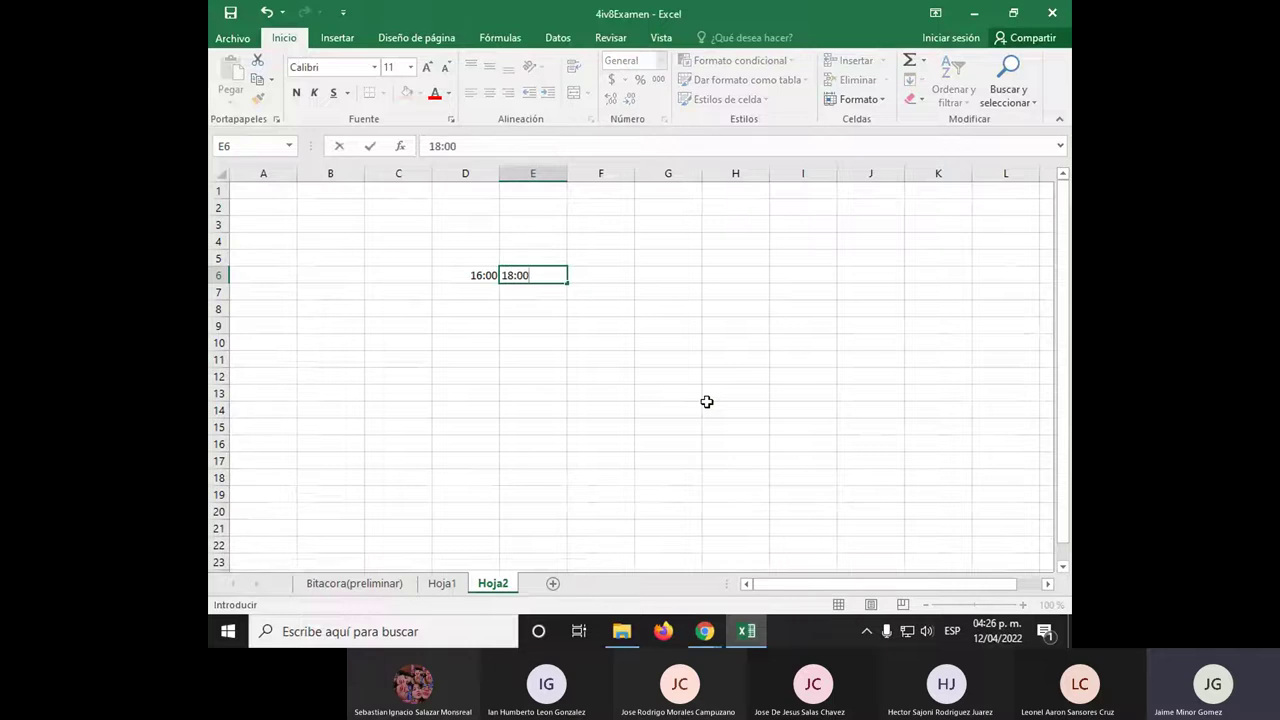
pyautogui.press('Return')
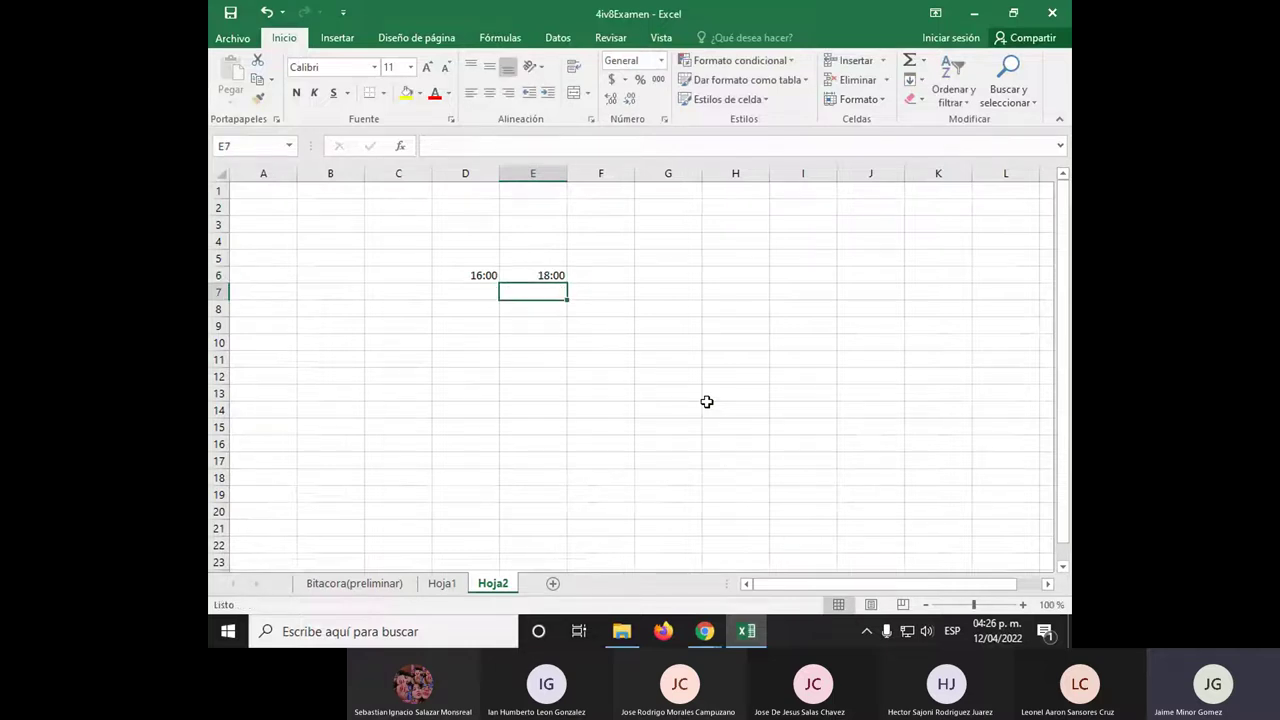
# Enter the subject abbreviations PSW in cell E7 and LBD in cell E8 on Hoja2
pyautogui.write('PSW')
pyautogui.press('Return')
pyautogui.write('LB')
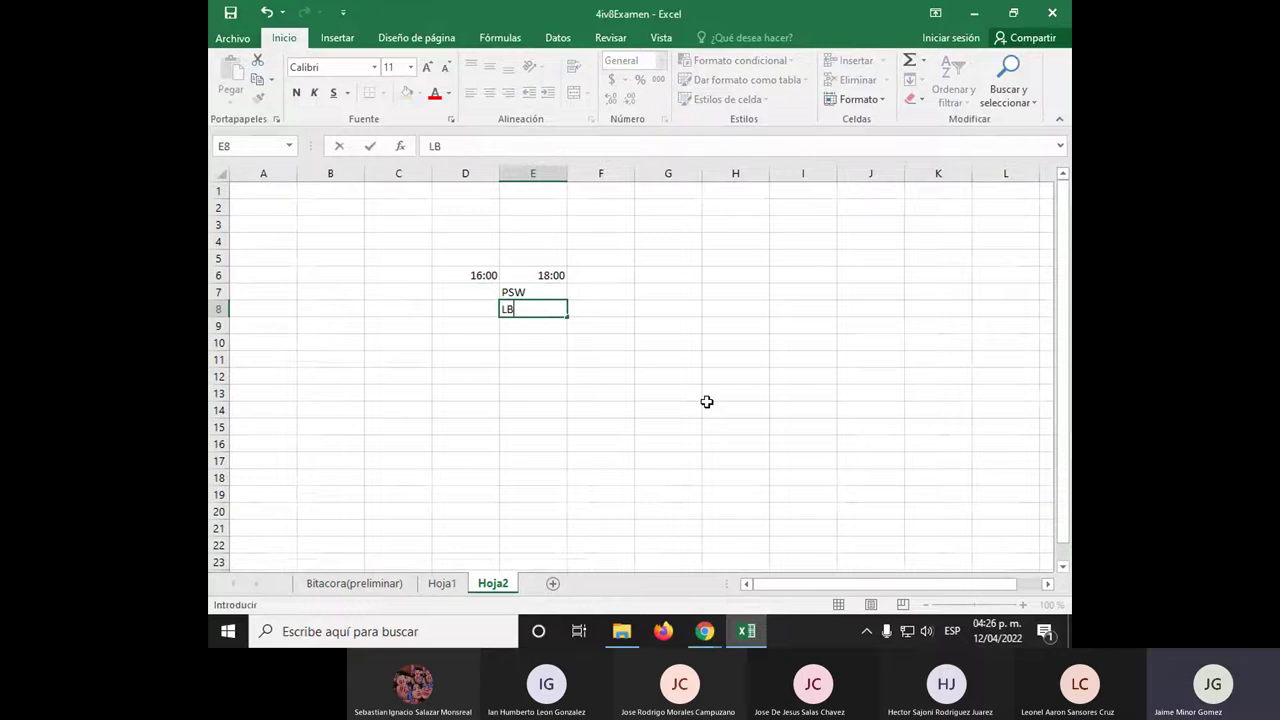
pyautogui.write('D')
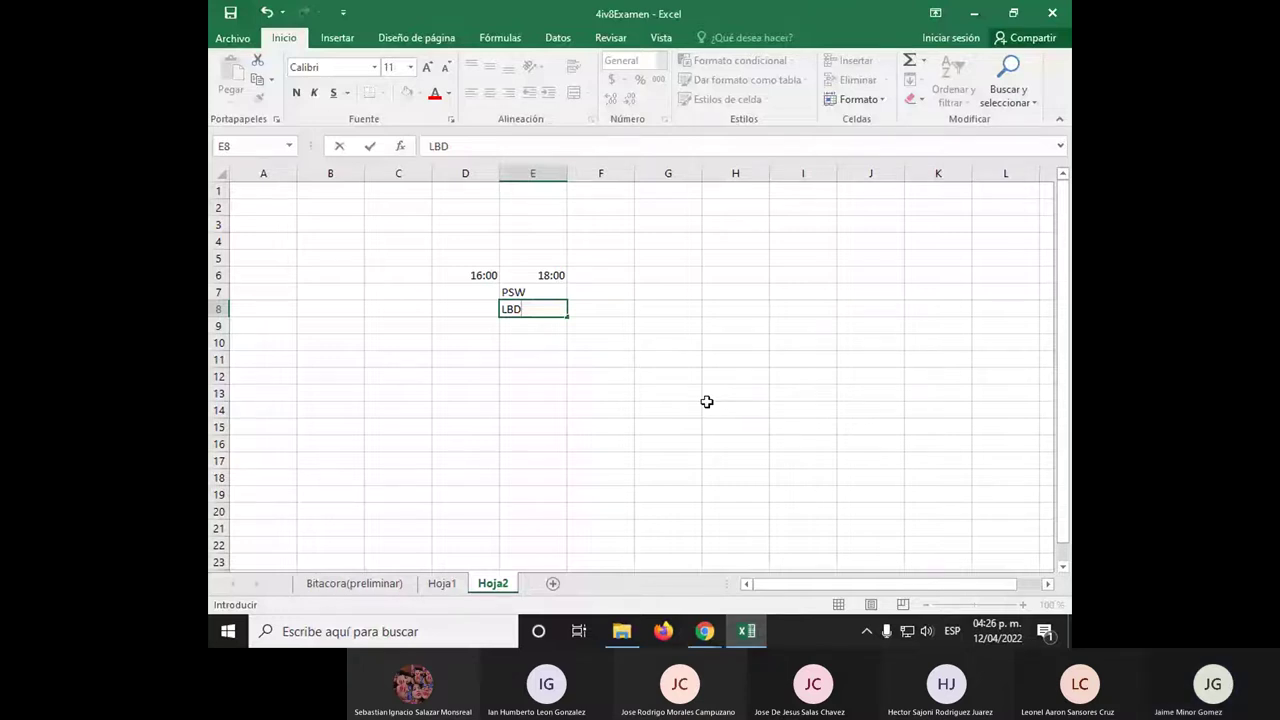
pyautogui.press('Return')
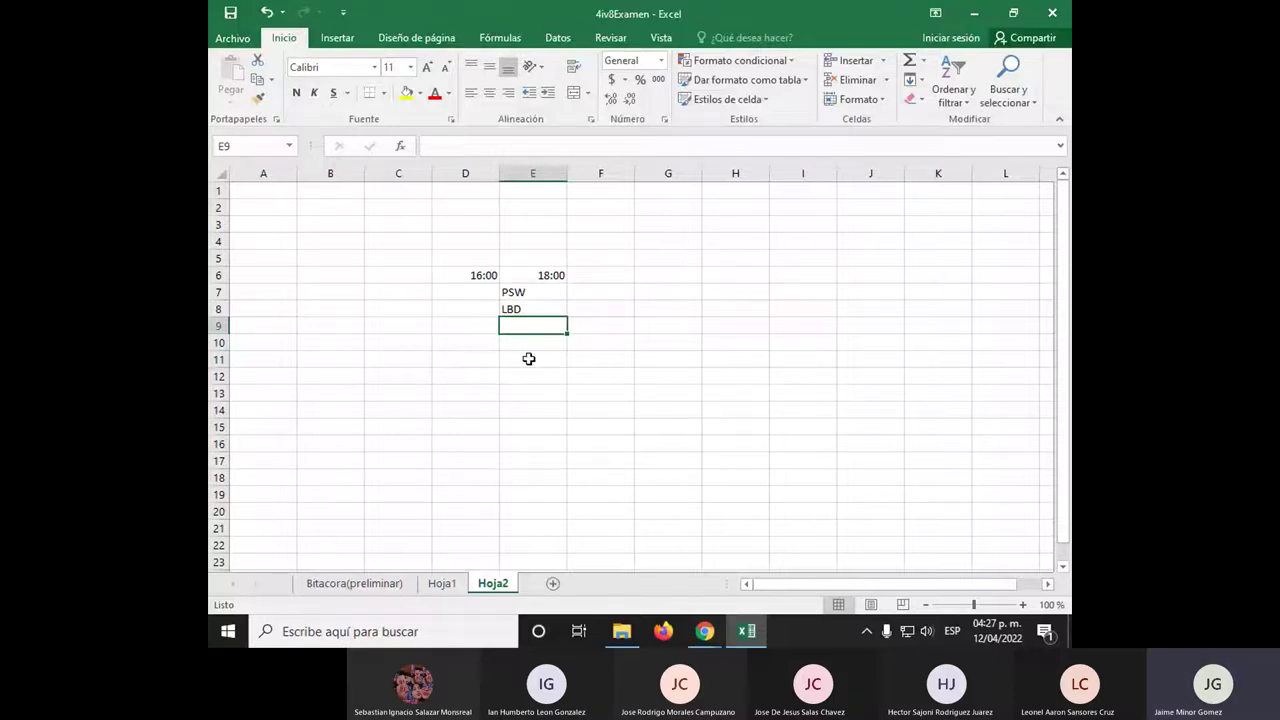
# Clear the contents of the range C4:I17 on Hoja2
pyautogui.moveTo(403, 243); pyautogui.dragTo(820, 455)
pyautogui.press('Delete')
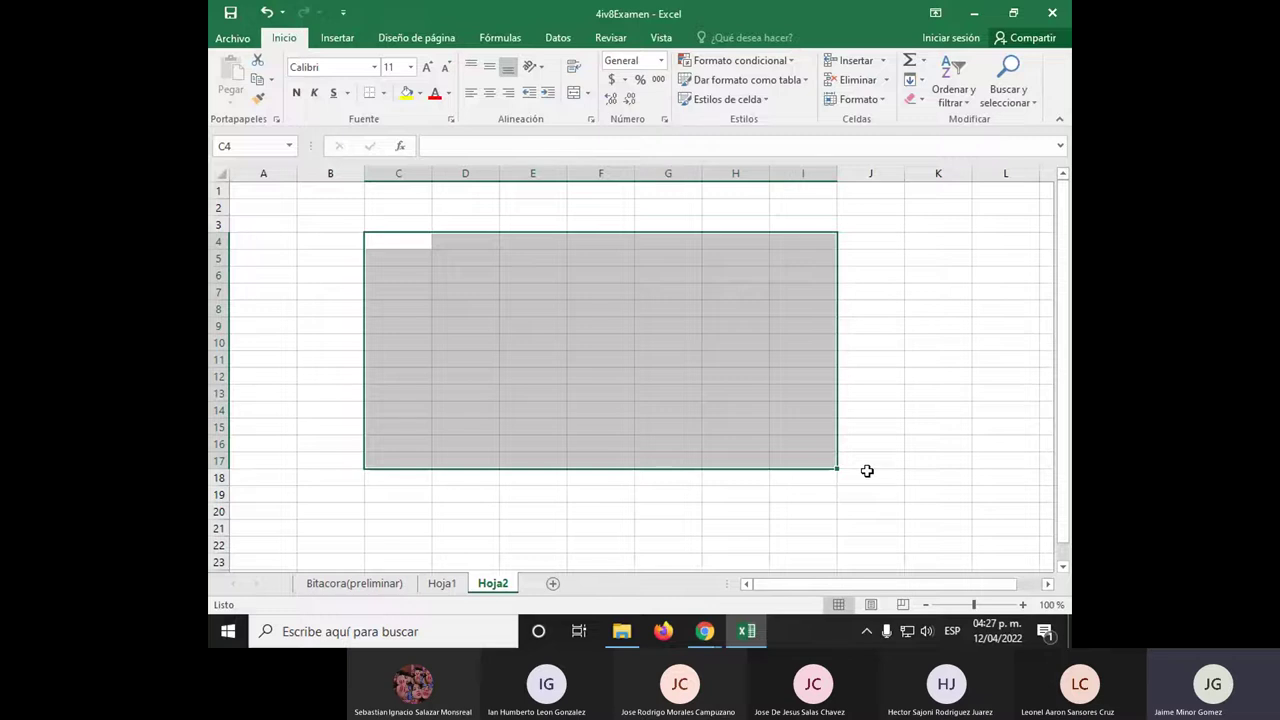
# Return to Hoja1 at 130 % zoom and review the Claboratorio, Mequipo and Mreporte tables
pyautogui.click(437, 586)
pyautogui.scroll(5, 454, 305)
pyautogui.keyDown('ctrl'); pyautogui.scroll(2, 371, 242); pyautogui.keyUp('ctrl')
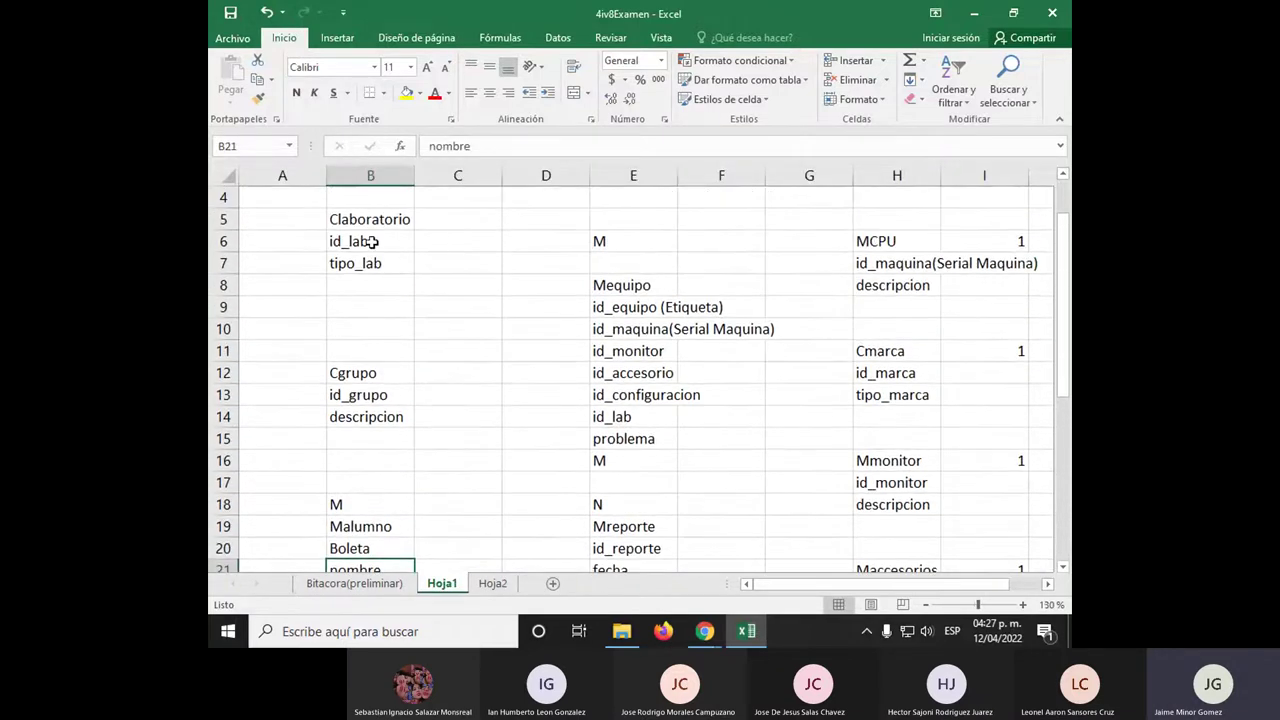
pyautogui.scroll(-4, 500, 400)
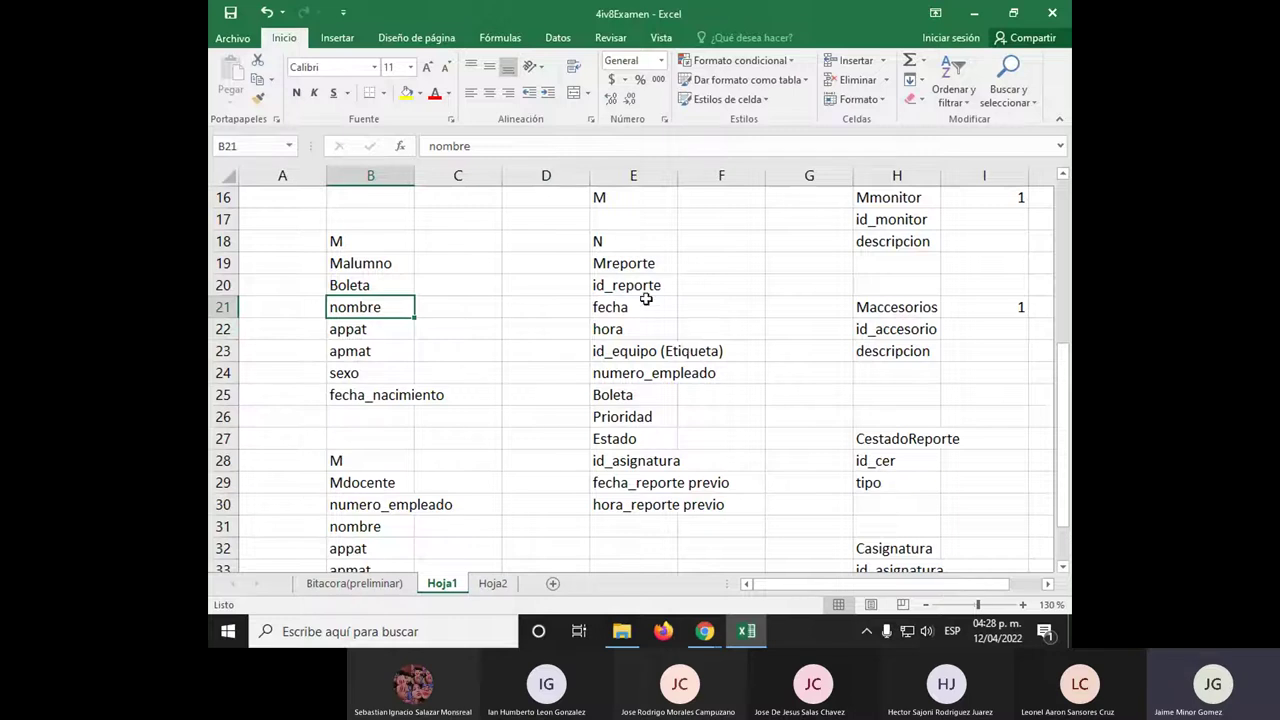
pyautogui.scroll(4, 609, 337)
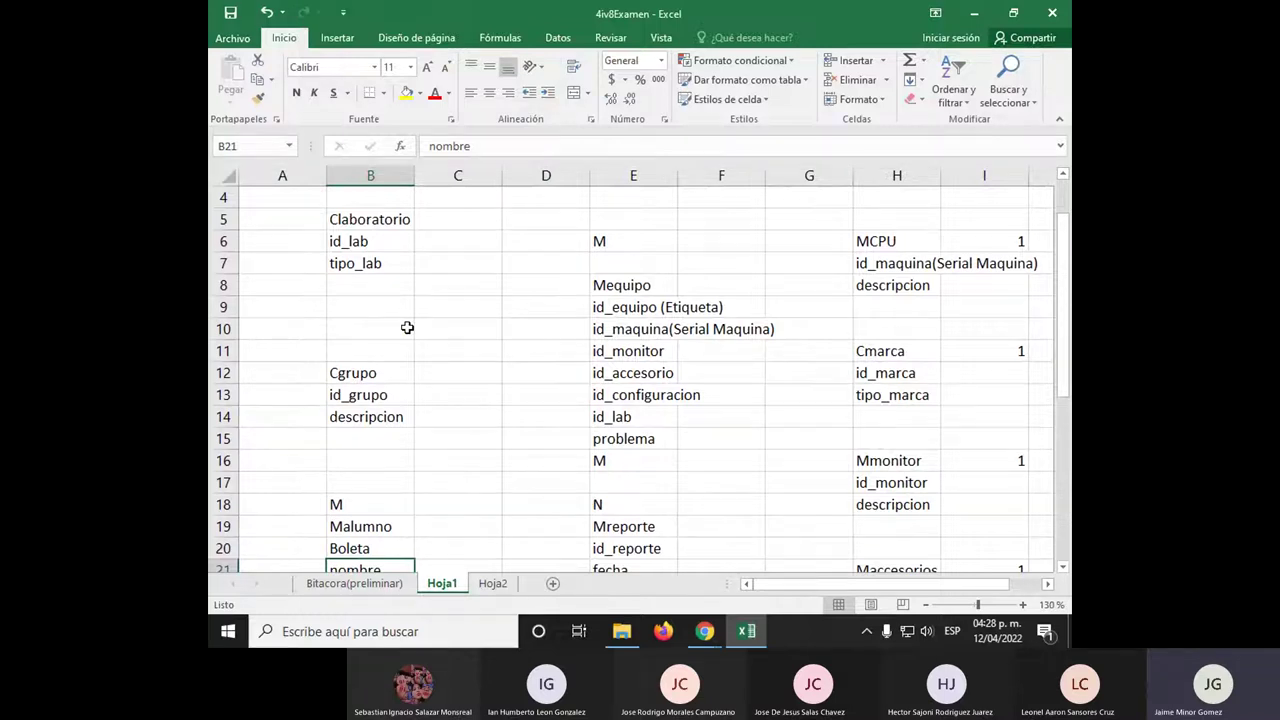
pyautogui.scroll(-1, 539, 405)
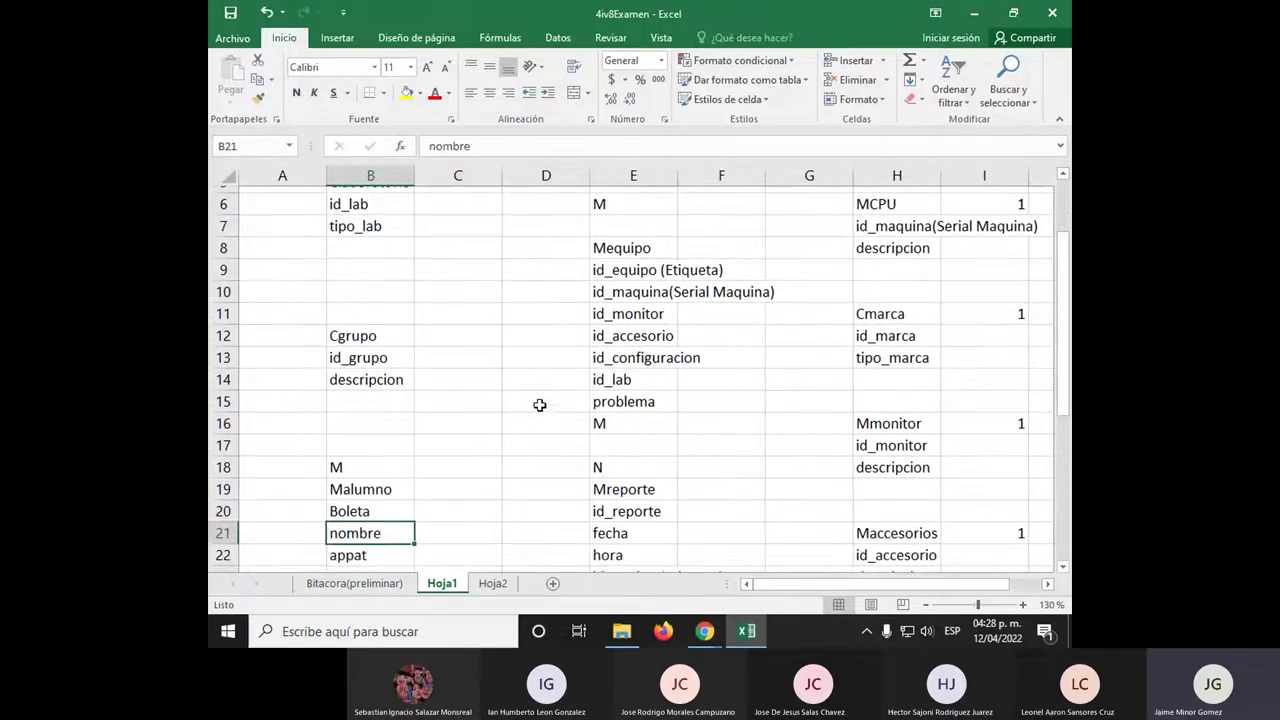
pyautogui.scroll(2, 539, 405)
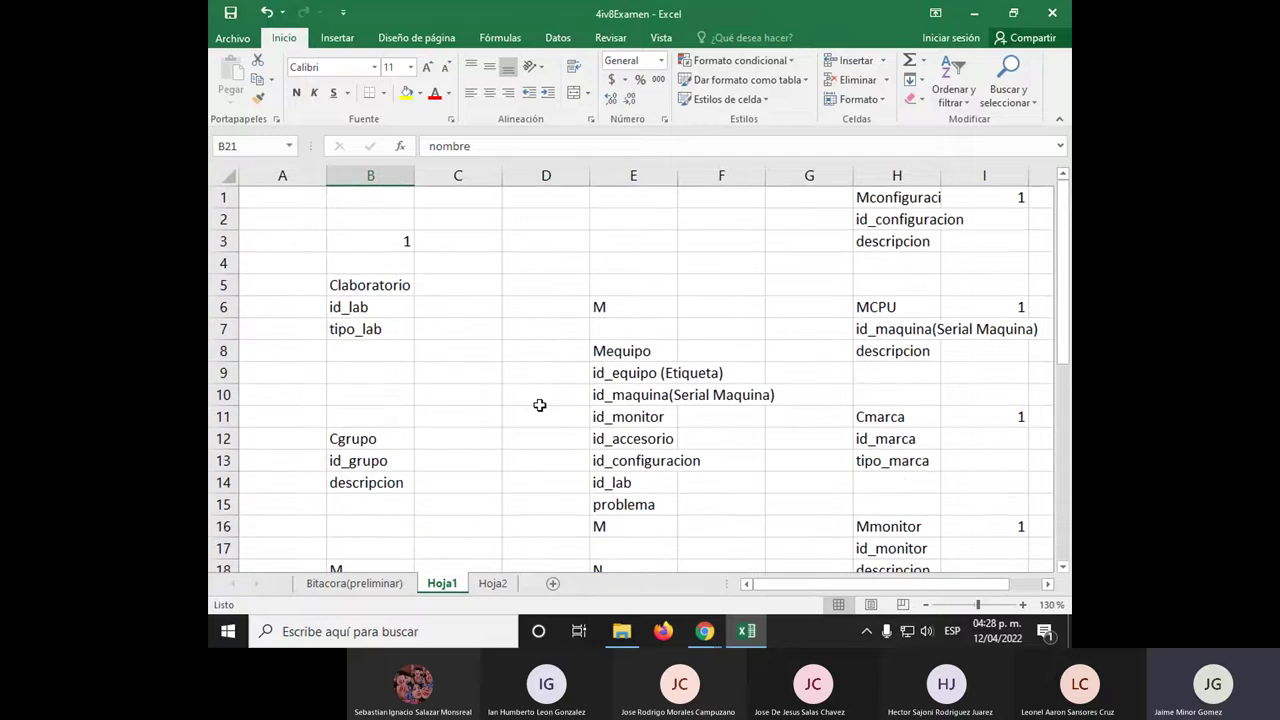
pyautogui.moveTo(380, 284); pyautogui.dragTo(403, 360)
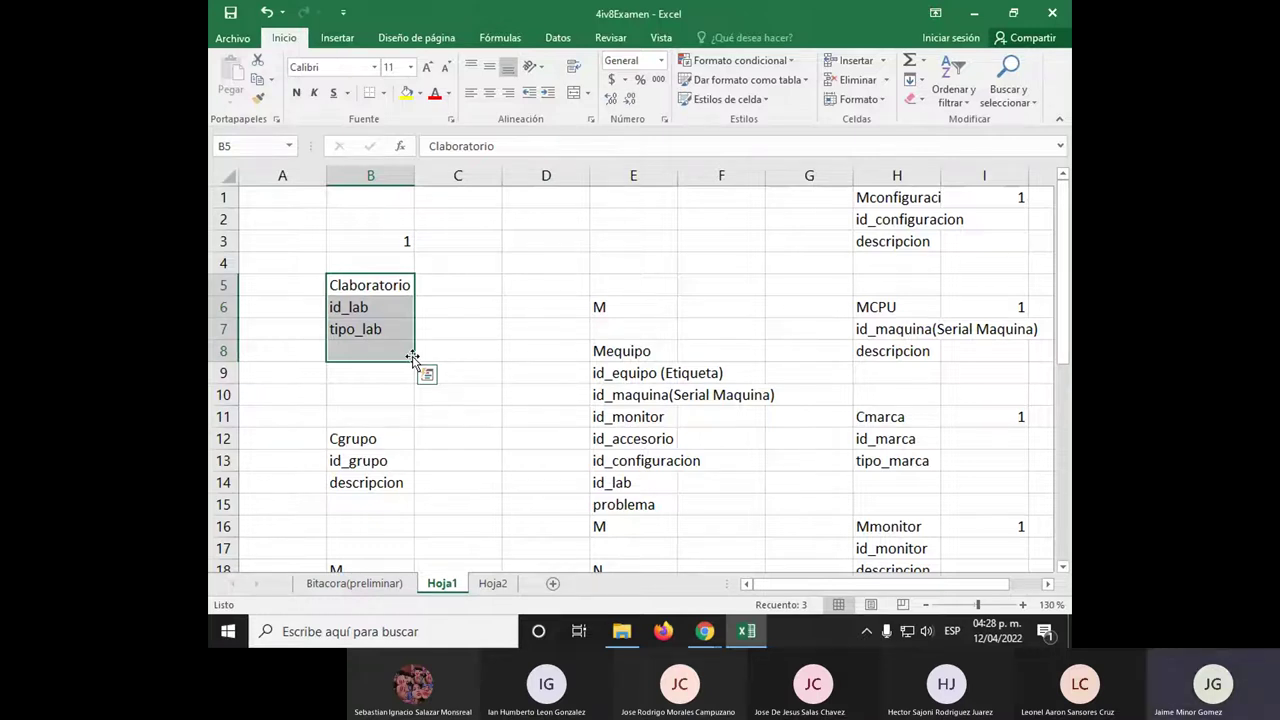
pyautogui.scroll(-3, 480, 385)
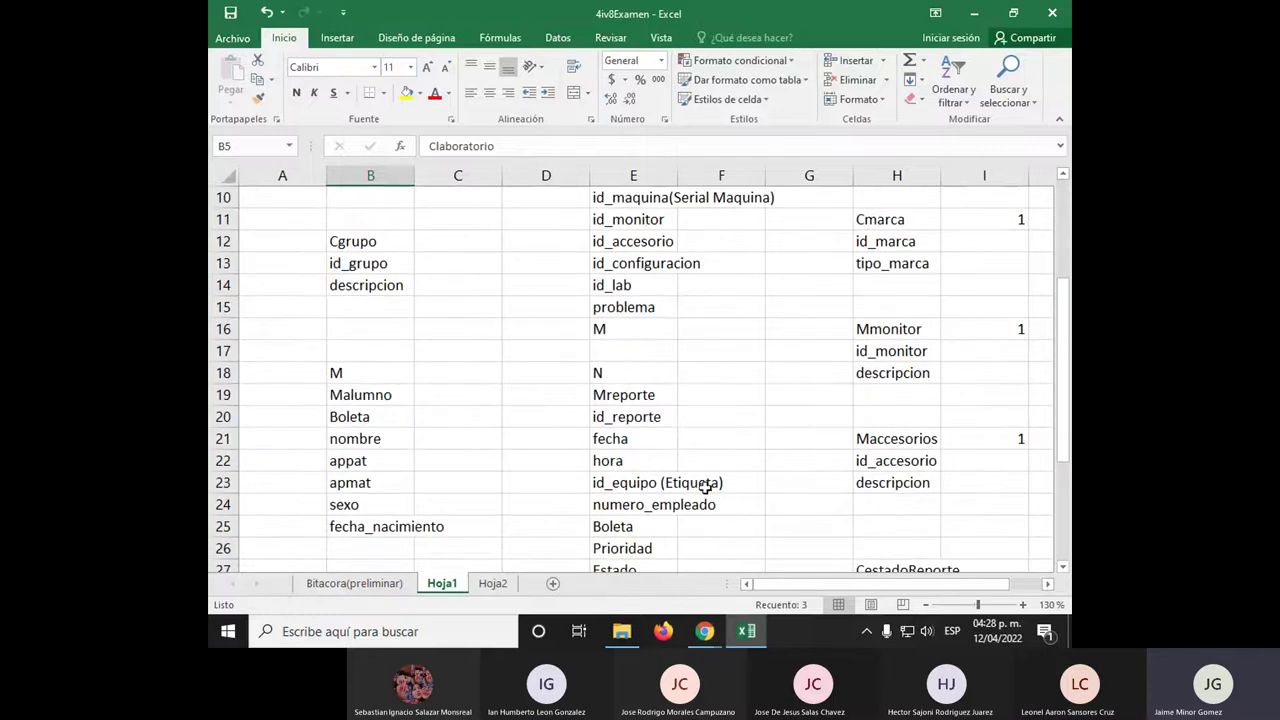
pyautogui.scroll(-2, 770, 492)
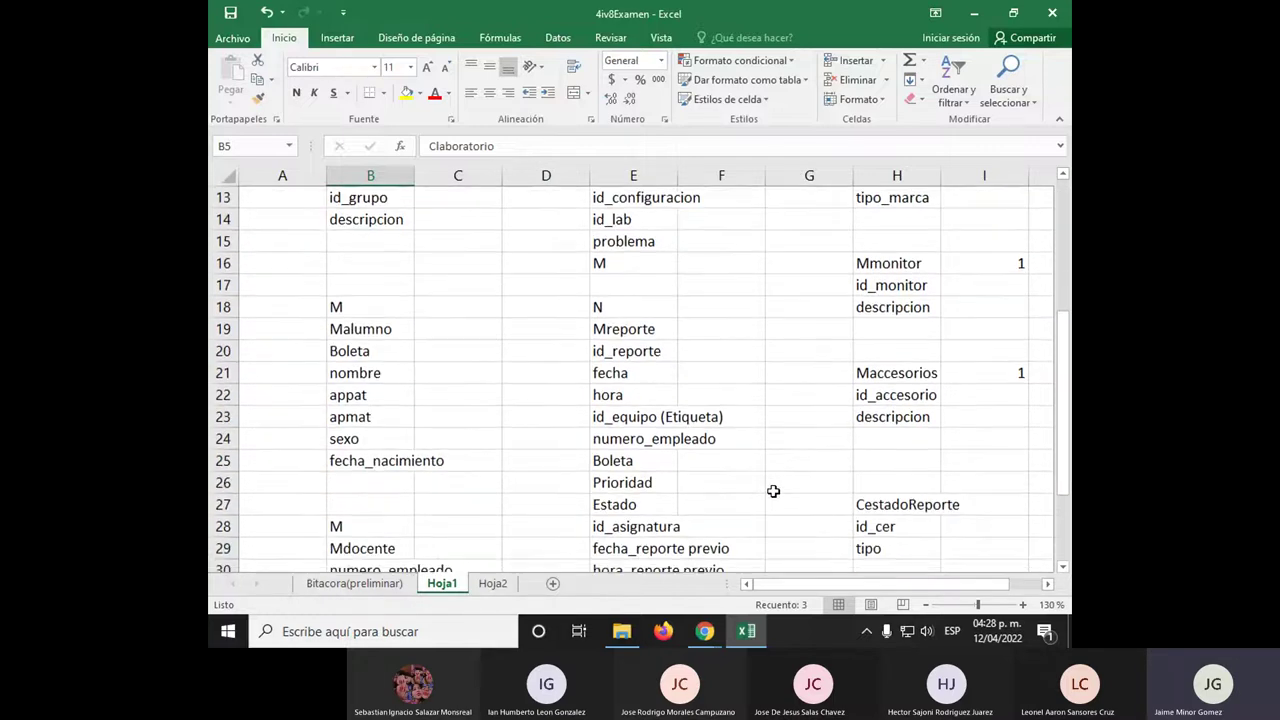
# Examine how the id_equipo (Etiqueta) field links the Mreporte table to the Mequipo fields
pyautogui.click(622, 350)
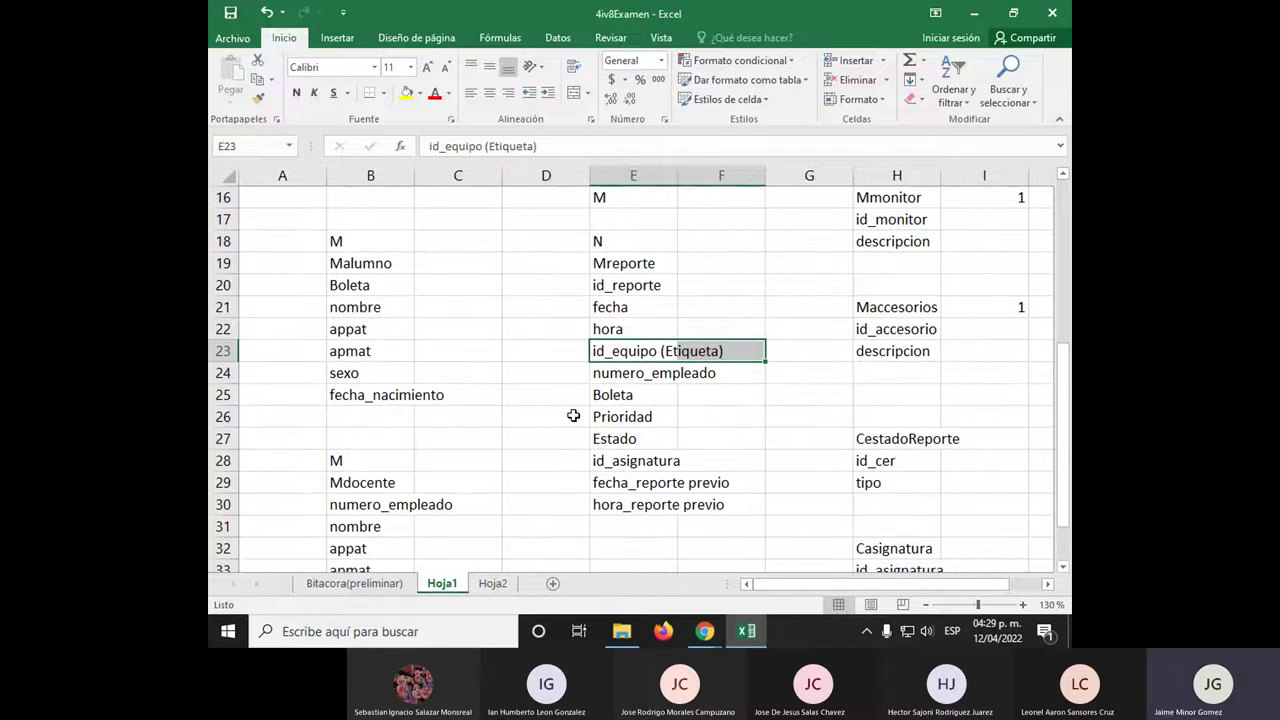
pyautogui.scroll(3, 573, 405)
pyautogui.scroll(-1, 571, 406)
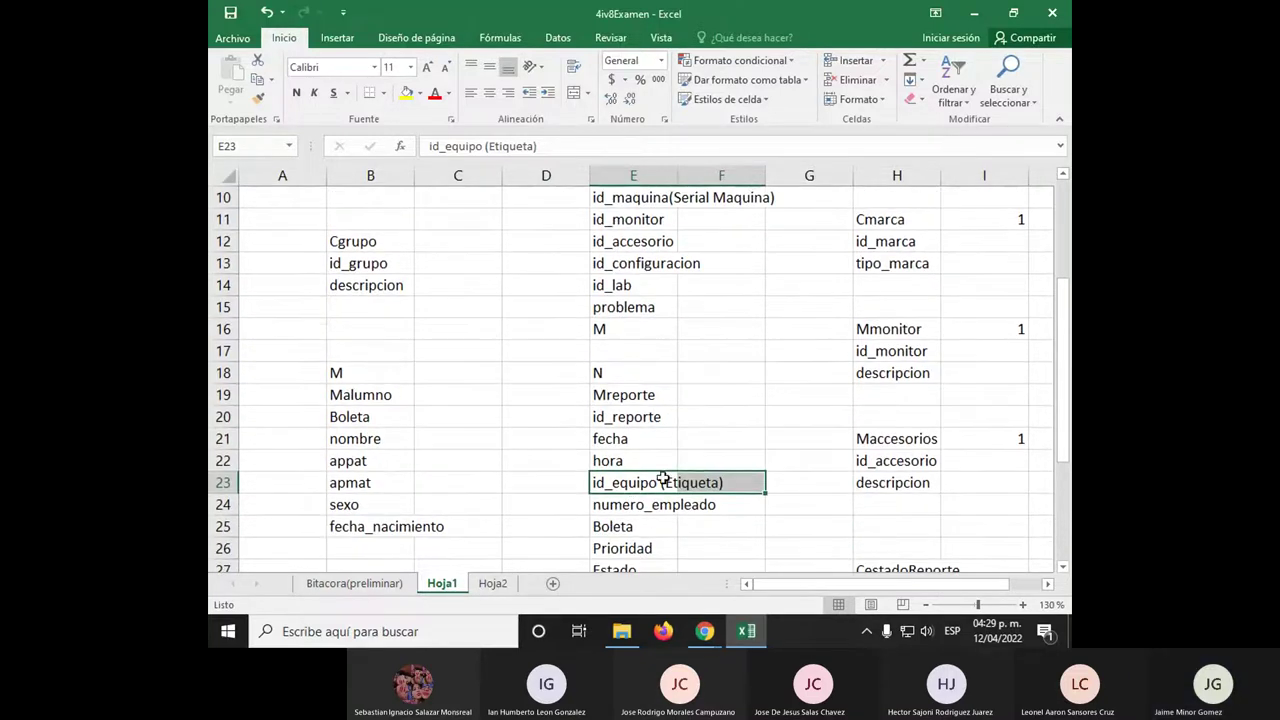
pyautogui.moveTo(635, 485); pyautogui.dragTo(636, 487)
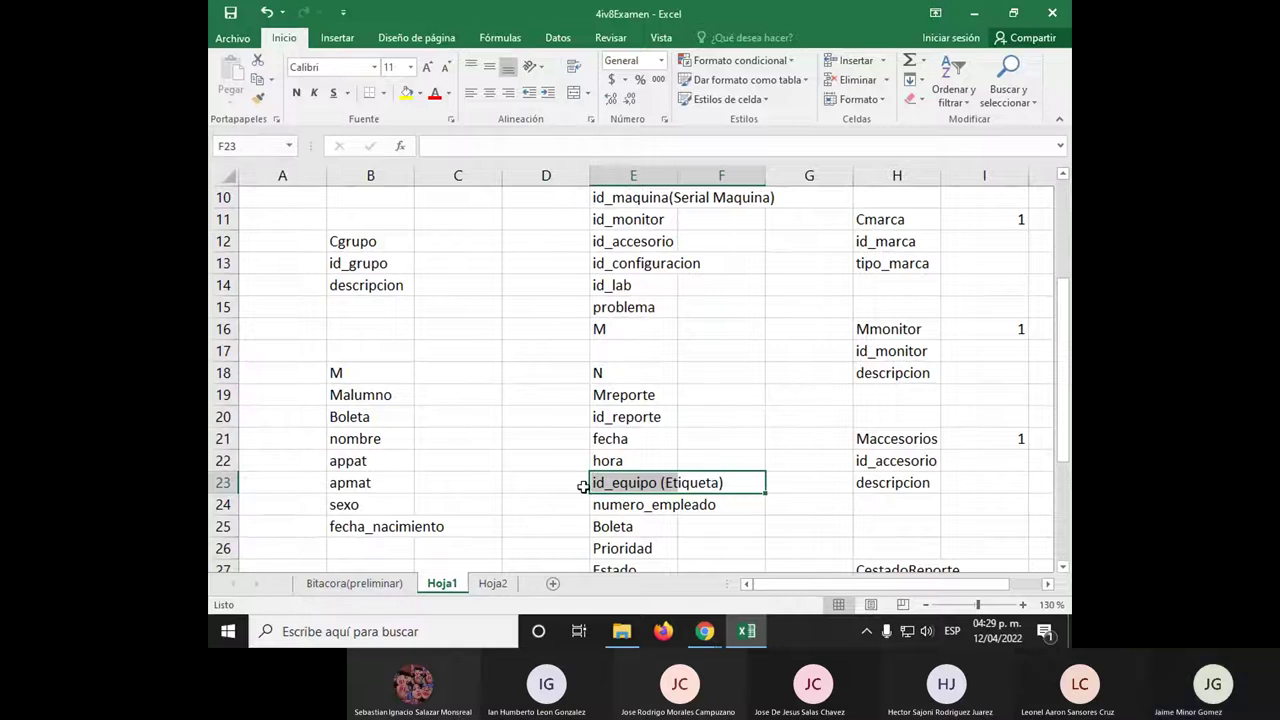
pyautogui.scroll(-1, 533, 516)
pyautogui.moveTo(650, 335); pyautogui.dragTo(627, 549)
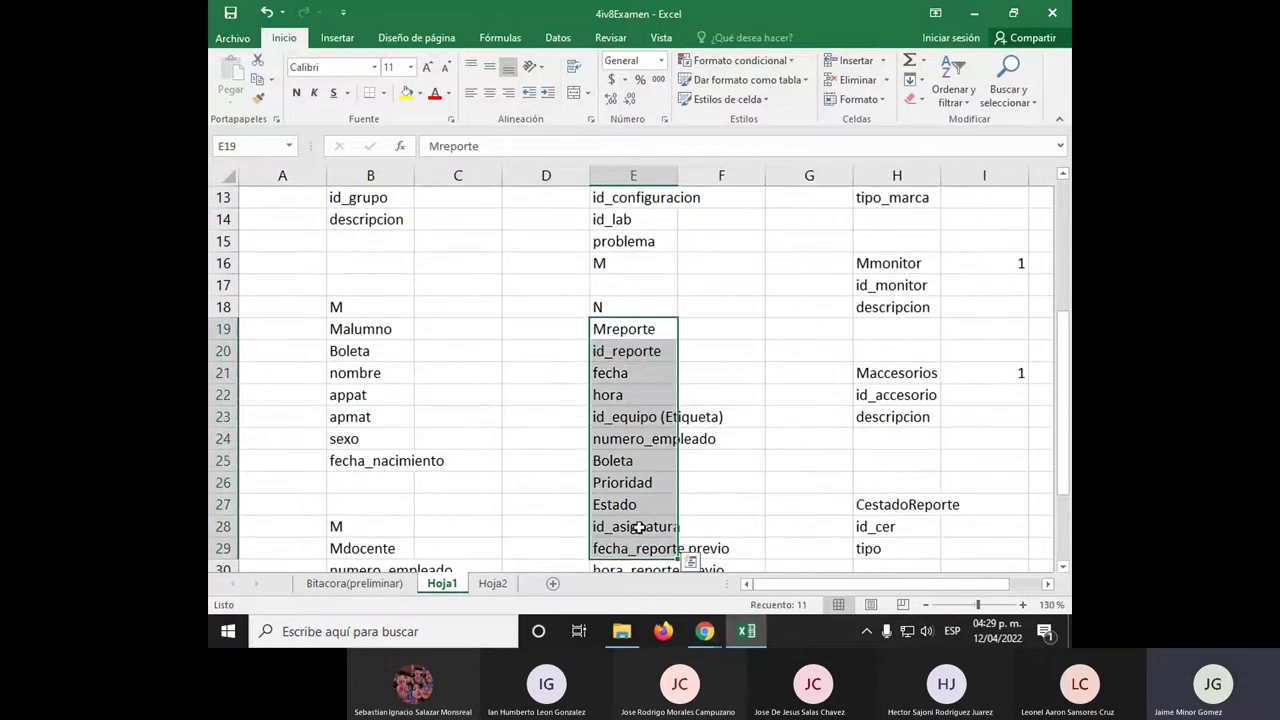
pyautogui.scroll(3, 627, 549)
pyautogui.moveTo(640, 307); pyautogui.dragTo(645, 445)
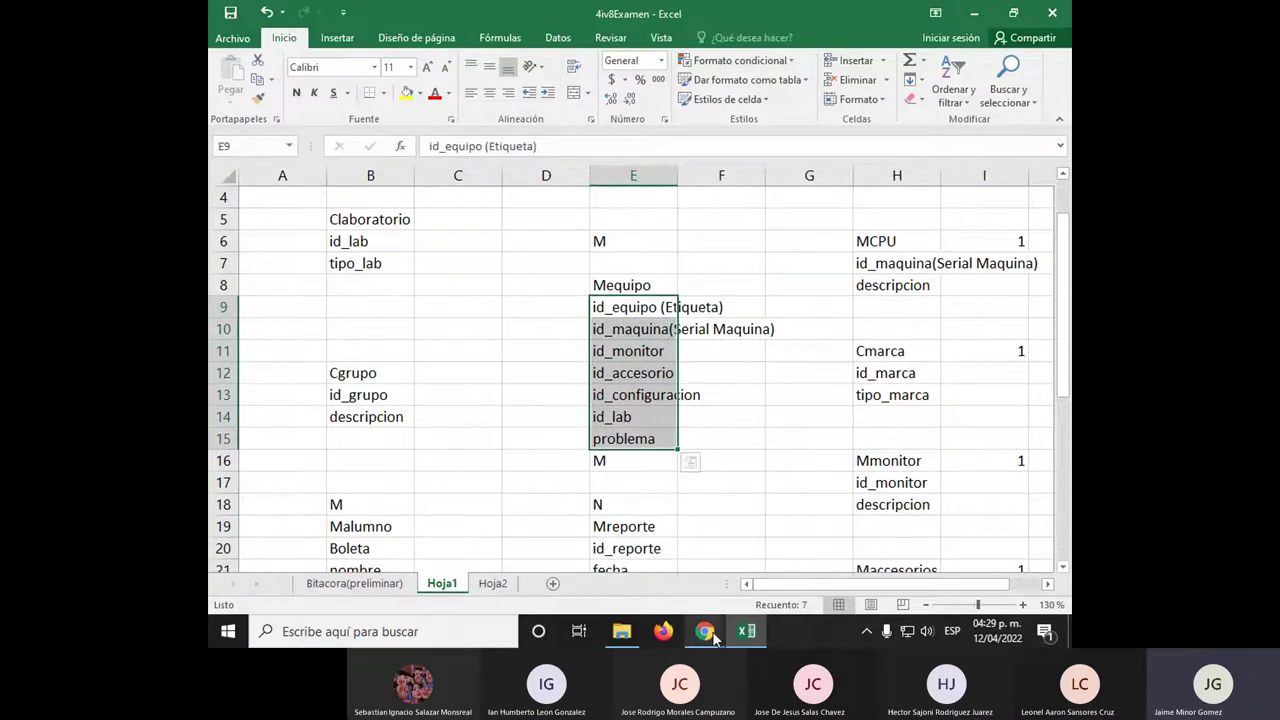
# Examine the M and N cardinality markers around Mequipo and Mreporte, and the CestadoReporte and Casignatura tables below
pyautogui.click(655, 311)
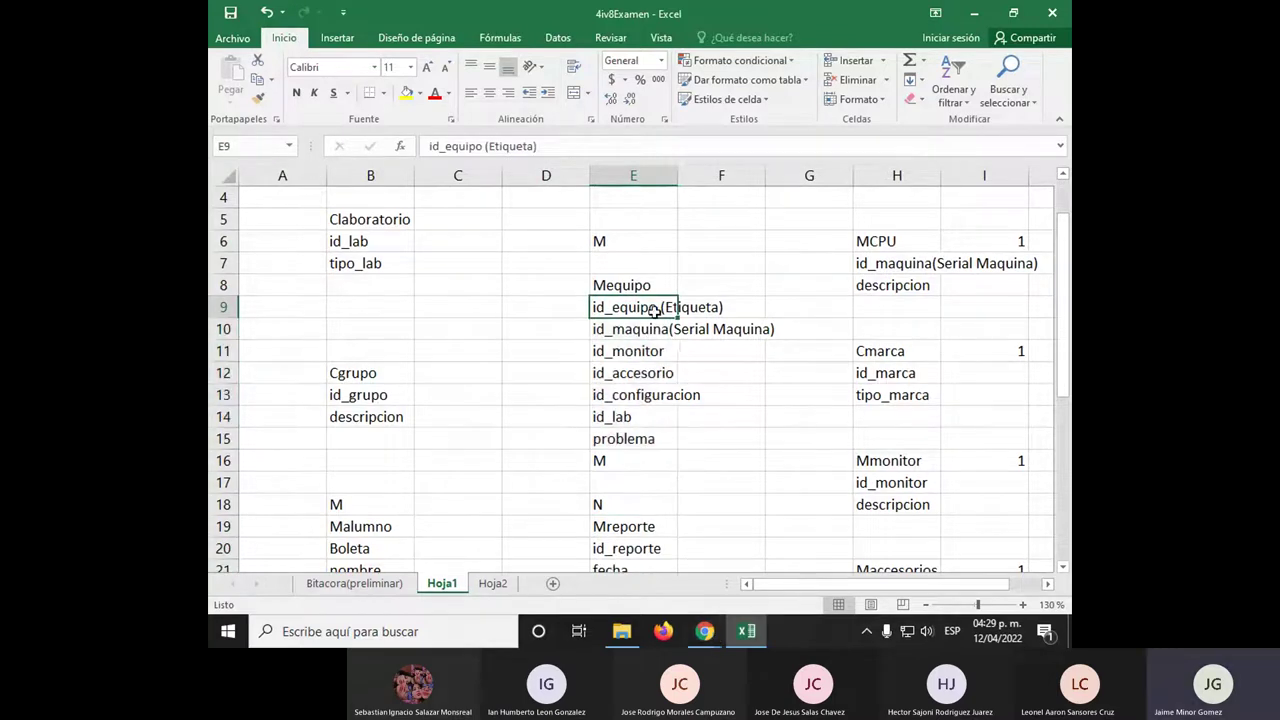
pyautogui.click(640, 243)
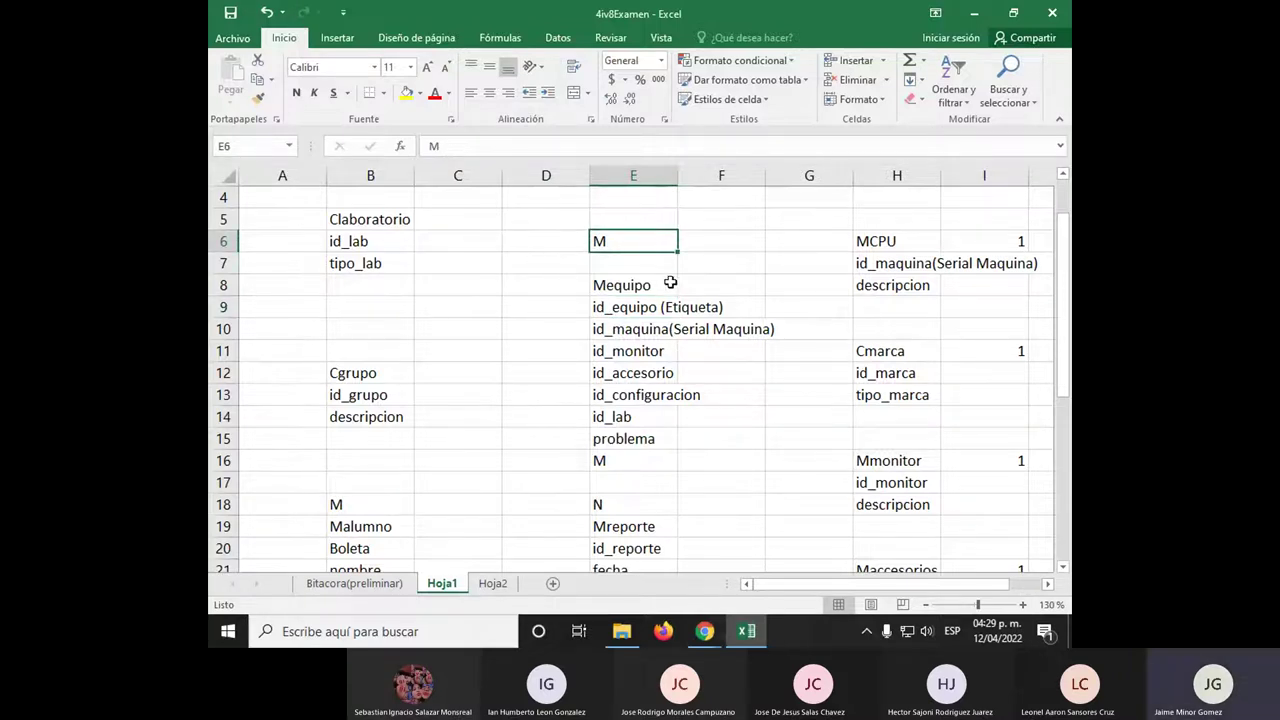
pyautogui.scroll(-1, 668, 279)
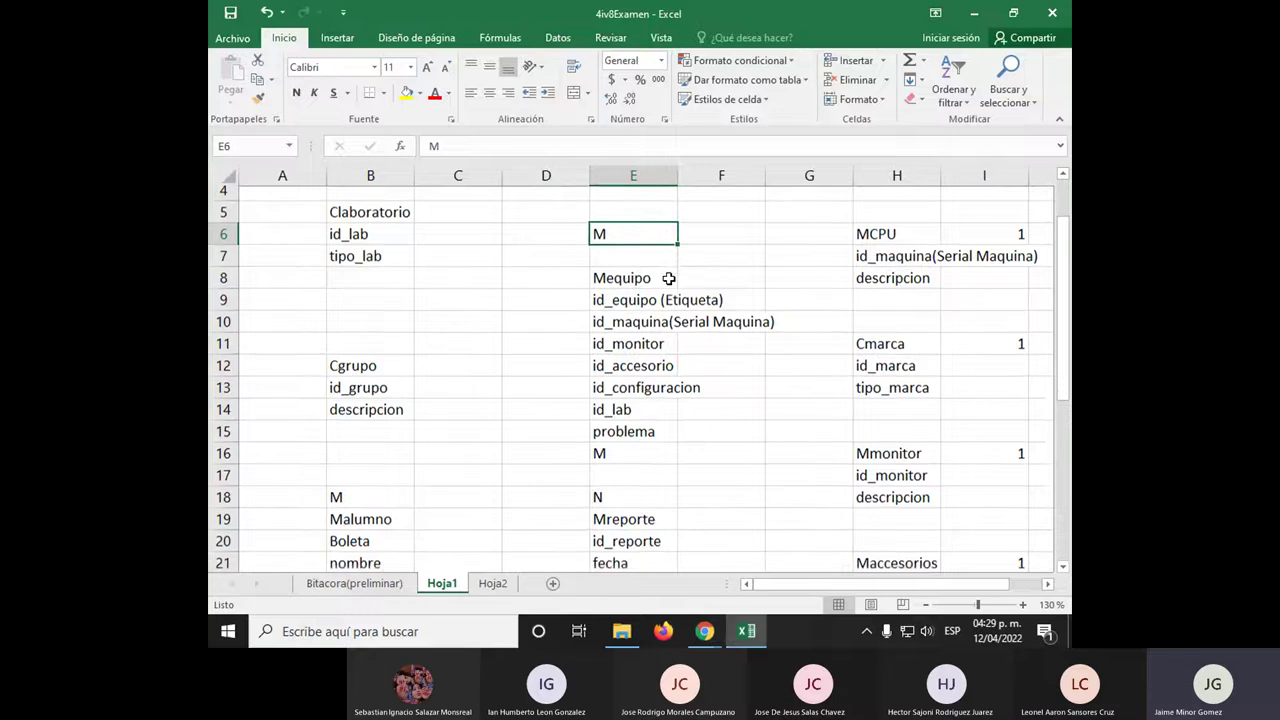
pyautogui.scroll(-1, 668, 279)
pyautogui.click(670, 371)
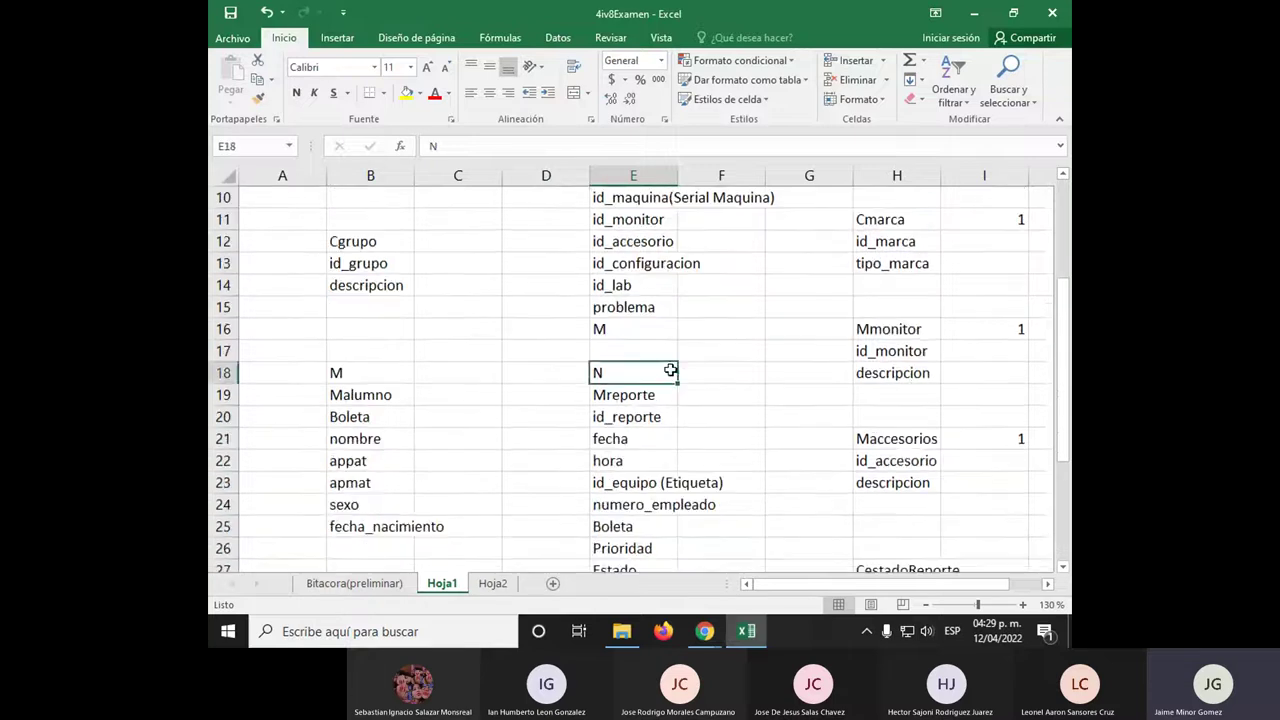
pyautogui.scroll(-1, 641, 420)
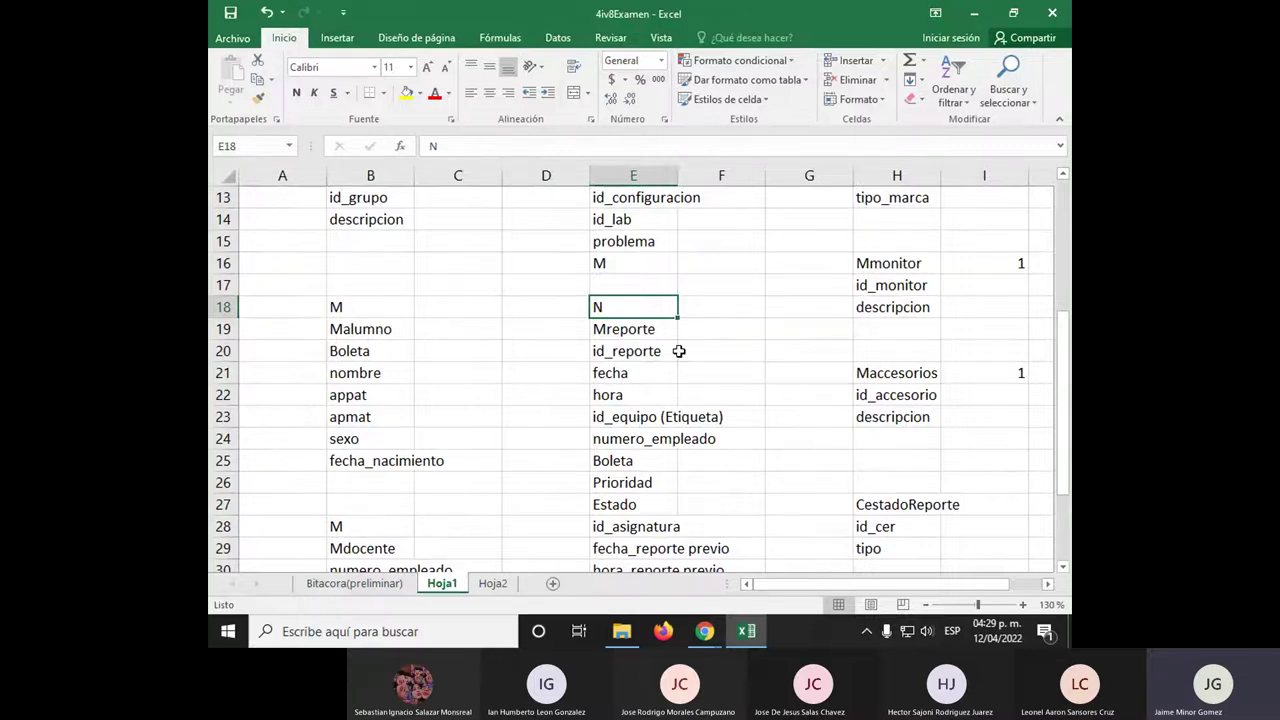
pyautogui.scroll(-1, 678, 351)
pyautogui.scroll(-1, 678, 351)
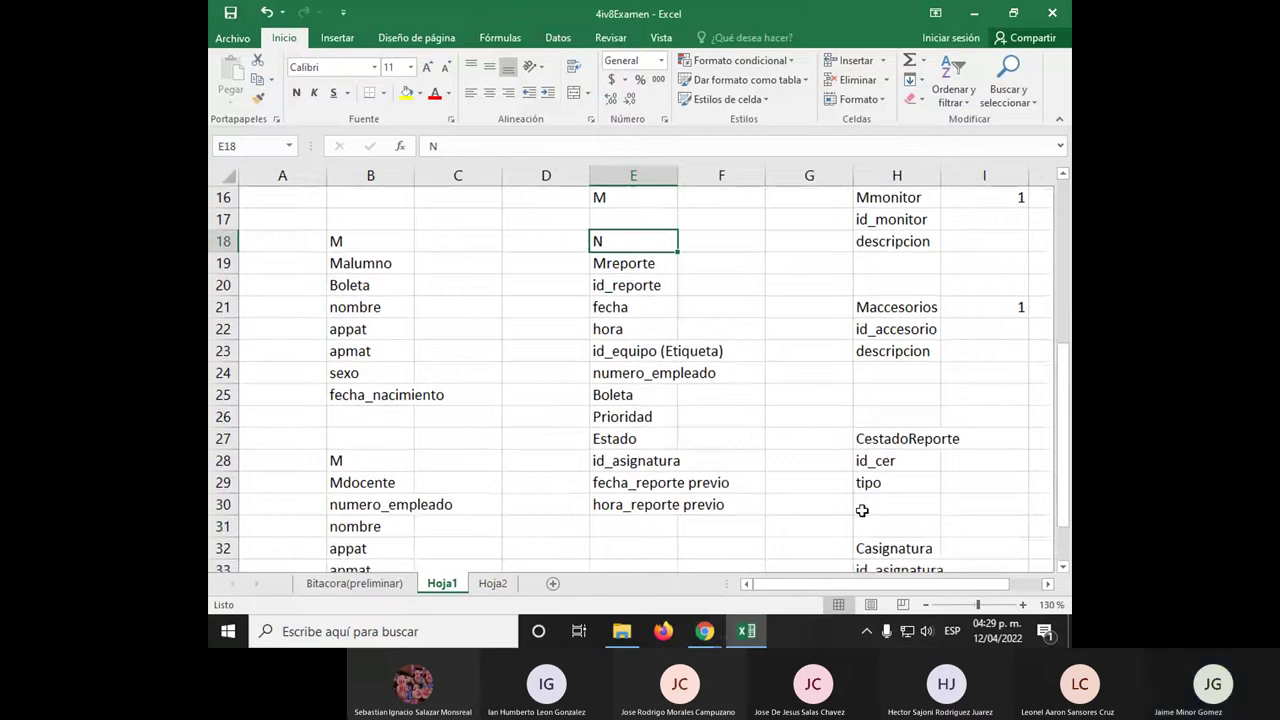
pyautogui.moveTo(862, 511); pyautogui.dragTo(430, 219)
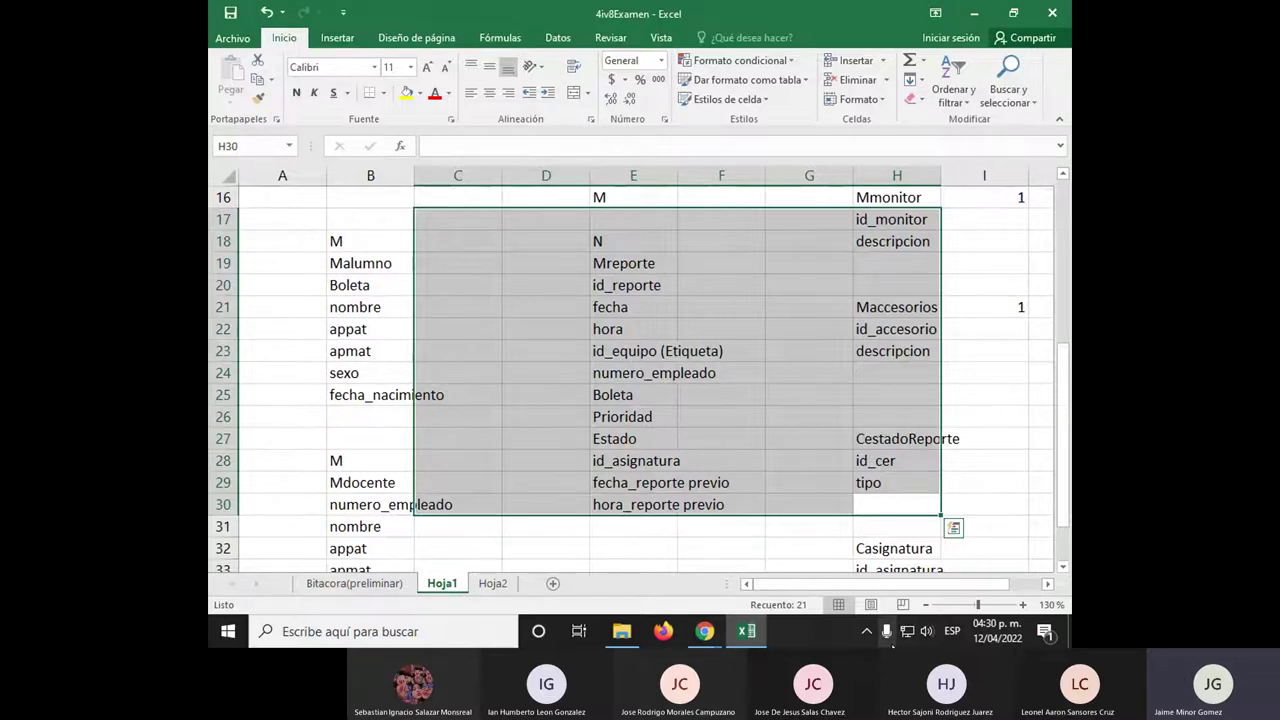
pyautogui.scroll(-1, 503, 492)
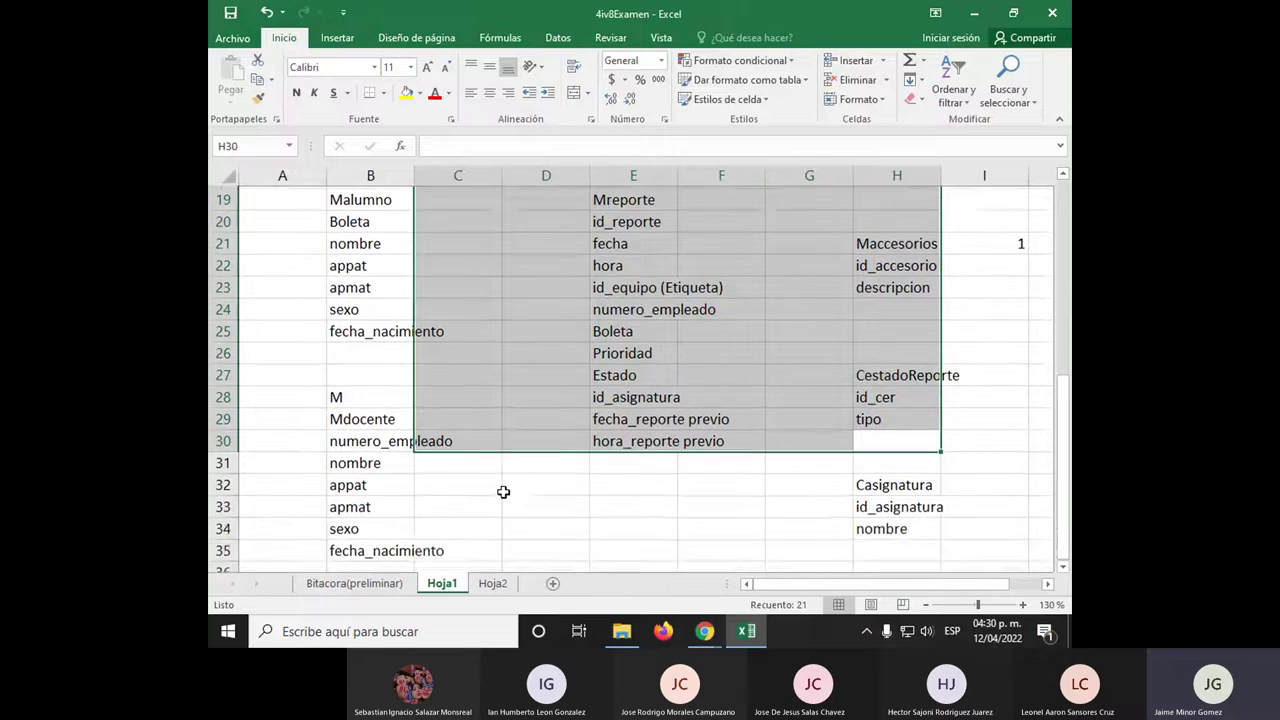
pyautogui.scroll(-2, 503, 492)
pyautogui.click(770, 441)
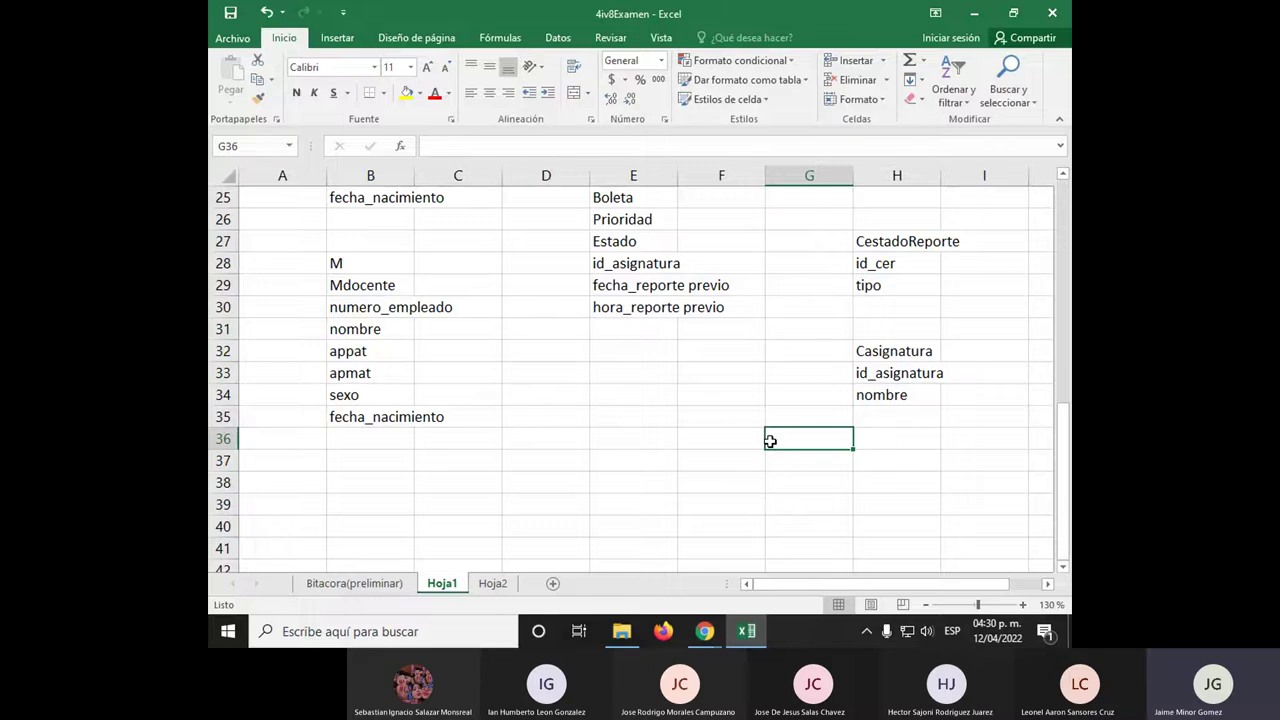
# Move the Mdocente table with its M marker down so that it starts at cell B34
pyautogui.scroll(1, 440, 410)
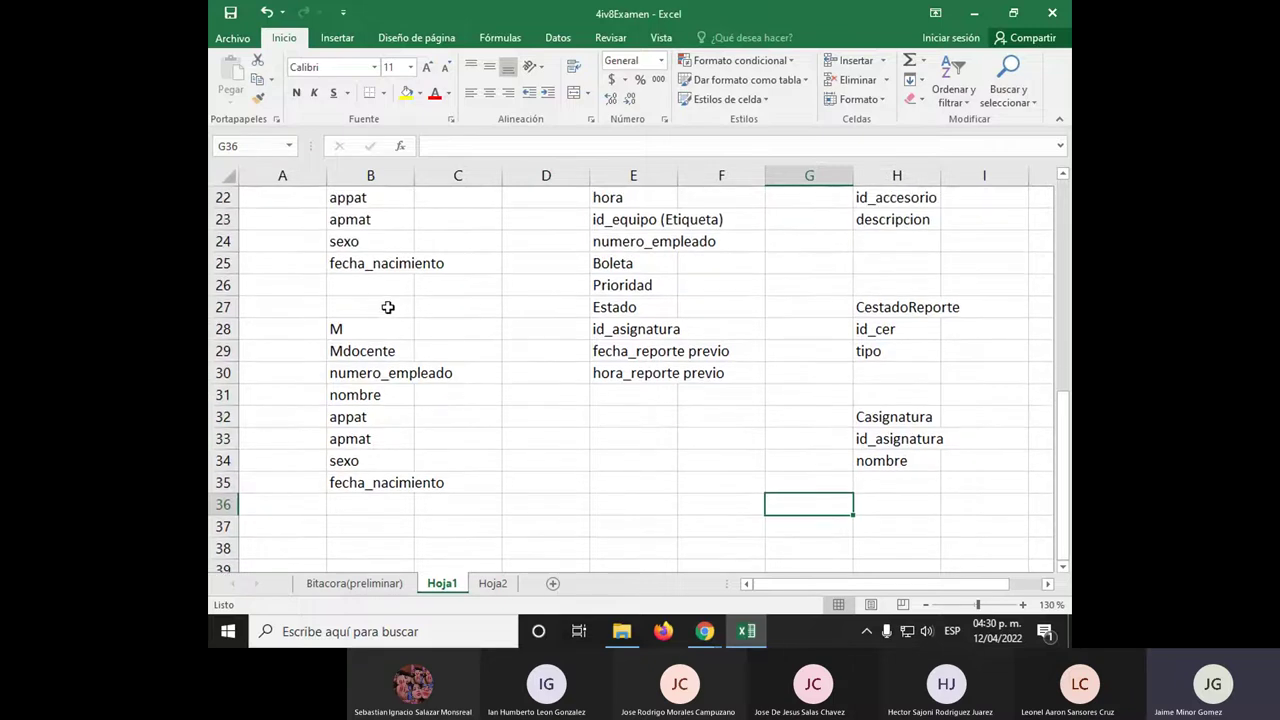
pyautogui.moveTo(382, 329); pyautogui.dragTo(362, 492)
pyautogui.hotkey('ctrl', 'c')
pyautogui.click(363, 459)
pyautogui.press('Return')
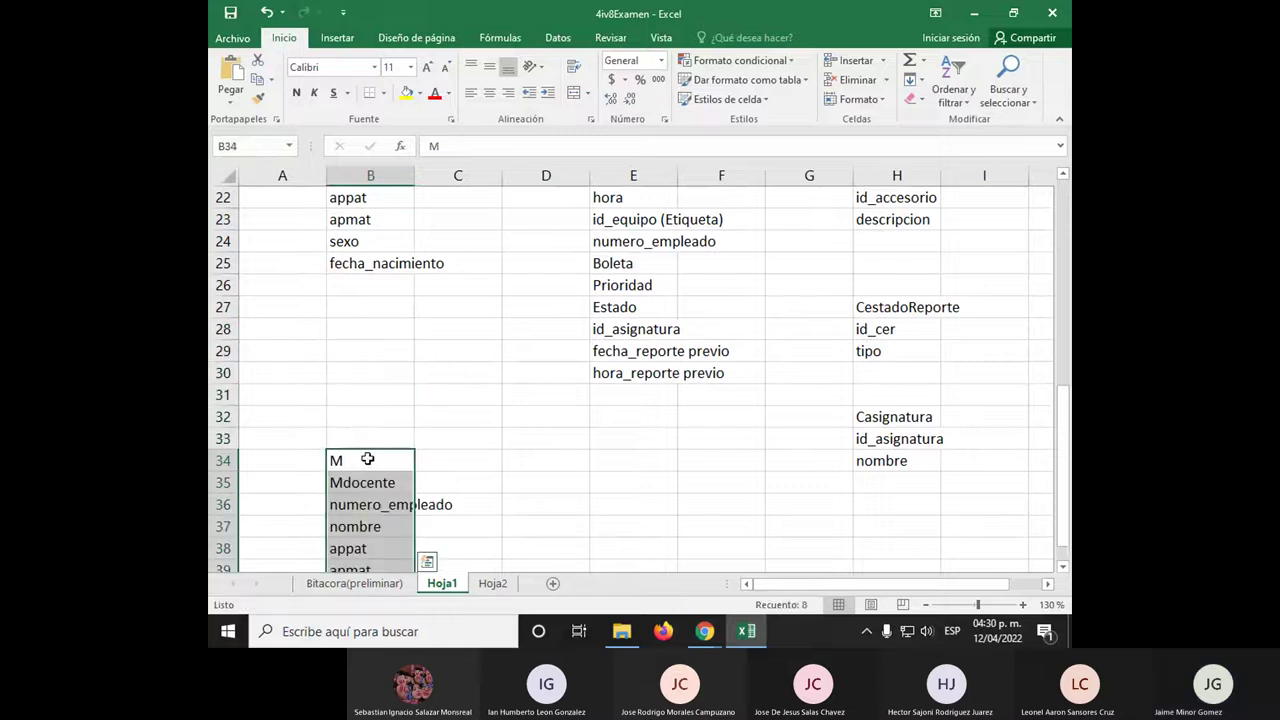
# Add the fields user and pass to the end of the Malumno table in cells B26 and B27
pyautogui.click(378, 277)
pyautogui.write('user')
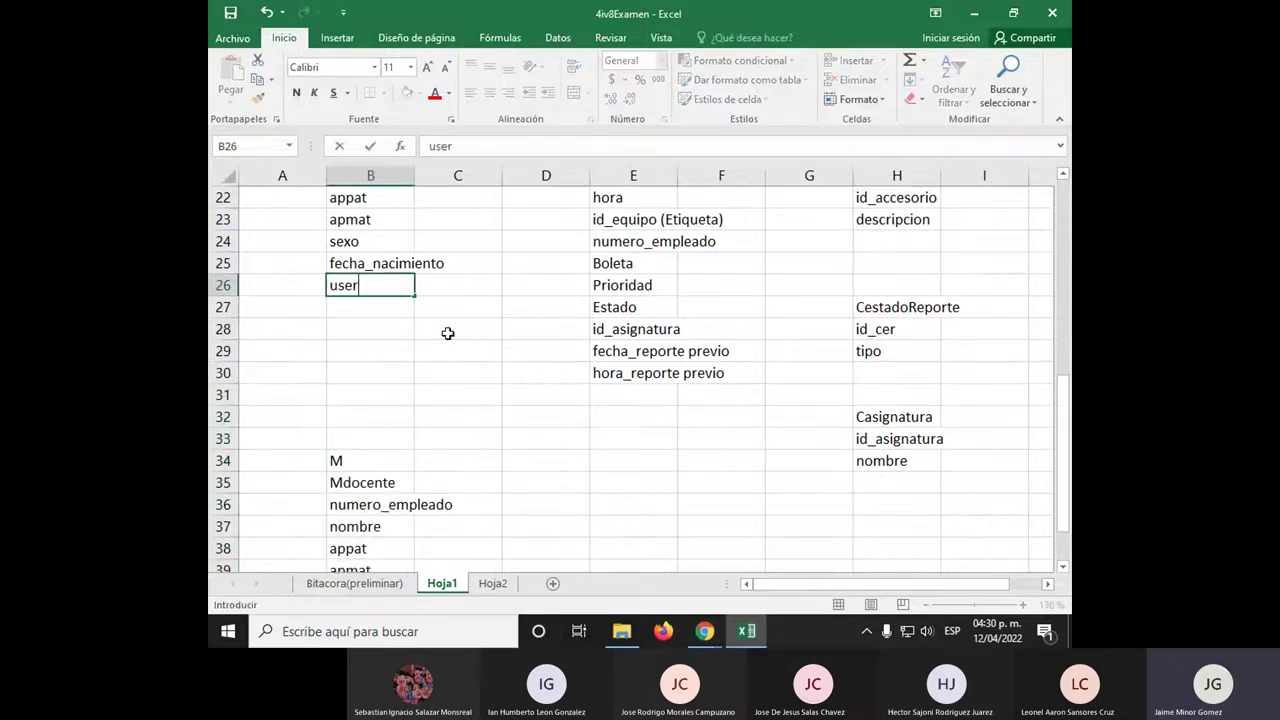
pyautogui.press('Return')
pyautogui.write('pass')
pyautogui.press('Return')
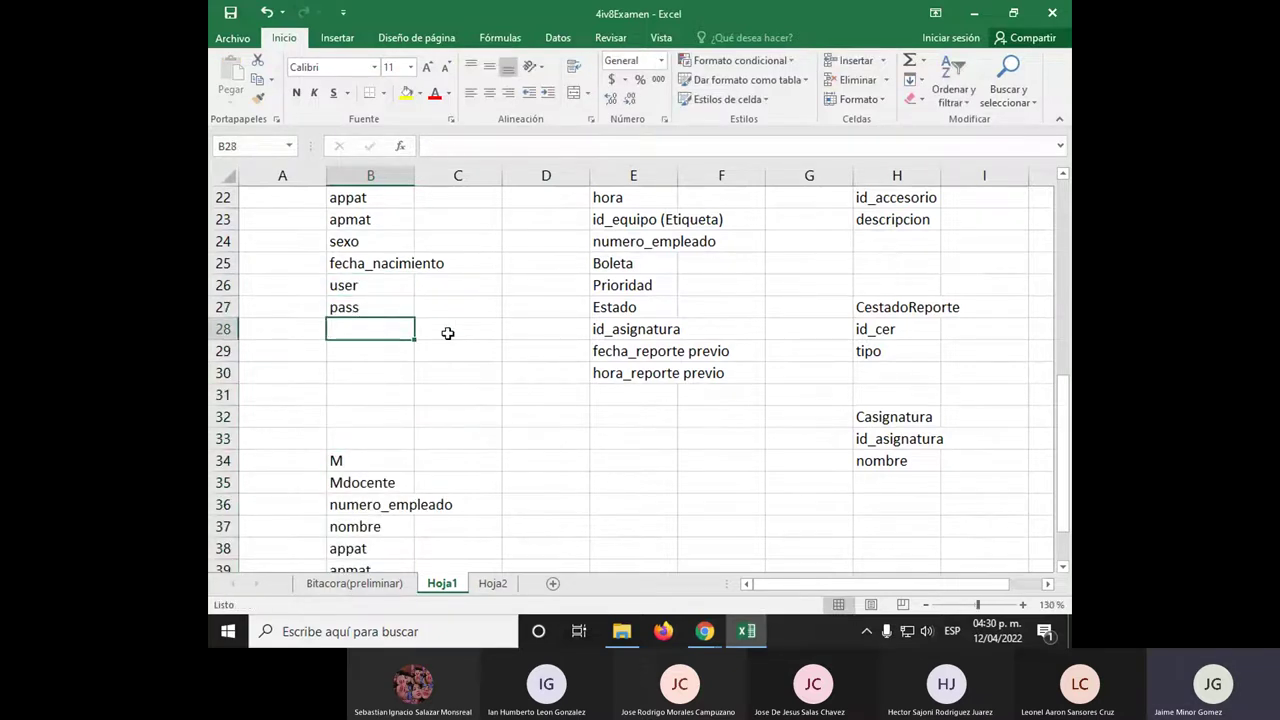
# Copy the user and pass fields from Malumno to the end of the Mdocente table, in cells B42:B43
pyautogui.moveTo(346, 283); pyautogui.dragTo(348, 310)
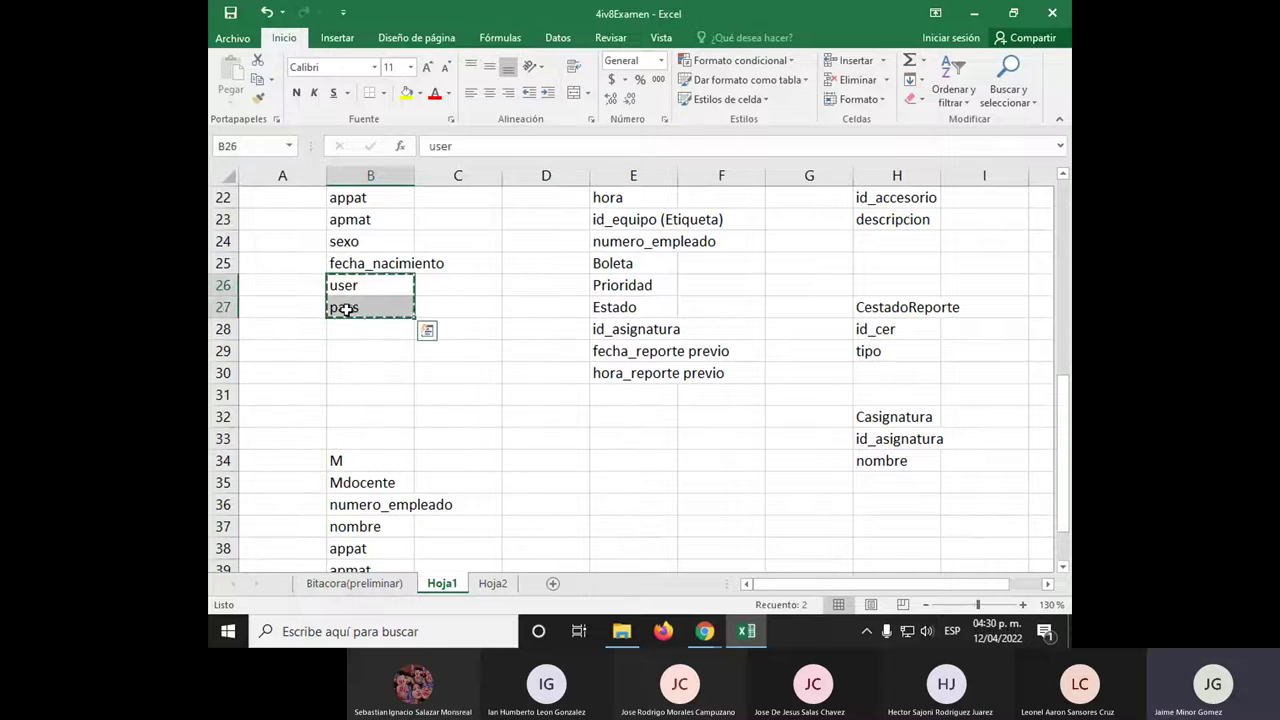
pyautogui.hotkey('ctrl', 'c')
pyautogui.scroll(-4, 340, 350)
pyautogui.click(369, 374)
pyautogui.hotkey('ctrl', 'v')
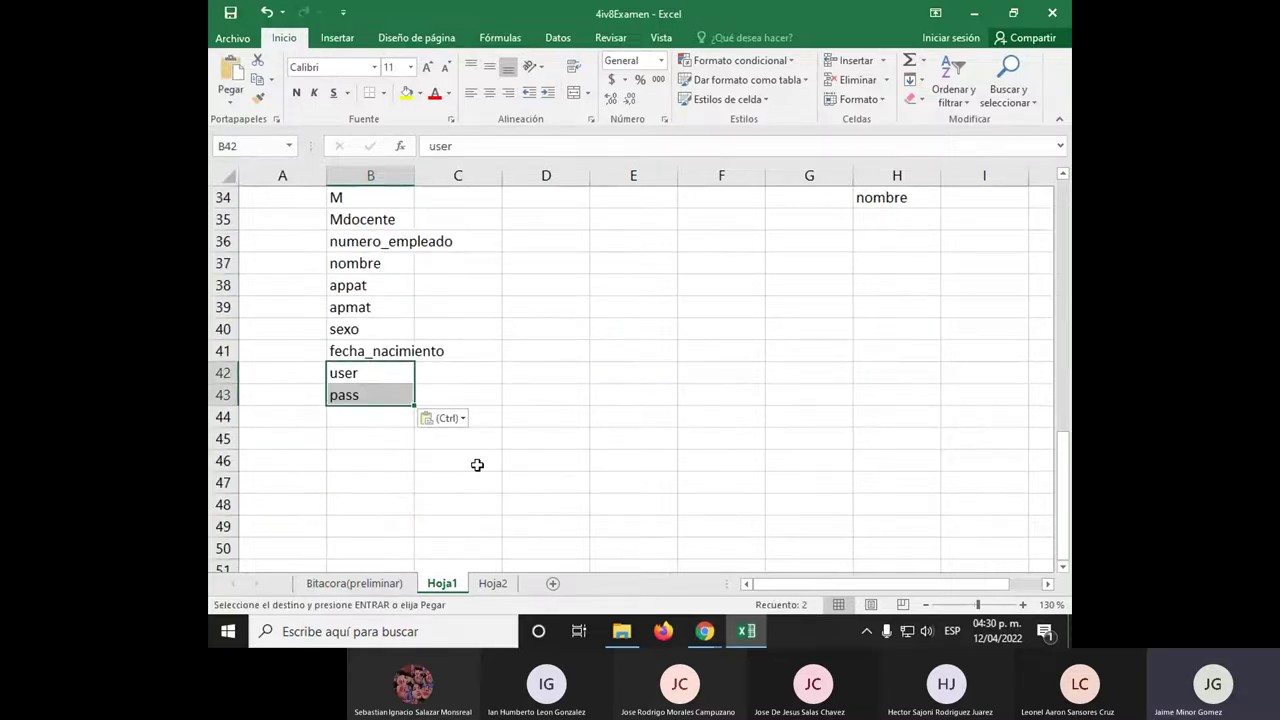
# Review the Malumno table by selecting its whole field list, B18:B27
pyautogui.scroll(5, 477, 465)
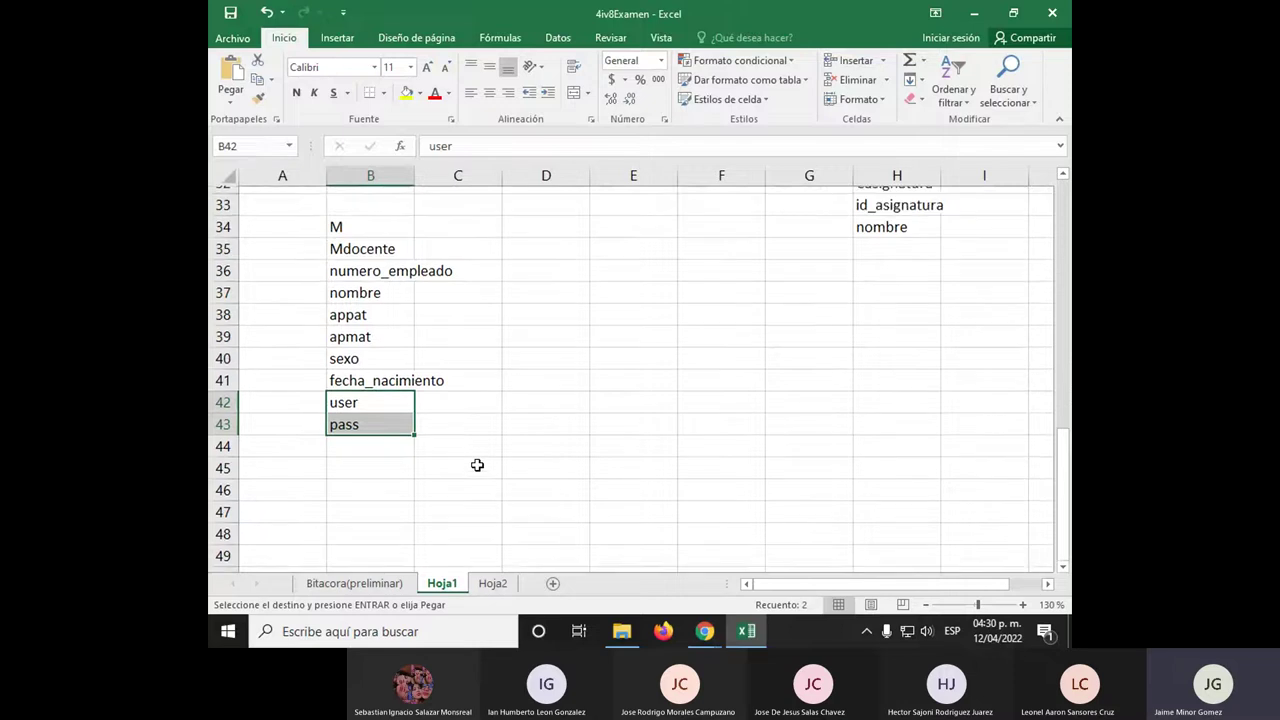
pyautogui.scroll(1, 477, 465)
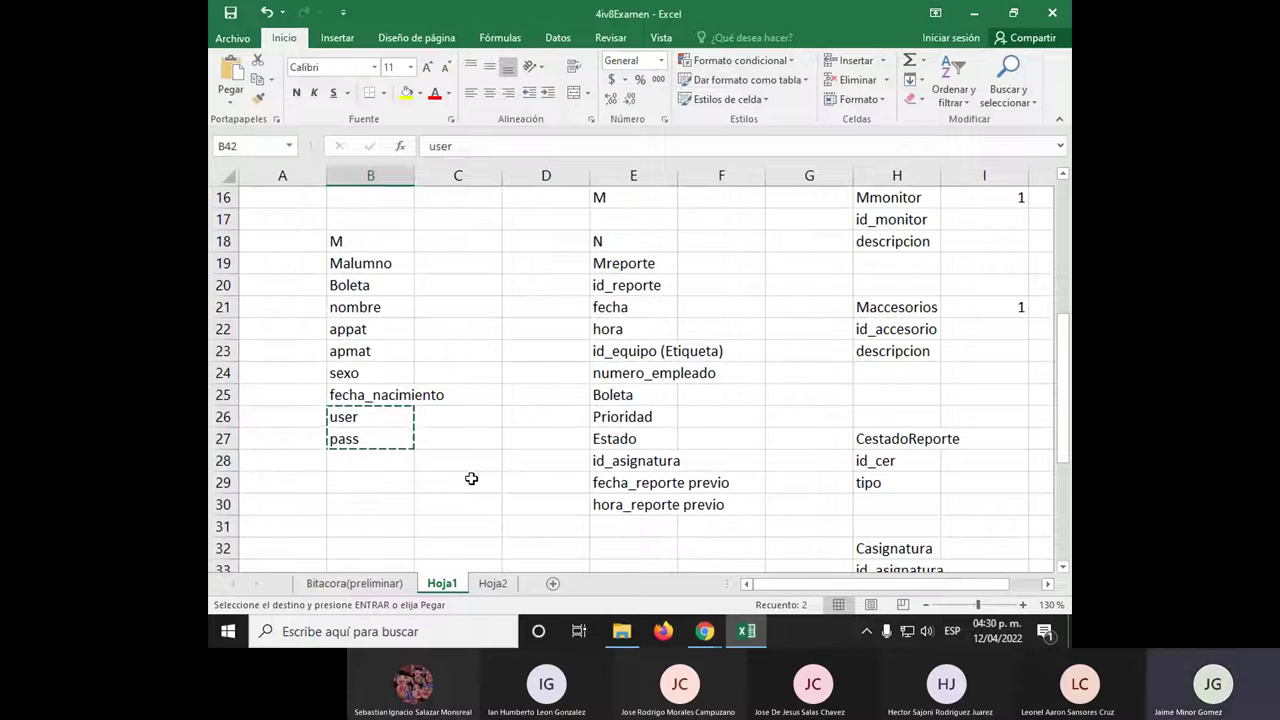
pyautogui.moveTo(376, 241); pyautogui.dragTo(370, 438)
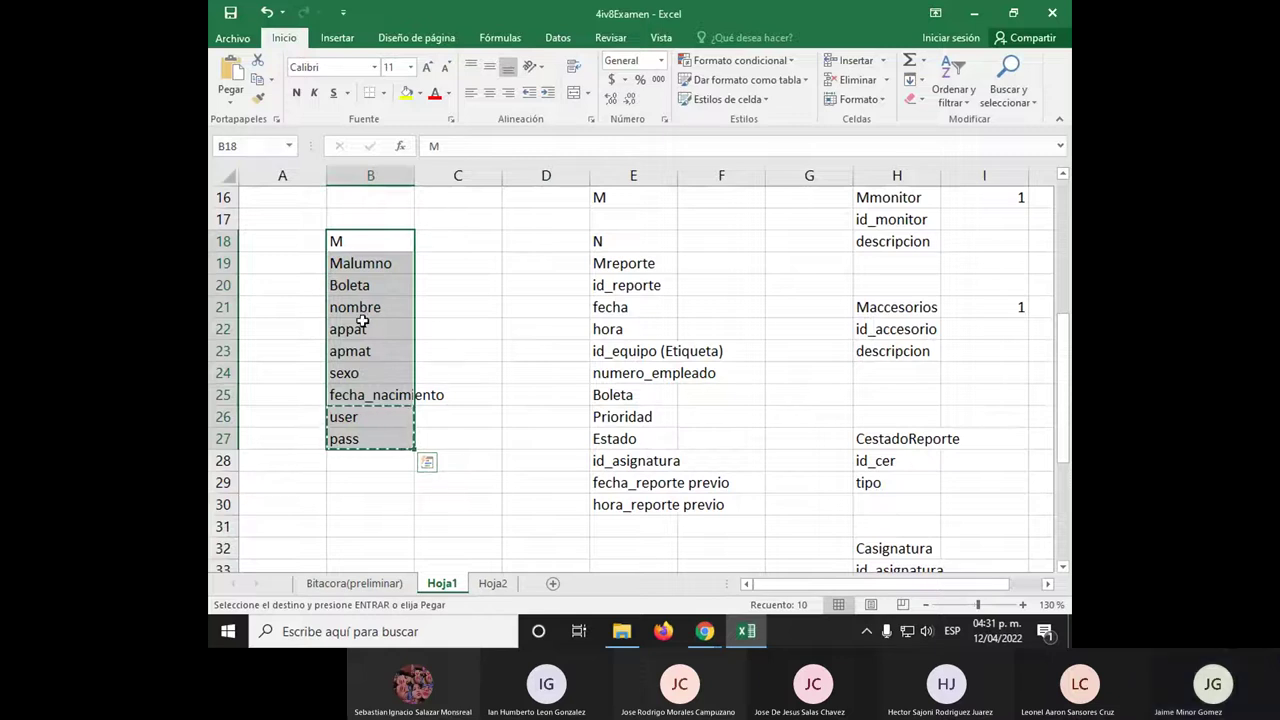
# Compare the Mdocente fields in B34:B43 with the Malumno fields, going through Malumno's shared fields from appat to pass
pyautogui.scroll(-5, 362, 372)
pyautogui.moveTo(374, 264); pyautogui.dragTo(360, 462)
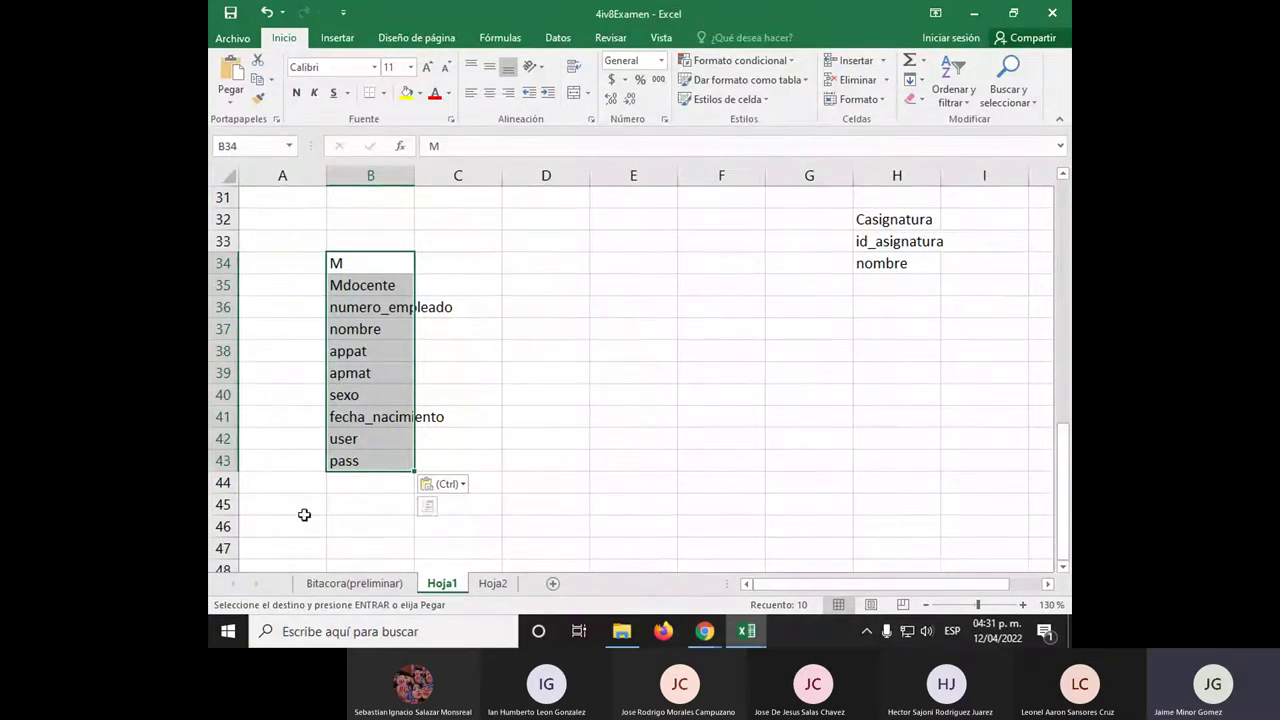
pyautogui.scroll(6, 434, 406)
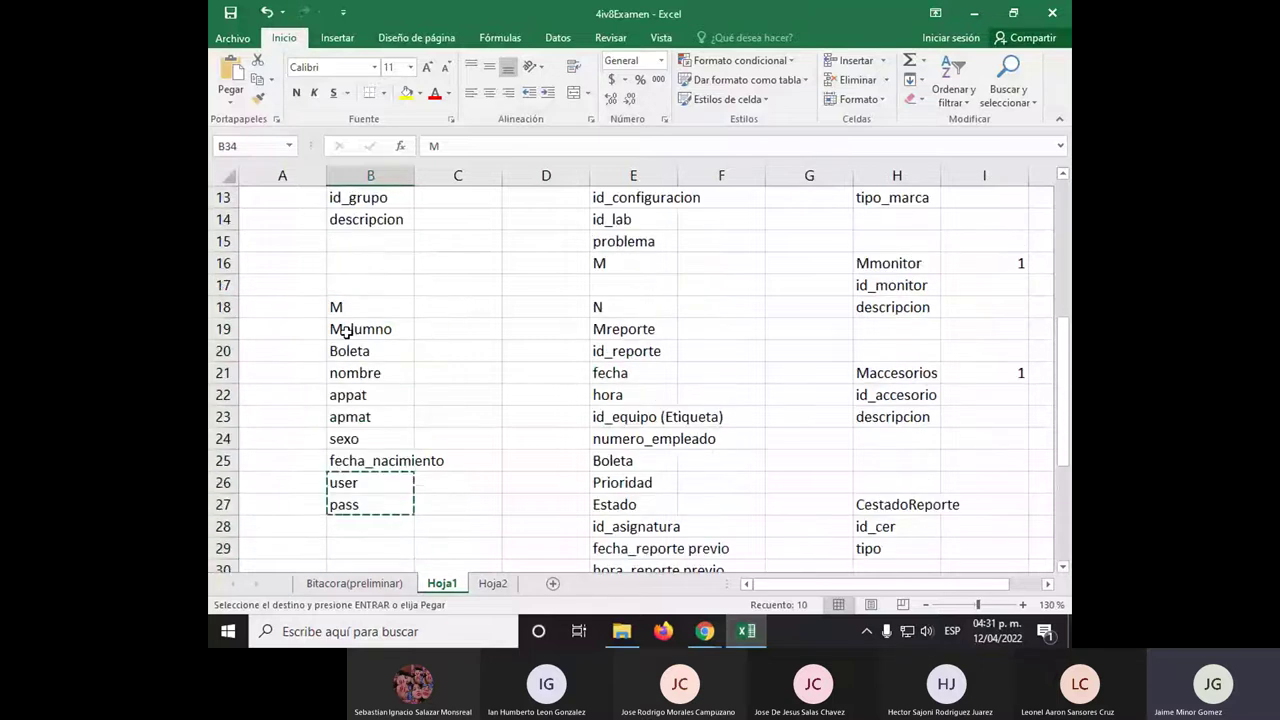
pyautogui.scroll(-1, 371, 423)
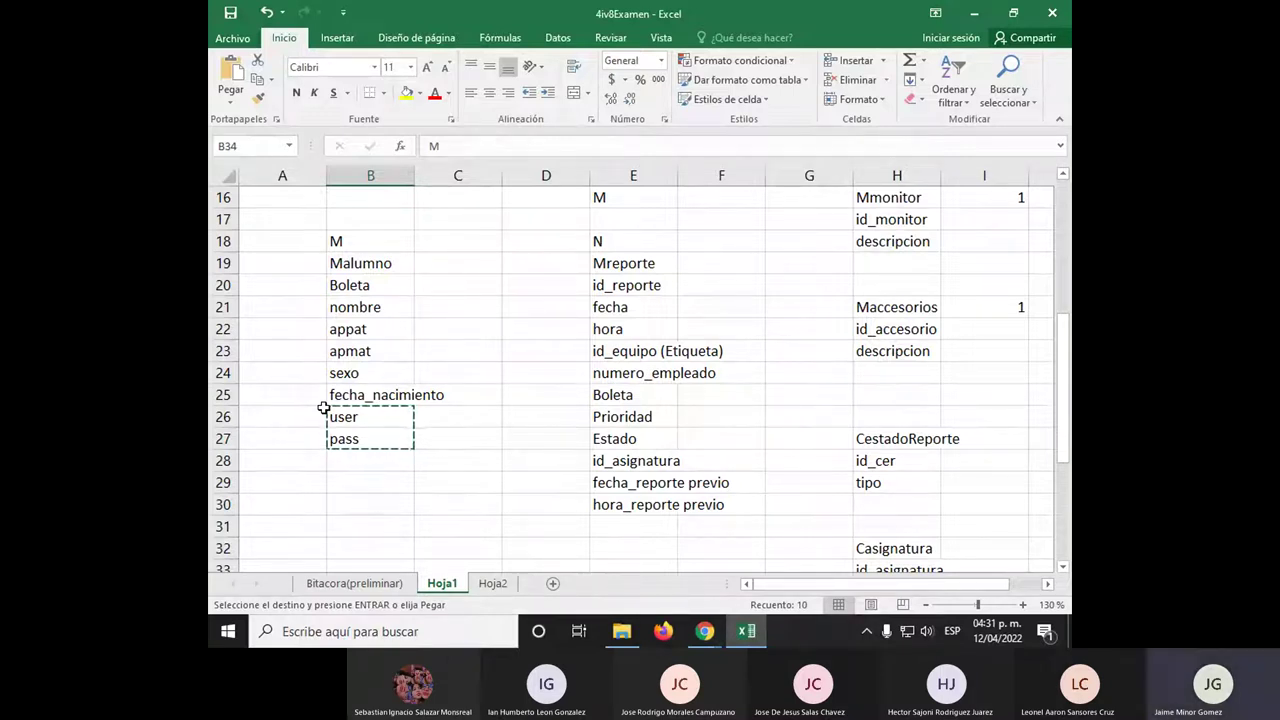
pyautogui.click(383, 325)
pyautogui.click(375, 350)
pyautogui.click(374, 370)
pyautogui.click(377, 394)
pyautogui.click(378, 417)
pyautogui.click(378, 436)
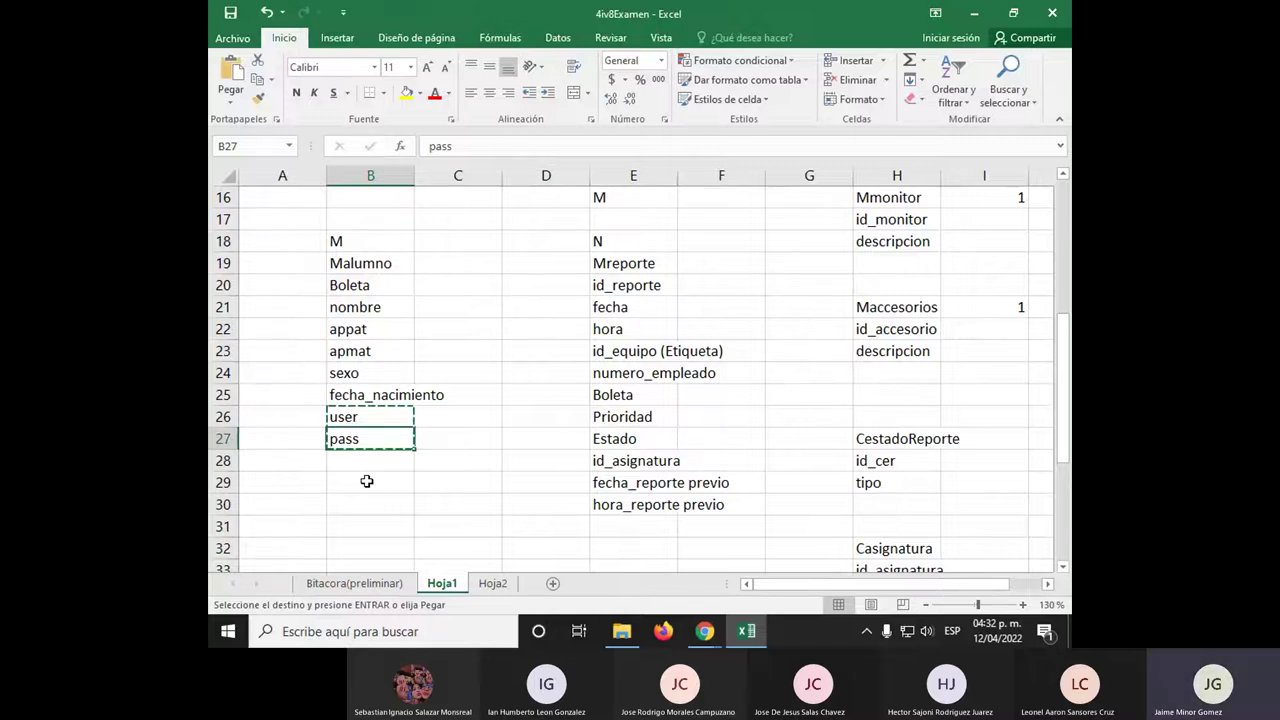
# Rename the Malumno table heading in cell B19 as Mpersona
pyautogui.click(357, 307)
pyautogui.click(364, 268)
pyautogui.moveTo(506, 147); pyautogui.dragTo(394, 160)
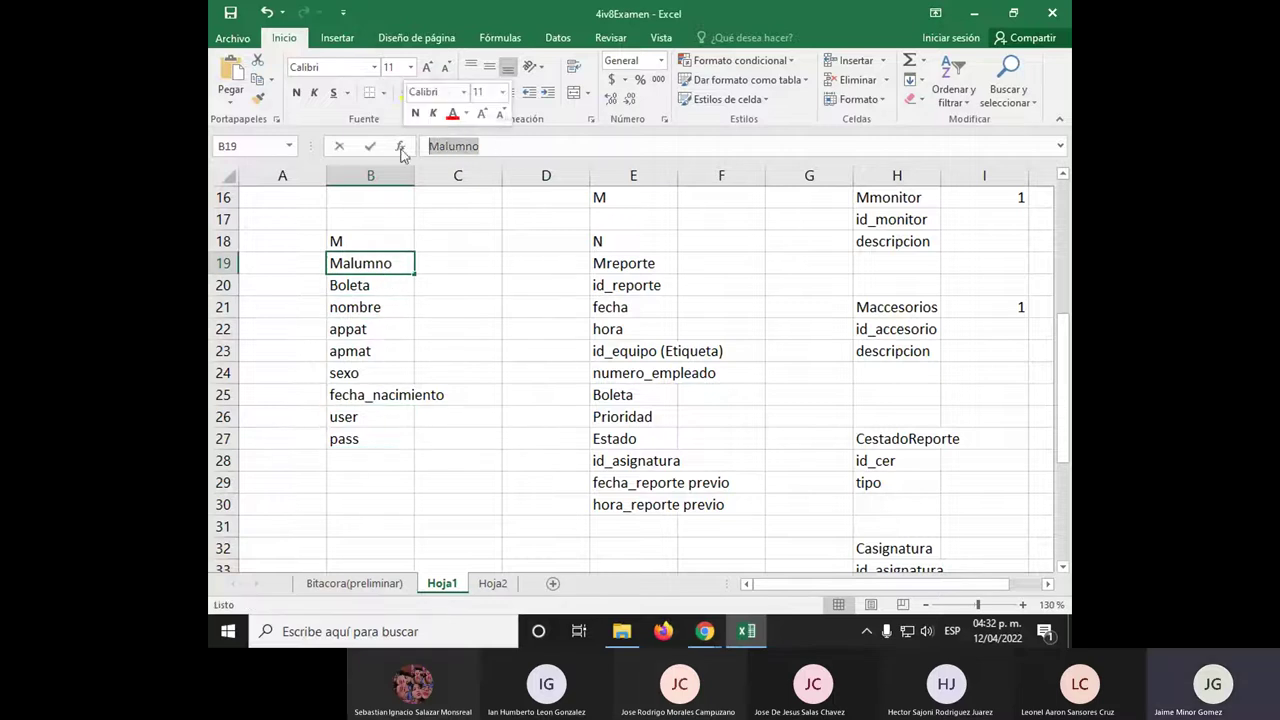
pyautogui.write('Mpersona')
pyautogui.hotkey('ctrl', 'Return')
pyautogui.press('Down')
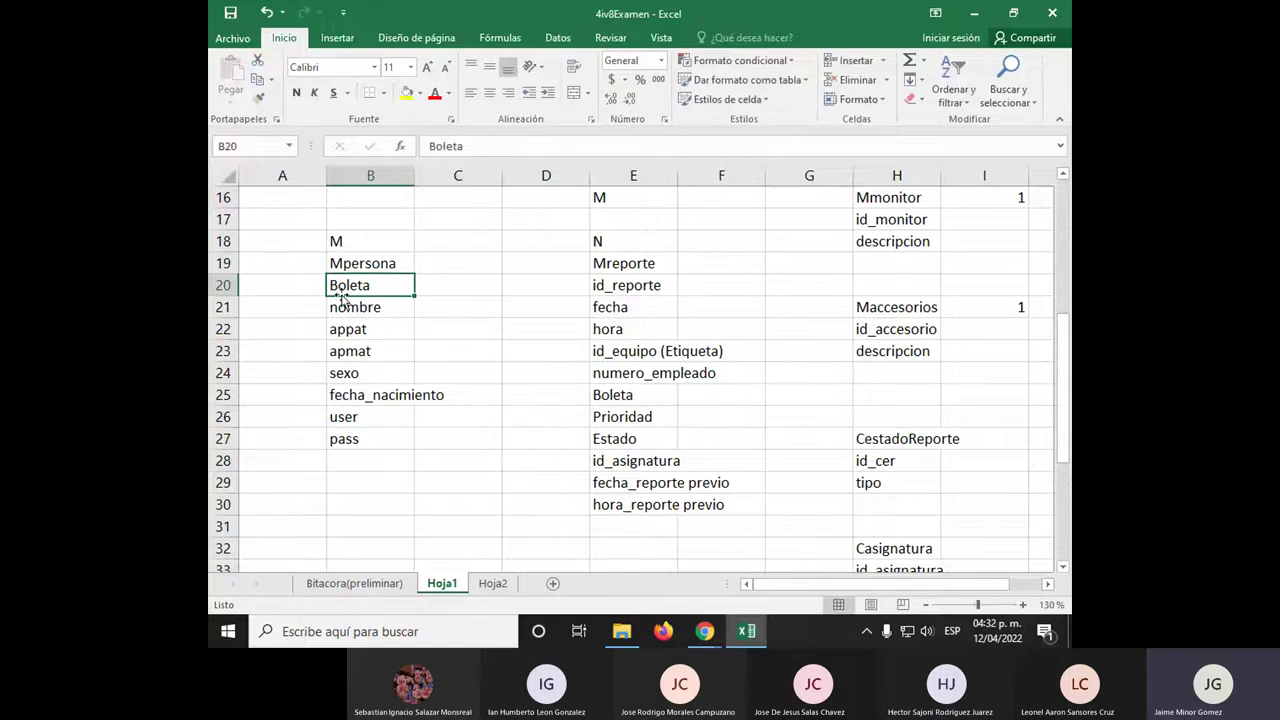
# Delete the whole Mdocente table with its M marker by clearing cells B34:B44
pyautogui.scroll(-3, 330, 425)
pyautogui.scroll(-1, 357, 431)
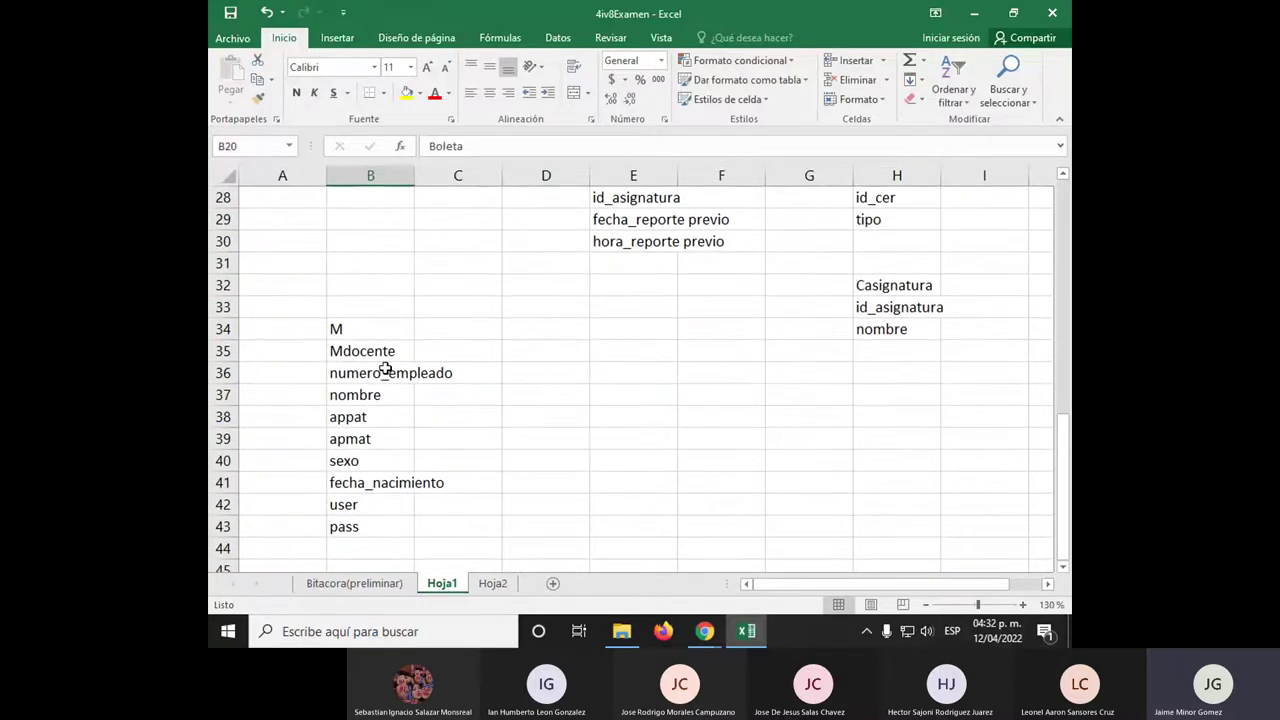
pyautogui.moveTo(371, 333); pyautogui.dragTo(372, 546)
pyautogui.press('Delete')
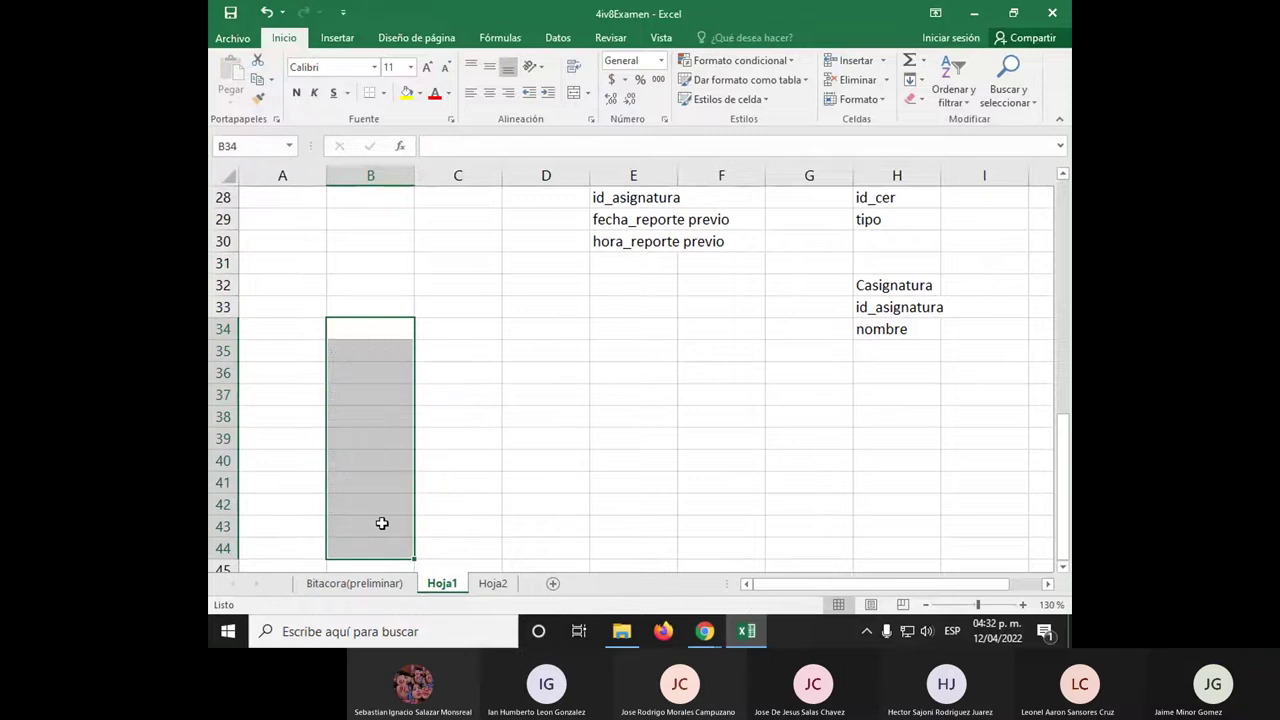
# Add the catalogue table headings Cusuario in cell B30 and Cprivilegio in cell C30 below the Mpersona table
pyautogui.scroll(1, 382, 523)
pyautogui.click(368, 436)
pyautogui.write('CUsuario')
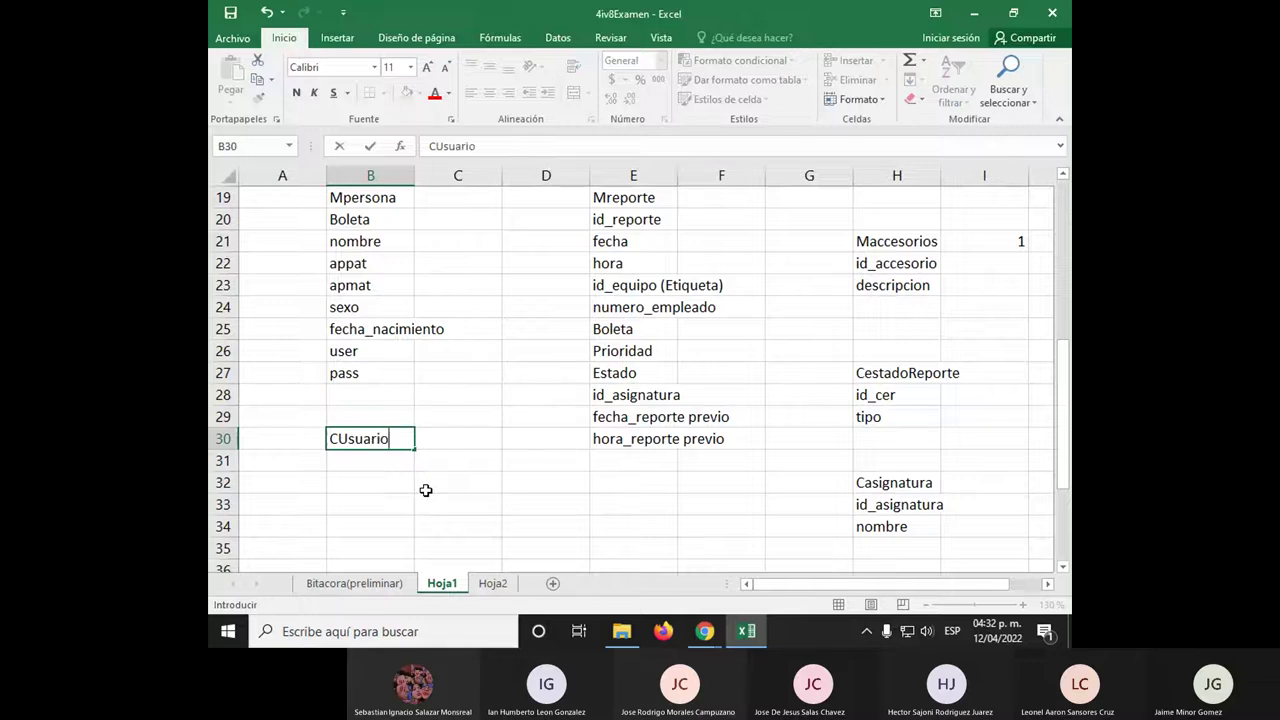
pyautogui.press('Return')
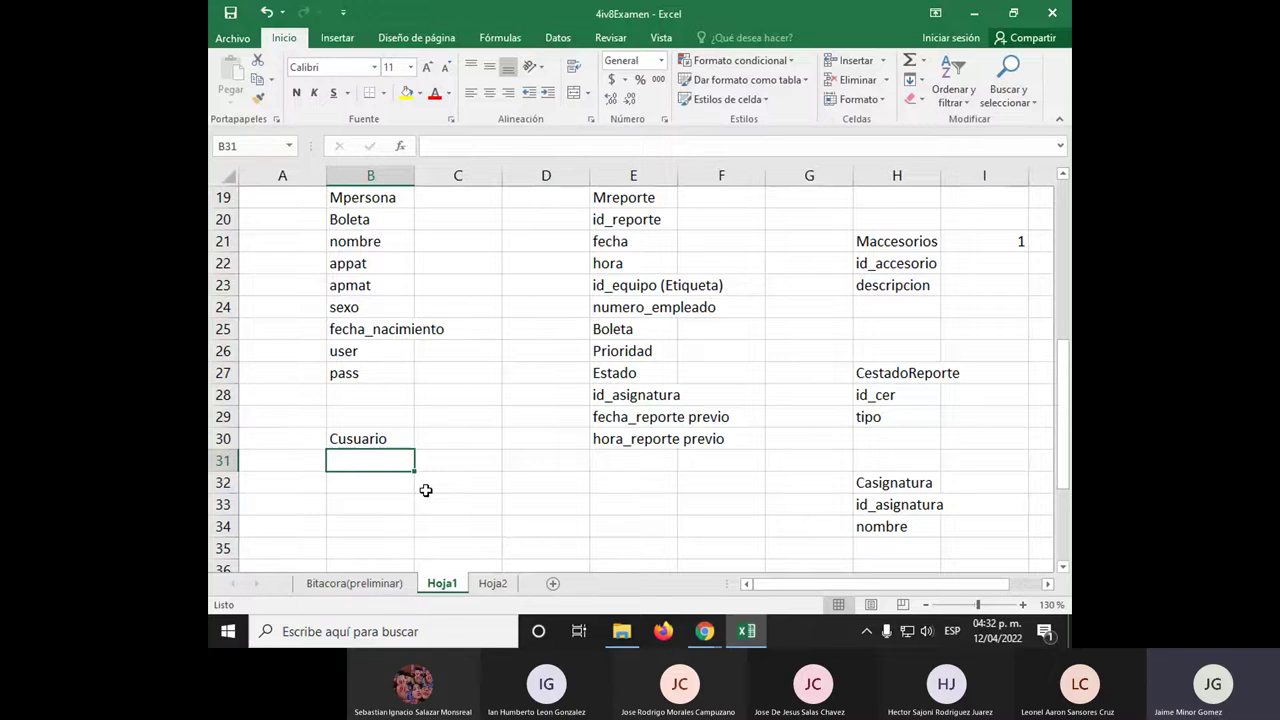
pyautogui.click(471, 437)
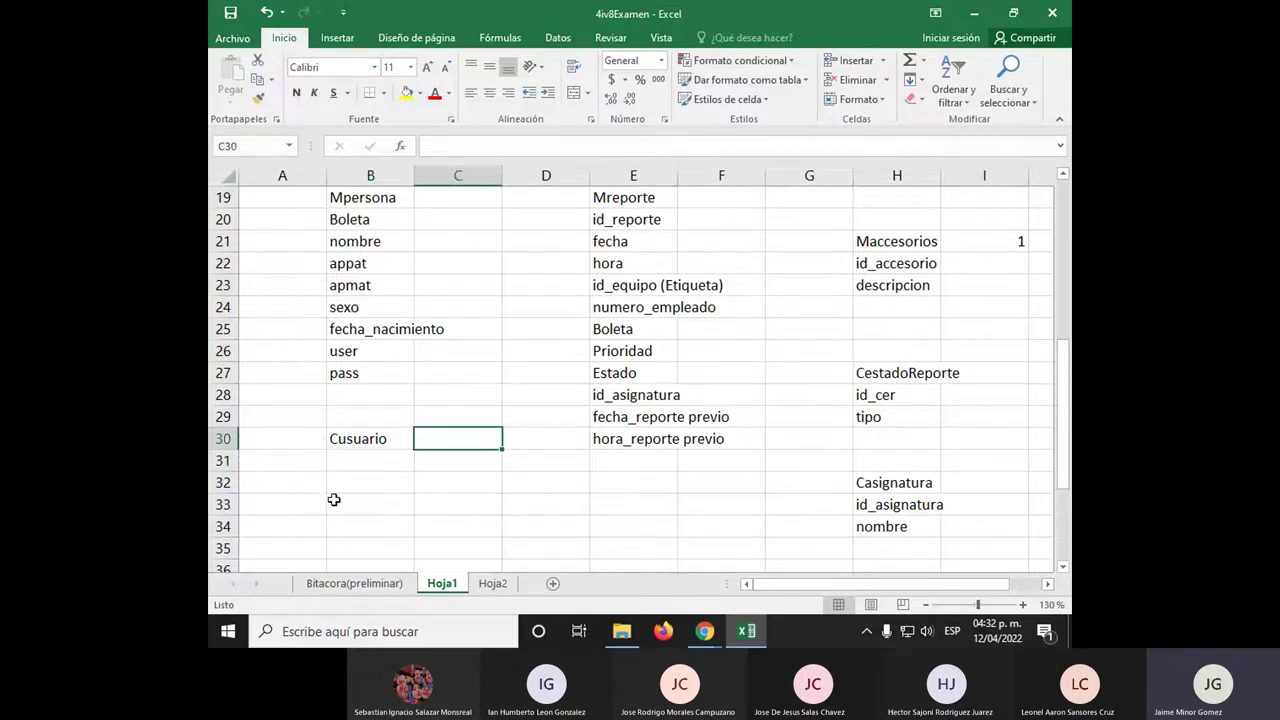
pyautogui.write('C')
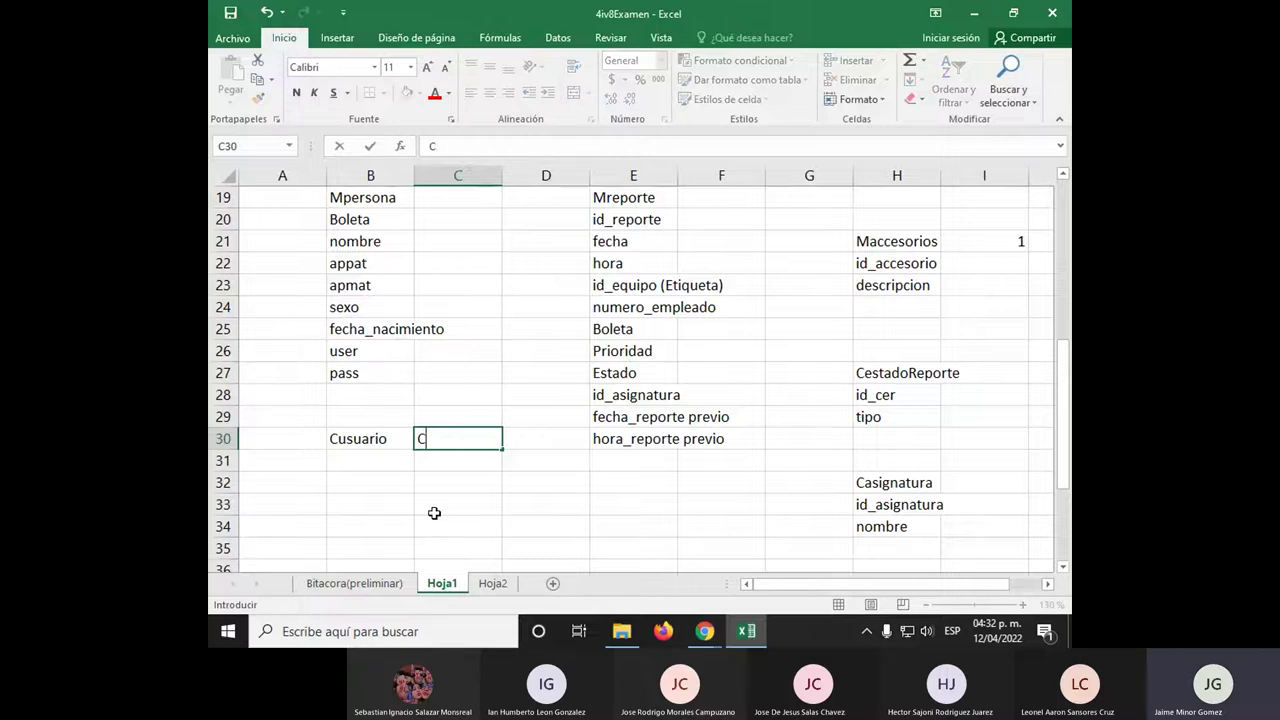
pyautogui.write('Privilegio')
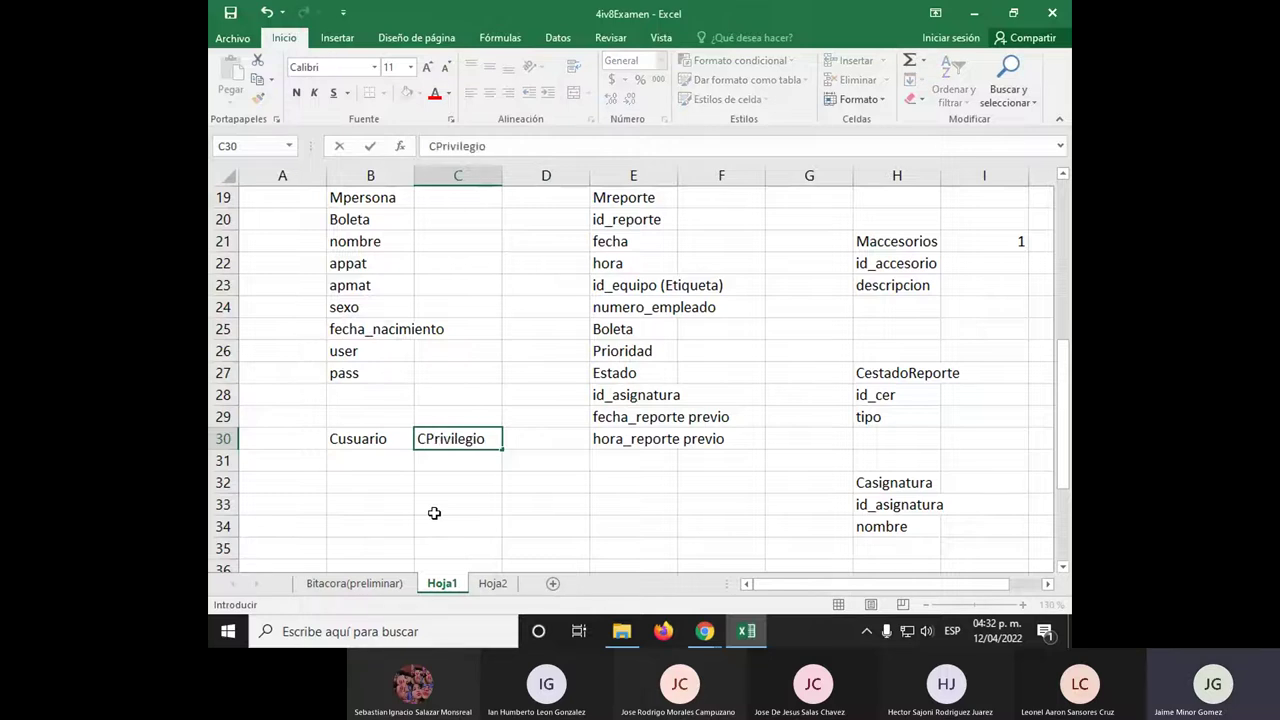
pyautogui.press('Return')
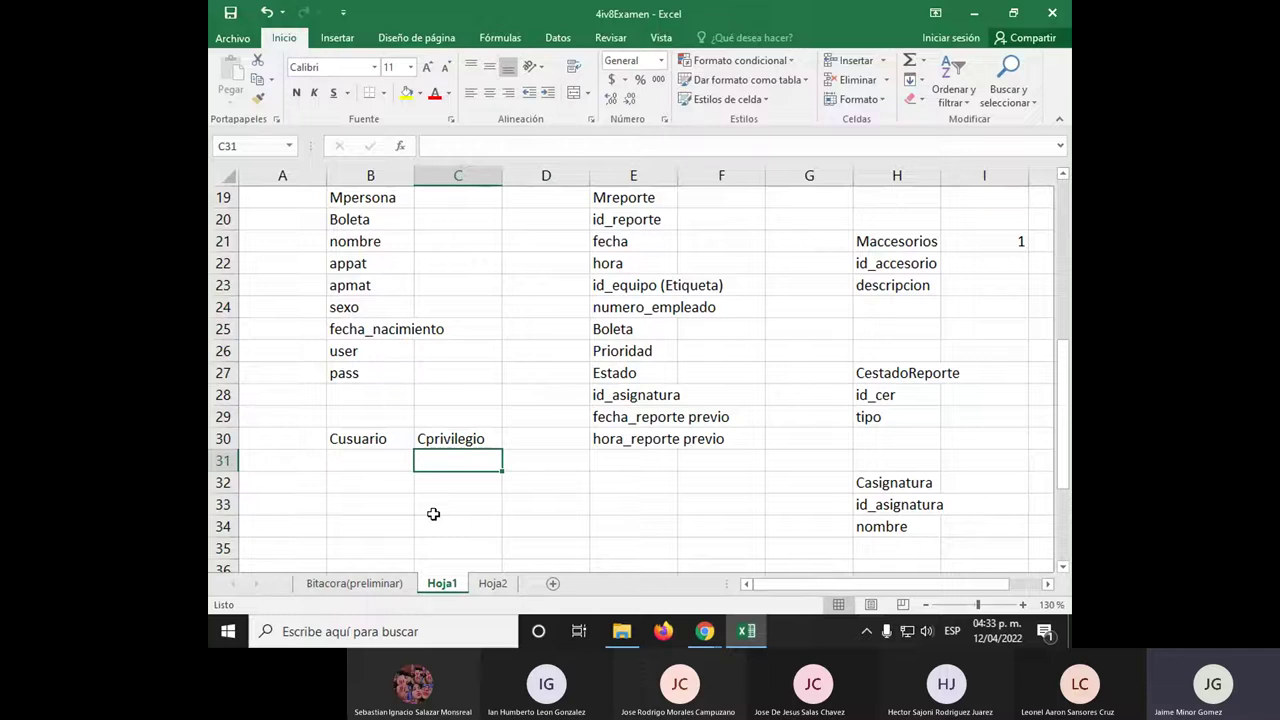
# Extend the Cusuario heading in cell B30 to Cusuariorol
pyautogui.press('Left')
pyautogui.press('Up')
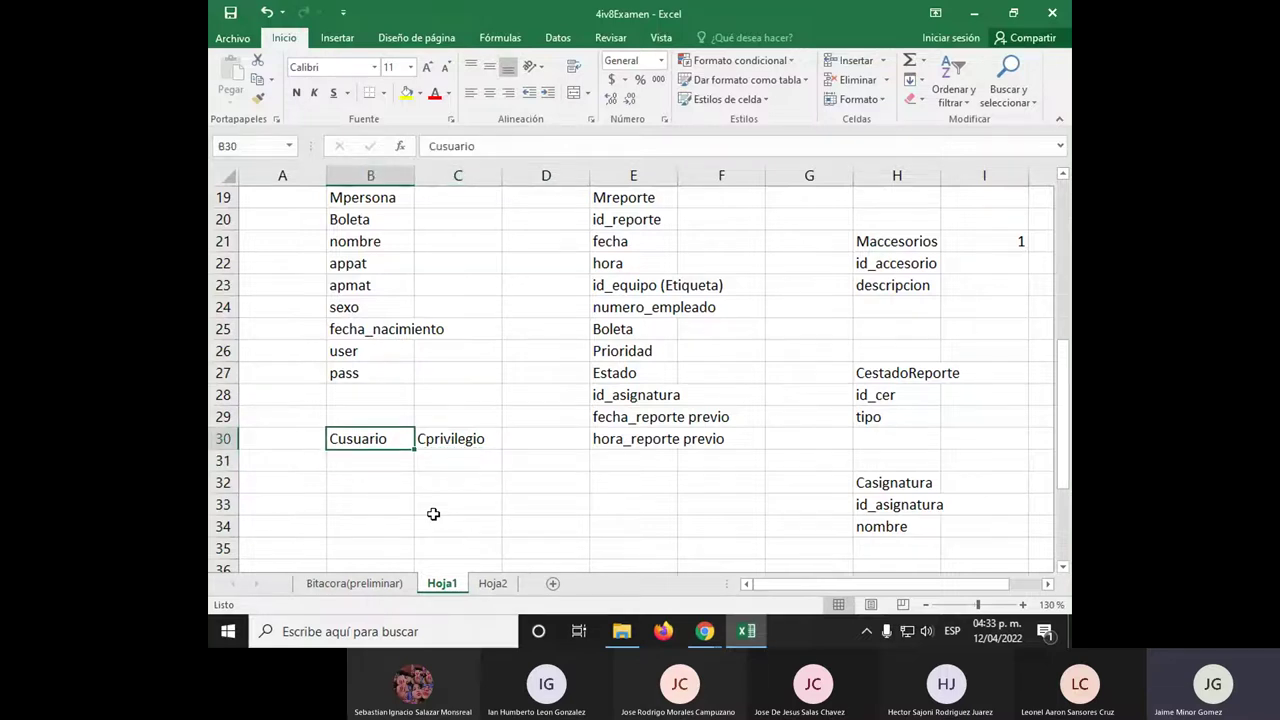
pyautogui.press('F2')
pyautogui.write('rol')
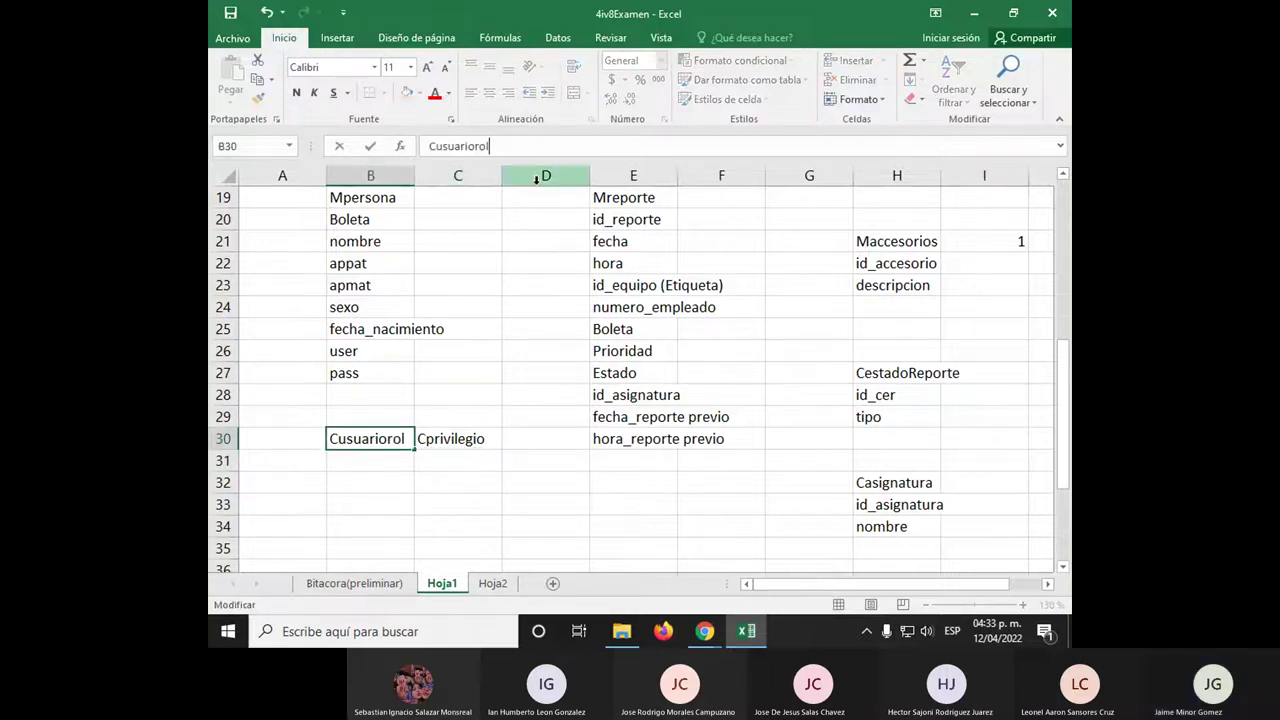
pyautogui.press('Return')
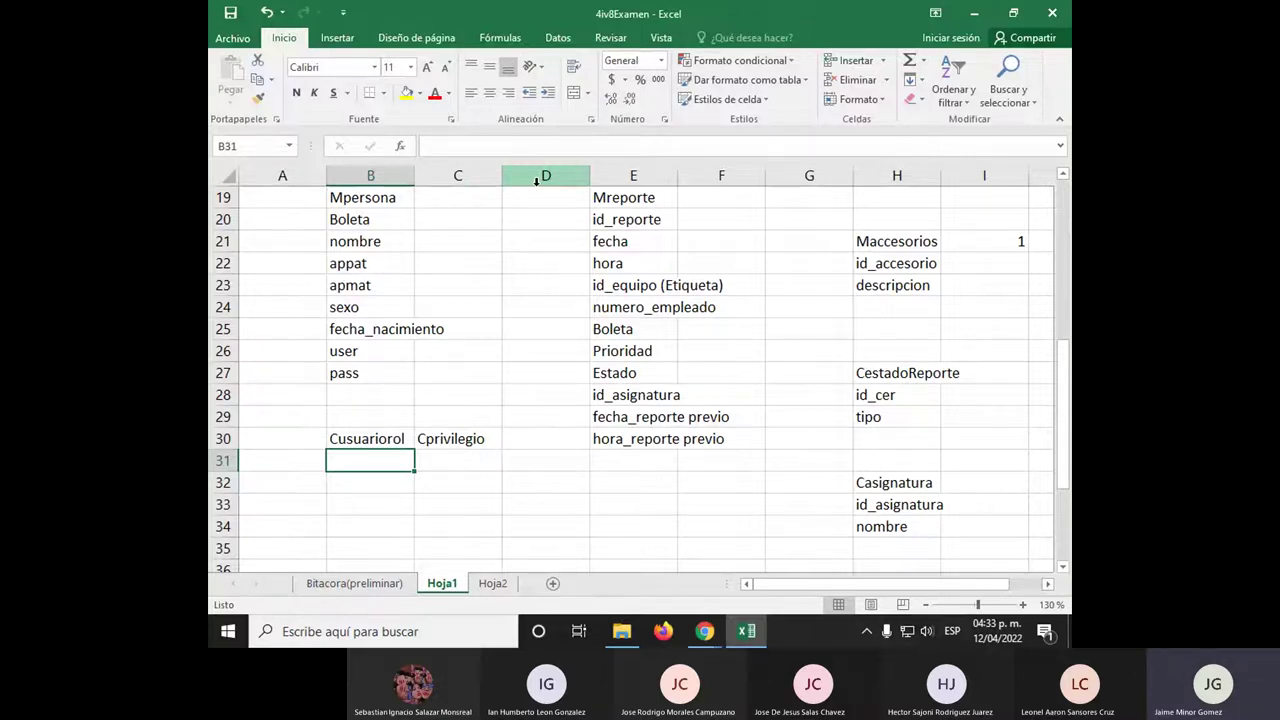
# Move the Cusuariorol heading from cell B30 to cell A30
pyautogui.press('Up')
pyautogui.hotkey('ctrl', 'x')
pyautogui.press('Left')
pyautogui.hotkey('ctrl', 'v')
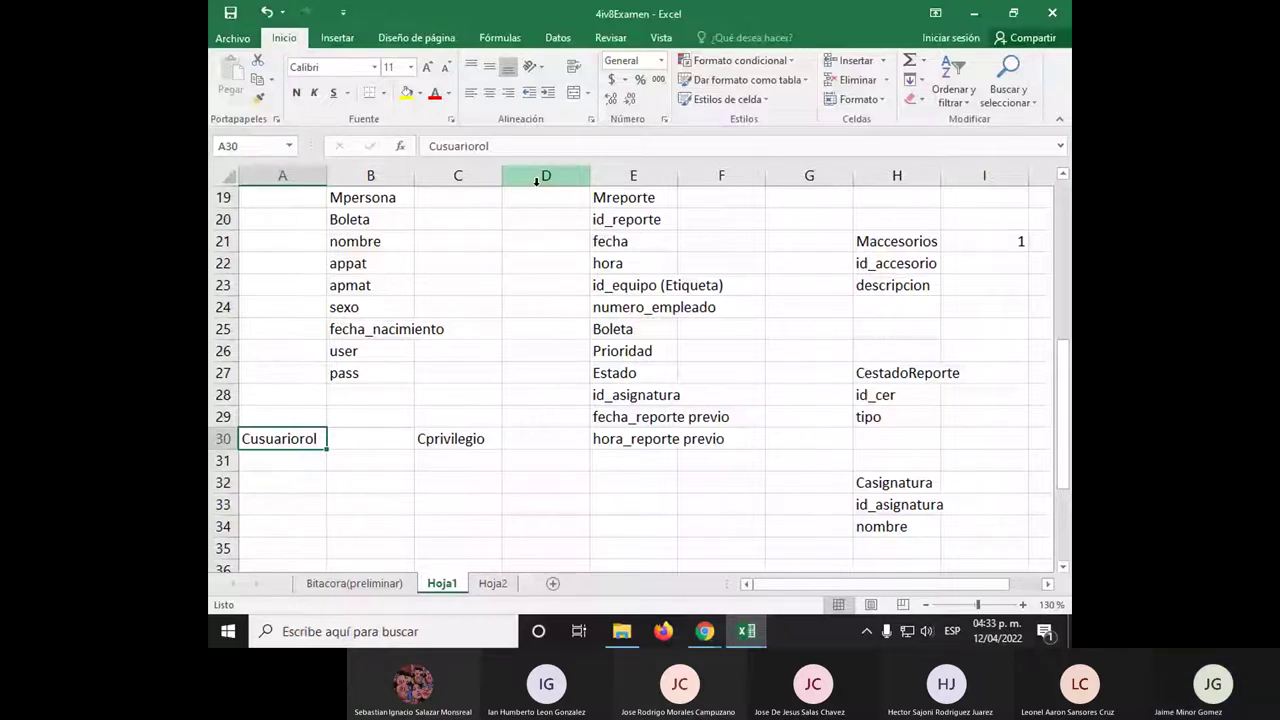
pyautogui.press('Return')
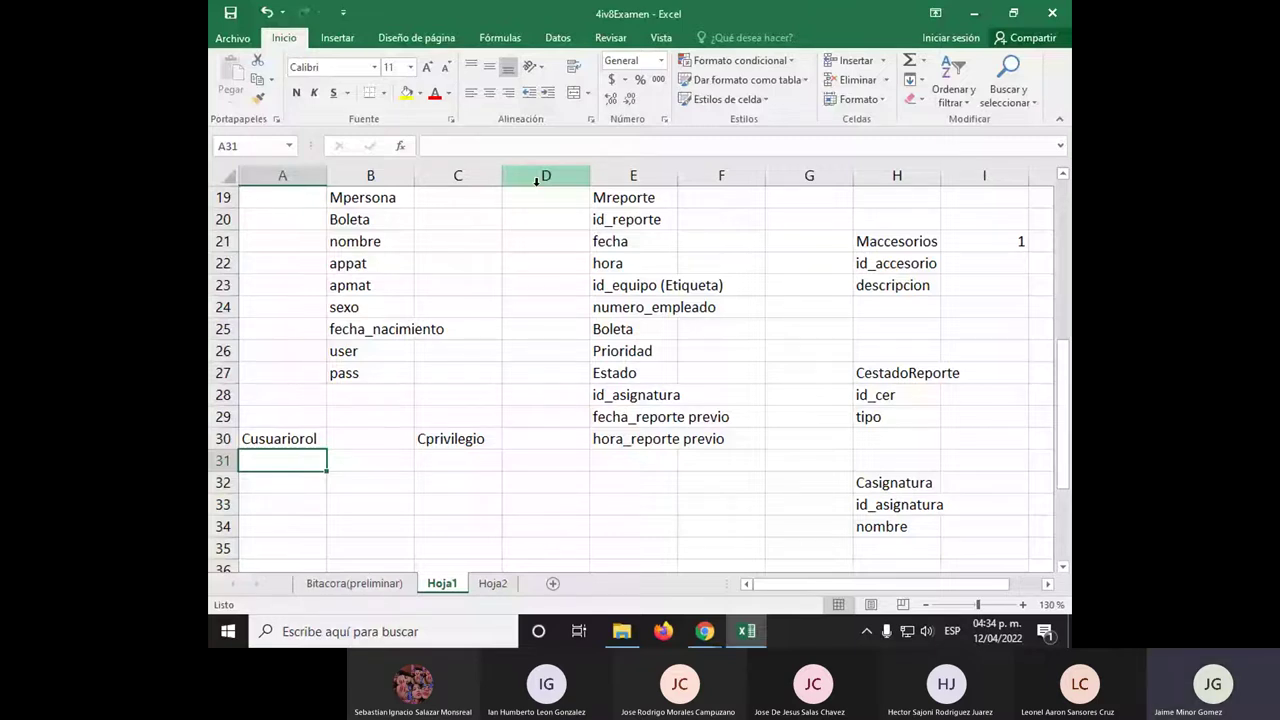
pyautogui.press('Right')
pyautogui.press('Right')
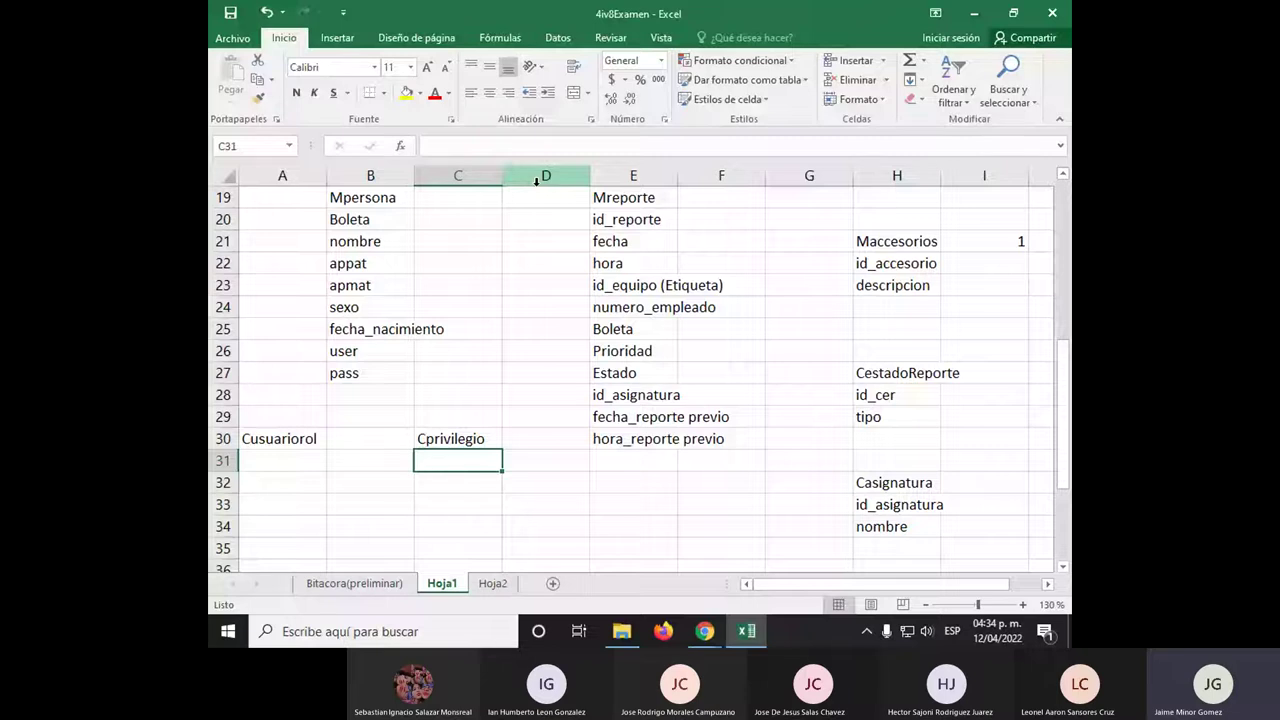
pyautogui.press('Left')
pyautogui.press('Left')
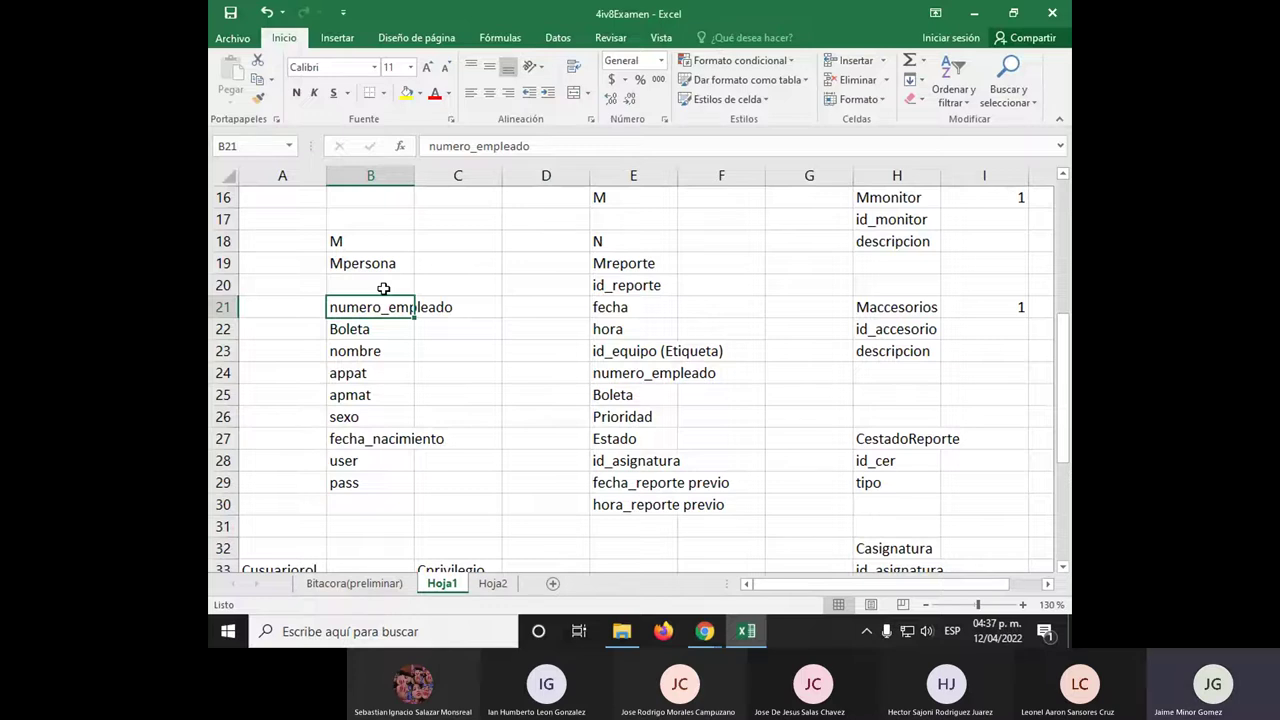
# Add the field img to the end of the Mpersona table in cell B30
pyautogui.click(380, 461)
pyautogui.click(378, 479)
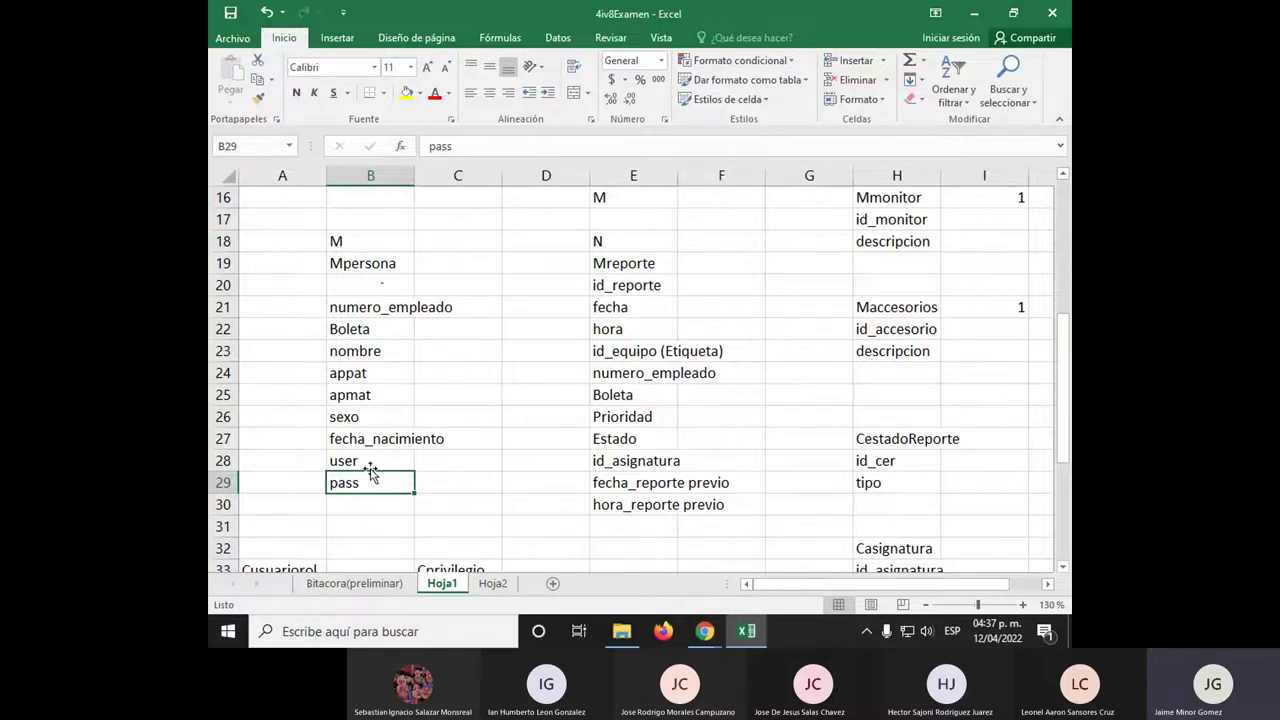
pyautogui.click(377, 503)
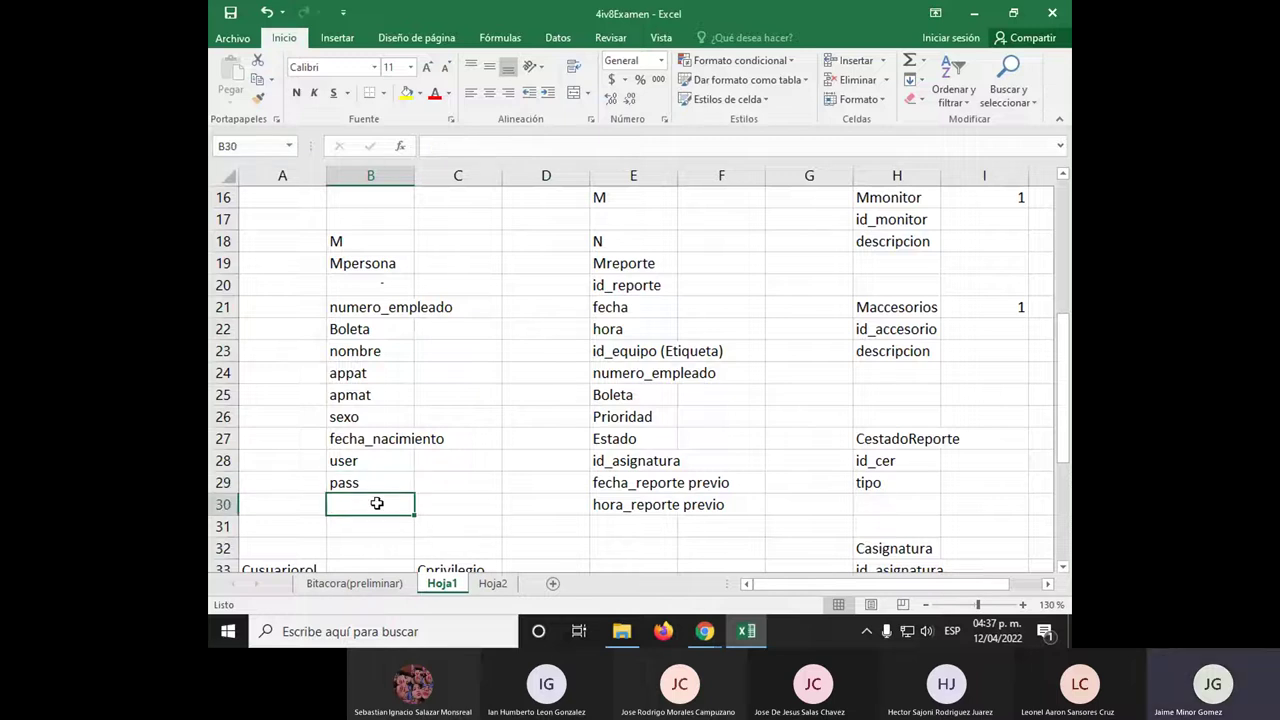
pyautogui.doubleClick(377, 503)
pyautogui.write('img')
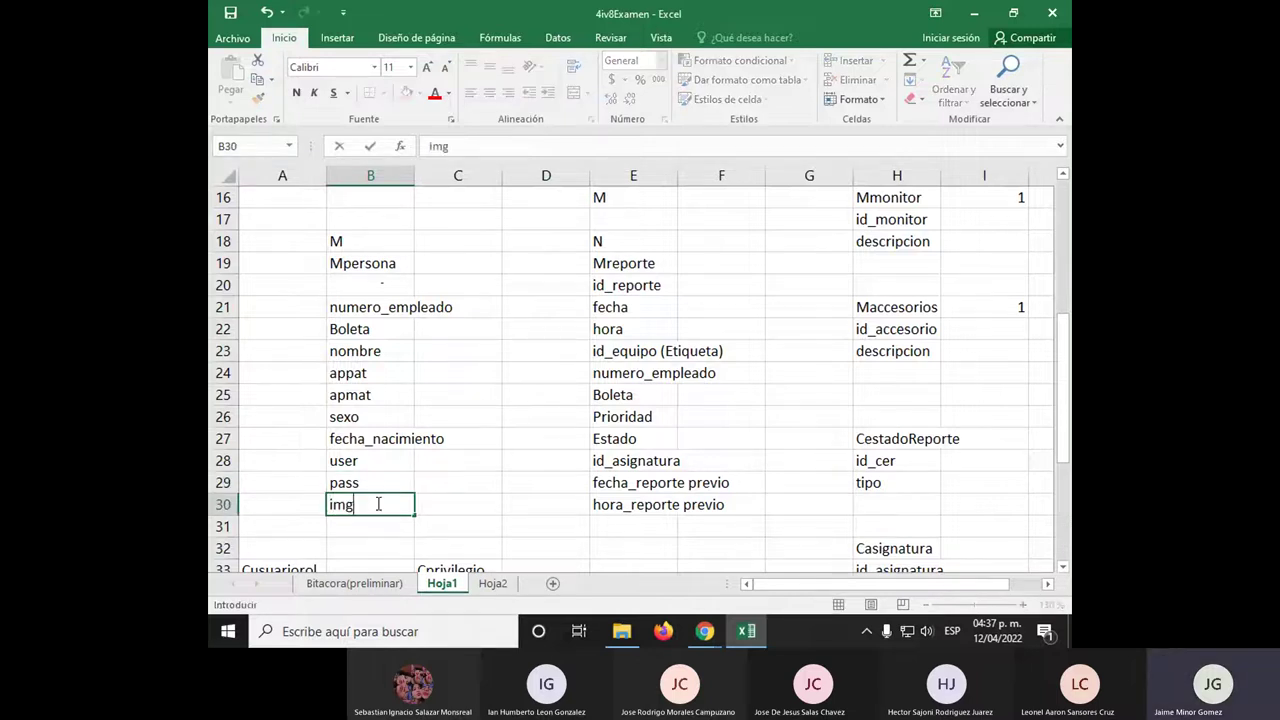
pyautogui.press('Return')
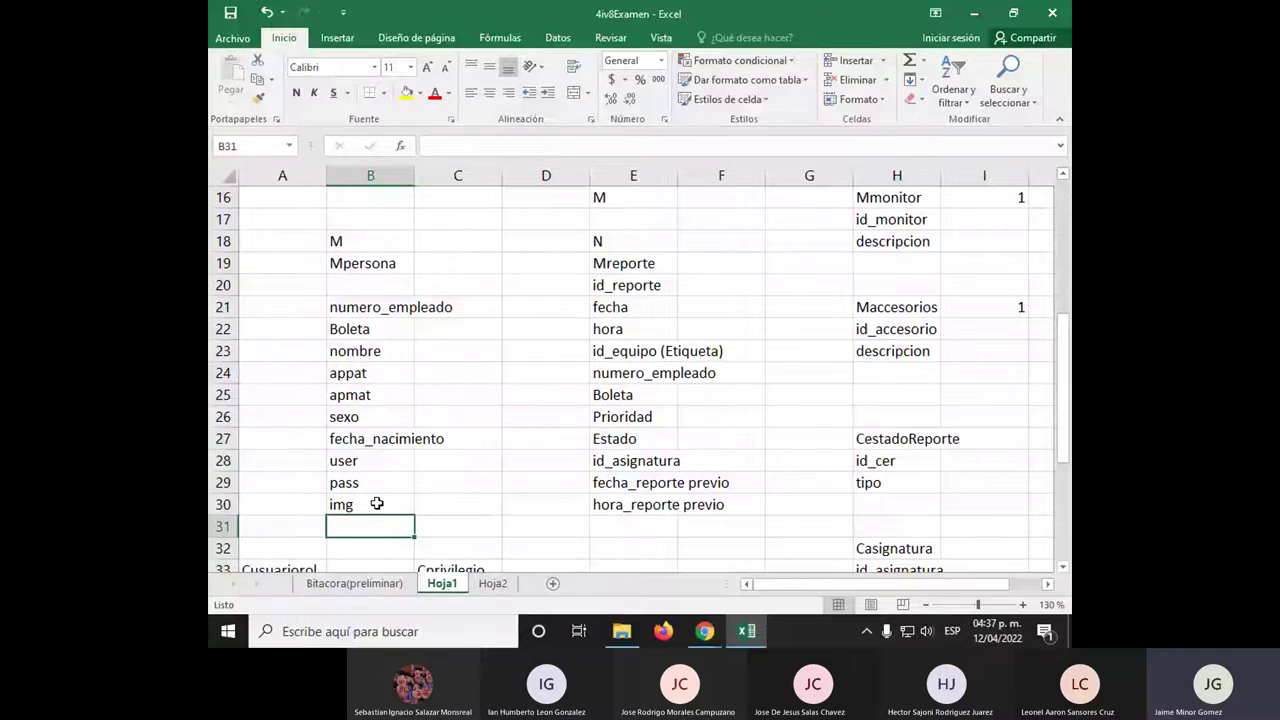
# Enter the key field id_persona in the empty cell B20 under the Mpersona heading
pyautogui.click(382, 284)
pyautogui.write('id_')
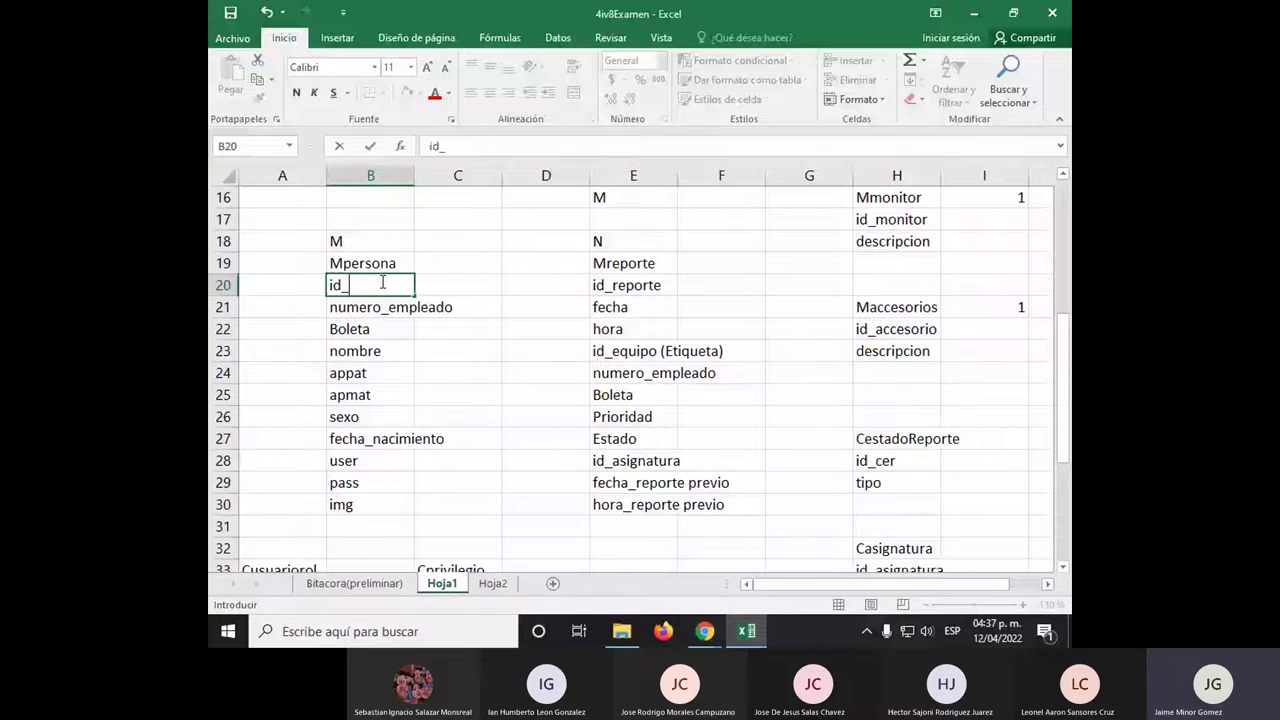
pyautogui.write('persona')
pyautogui.press('Return')
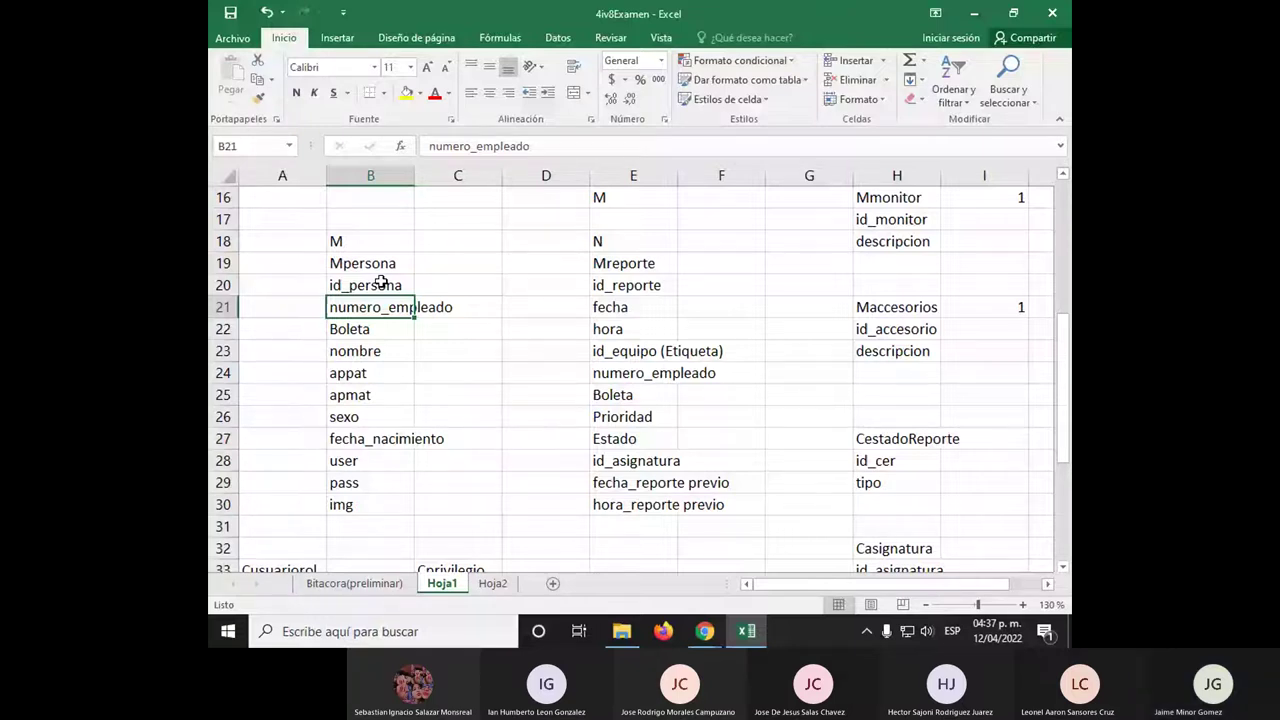
# Compare the numero_empleado and Boleta fields of Mpersona with those in Mreporte, and check Mpersona's key field
pyautogui.click(368, 322)
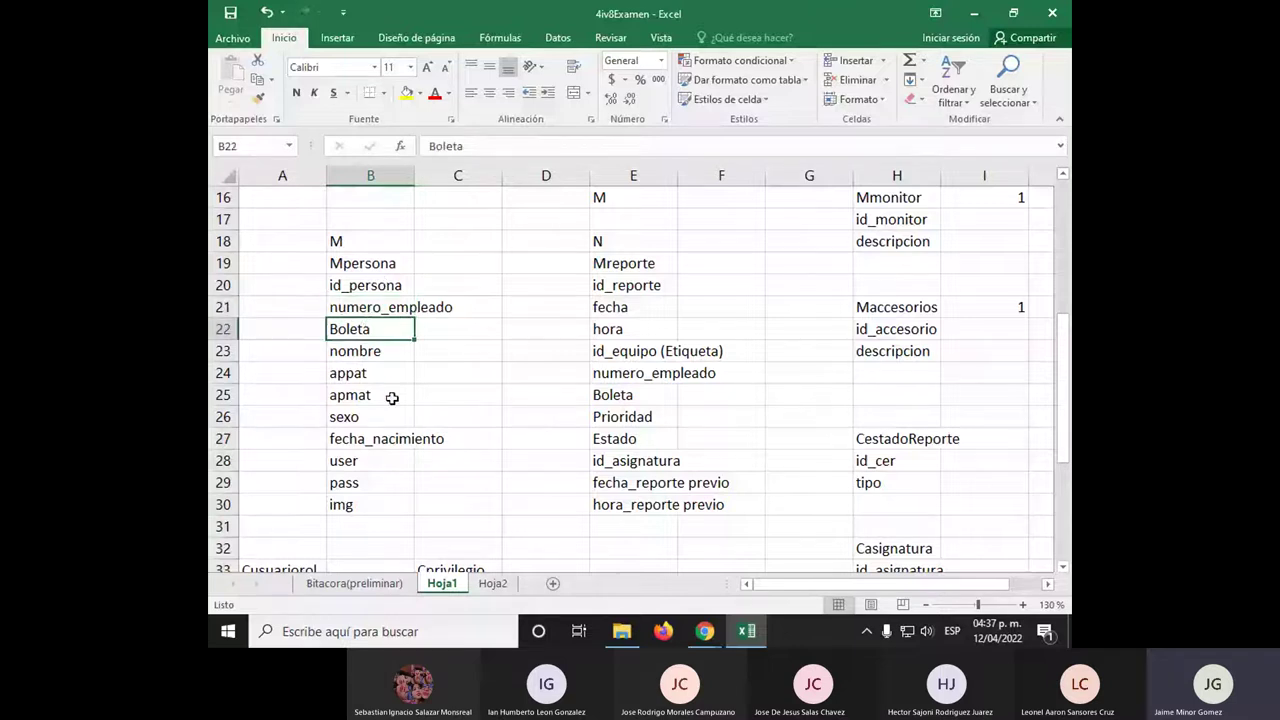
pyautogui.moveTo(388, 308); pyautogui.dragTo(387, 330)
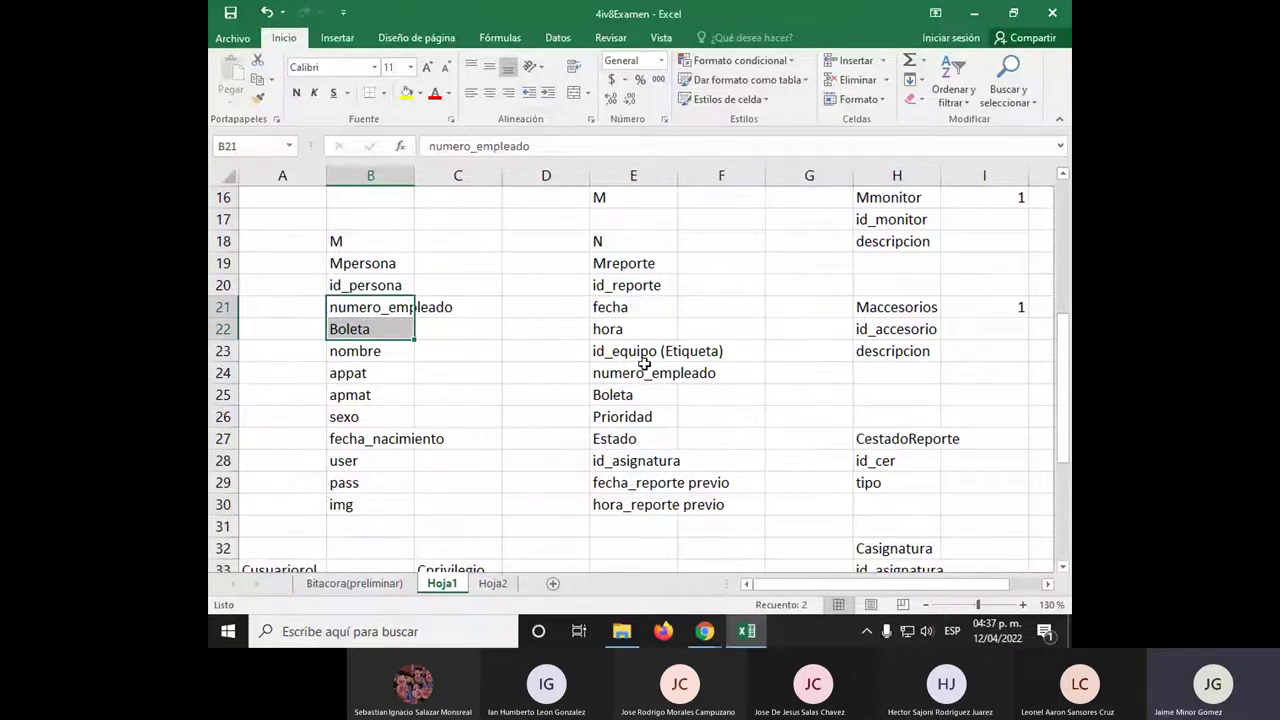
pyautogui.moveTo(638, 372); pyautogui.dragTo(636, 395)
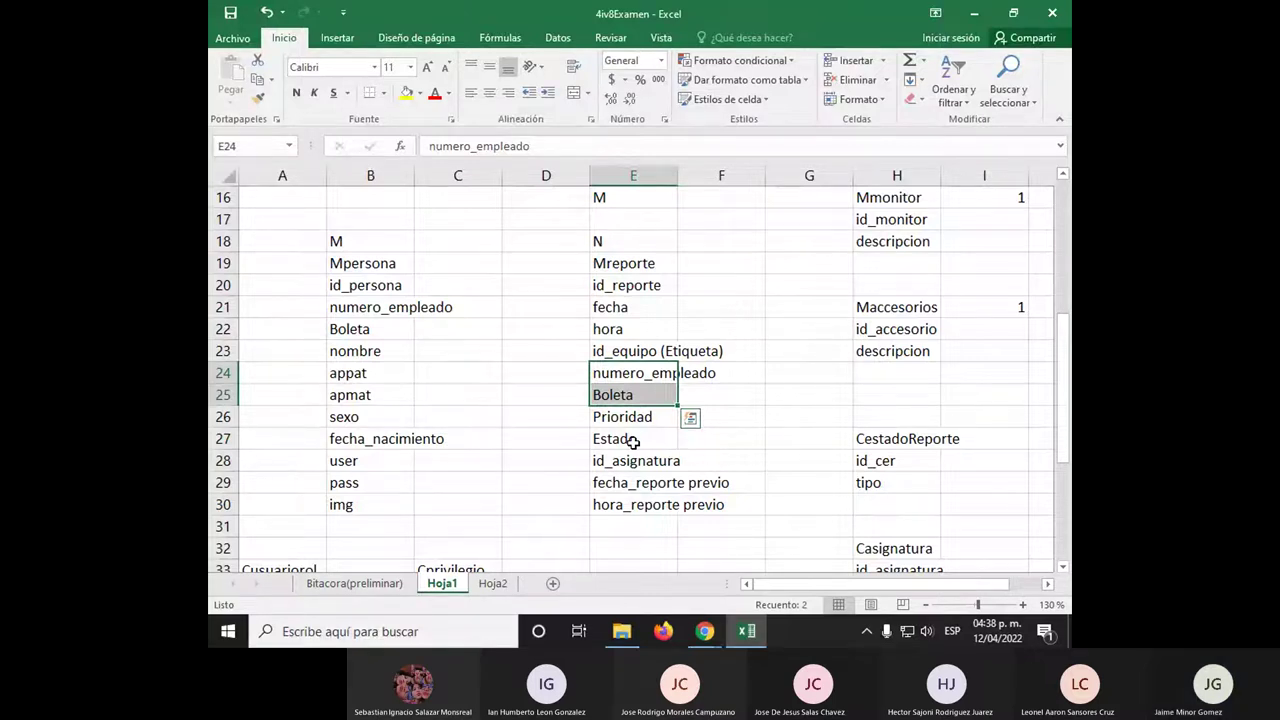
pyautogui.press('Escape')
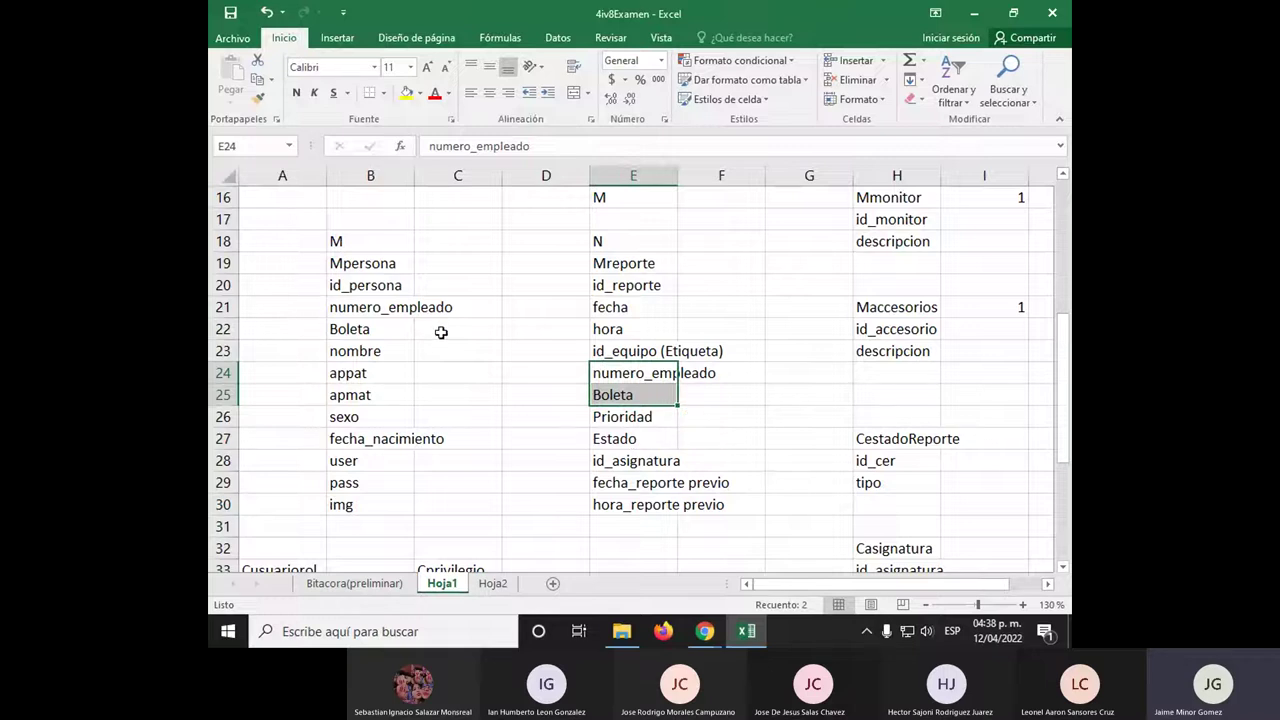
pyautogui.scroll(1, 460, 350)
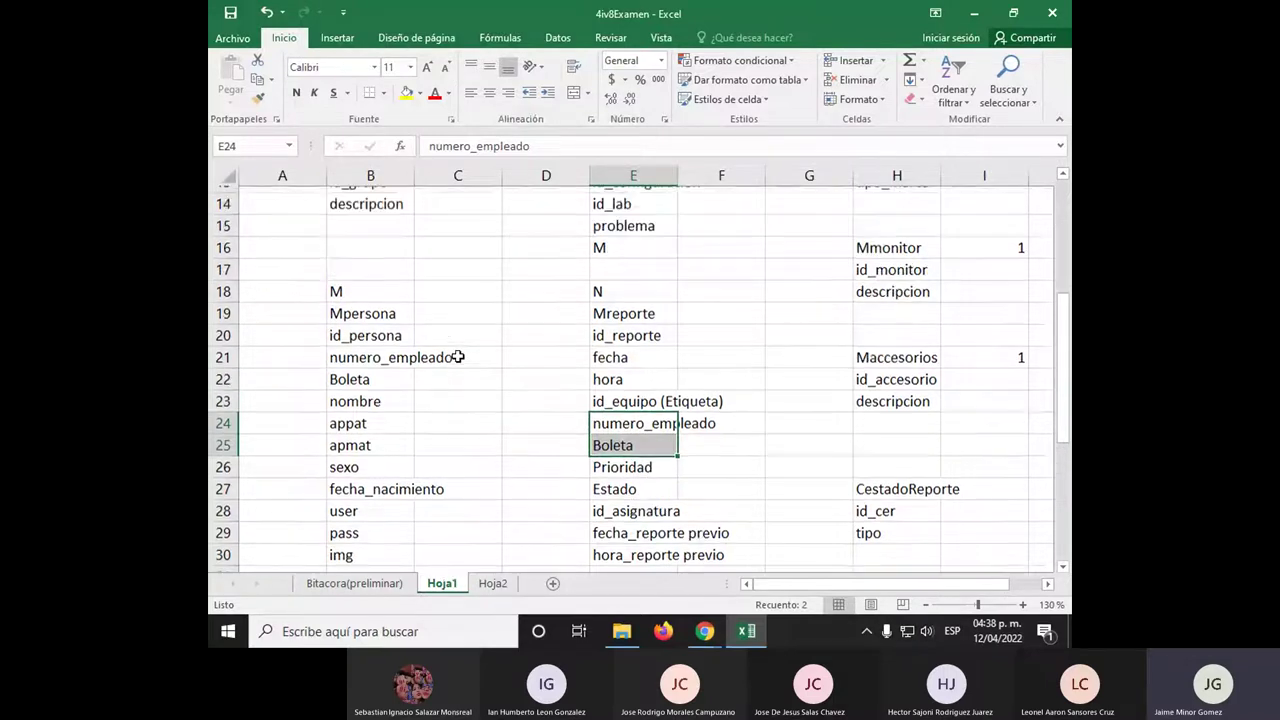
pyautogui.scroll(-2, 352, 339)
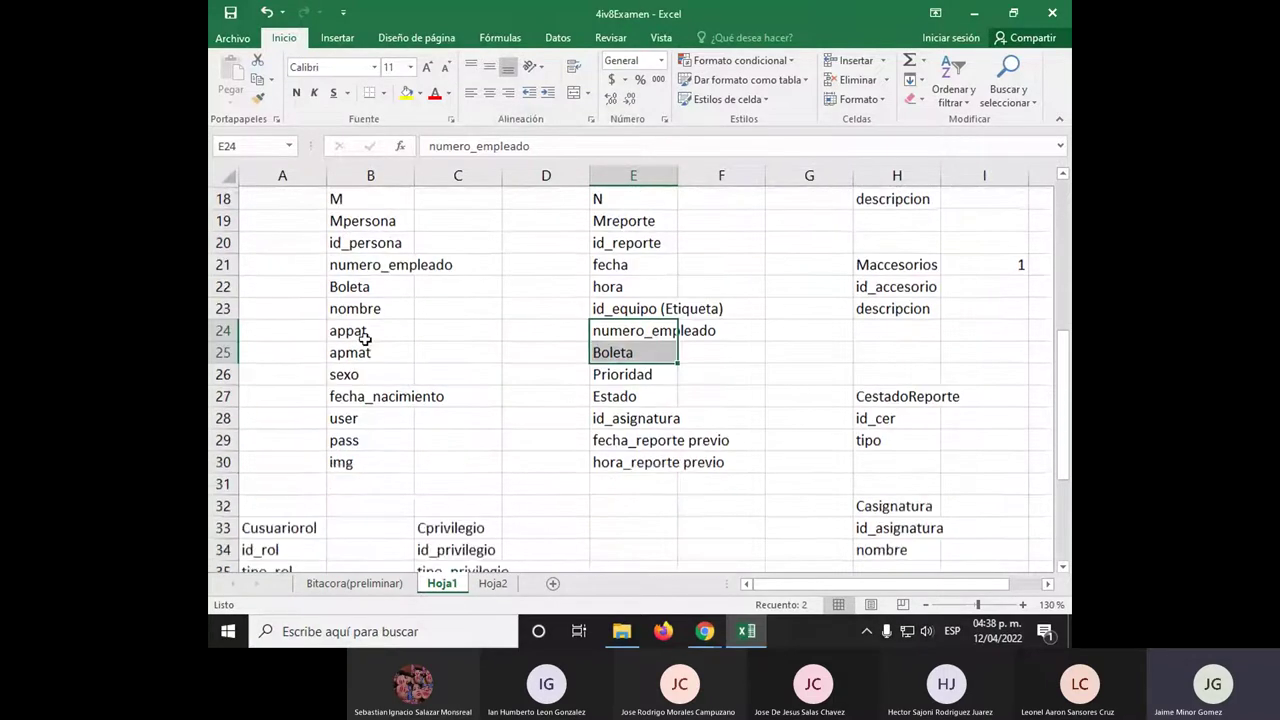
pyautogui.scroll(2, 365, 339)
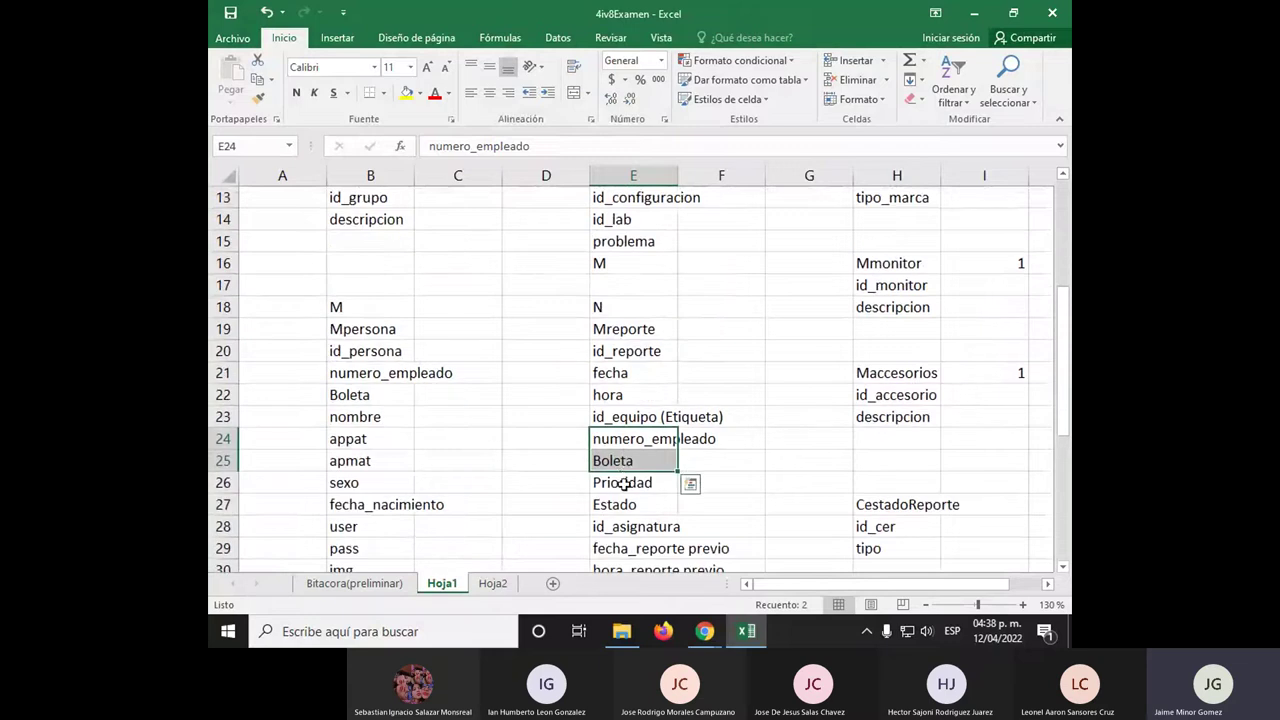
pyautogui.click(372, 325)
pyautogui.click(365, 347)
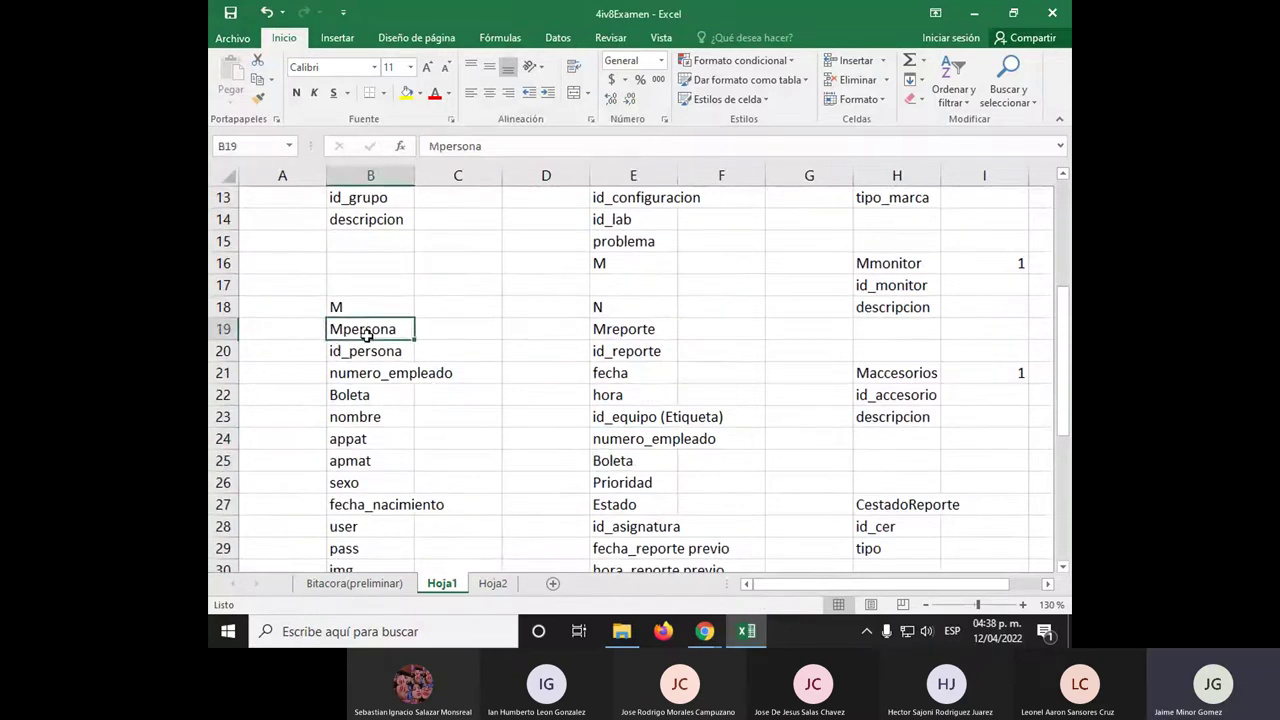
# Replace Boleta in cell E25 of Mreporte with a copy of Mpersona's id_persona key and clear numero_empleado from E24
pyautogui.hotkey('ctrl', 'c')
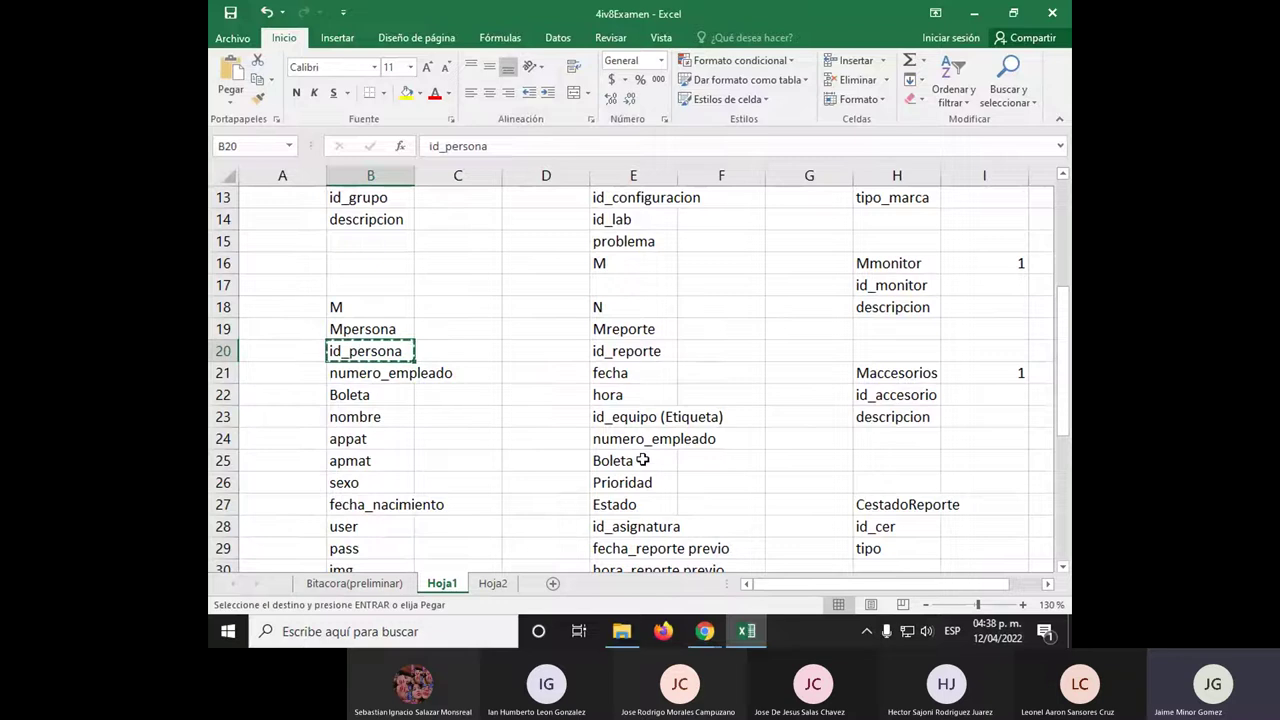
pyautogui.click(645, 463)
pyautogui.hotkey('ctrl', 'v')
pyautogui.click(643, 489)
pyautogui.press('Up')
pyautogui.press('Up')
pyautogui.press('Delete')
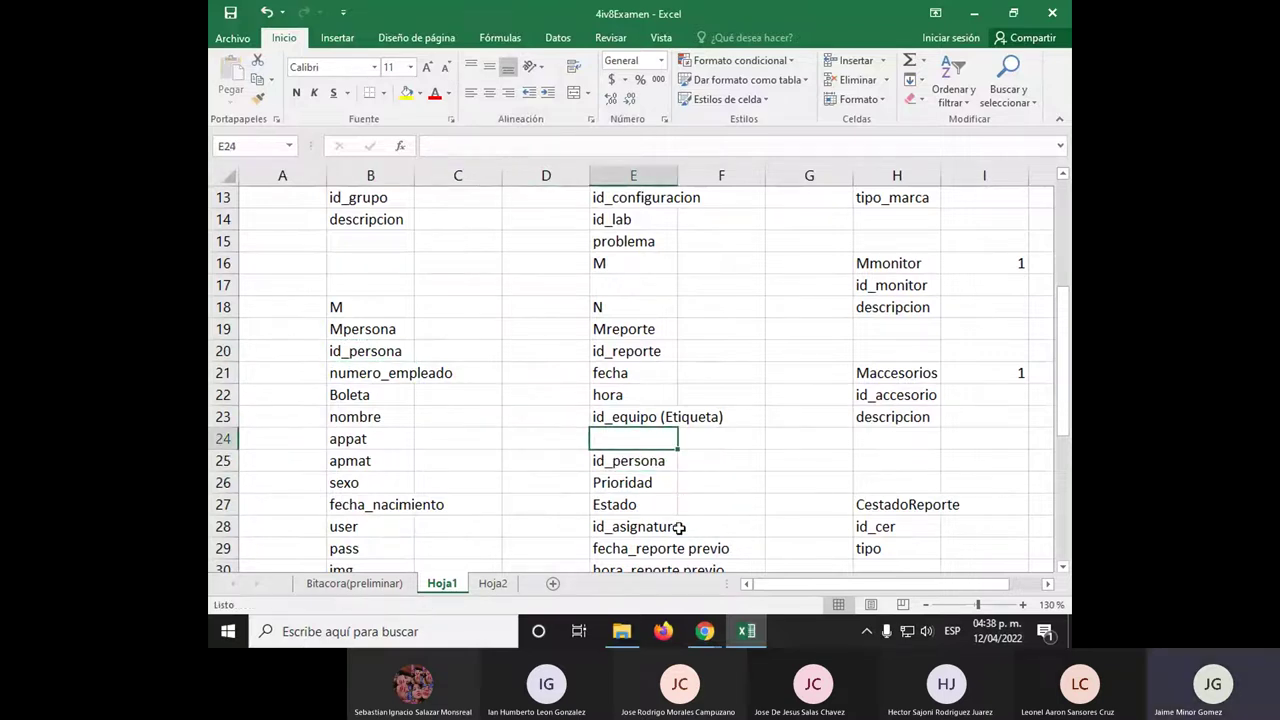
# Copy id_rol from the Cusuariorol catalogue to the end of the Mpersona table in cell B31
pyautogui.scroll(-1, 522, 436)
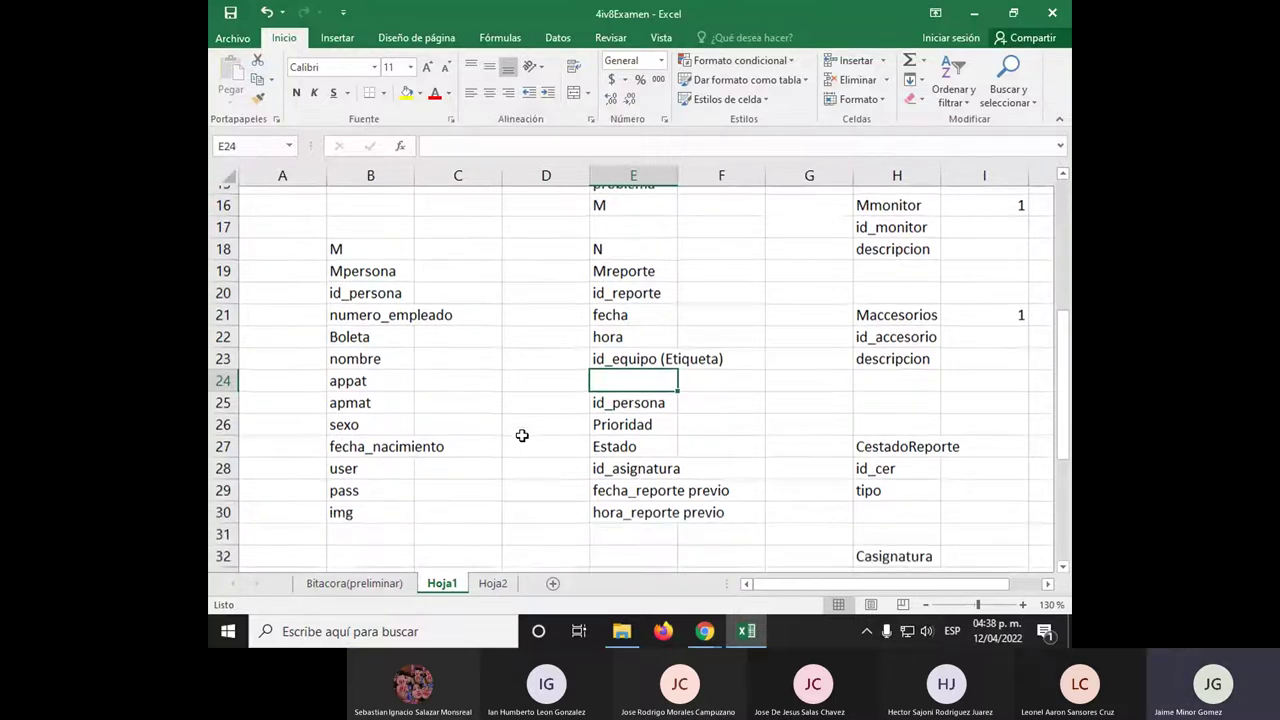
pyautogui.scroll(1, 408, 358)
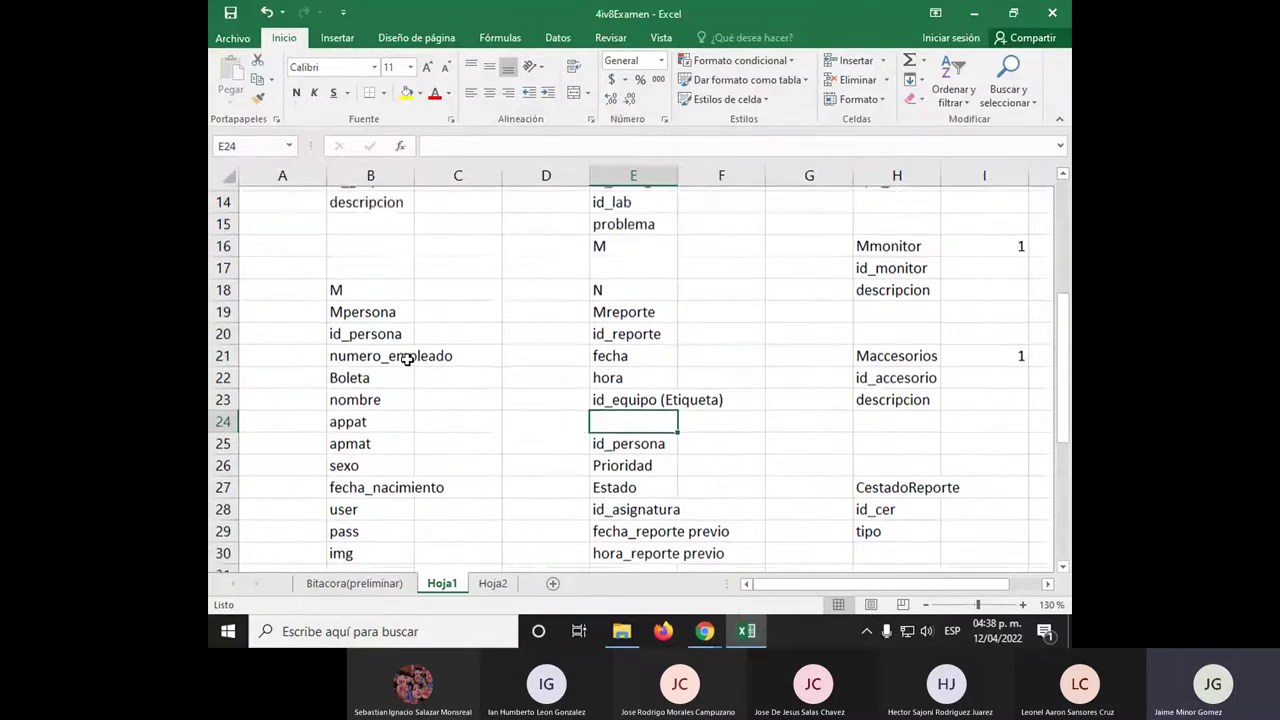
pyautogui.scroll(1, 343, 314)
pyautogui.click(343, 314)
pyautogui.click(642, 306)
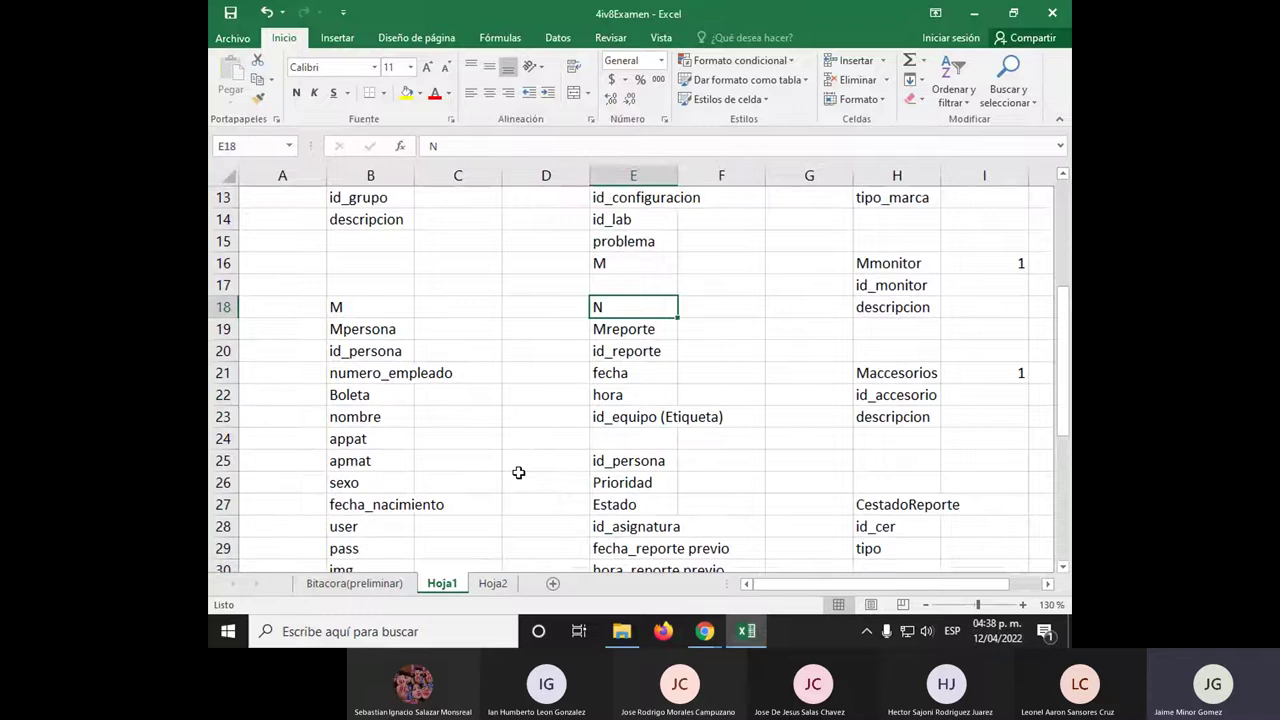
pyautogui.scroll(-1, 518, 472)
pyautogui.scroll(-3, 519, 473)
pyautogui.click(262, 456)
pyautogui.hotkey('ctrl', 'c')
pyautogui.click(351, 392)
pyautogui.hotkey('ctrl', 'v')
# Copy id_privilegio from the Cprivilegio catalogue into cell B32 as Mpersona's last field
pyautogui.click(452, 462)
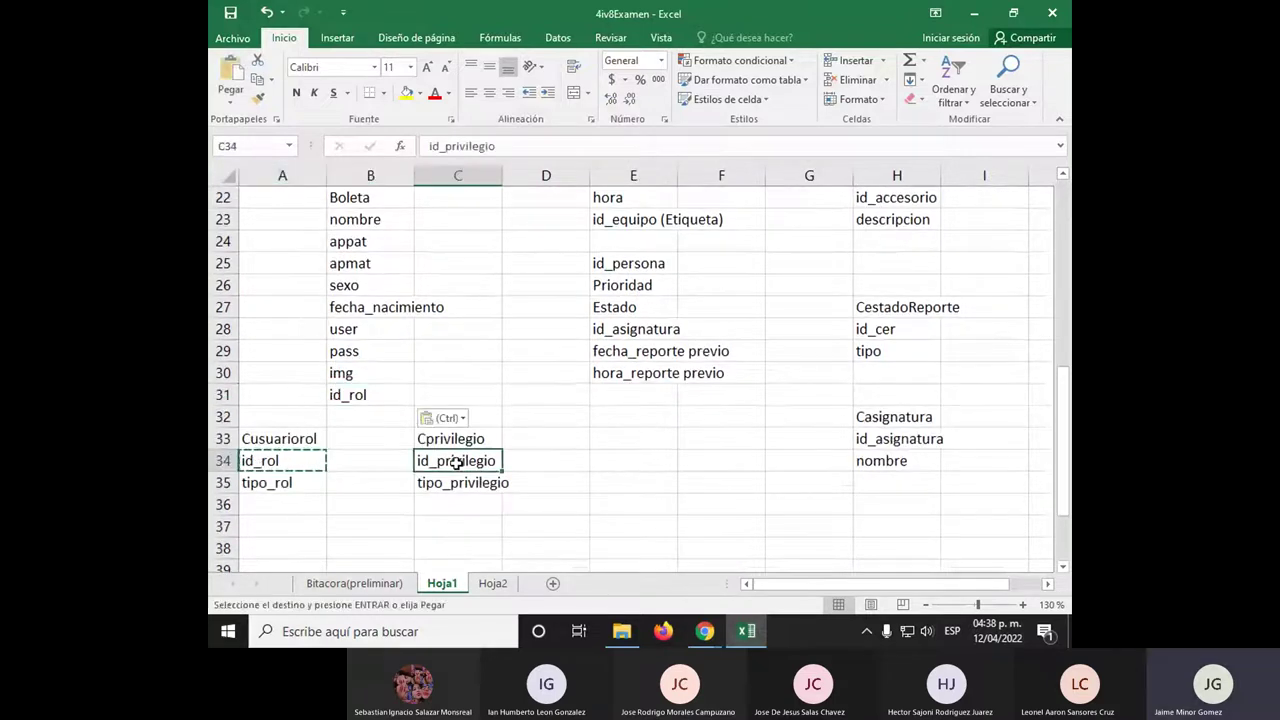
pyautogui.hotkey('ctrl', 'c')
pyautogui.click(367, 414)
pyautogui.hotkey('ctrl', 'v')
pyautogui.click(394, 525)
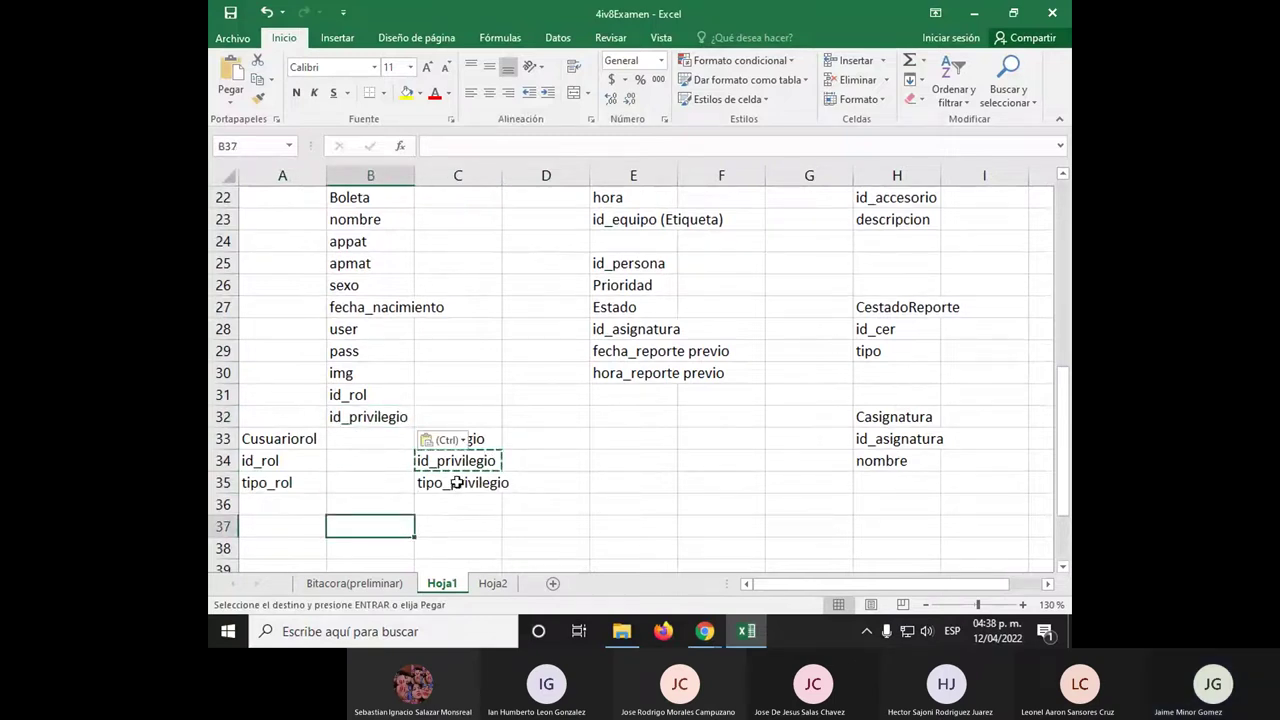
# Move the Mreporte fields from id_persona through hora_reporte previo up one row to start in cell E24
pyautogui.scroll(2, 460, 482)
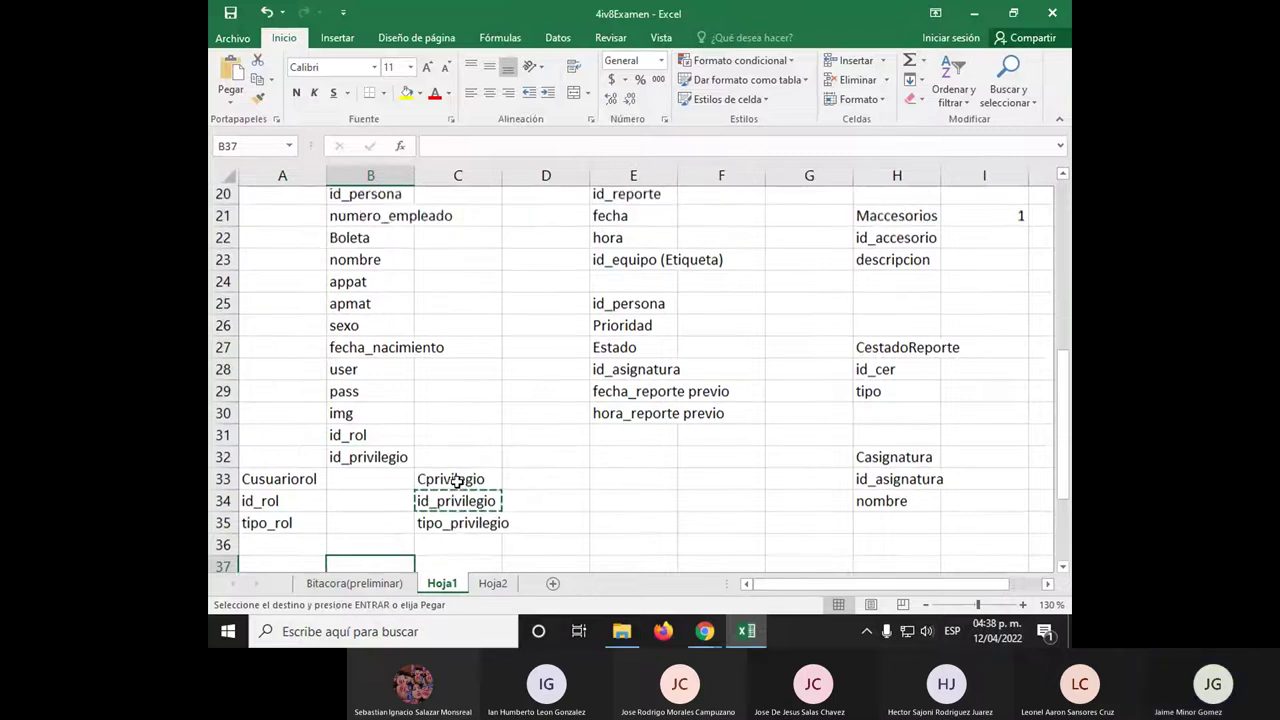
pyautogui.moveTo(633, 395); pyautogui.dragTo(633, 504)
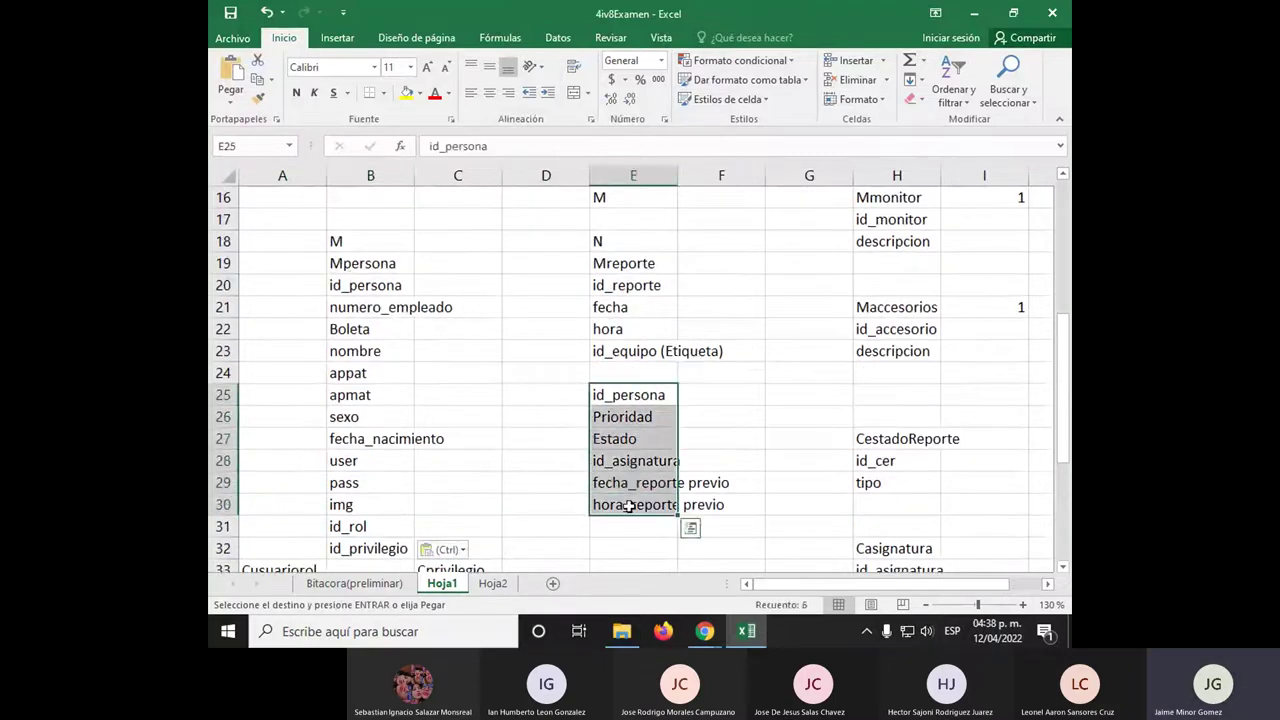
pyautogui.hotkey('ctrl', 'c')
pyautogui.click(626, 370)
pyautogui.press('Return')
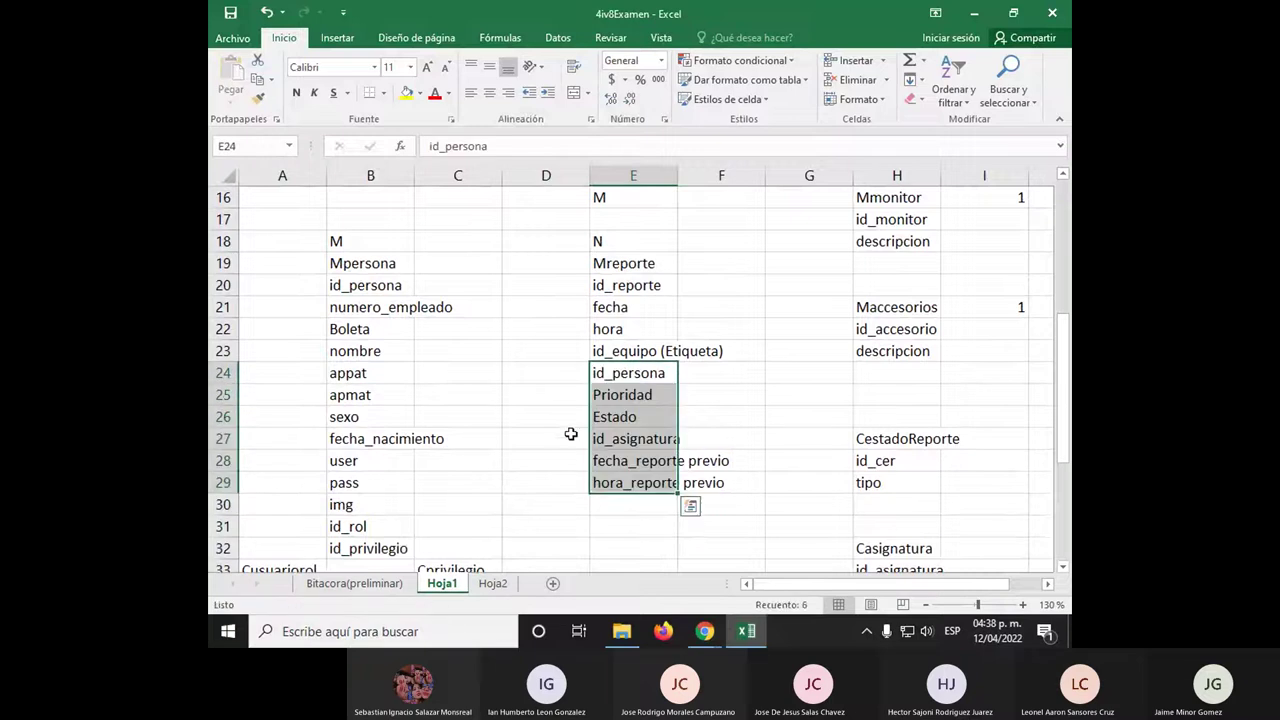
pyautogui.scroll(-2, 609, 534)
pyautogui.scroll(1, 614, 537)
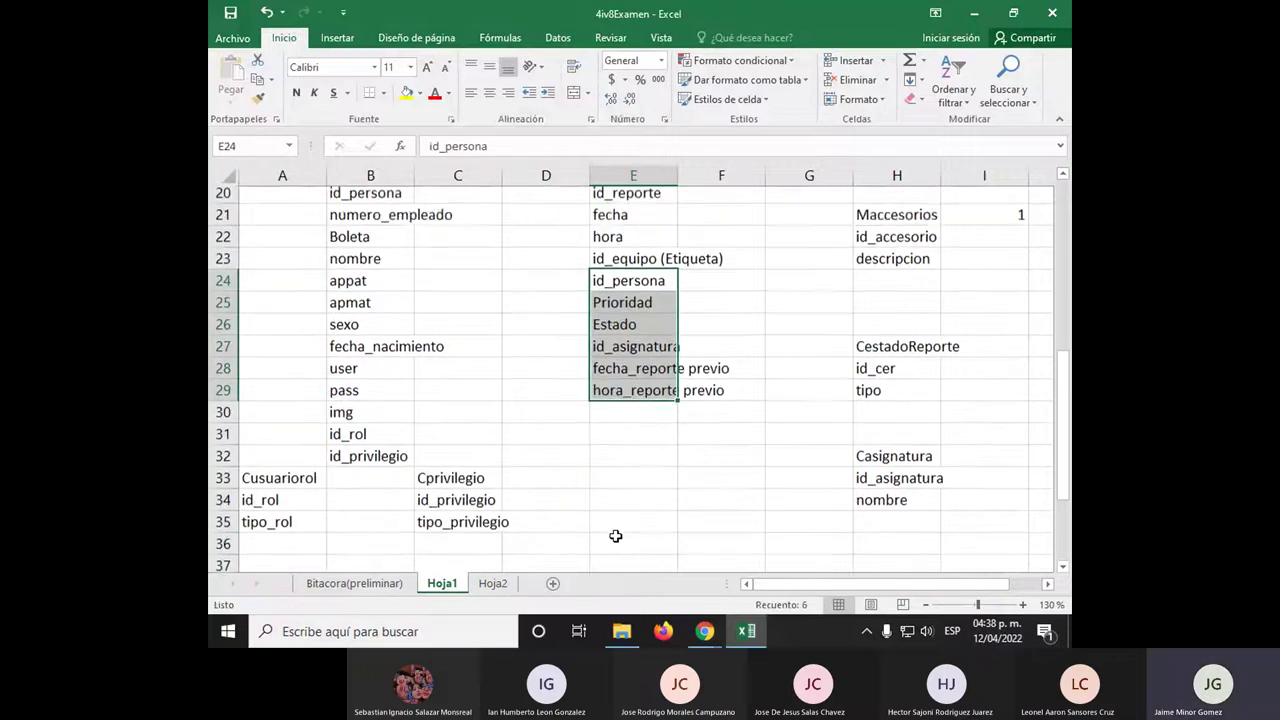
pyautogui.click(652, 455)
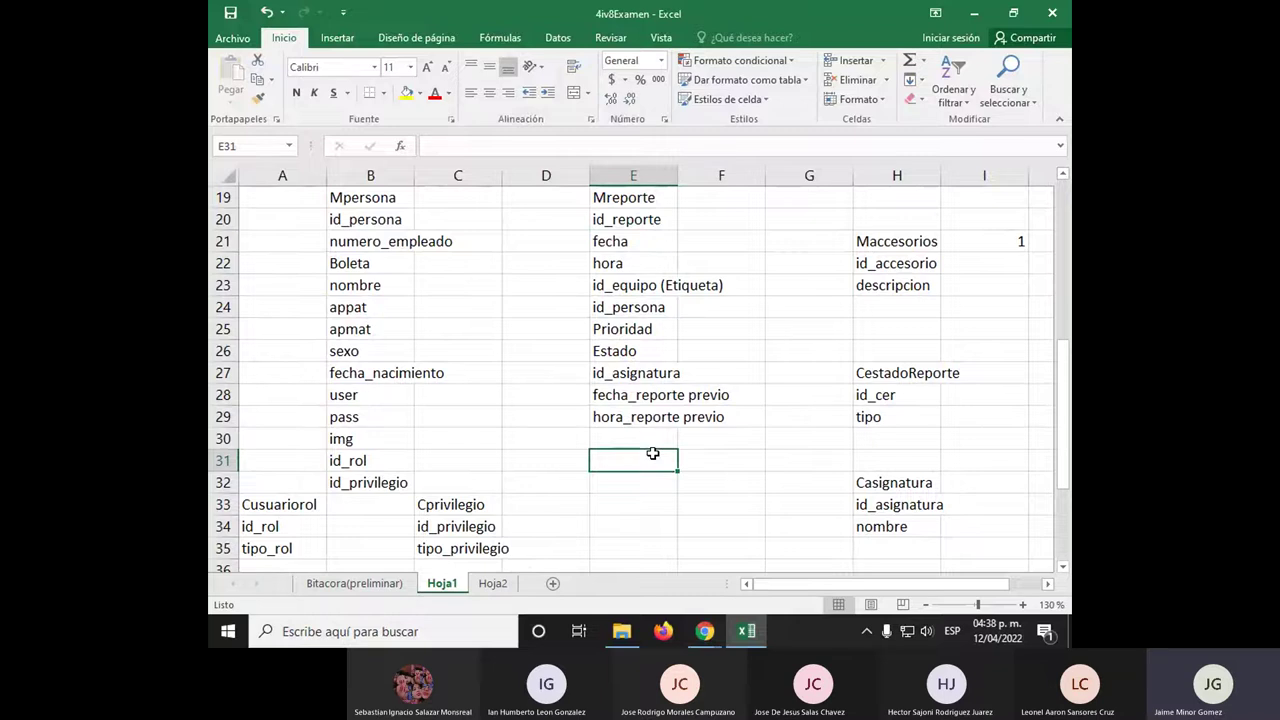
# Examine the M and N labels above Mpersona and Mreporte, and the key fields of Cusuariorol and Cprivilegio
pyautogui.scroll(2, 620, 430)
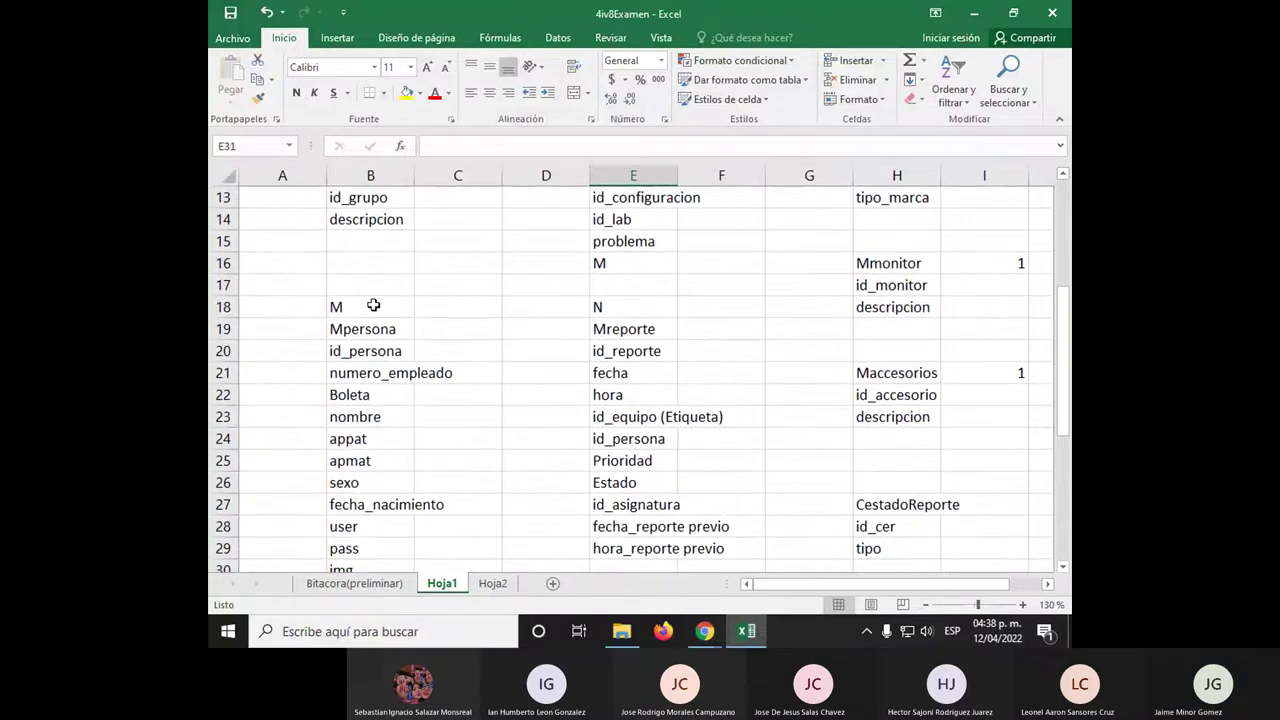
pyautogui.click(374, 306)
pyautogui.click(601, 305)
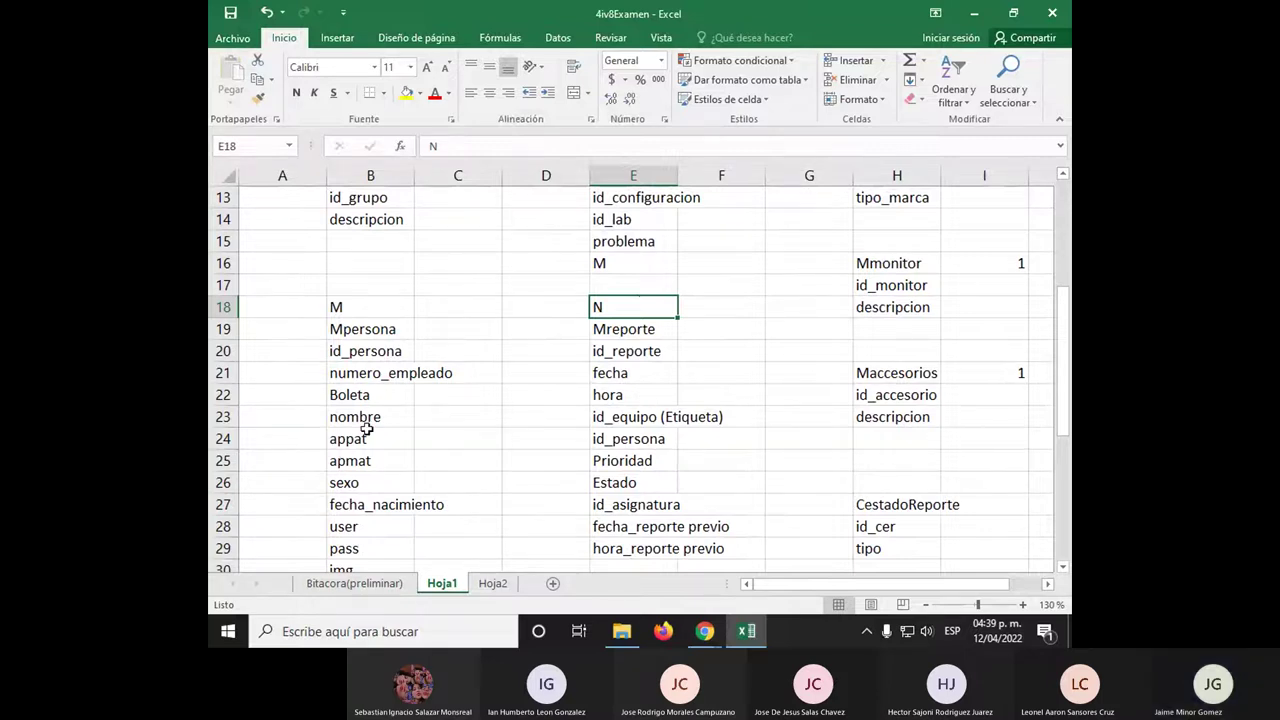
pyautogui.scroll(-3, 449, 420)
pyautogui.click(272, 442)
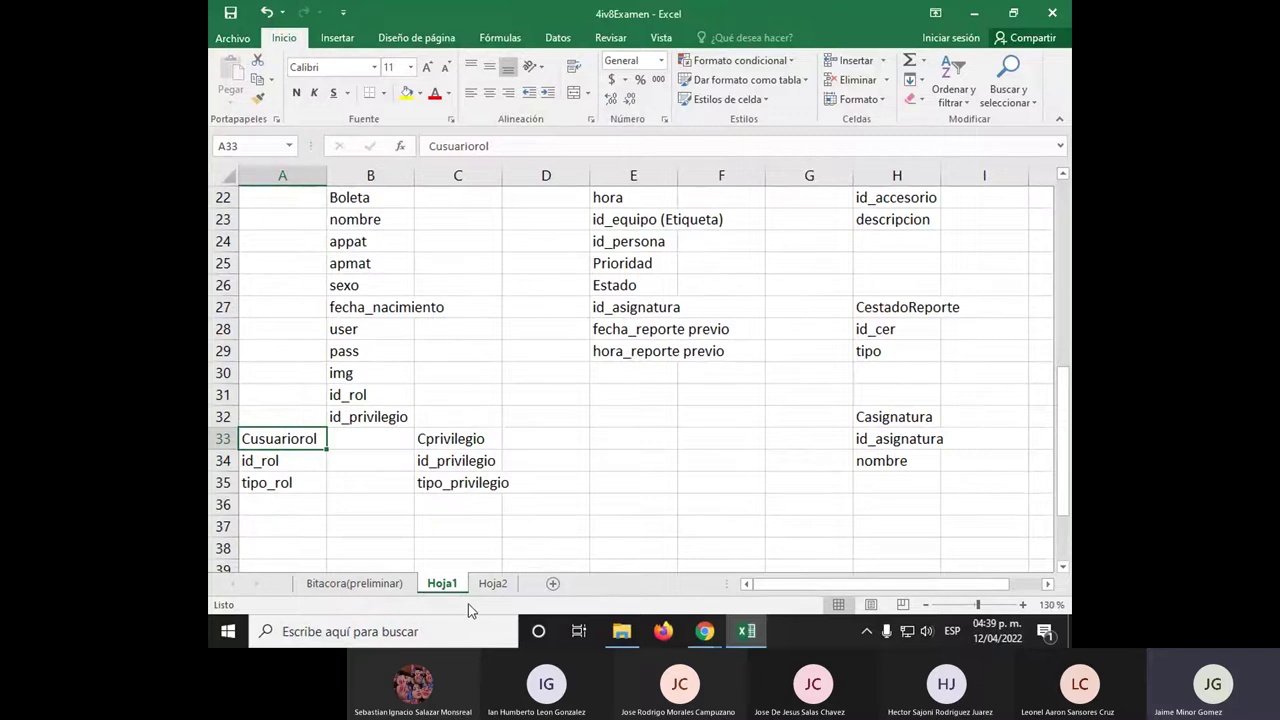
pyautogui.scroll(3, 654, 526)
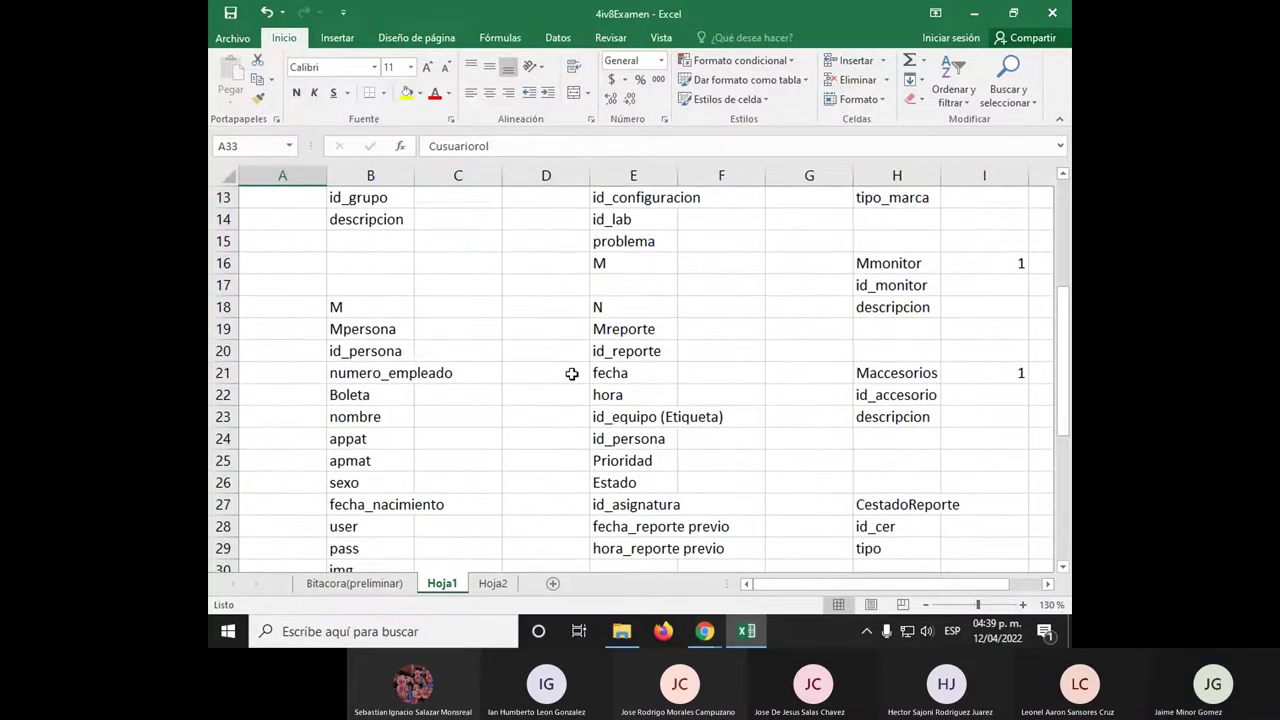
pyautogui.scroll(-2, 463, 351)
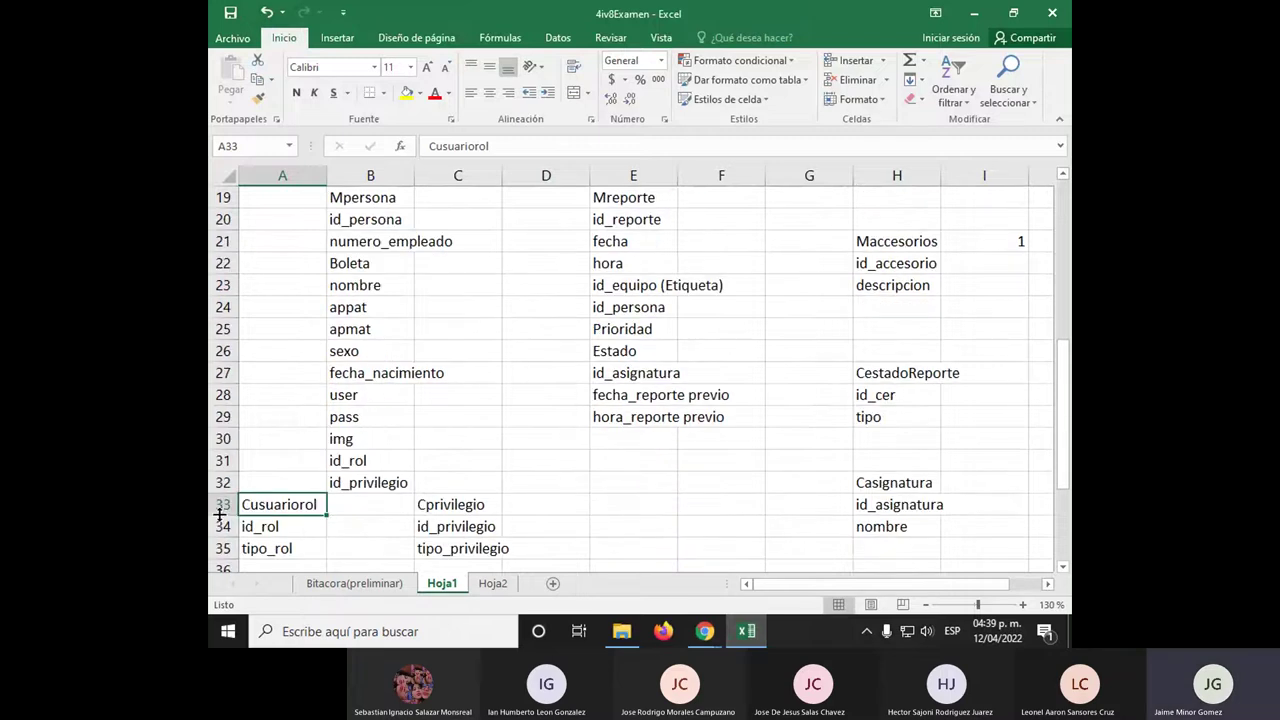
pyautogui.click(296, 526)
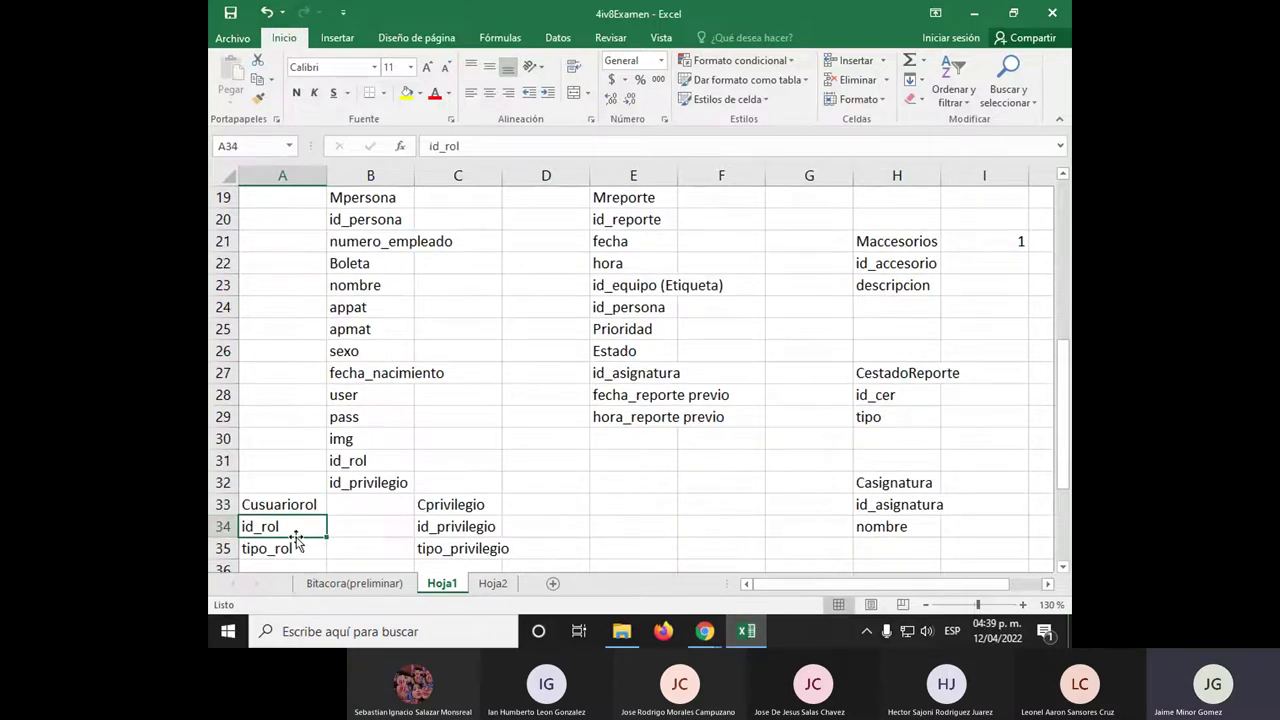
pyautogui.click(495, 527)
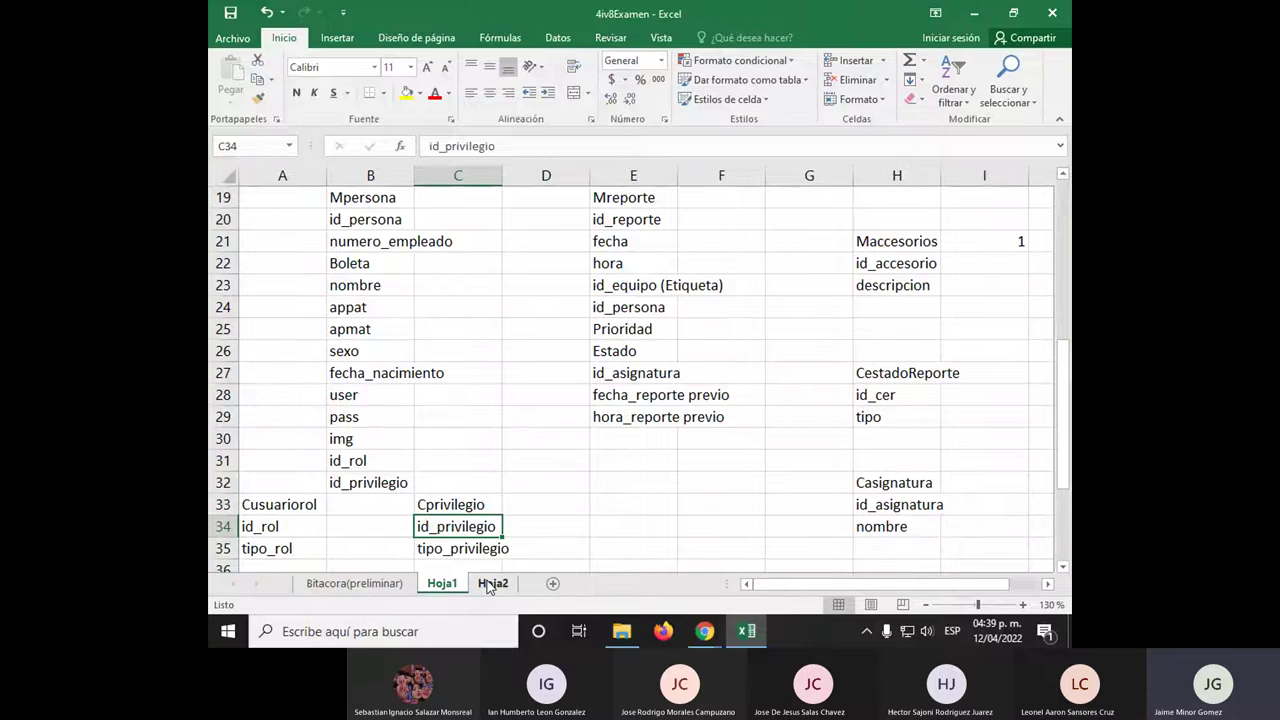
# Check the relationship label above Mpersona against the Cusuariorol and Cprivilegio catalogues and Mreporte's label
pyautogui.scroll(1, 443, 514)
pyautogui.click(335, 225)
pyautogui.scroll(-2, 288, 433)
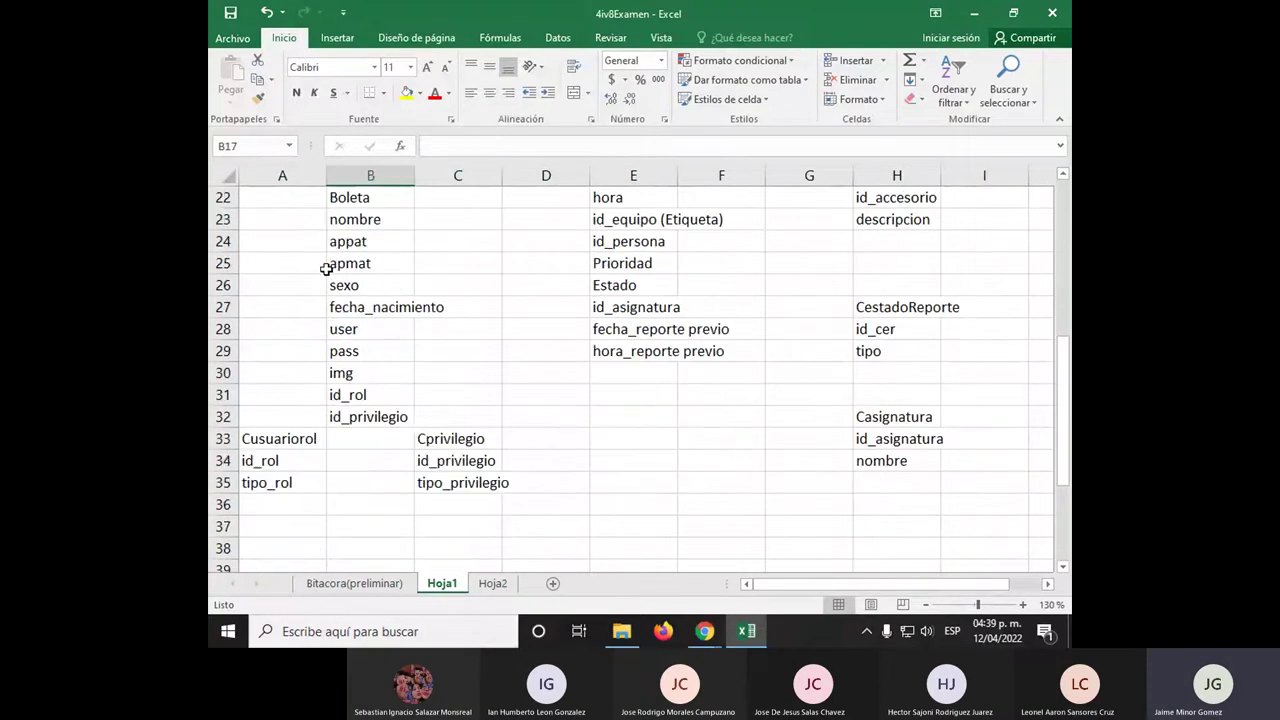
pyautogui.click(290, 434)
pyautogui.scroll(2, 309, 440)
pyautogui.click(358, 246)
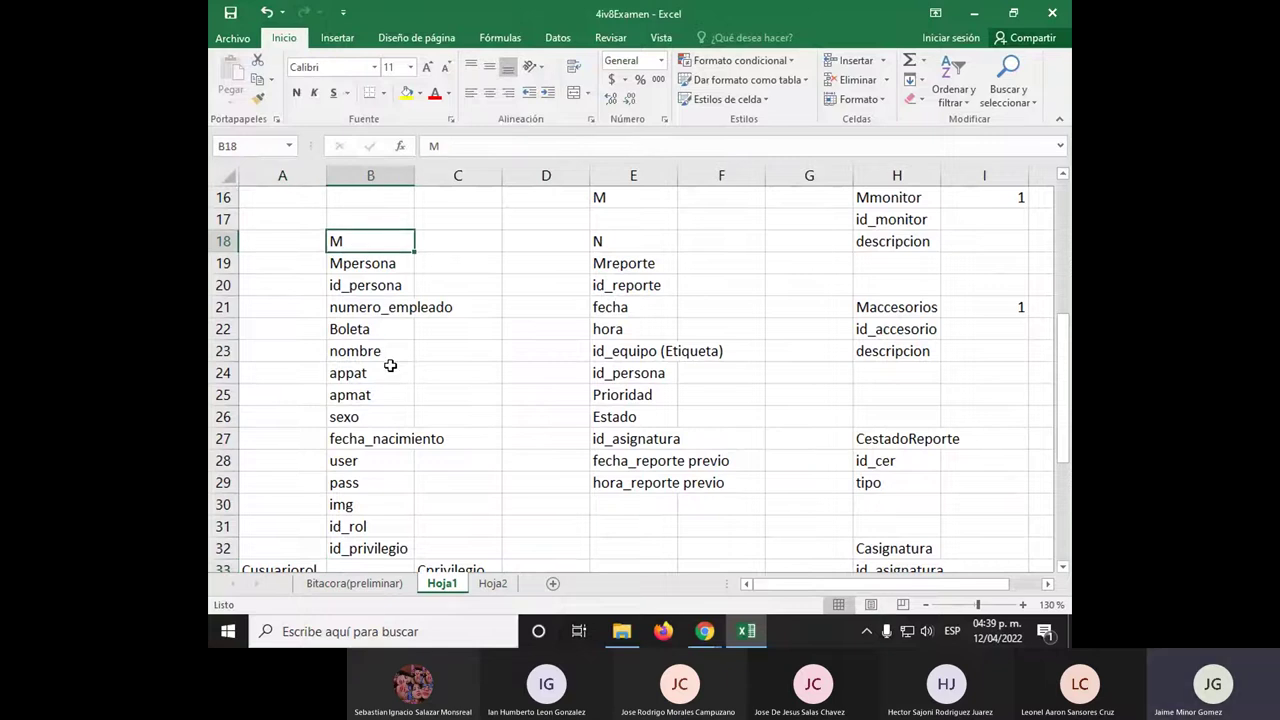
pyautogui.scroll(-2, 457, 437)
pyautogui.click(457, 438)
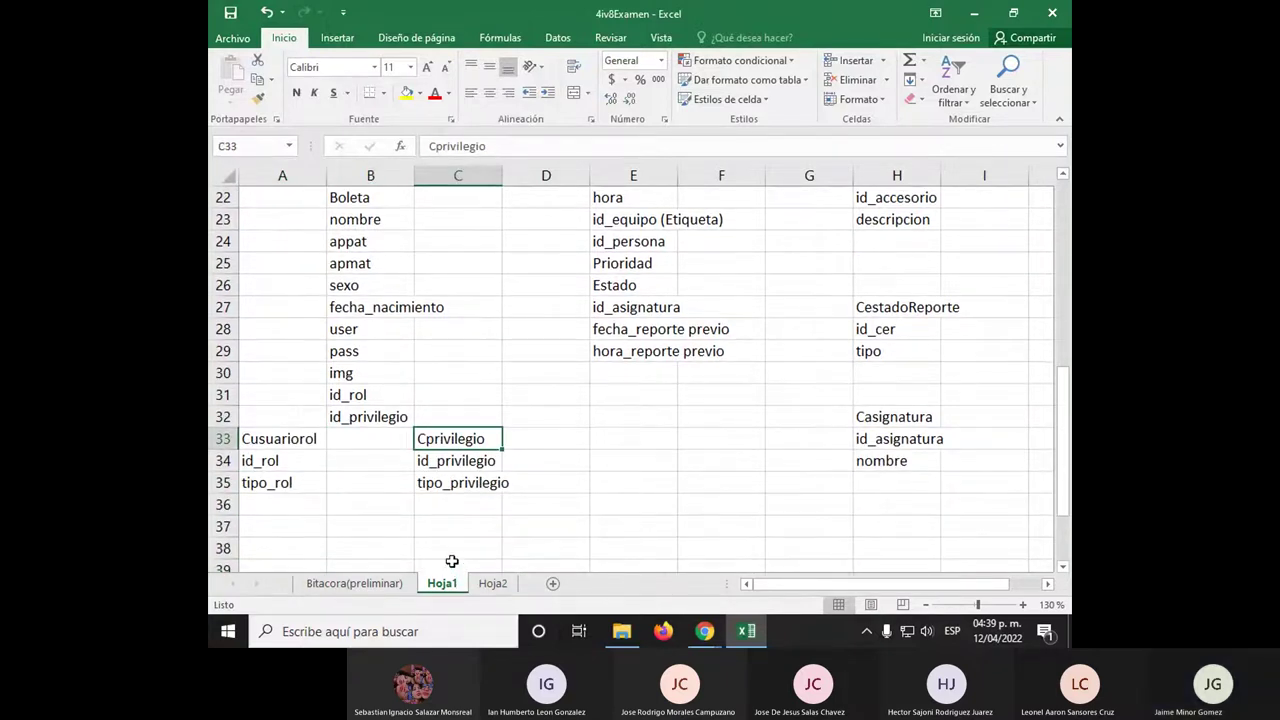
pyautogui.scroll(2, 534, 496)
pyautogui.click(643, 249)
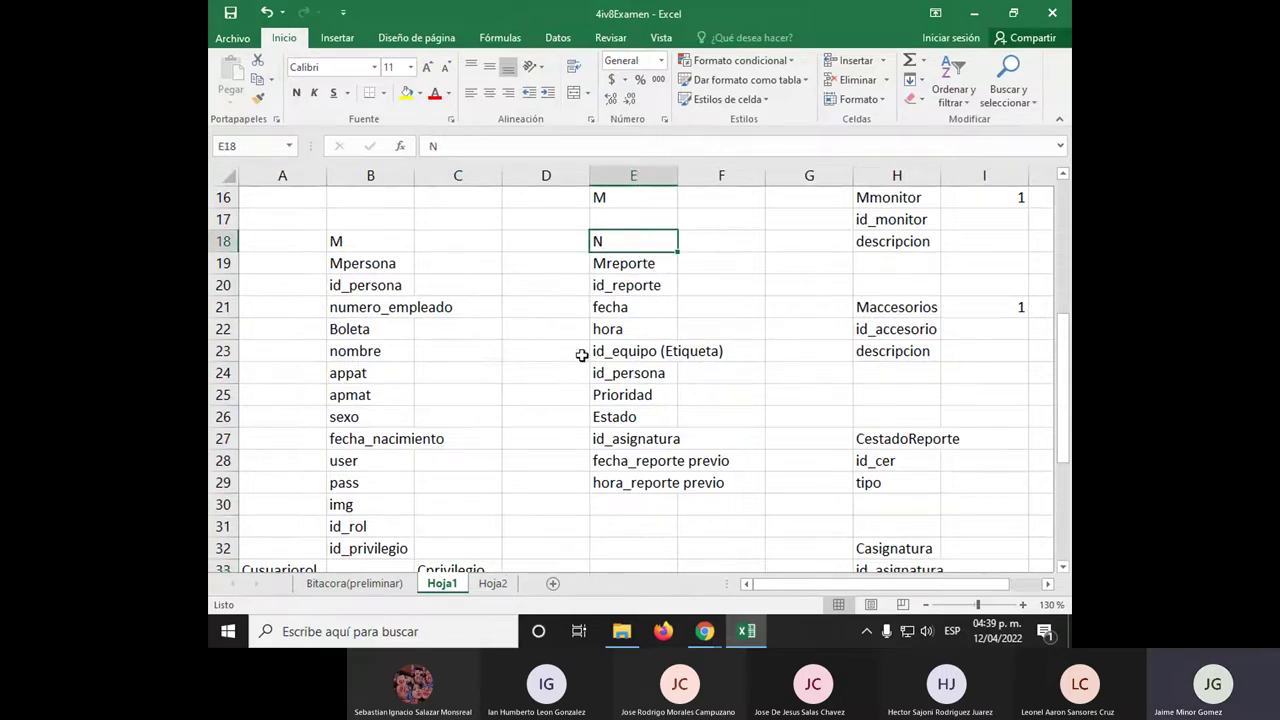
# Review the Mreporte table from its heading through hora_reporte previo, including id_reporte and id_equipo (Etiqueta)
pyautogui.click(640, 256)
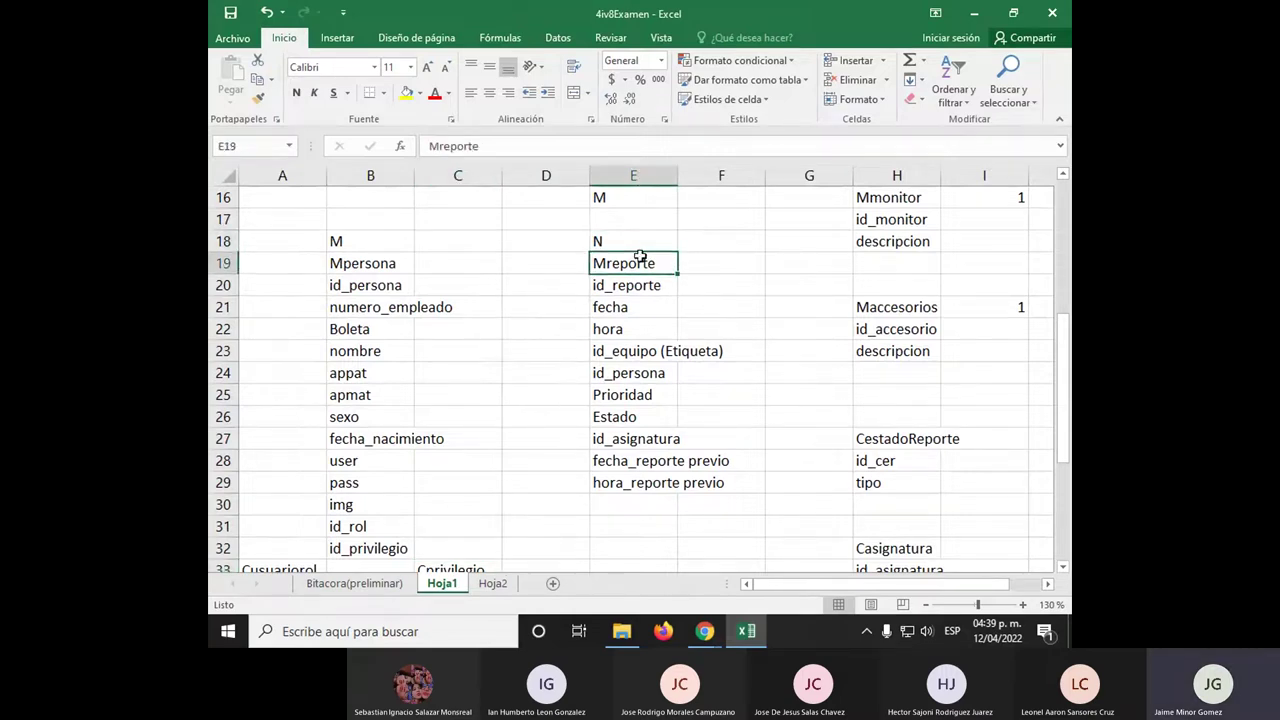
pyautogui.moveTo(628, 259); pyautogui.dragTo(622, 488)
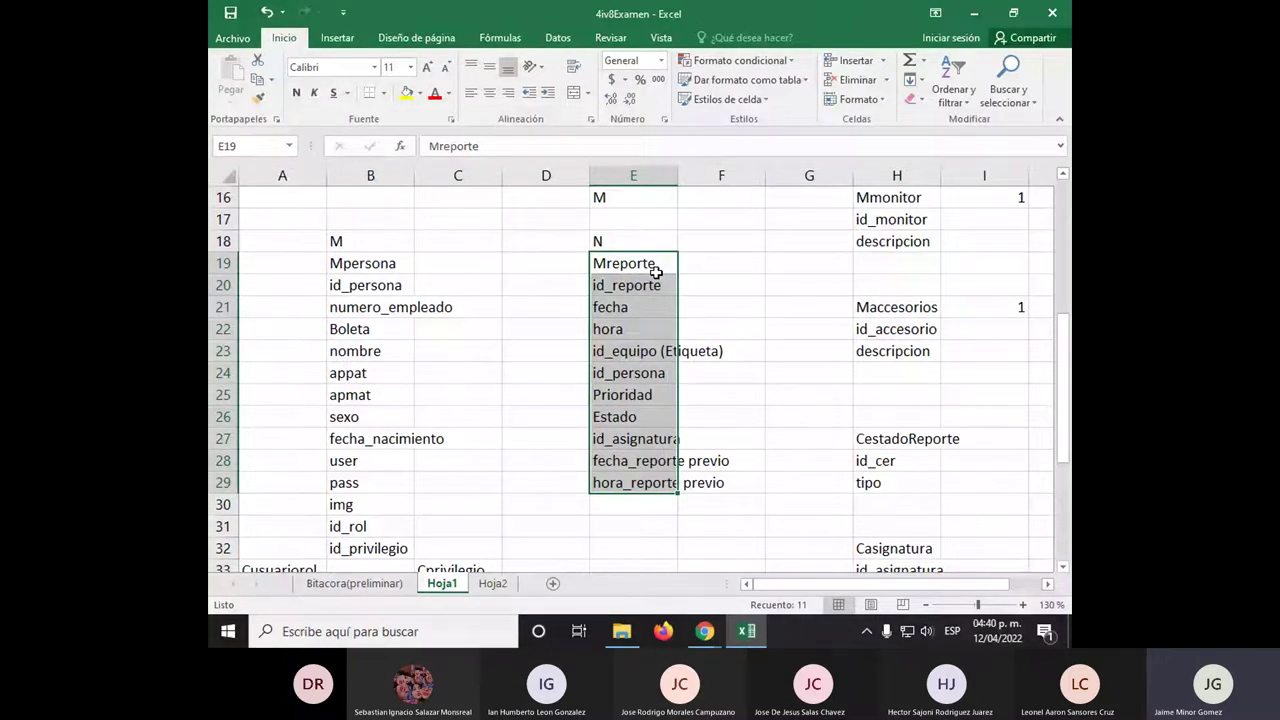
pyautogui.click(656, 258)
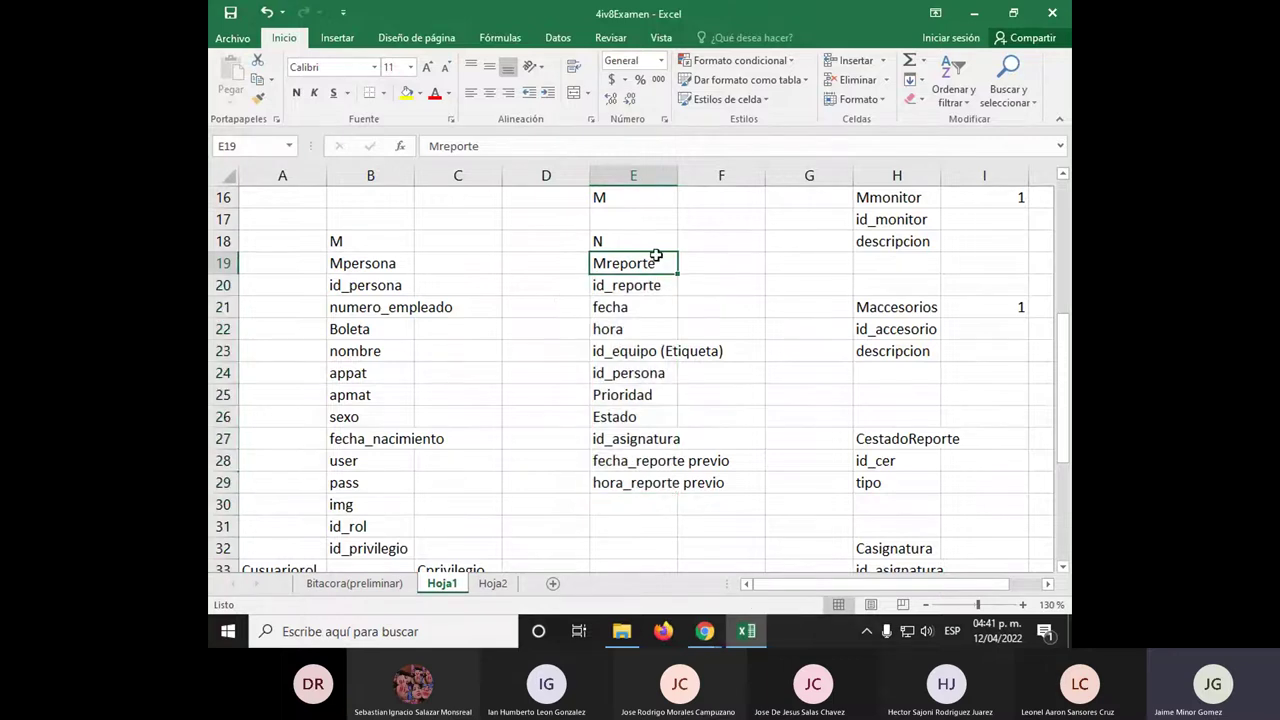
pyautogui.scroll(-3, 631, 285)
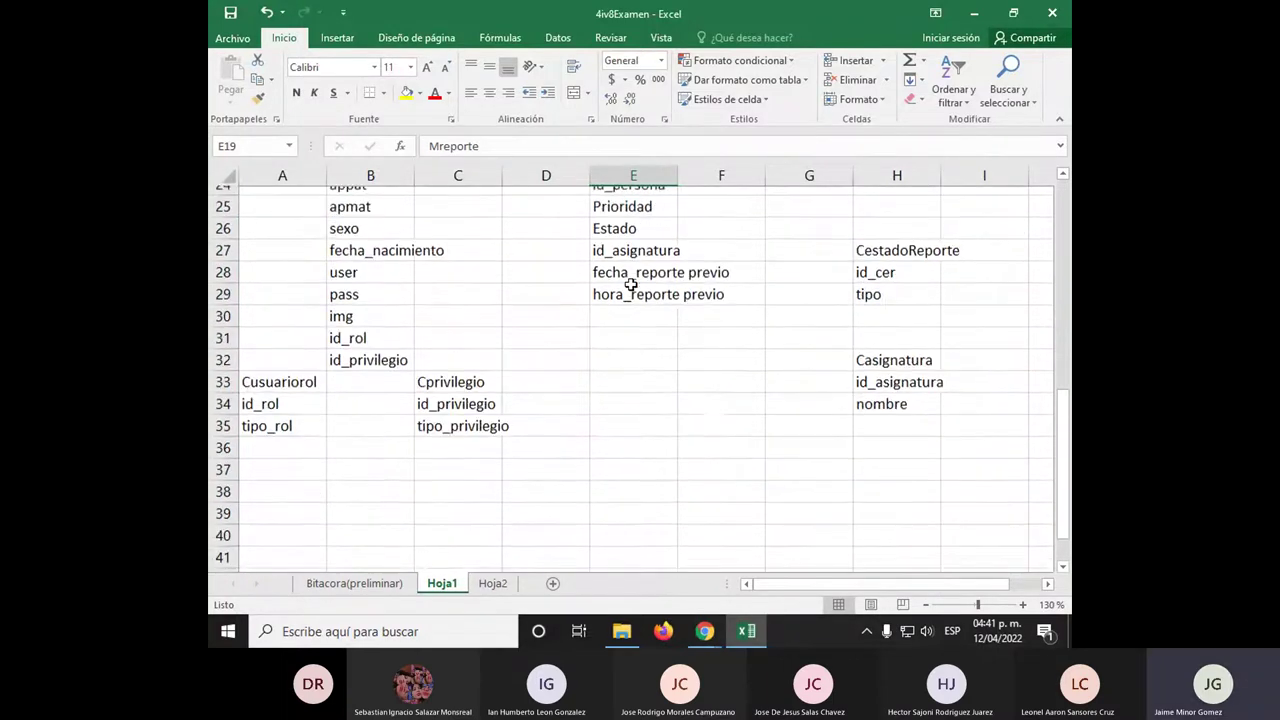
pyautogui.scroll(3, 631, 285)
pyautogui.click(633, 286)
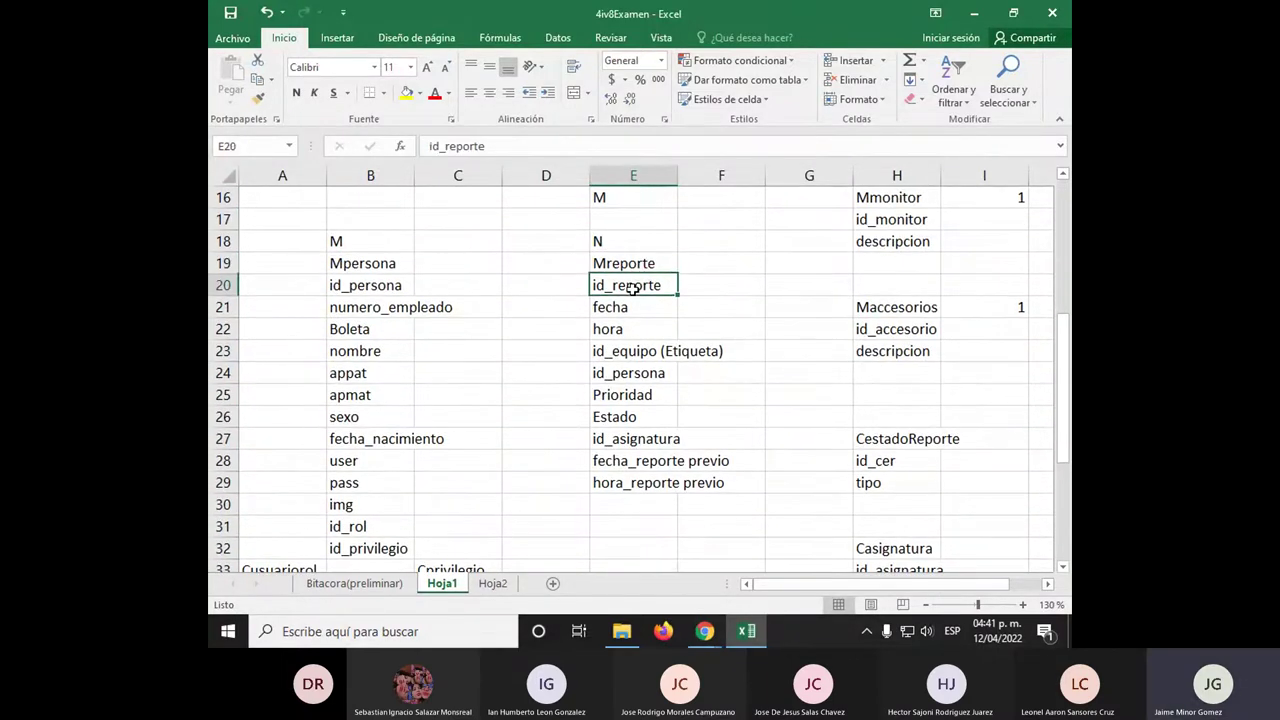
pyautogui.click(647, 352)
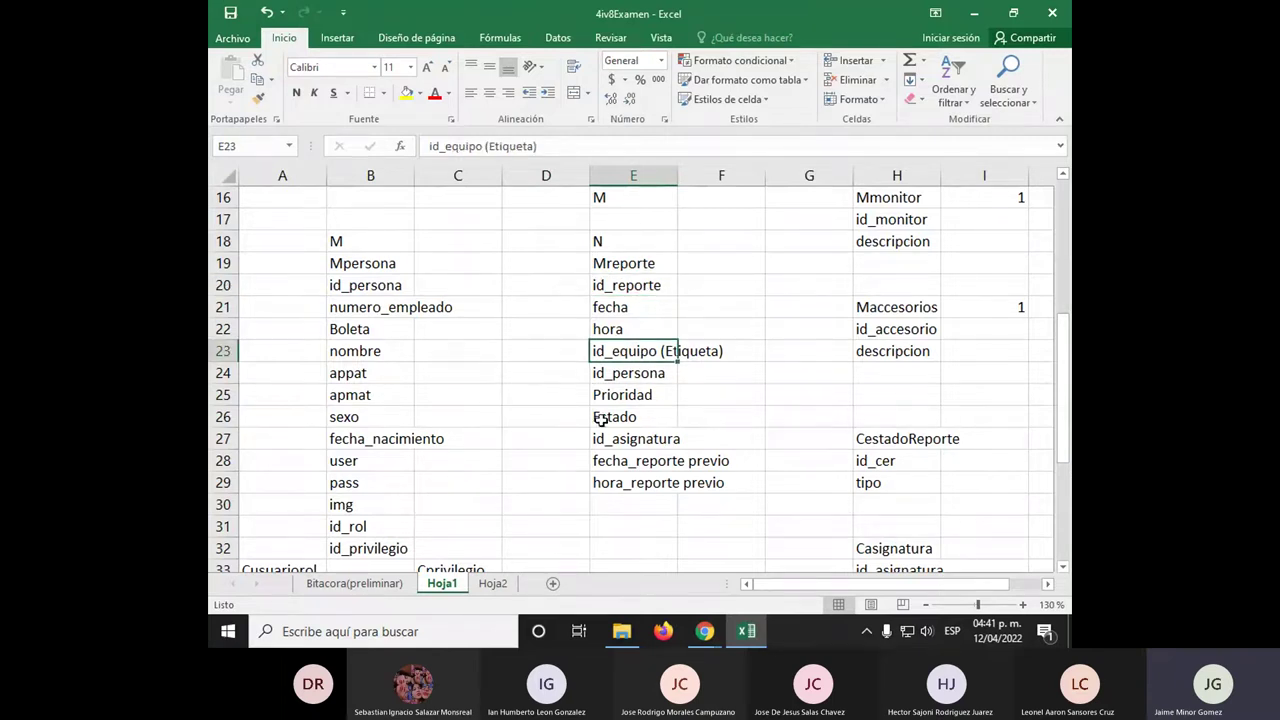
# Examine the id_reporte, fecha and hora fields of Mreporte at 180% zoom
pyautogui.click(1023, 605)
pyautogui.click(1023, 605)
pyautogui.click(1023, 605)
pyautogui.click(1023, 605)
pyautogui.click(1023, 605)
pyautogui.moveTo(830, 585); pyautogui.dragTo(865, 587)
pyautogui.click(574, 262)
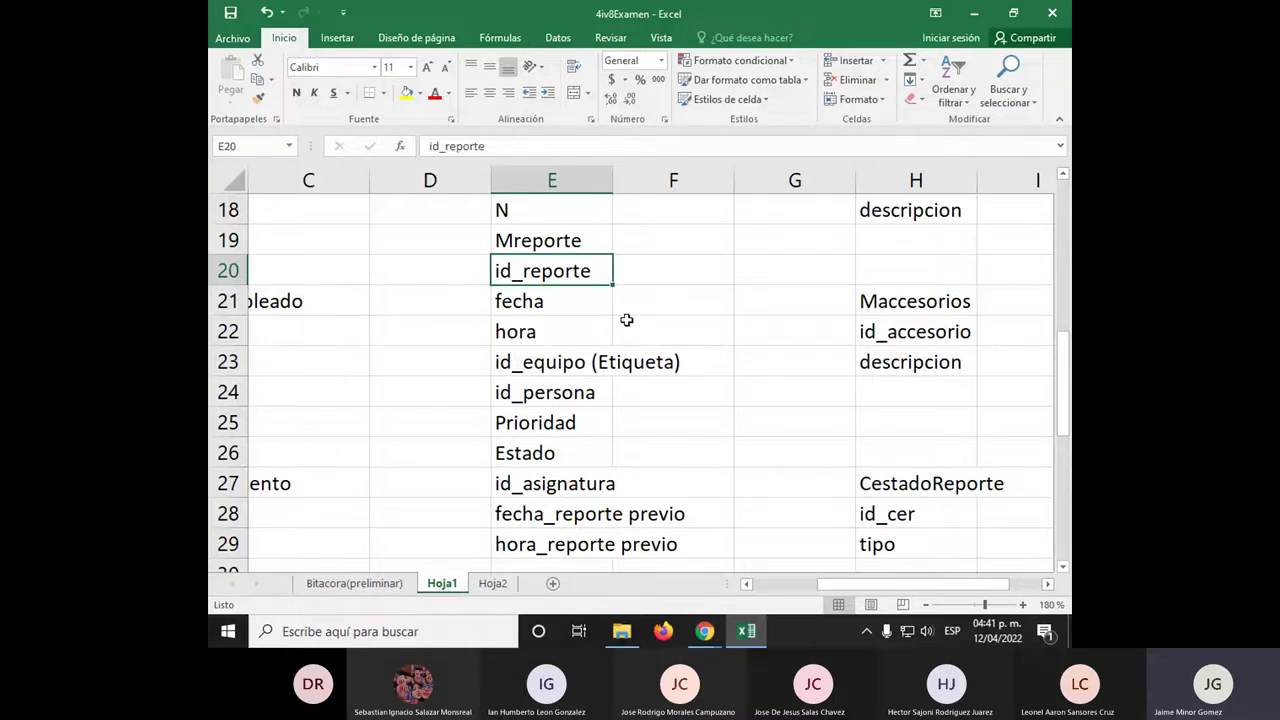
pyautogui.click(543, 298)
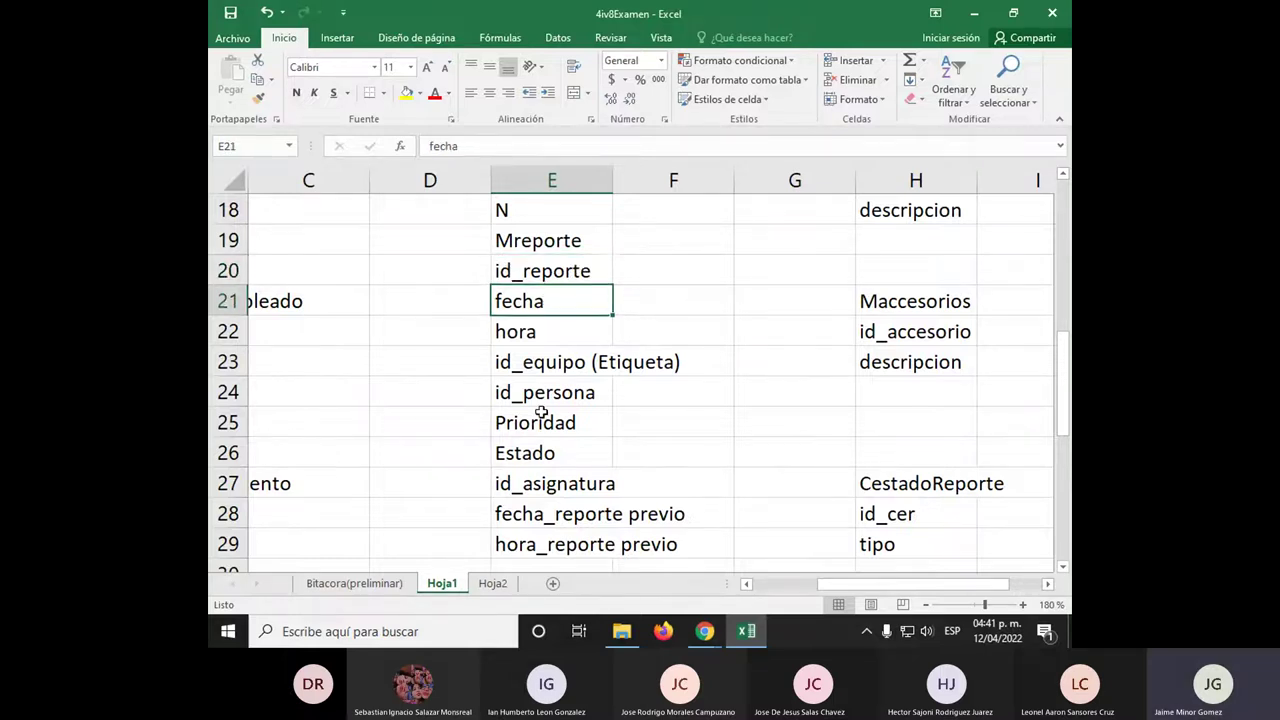
pyautogui.click(561, 332)
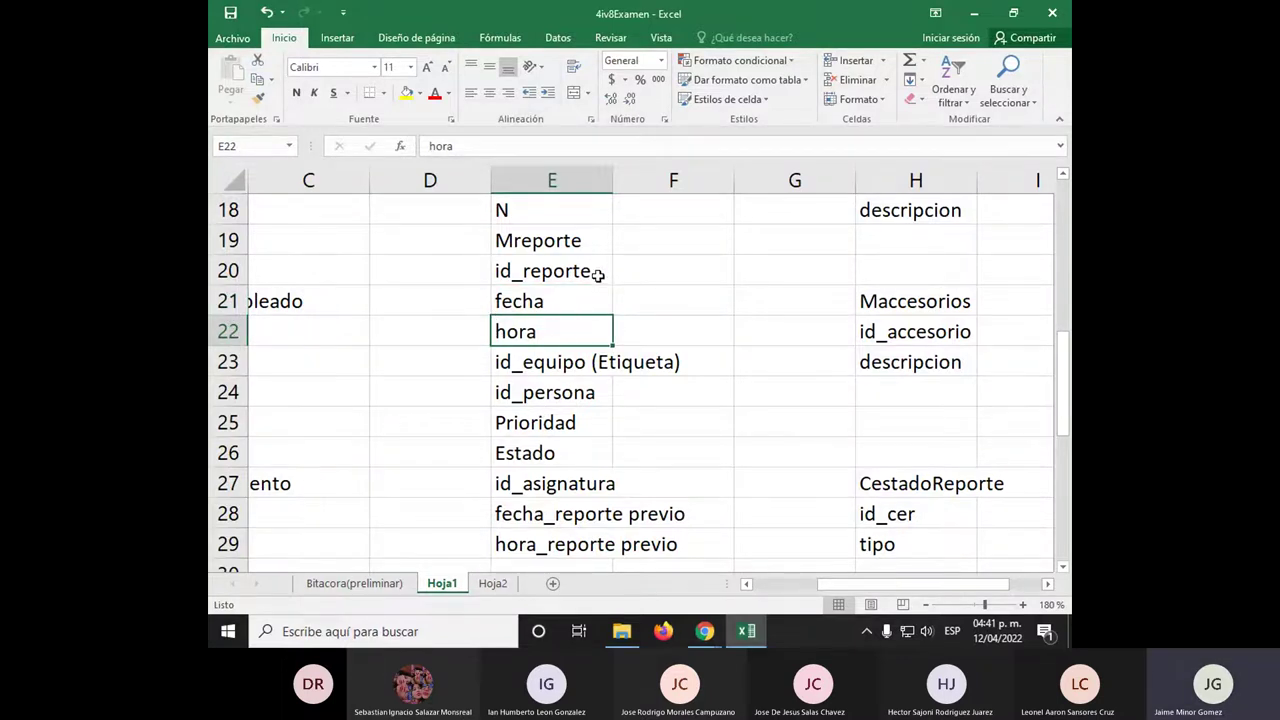
pyautogui.click(597, 276)
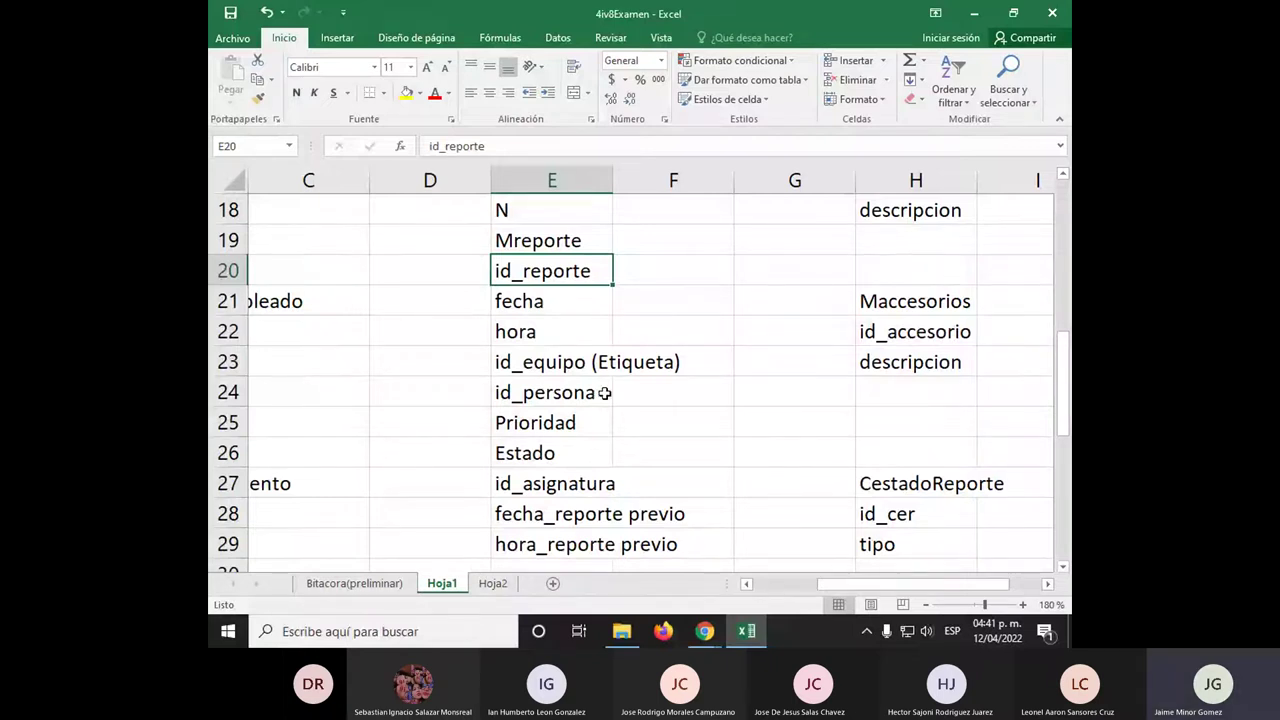
pyautogui.click(566, 309)
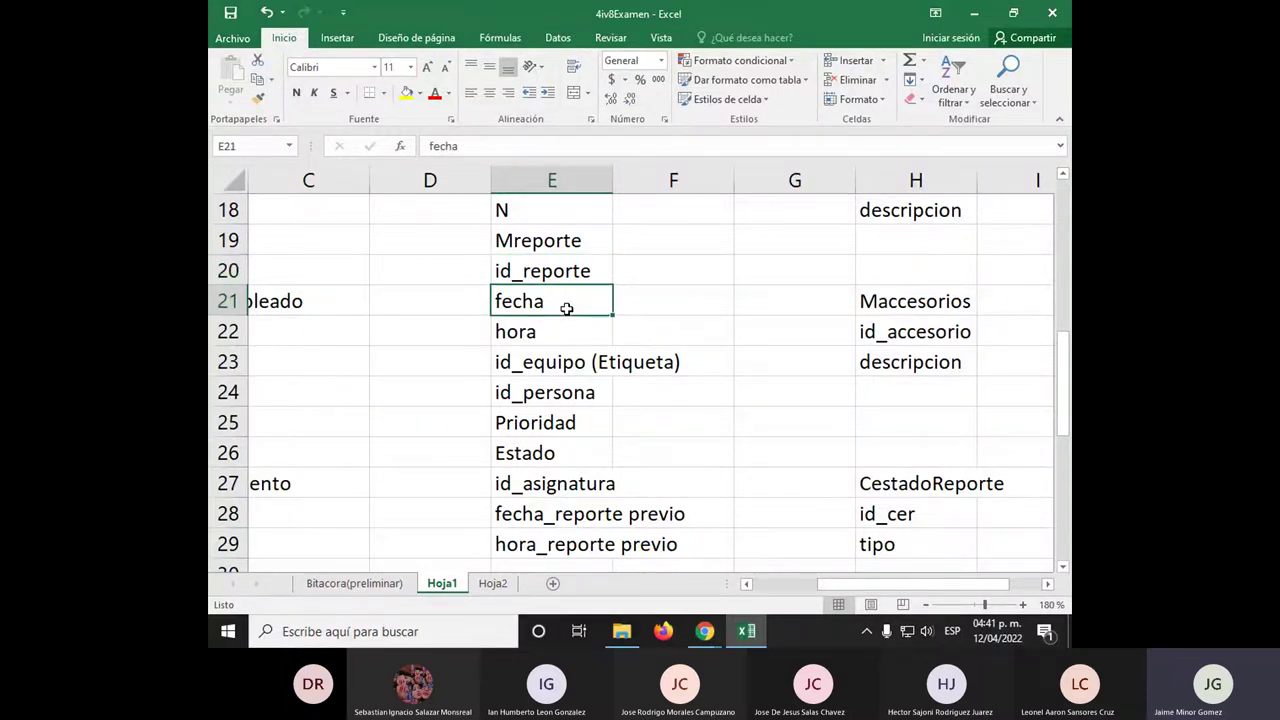
pyautogui.click(543, 329)
pyautogui.press('Up')
pyautogui.press('Up')
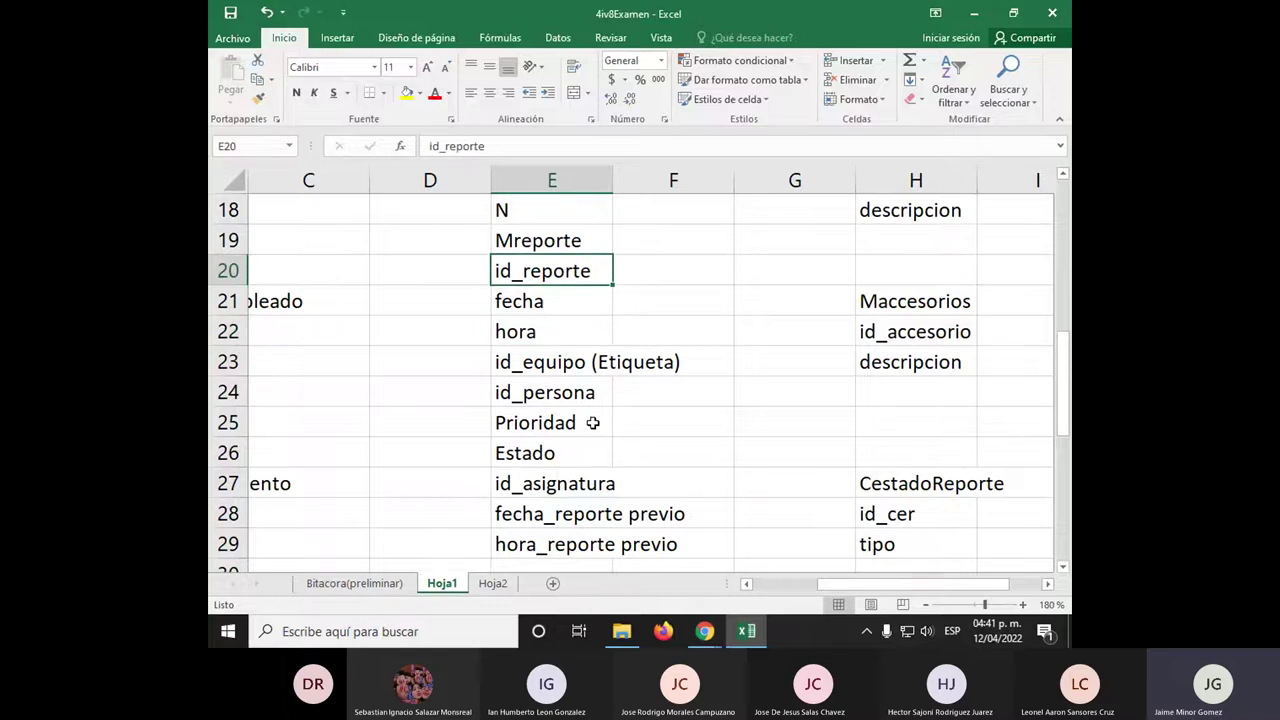
# Examine the id_reporte, fecha, hora and id_equipo (Etiqueta) fields of the Mreporte table
pyautogui.click(574, 369)
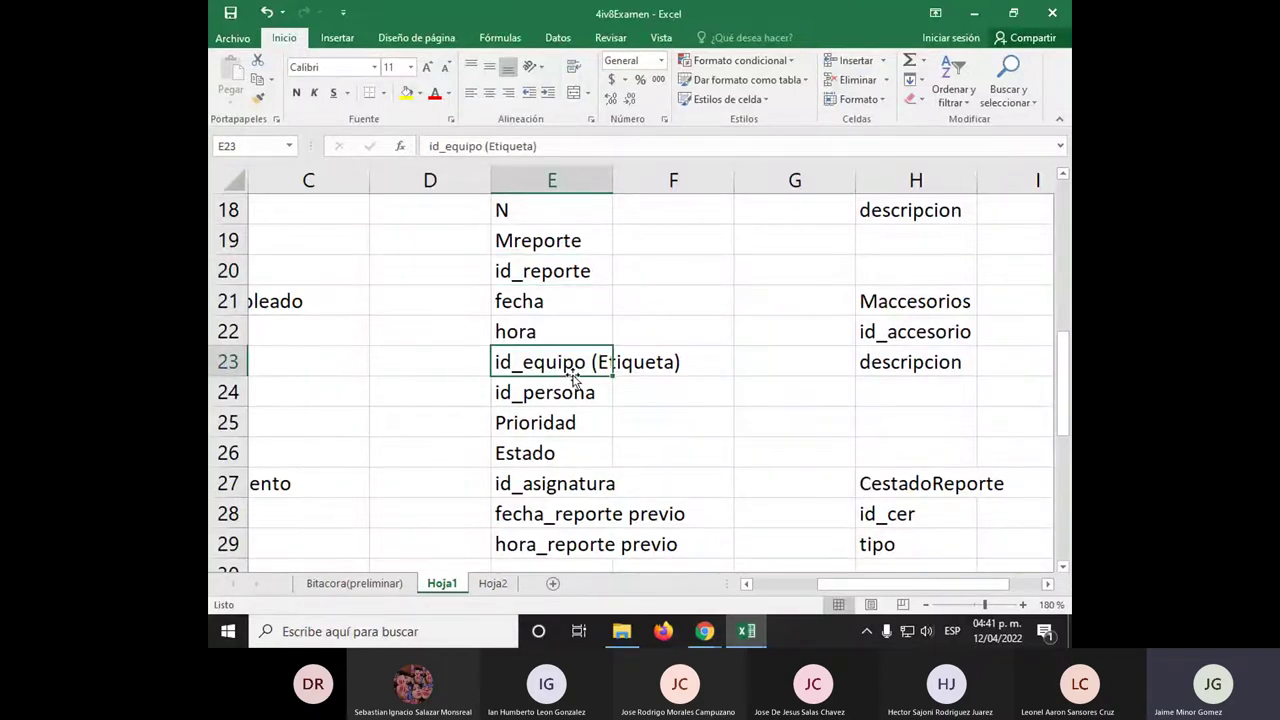
pyautogui.moveTo(677, 363); pyautogui.dragTo(565, 367)
pyautogui.click(563, 303)
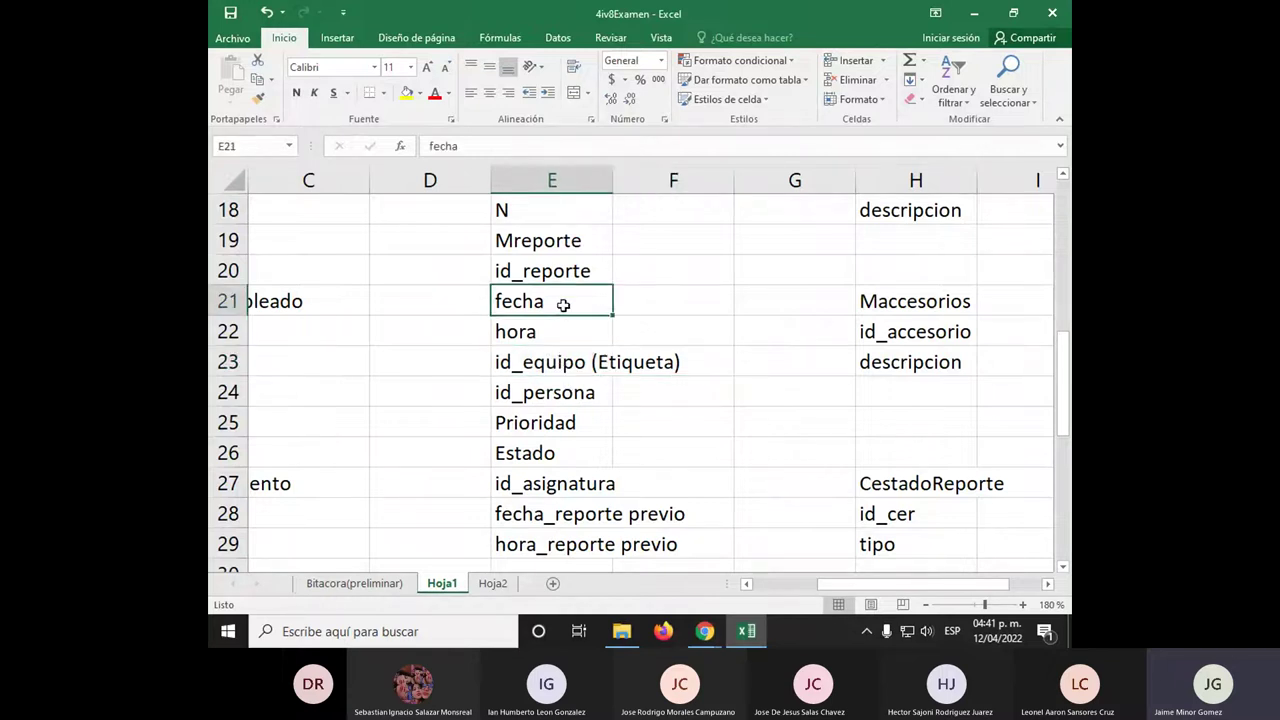
pyautogui.click(562, 338)
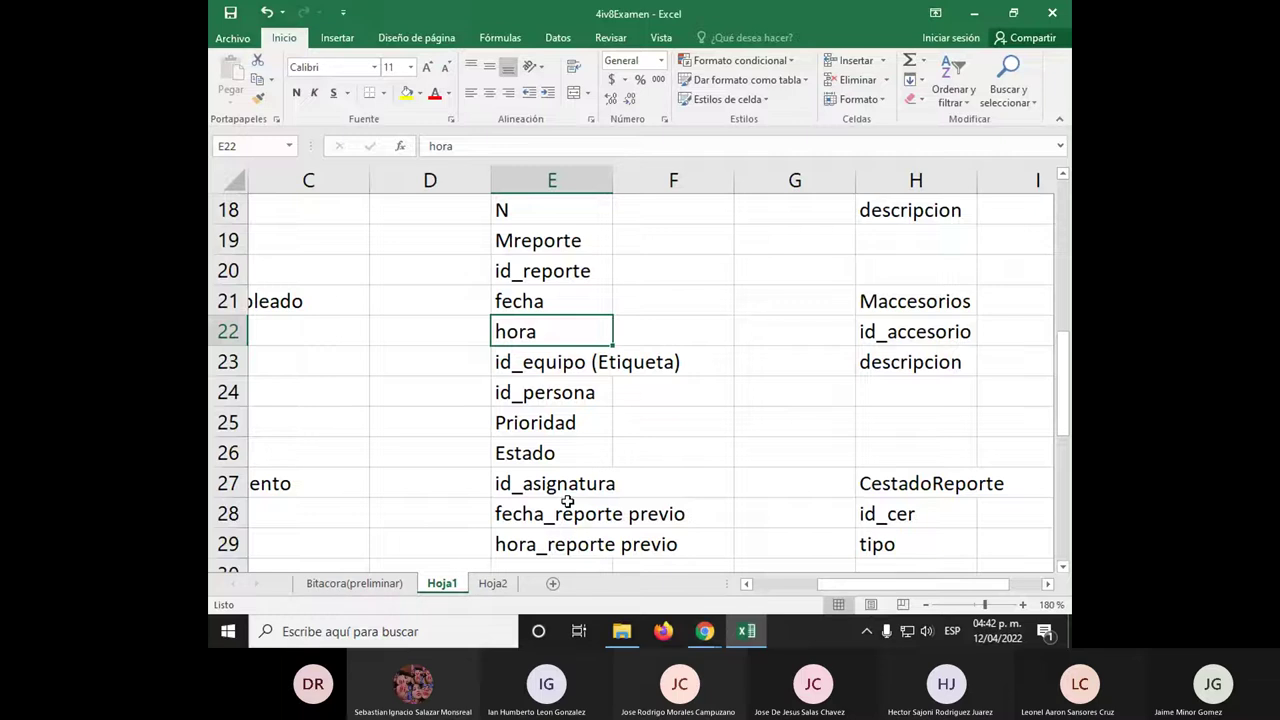
pyautogui.click(575, 362)
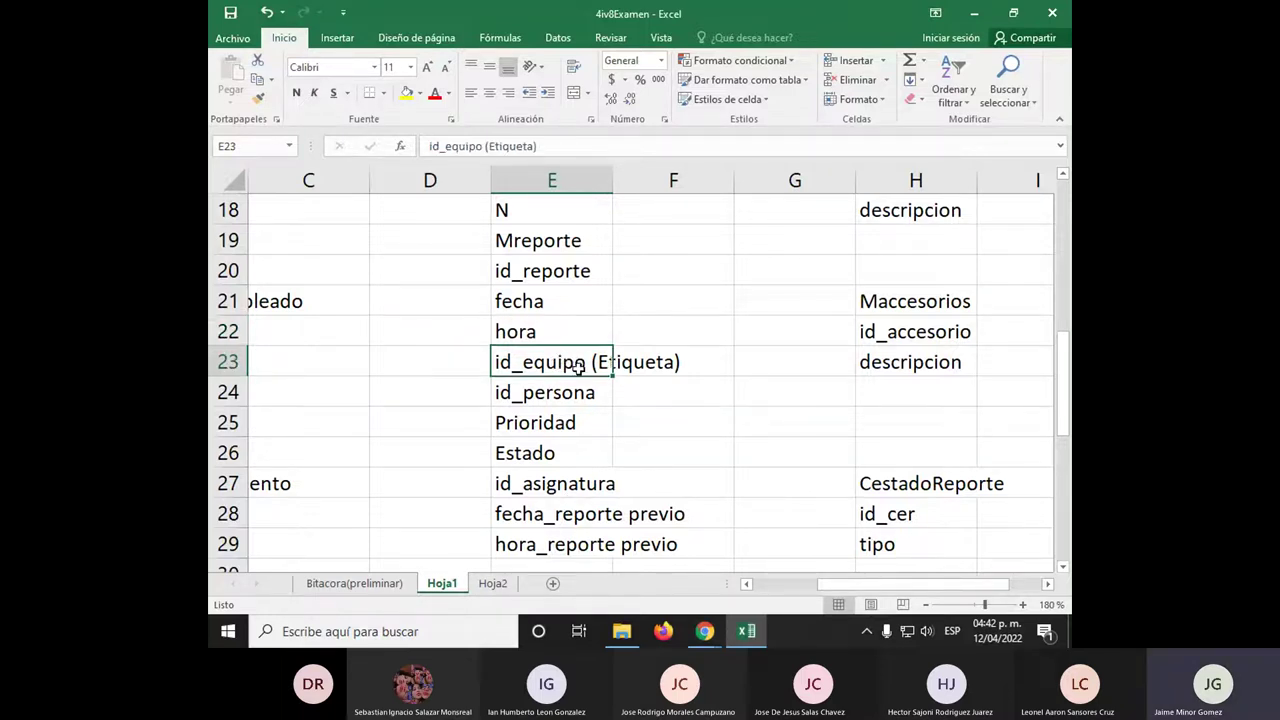
pyautogui.click(597, 272)
pyautogui.click(563, 304)
pyautogui.click(562, 329)
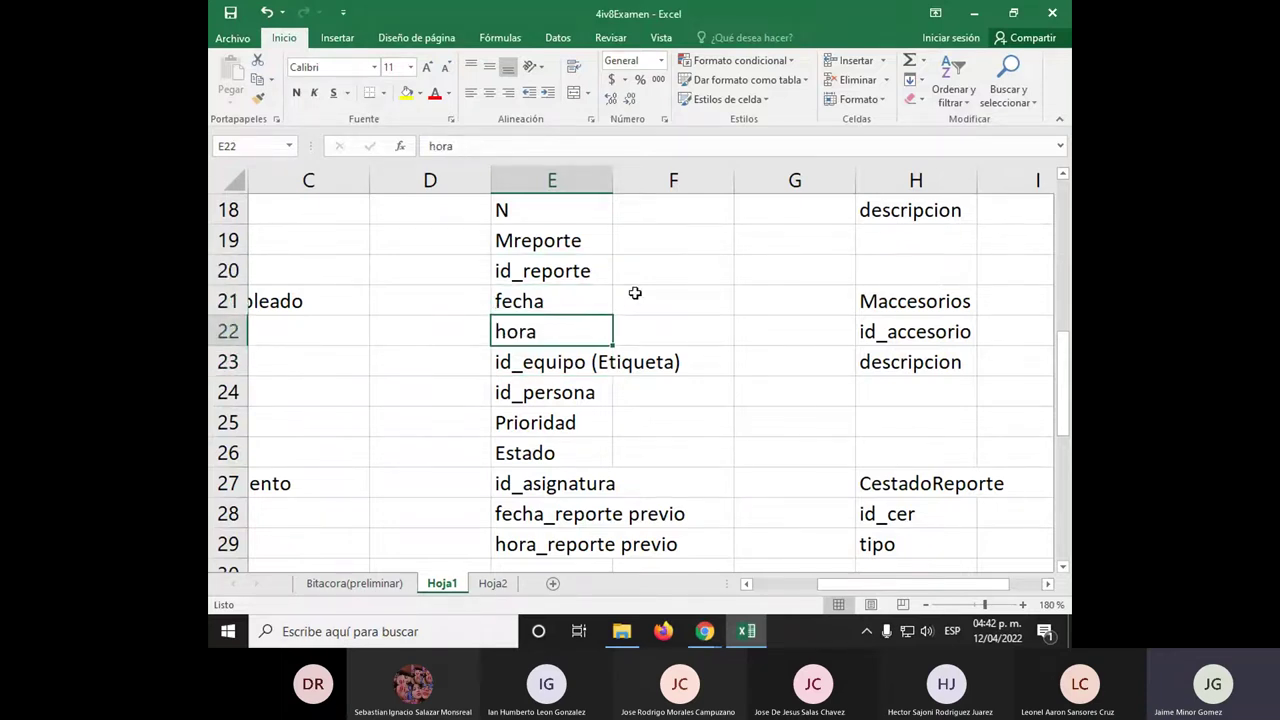
pyautogui.click(598, 273)
pyautogui.click(569, 303)
pyautogui.click(570, 329)
pyautogui.press('Down')
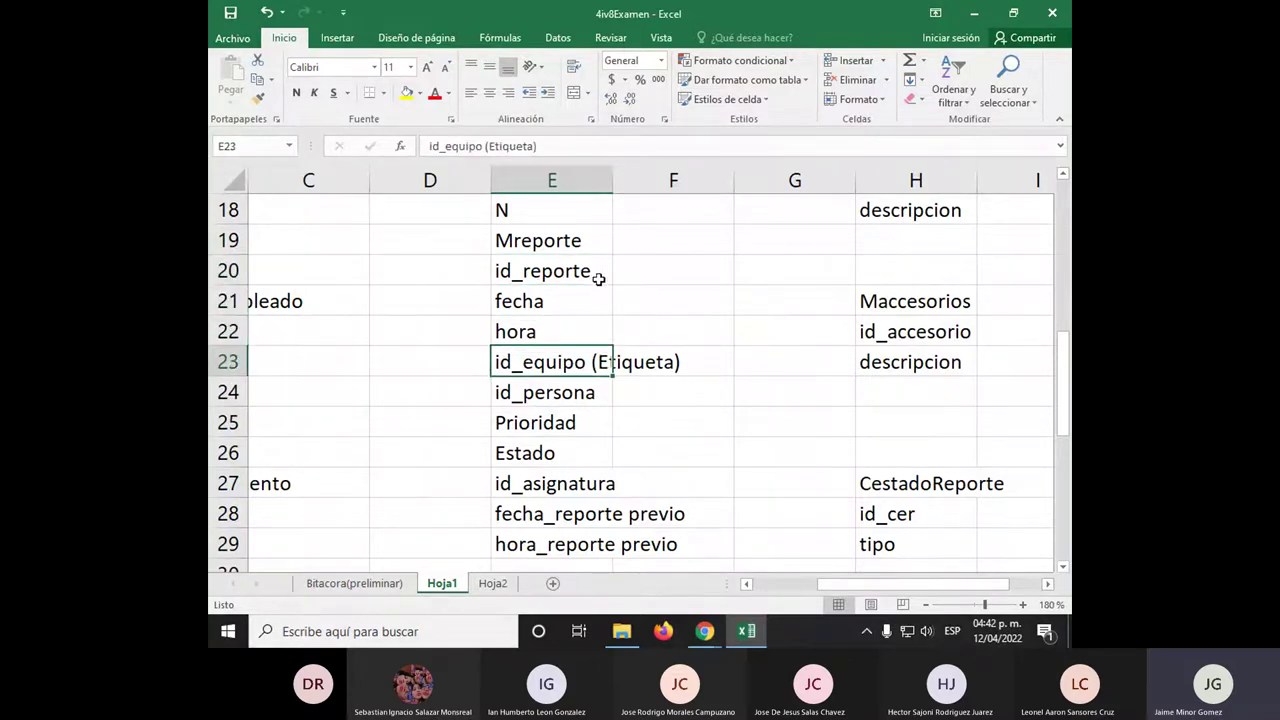
# Compare Mreporte's id_reporte key with its id_equipo (Etiqueta) and id_persona fields
pyautogui.click(597, 276)
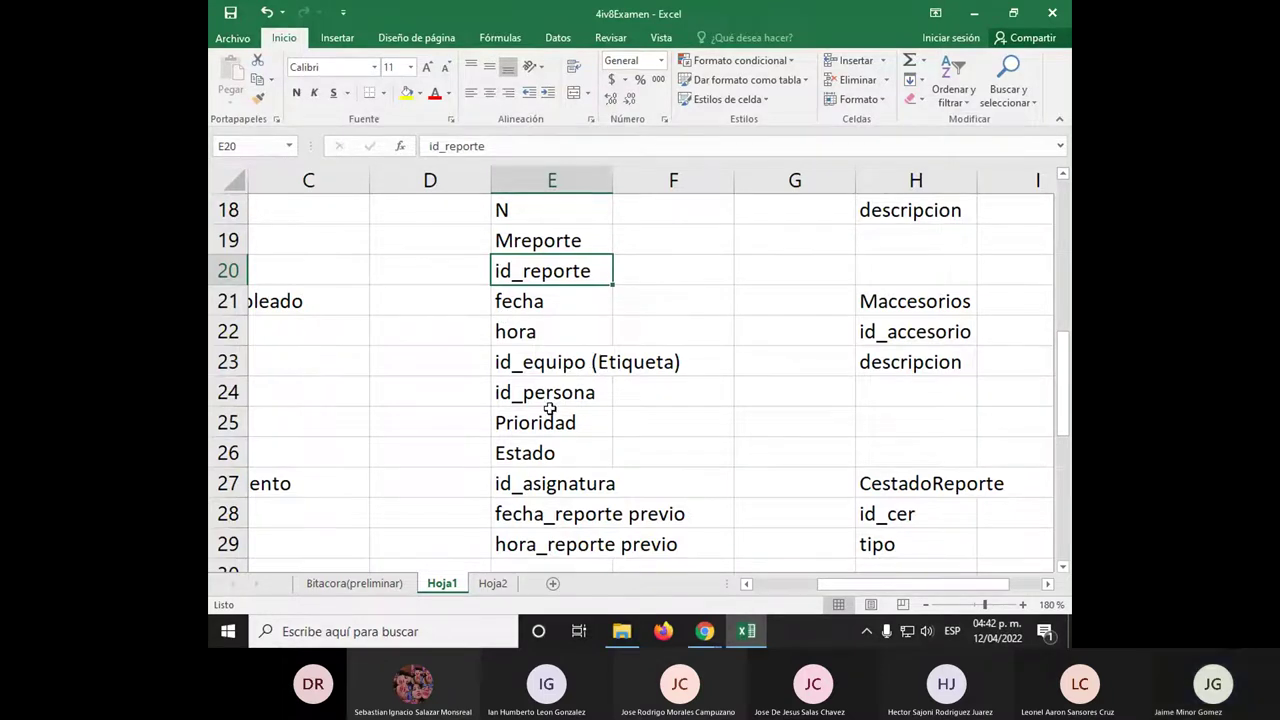
pyautogui.click(558, 396)
pyautogui.scroll(-1, 560, 395)
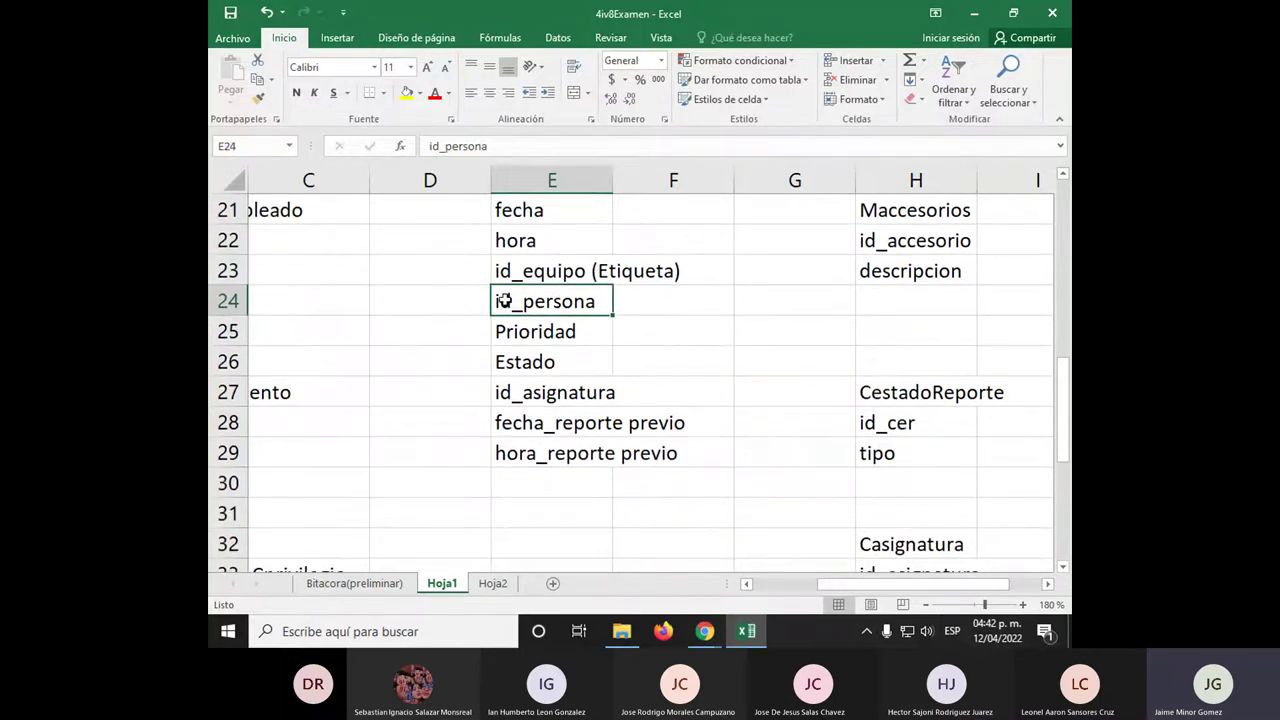
pyautogui.scroll(1, 520, 335)
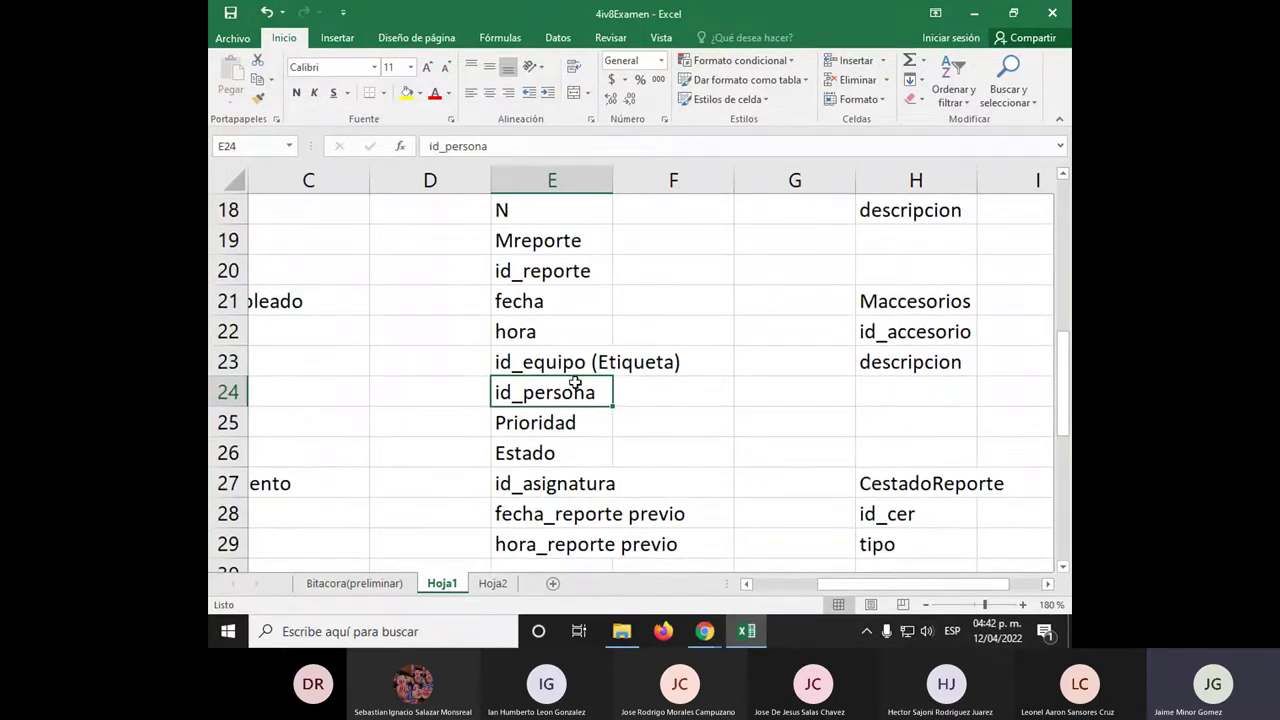
pyautogui.click(576, 362)
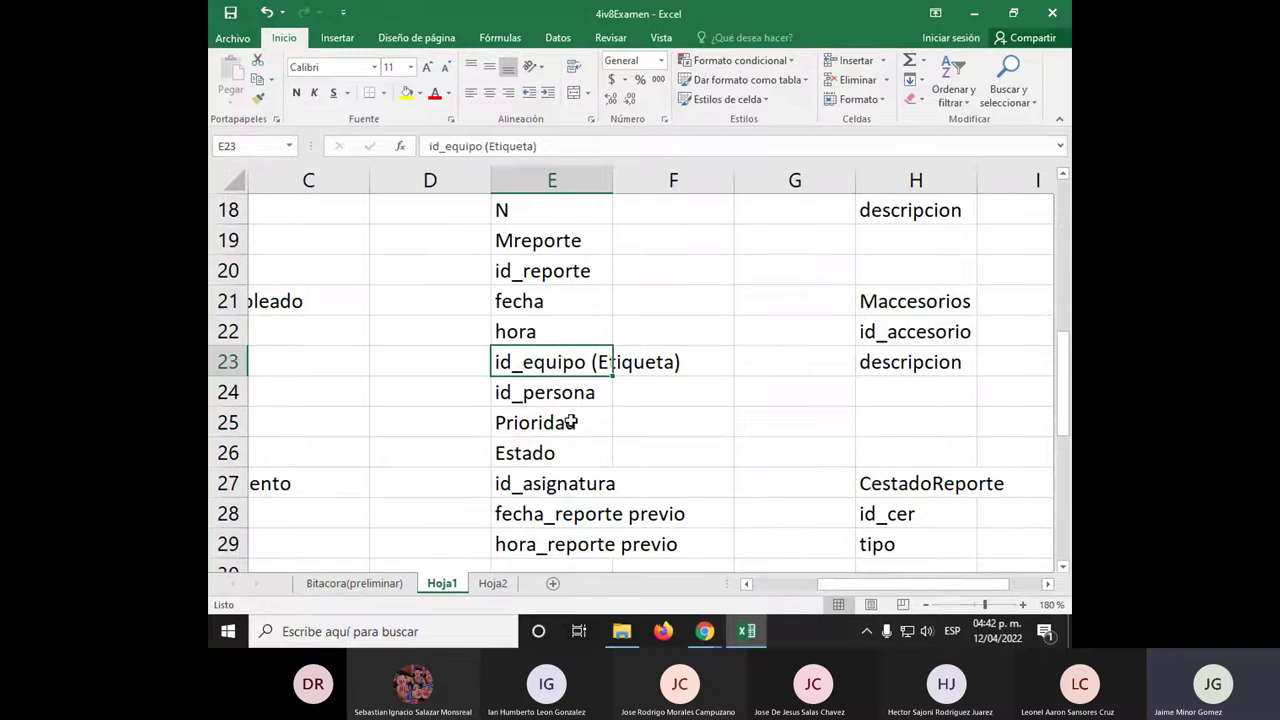
pyautogui.click(578, 397)
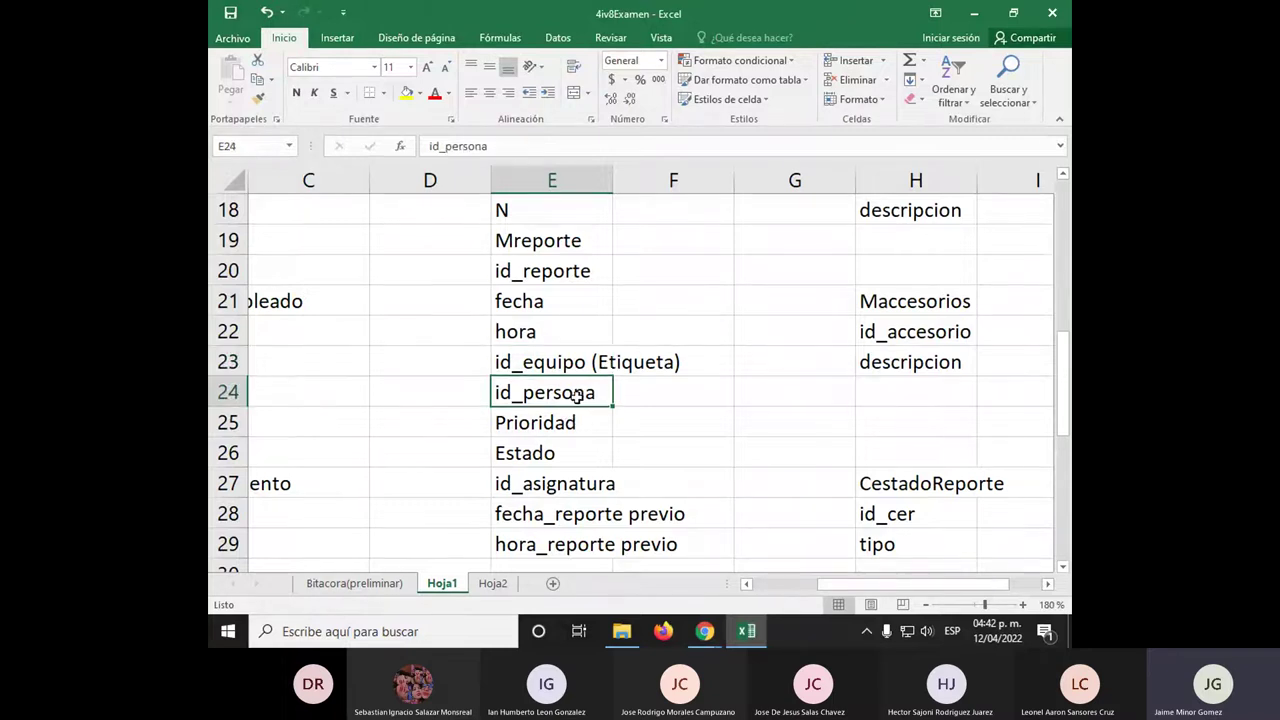
pyautogui.click(604, 274)
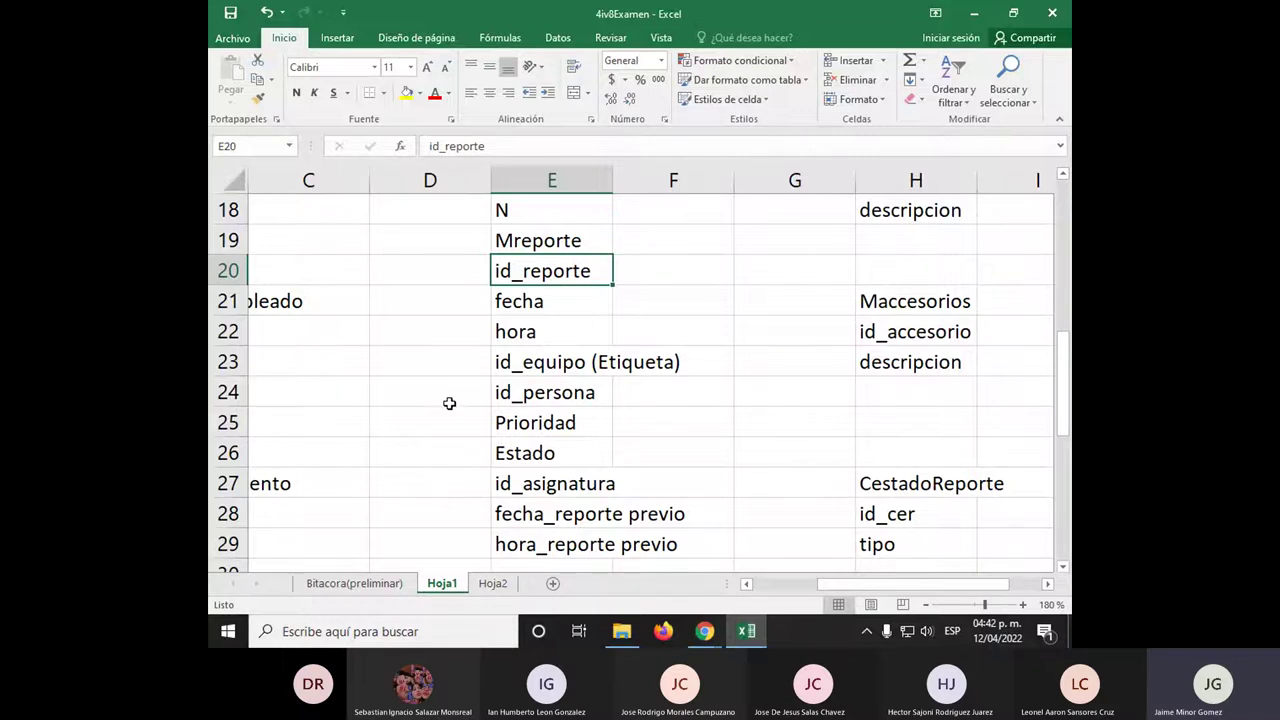
pyautogui.click(568, 397)
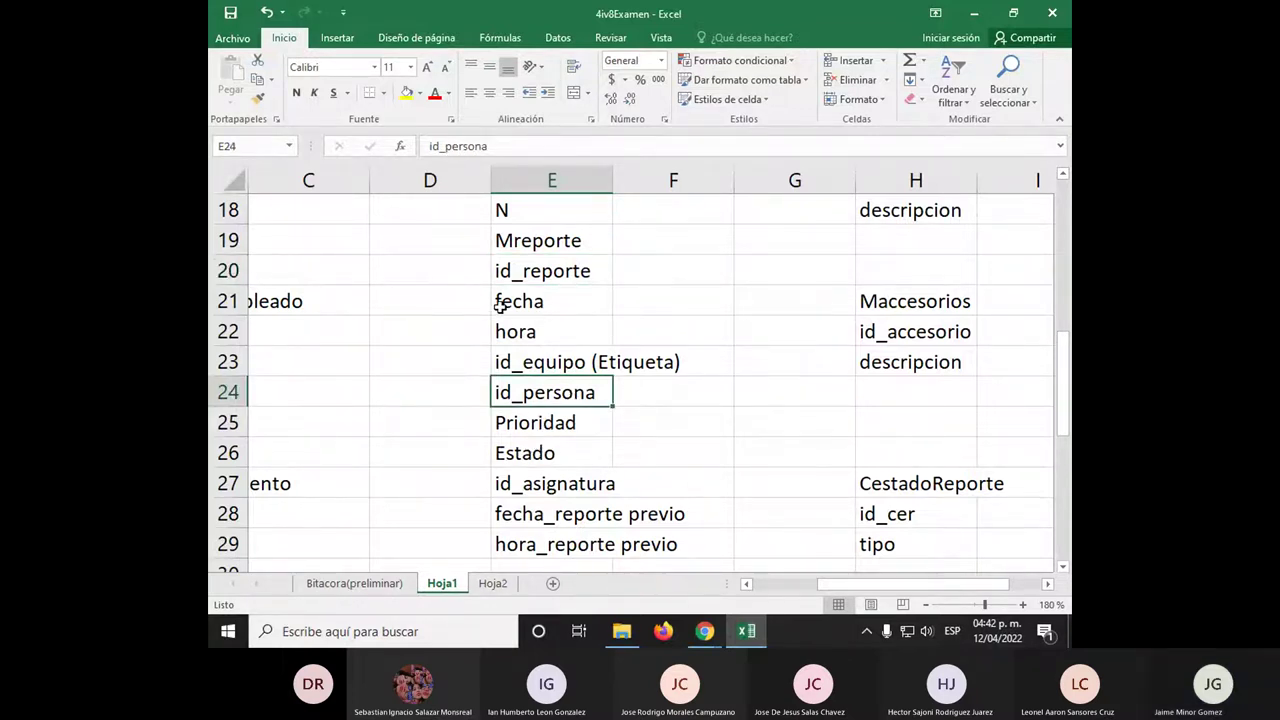
pyautogui.click(584, 370)
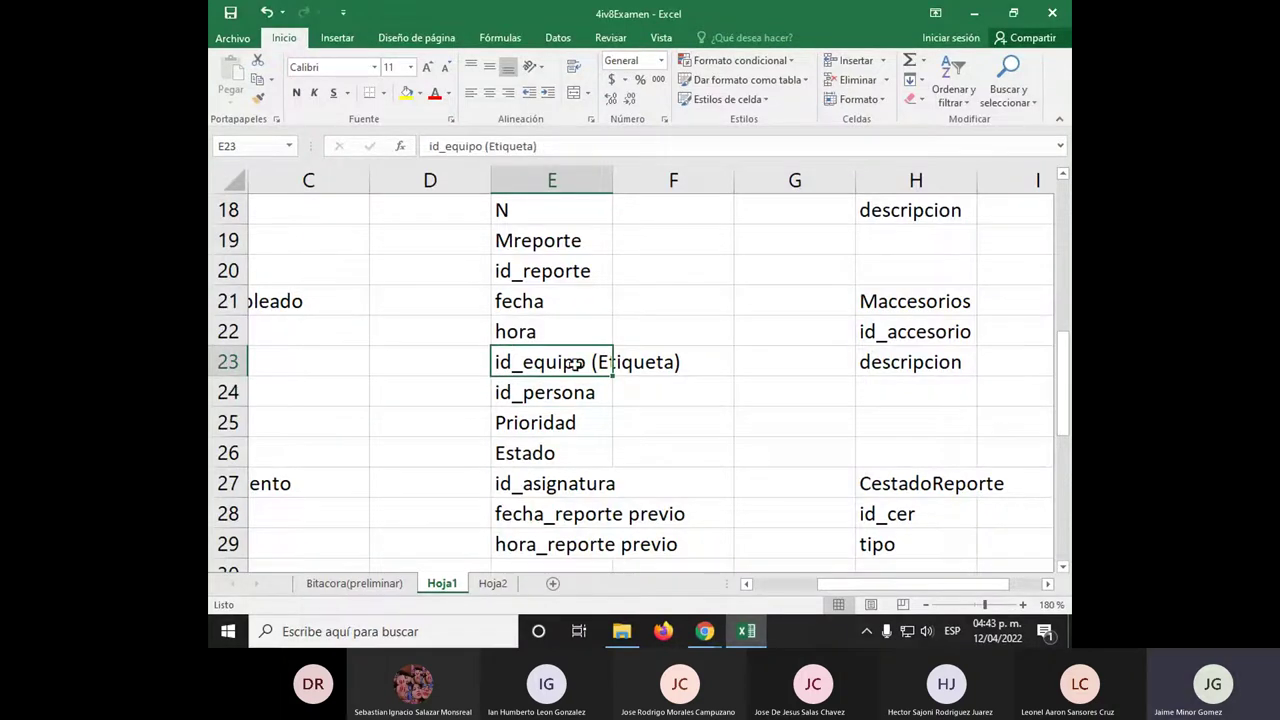
# Review the Prioridad and Estado fields of Mreporte against id_reporte, id_equipo (Etiqueta) and id_persona
pyautogui.click(545, 415)
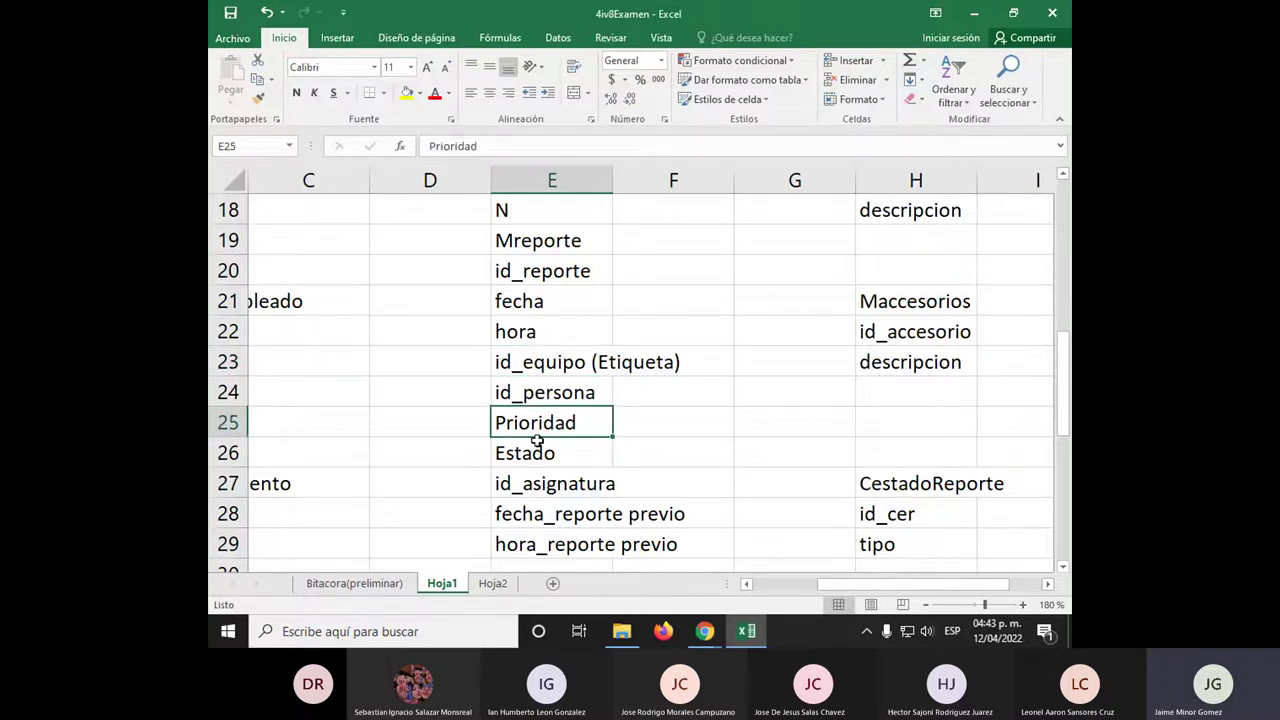
pyautogui.click(590, 270)
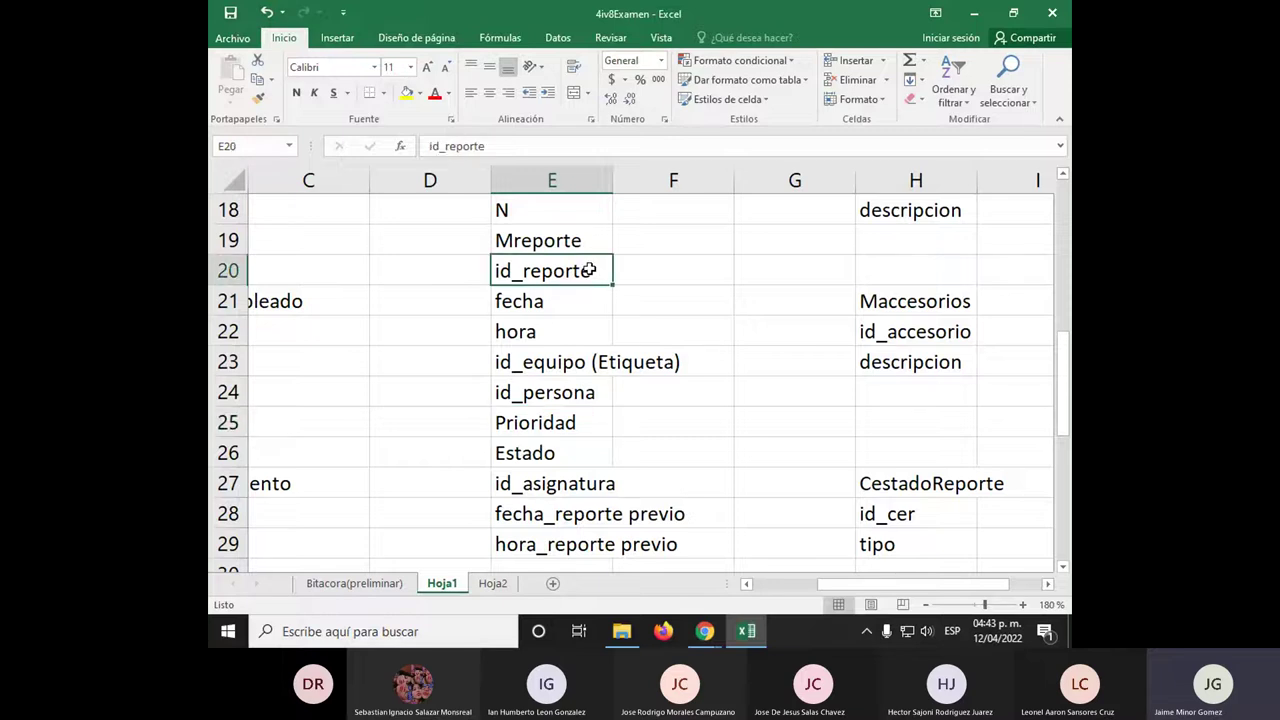
pyautogui.click(572, 364)
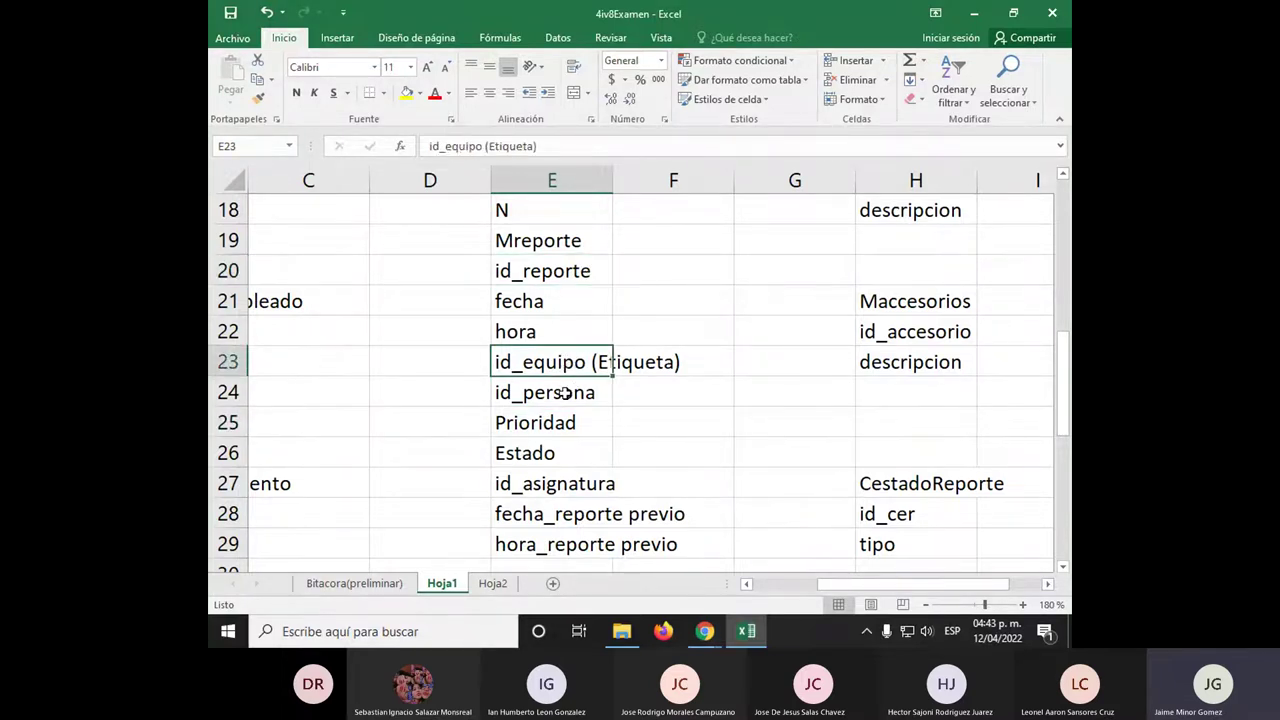
pyautogui.click(566, 394)
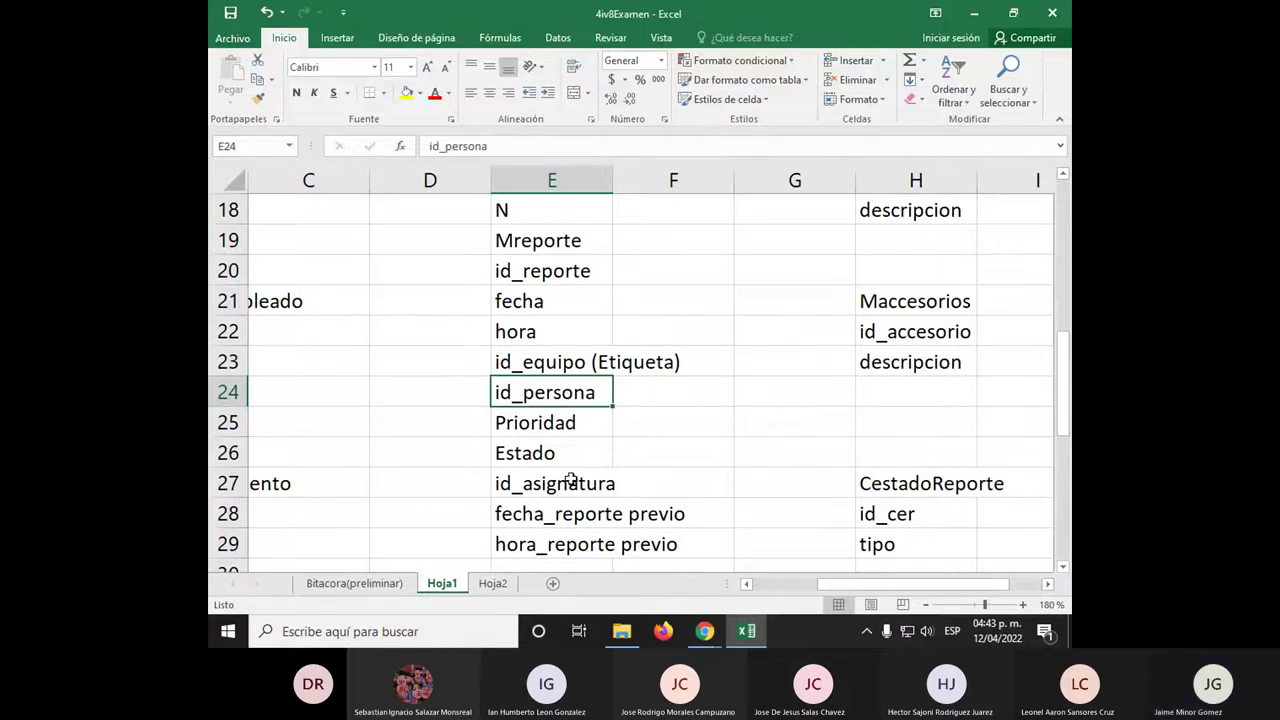
pyautogui.scroll(-1, 574, 474)
pyautogui.press('Down')
pyautogui.press('Down')
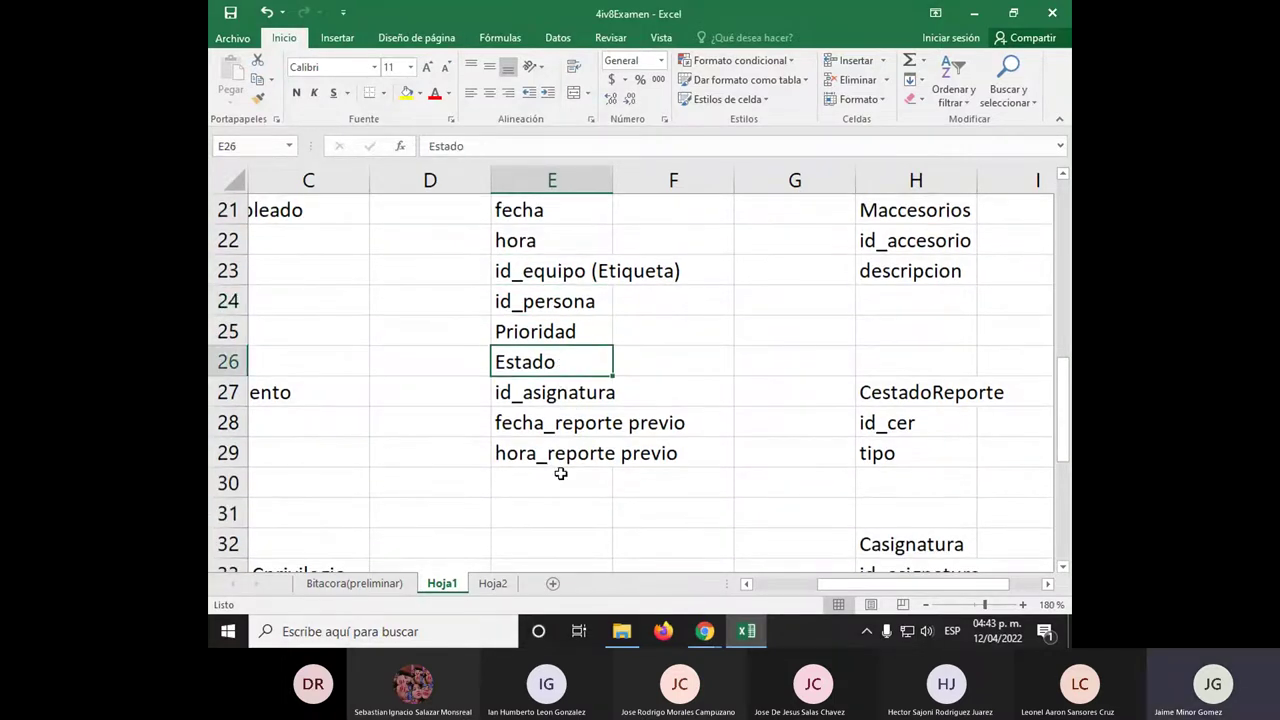
pyautogui.scroll(1, 561, 474)
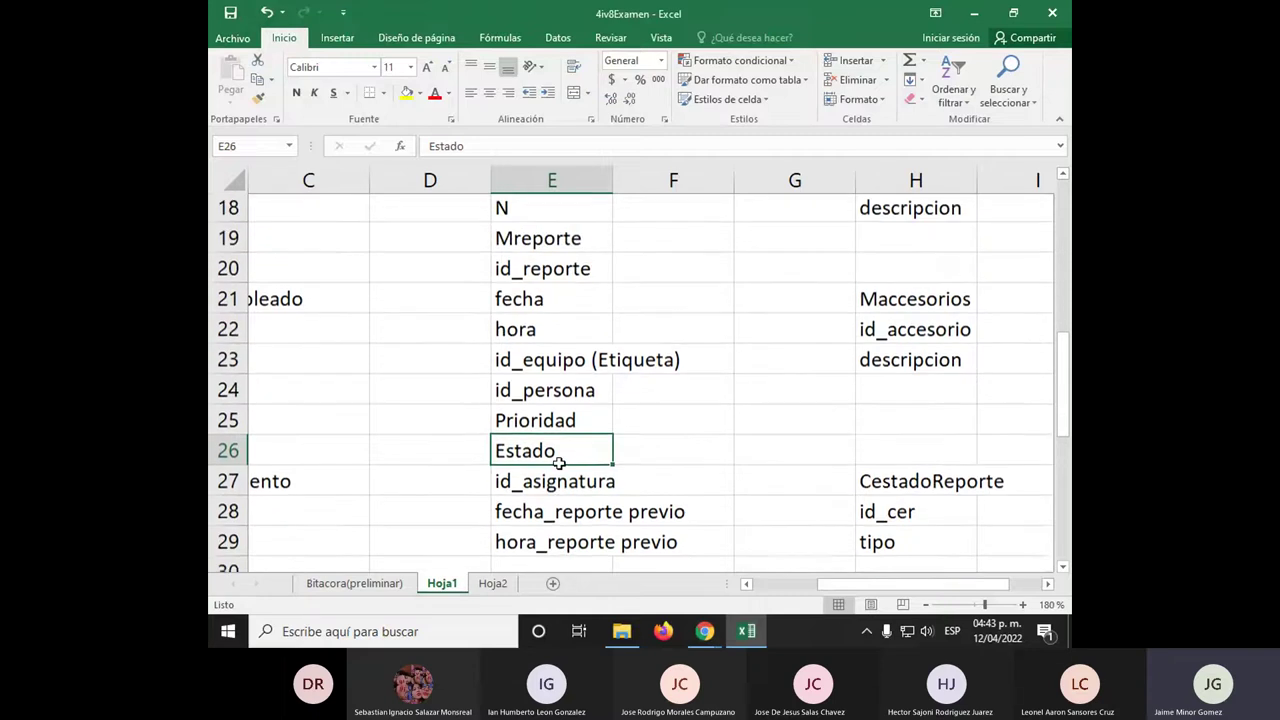
pyautogui.click(582, 265)
pyautogui.click(572, 452)
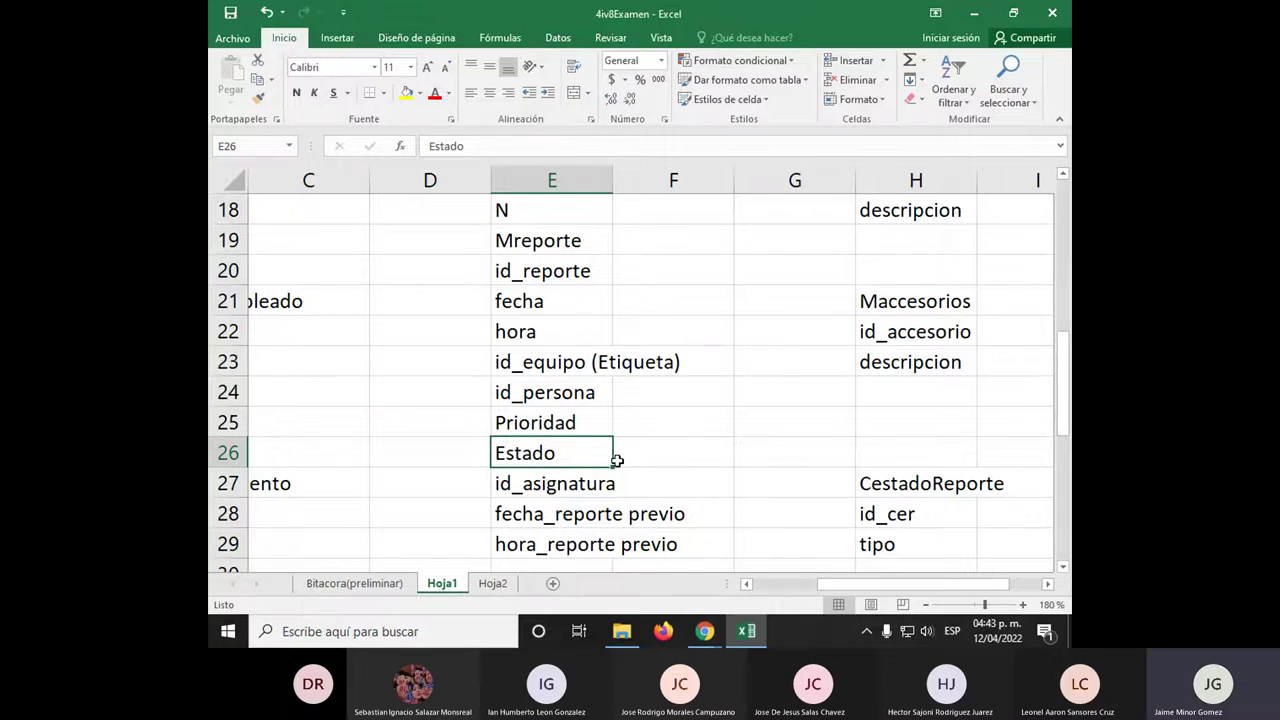
# Copy the id_cer key field from the CestadoReporte catalogue
pyautogui.scroll(-3, 617, 457)
pyautogui.scroll(1, 894, 426)
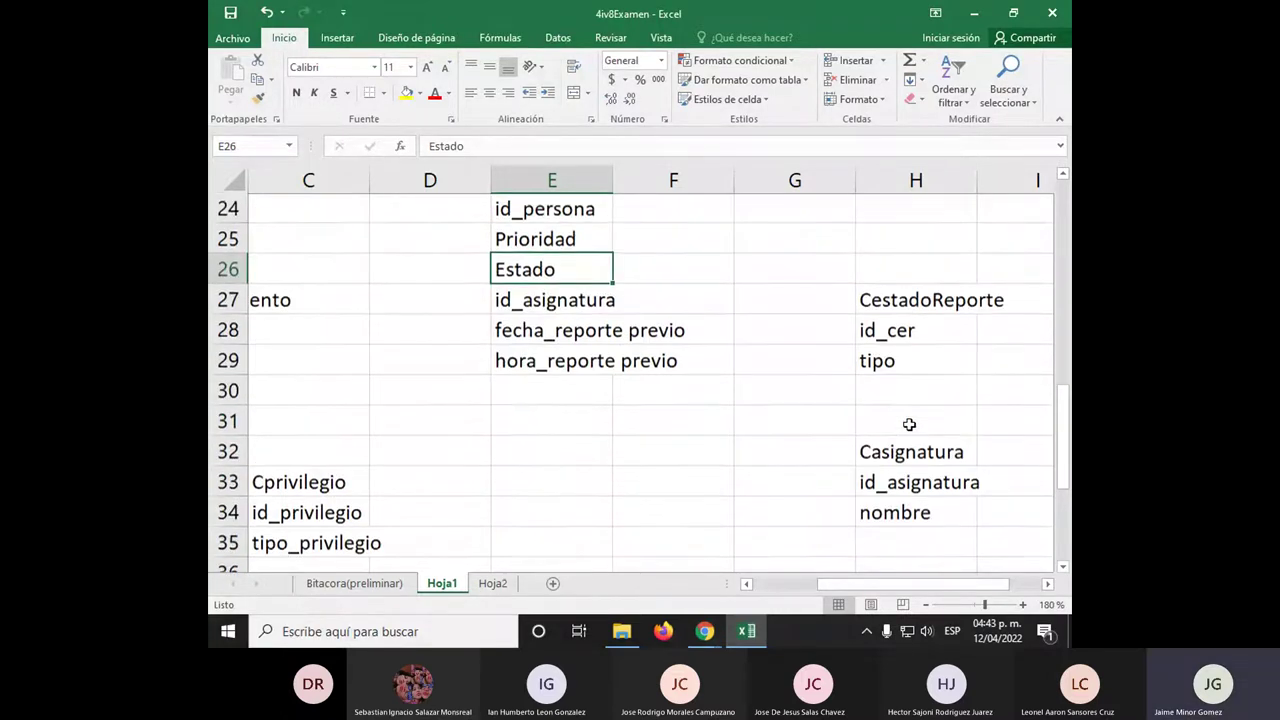
pyautogui.click(920, 362)
pyautogui.click(935, 303)
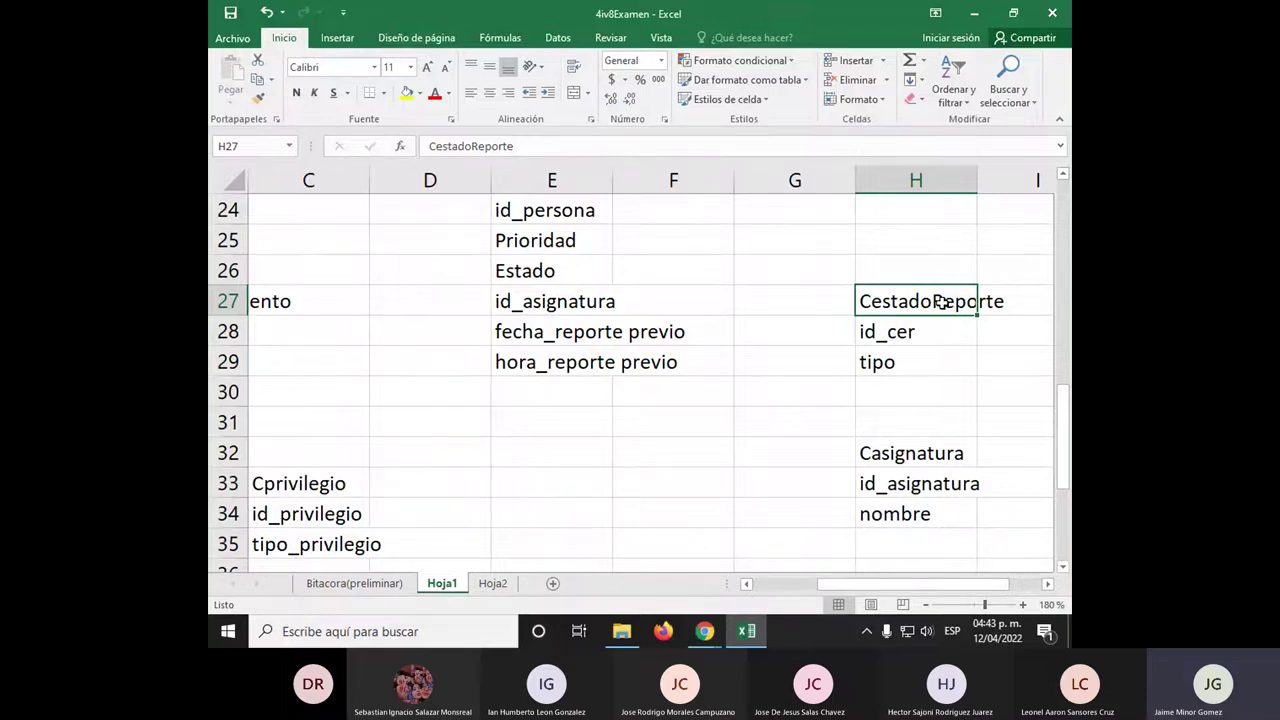
pyautogui.click(577, 271)
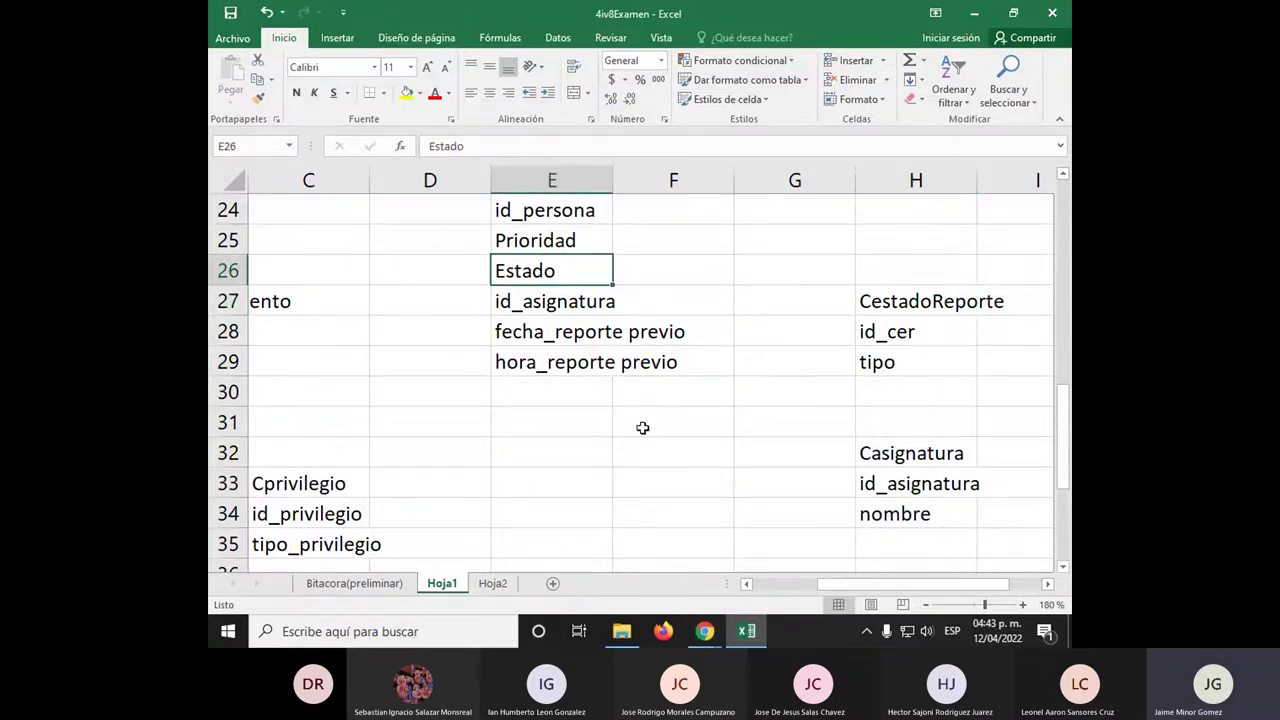
pyautogui.scroll(1, 968, 543)
pyautogui.click(917, 427)
pyautogui.hotkey('ctrl', 'c')
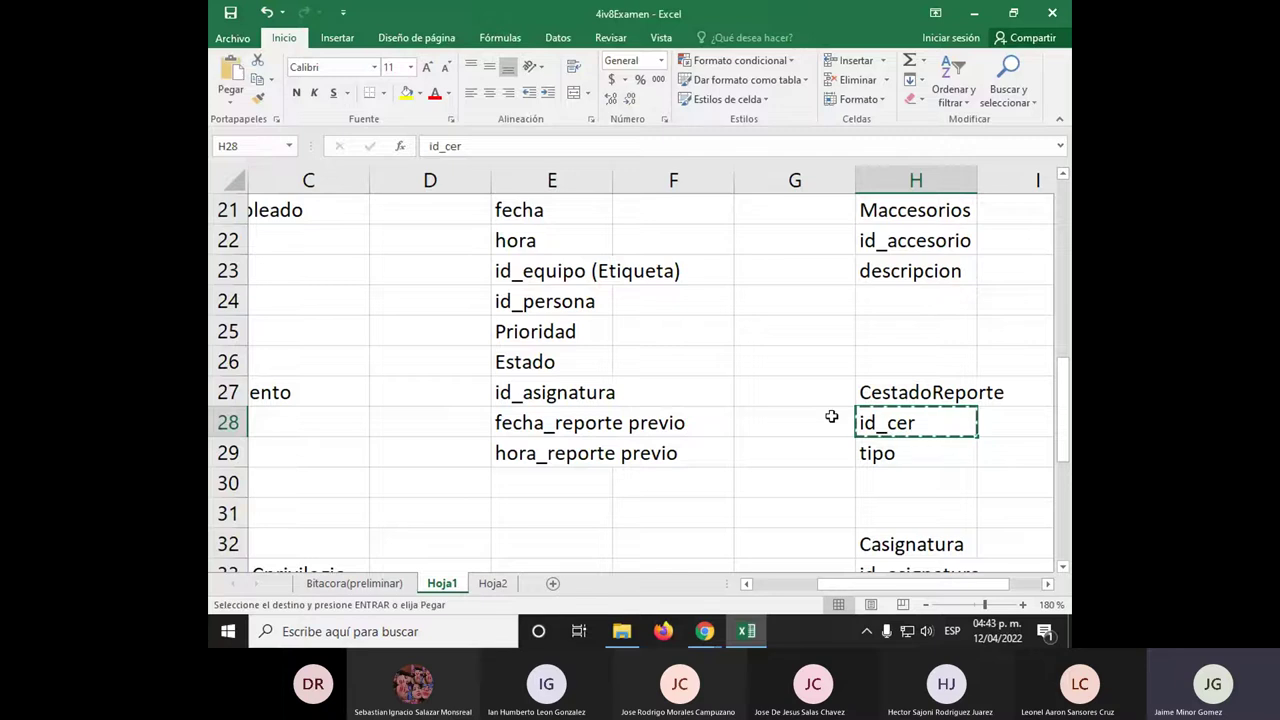
pyautogui.click(587, 340)
pyautogui.hotkey('ctrl', 'v')
pyautogui.hotkey('ctrl', 'z')
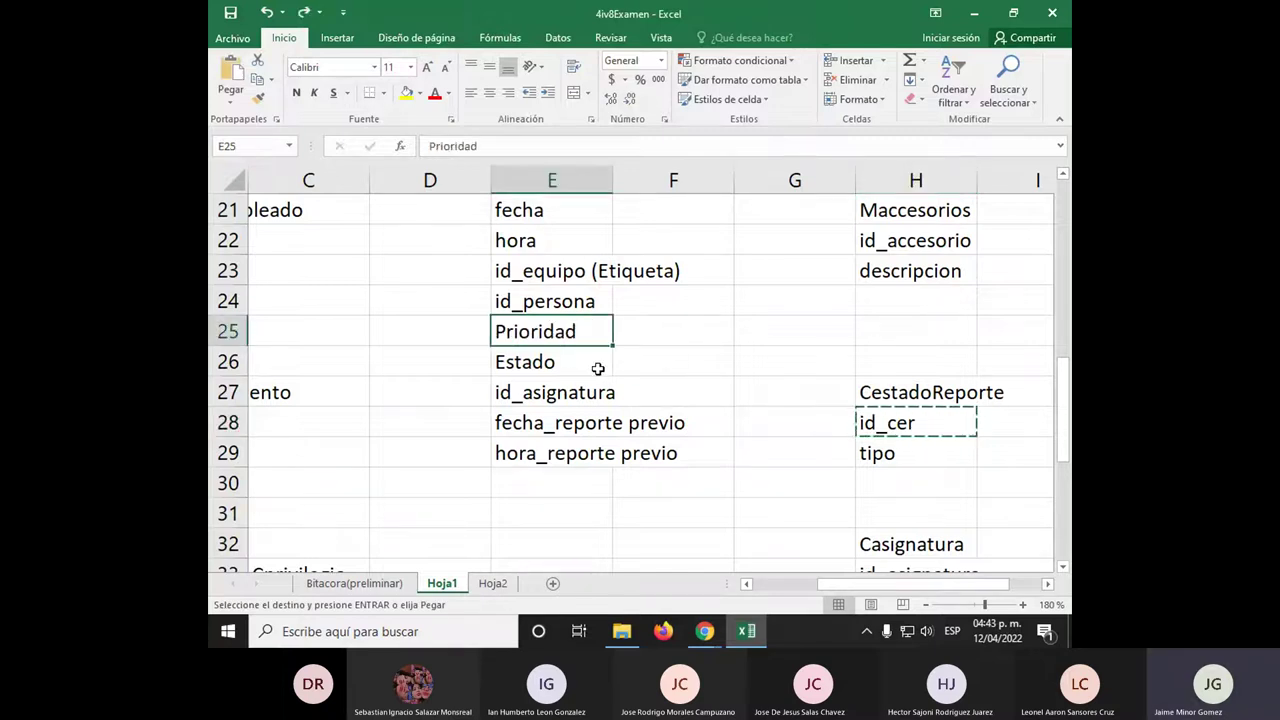
# Replace the Estado field of Mreporte with the copied id_cer key
pyautogui.click(600, 366)
pyautogui.hotkey('ctrl', 'v')
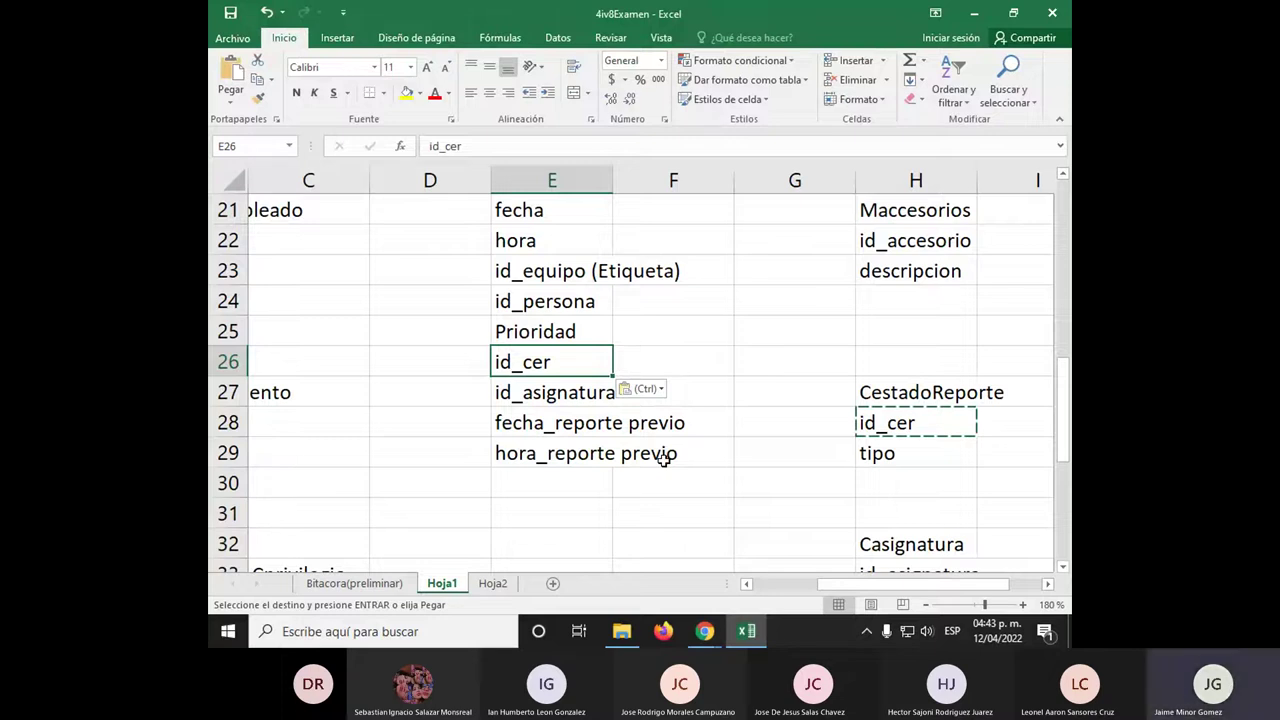
# Replace the M label directly below problema in the Mequipo table with an Estado field
pyautogui.click(581, 272)
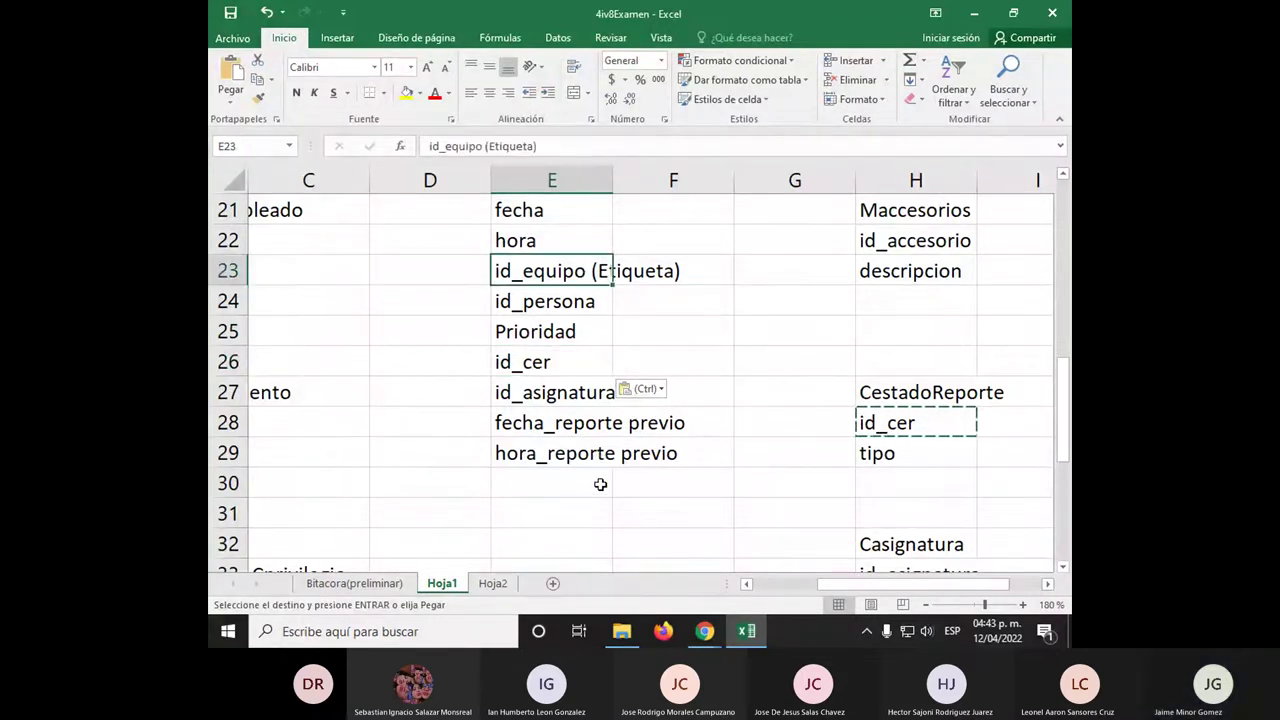
pyautogui.scroll(5, 600, 484)
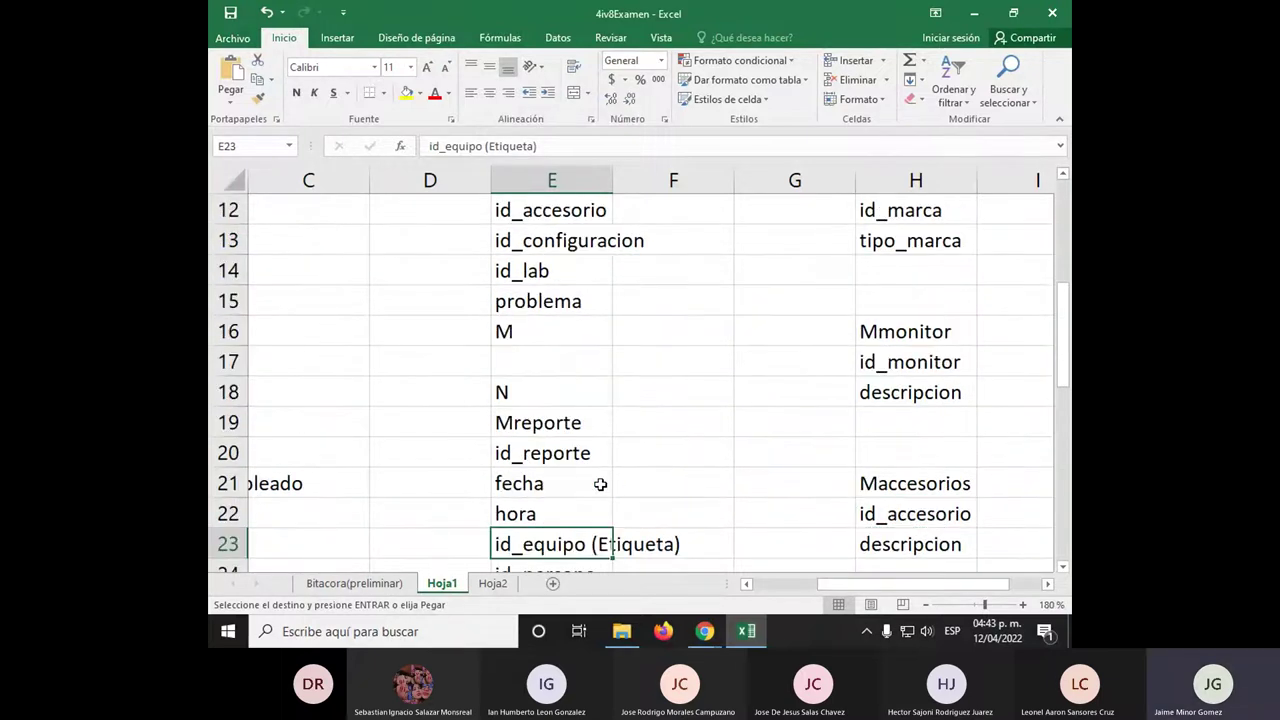
pyautogui.click(583, 460)
pyautogui.click(571, 266)
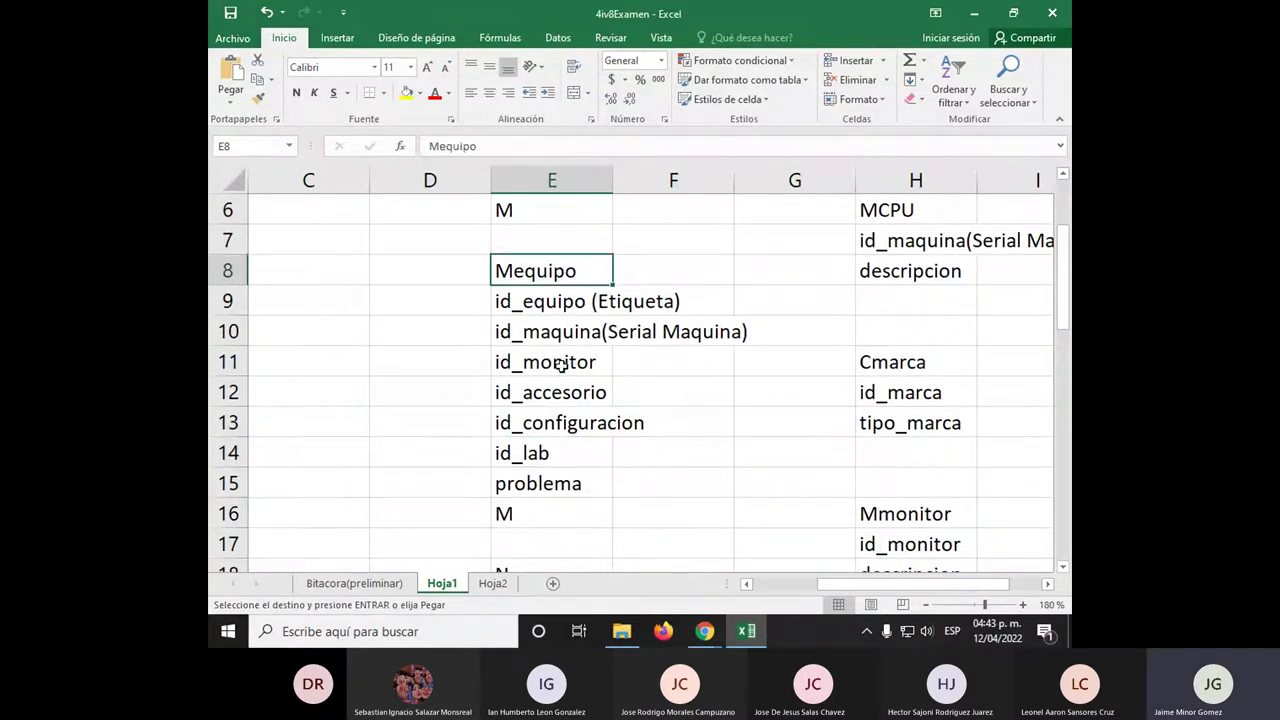
pyautogui.click(552, 488)
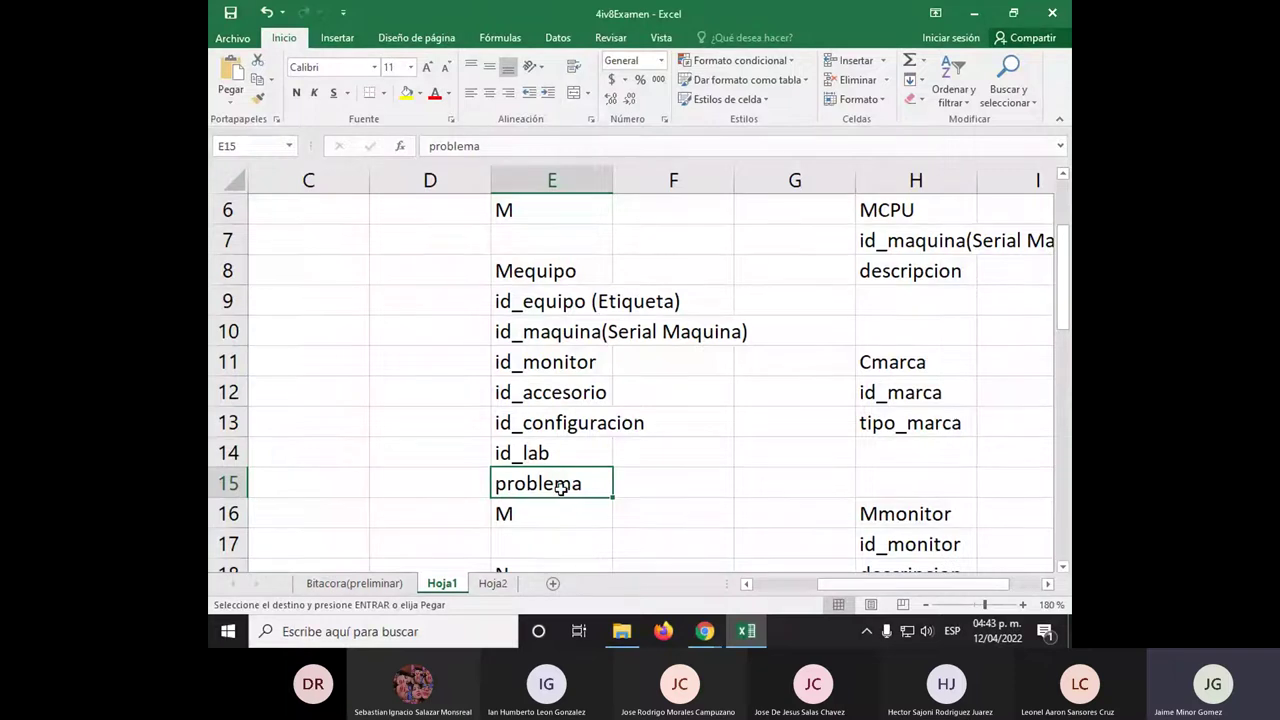
pyautogui.moveTo(566, 486); pyautogui.dragTo(557, 506)
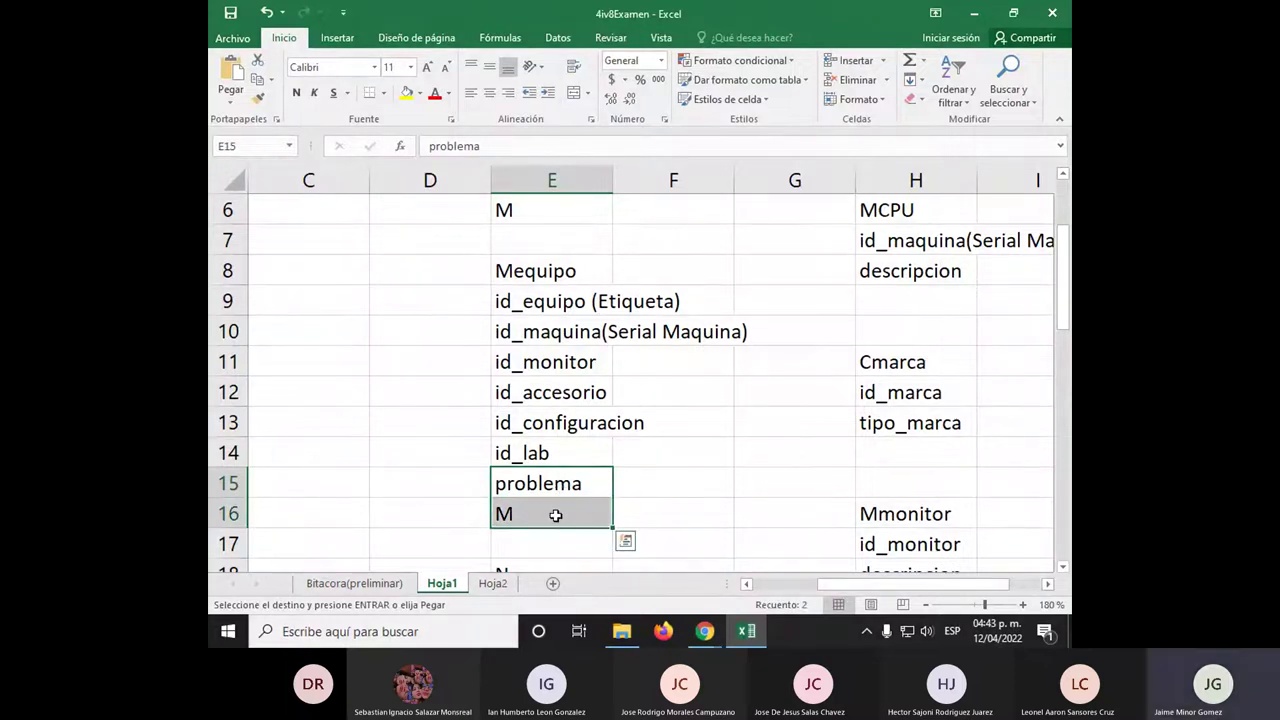
pyautogui.click(557, 515)
pyautogui.press('Delete')
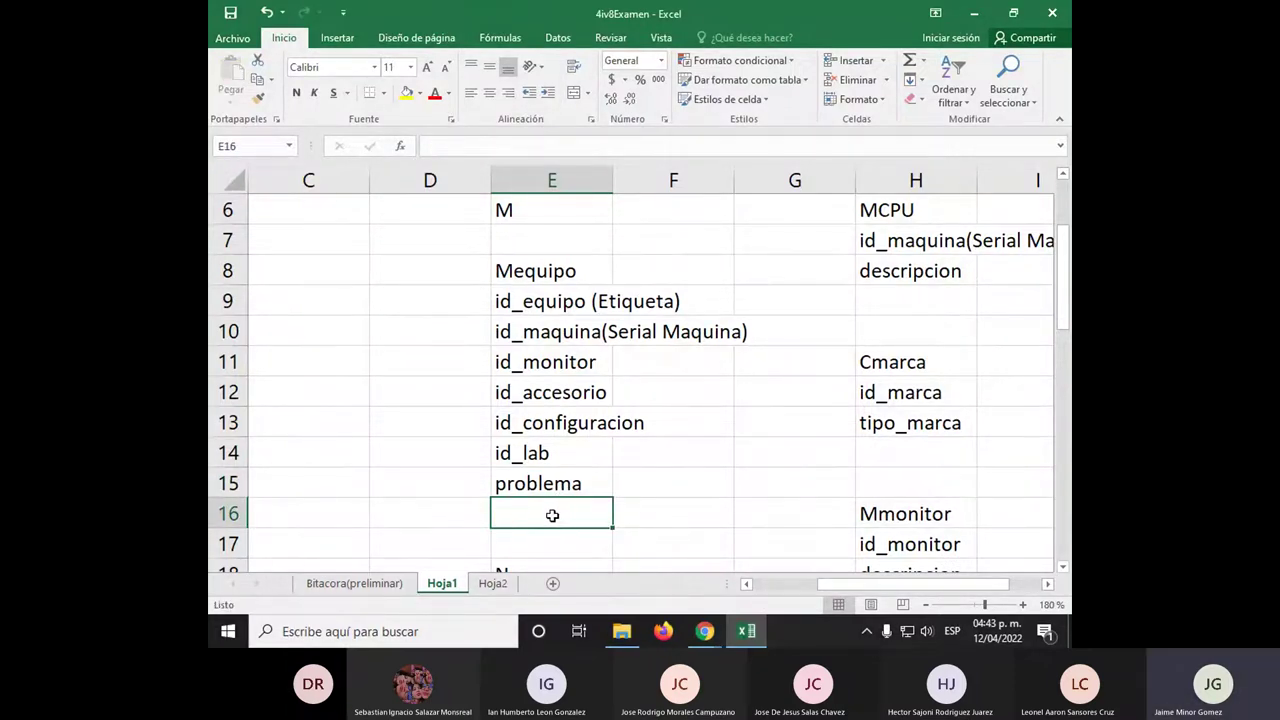
pyautogui.write('Estado')
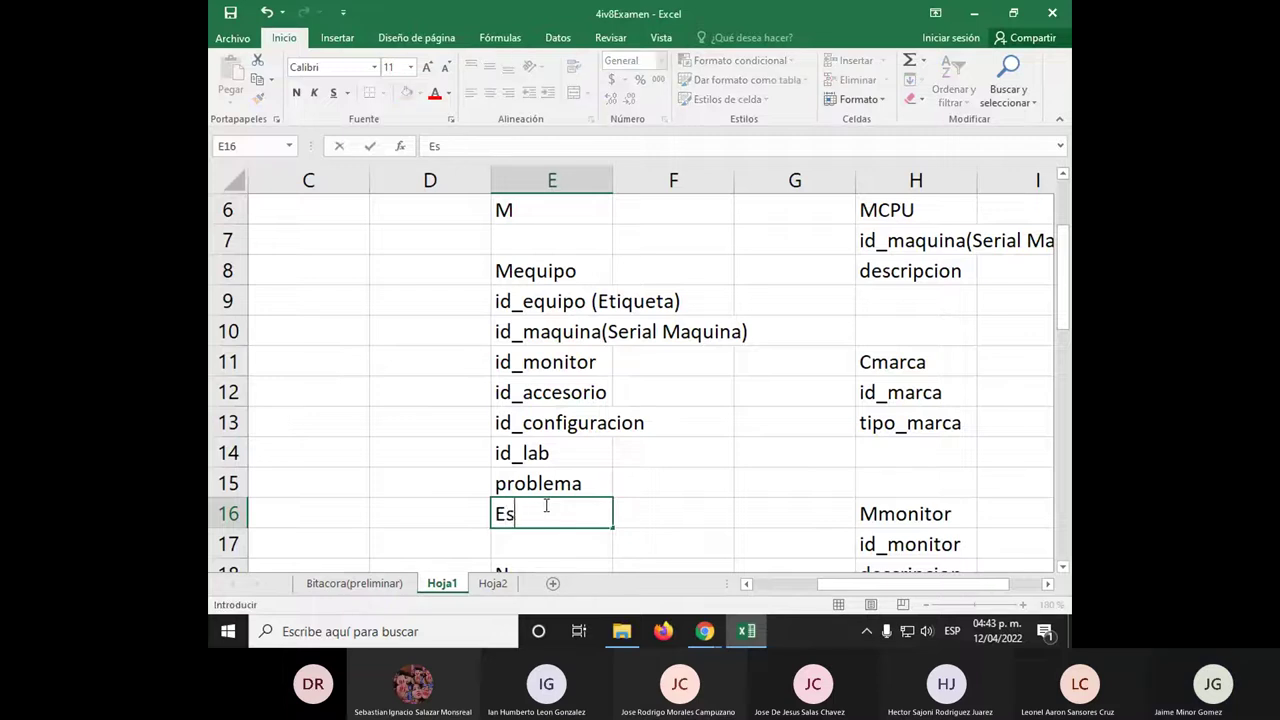
pyautogui.press('Return')
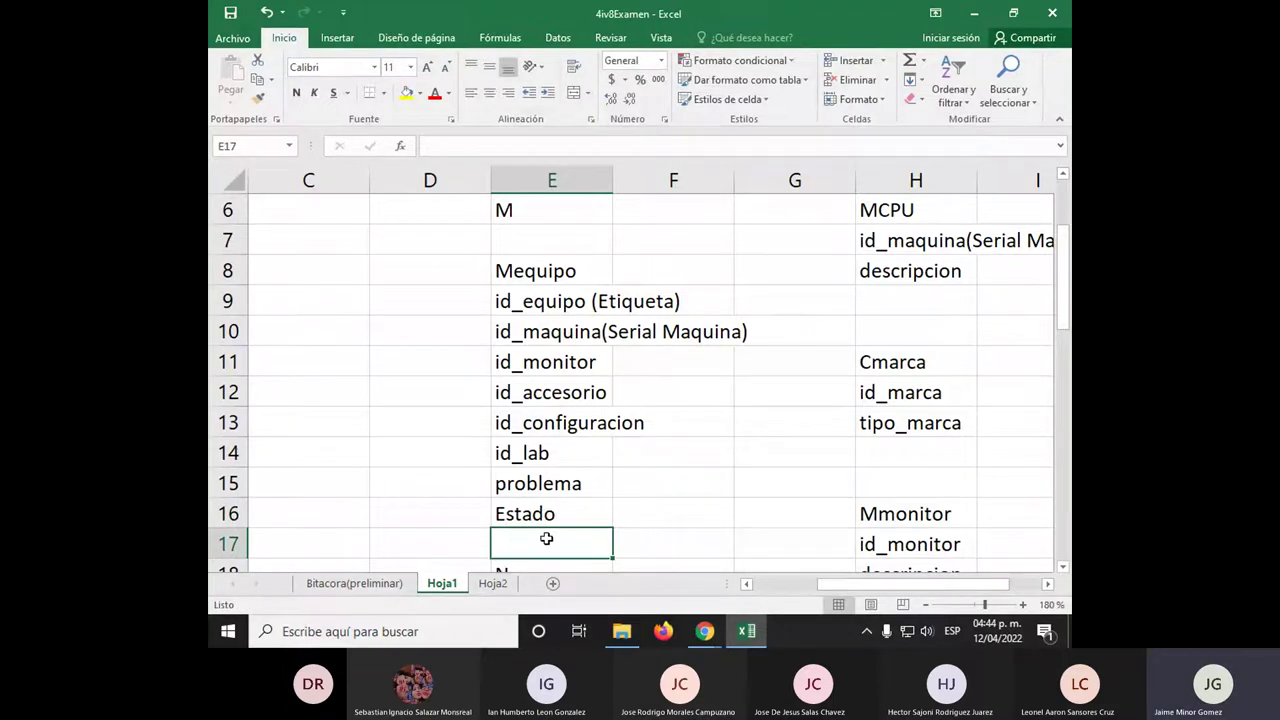
# Review the Mreporte fields from Prioridad and id_cer through id_asignatura, fecha_reporte previo and hora_reporte previo
pyautogui.scroll(-3, 546, 540)
pyautogui.scroll(-1, 546, 540)
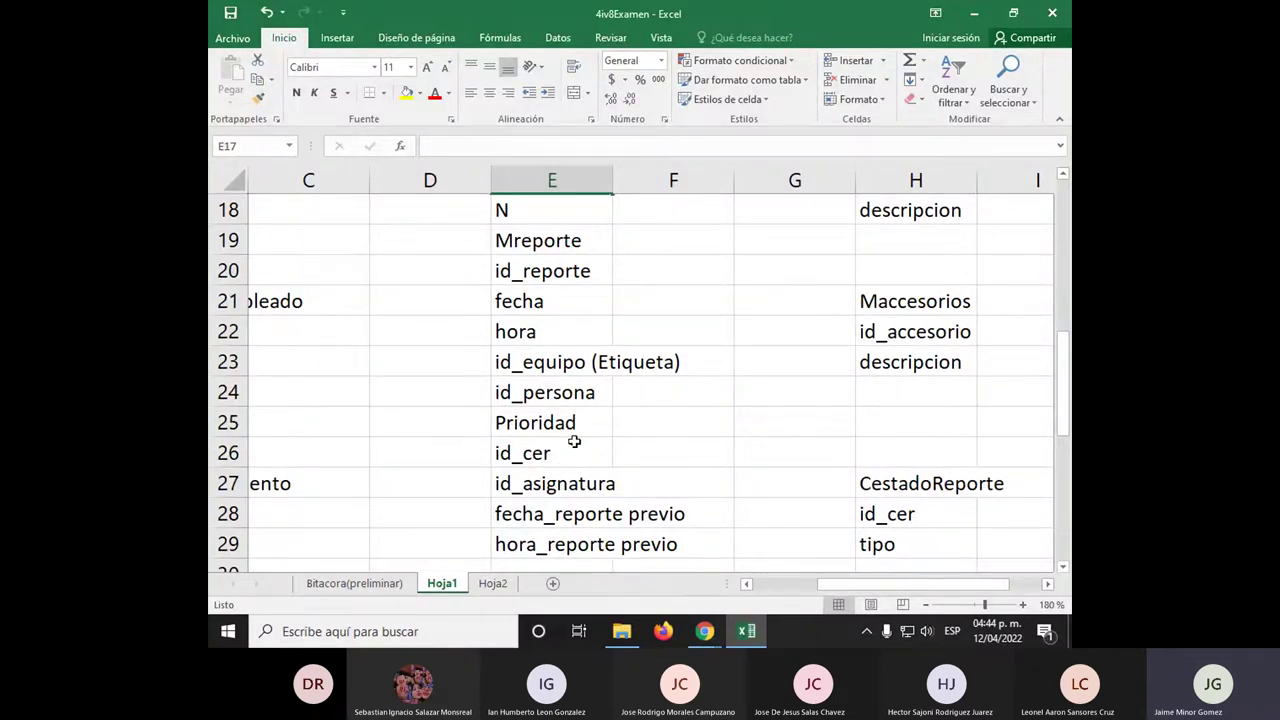
pyautogui.scroll(2, 574, 441)
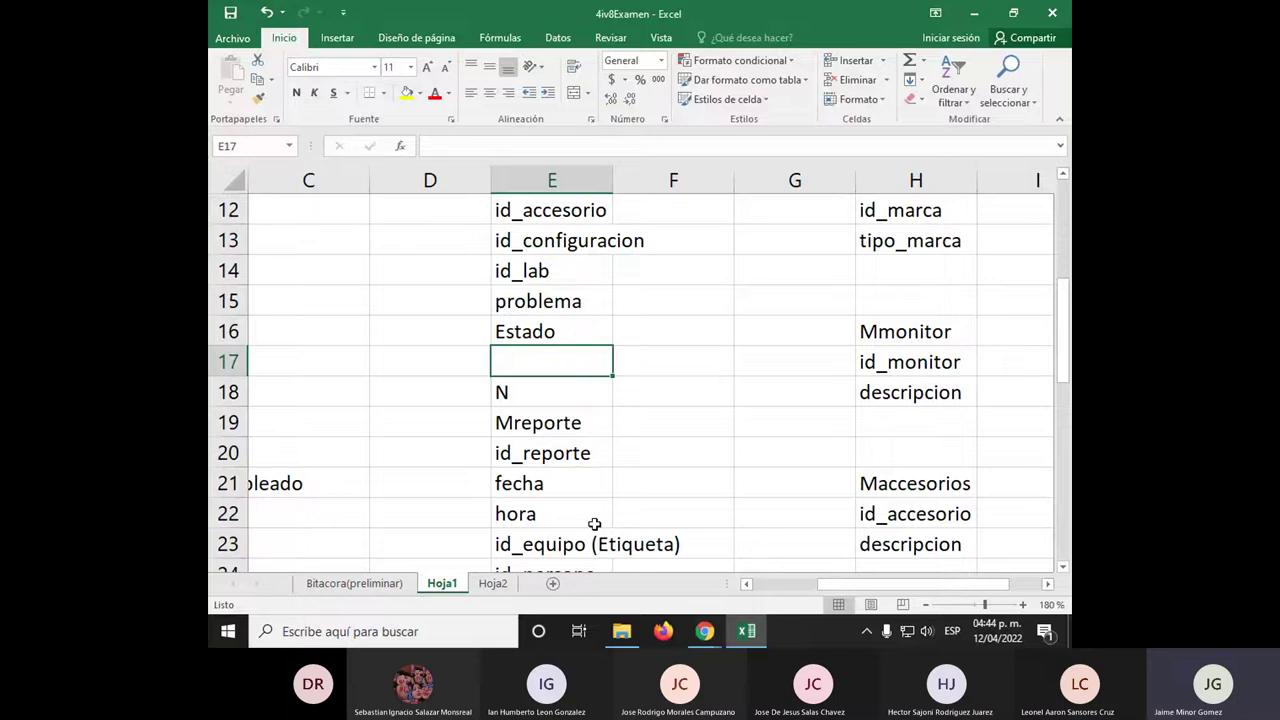
pyautogui.scroll(-2, 594, 523)
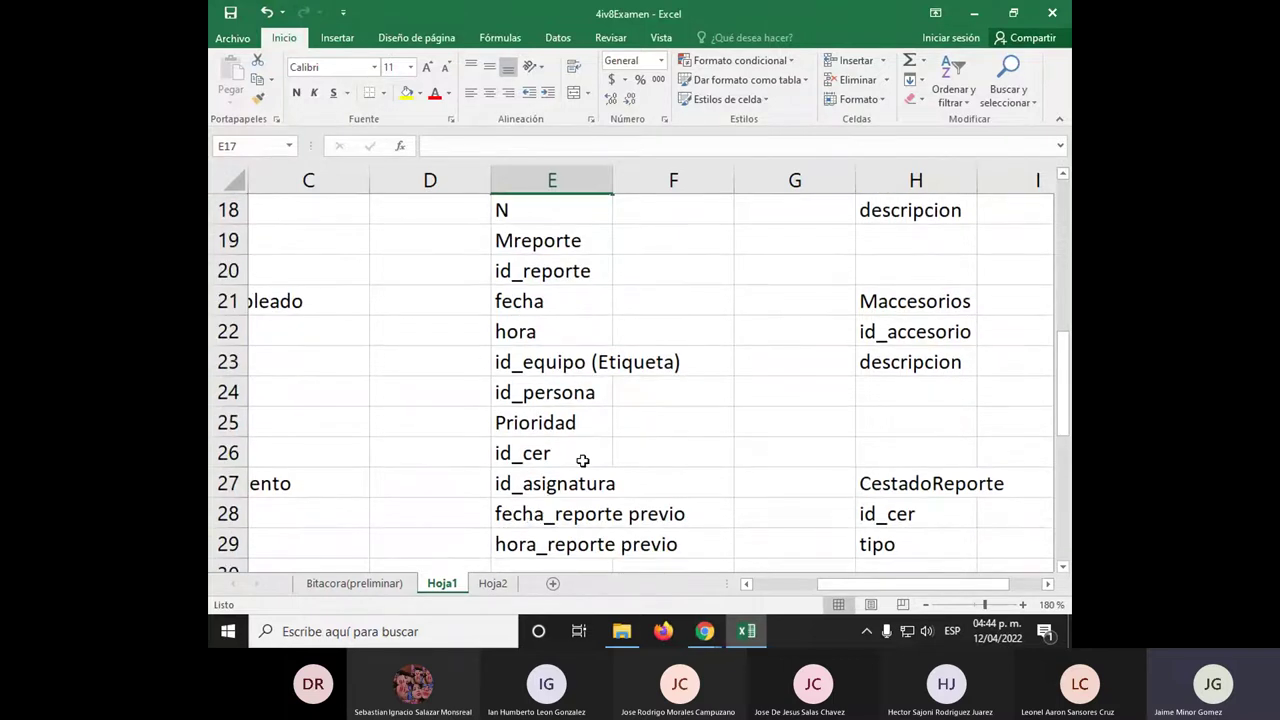
pyautogui.scroll(-1, 583, 460)
pyautogui.click(535, 332)
pyautogui.scroll(-1, 620, 455)
pyautogui.scroll(-1, 620, 455)
pyautogui.scroll(1, 620, 451)
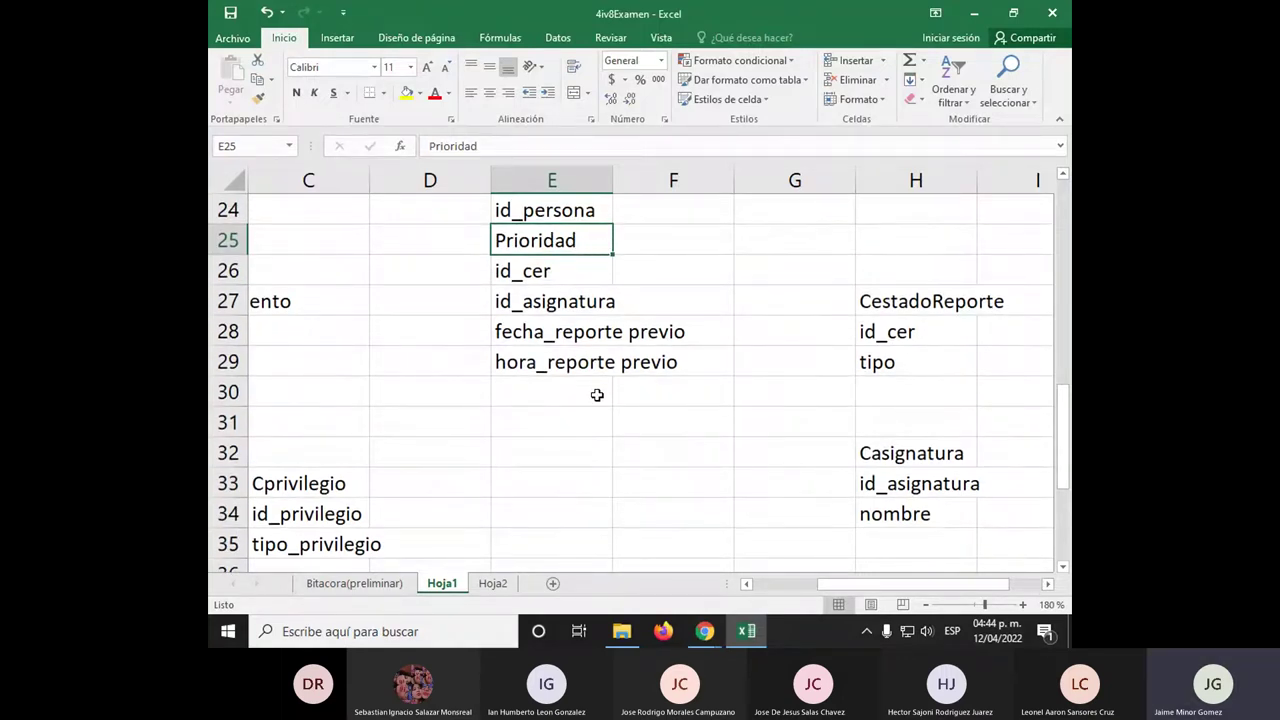
pyautogui.click(560, 268)
pyautogui.click(549, 303)
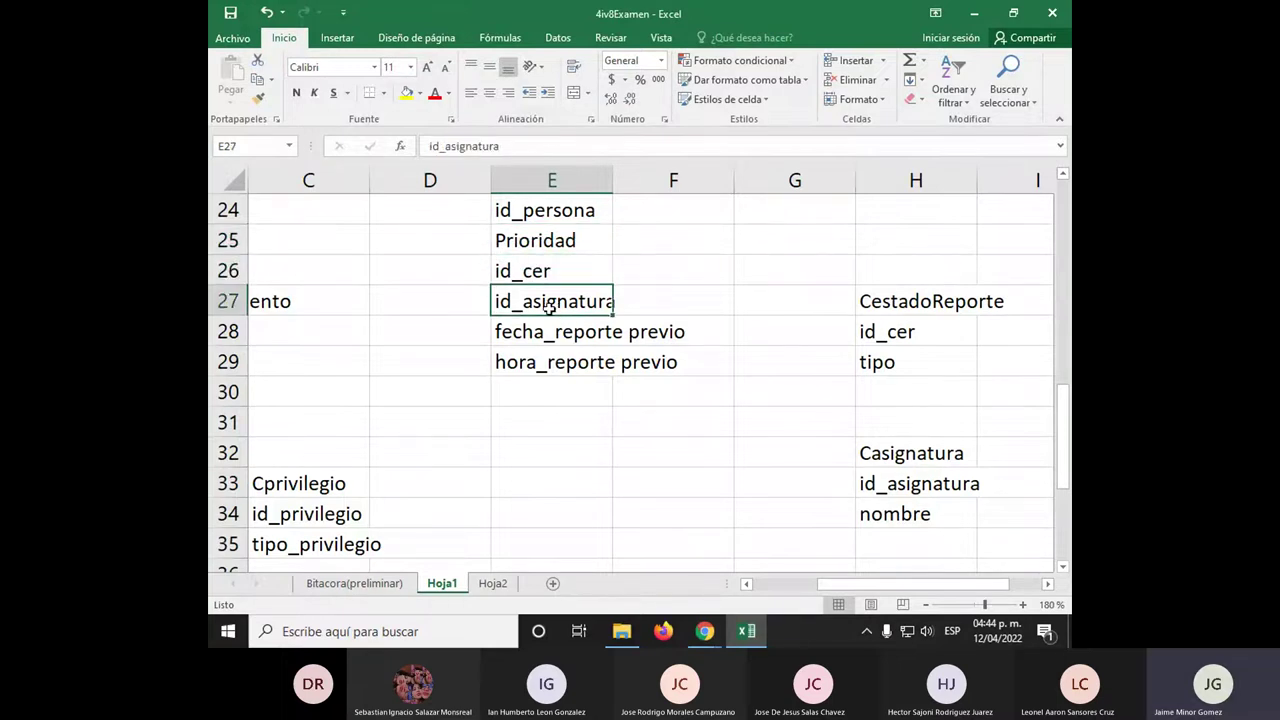
pyautogui.click(560, 345)
pyautogui.click(555, 368)
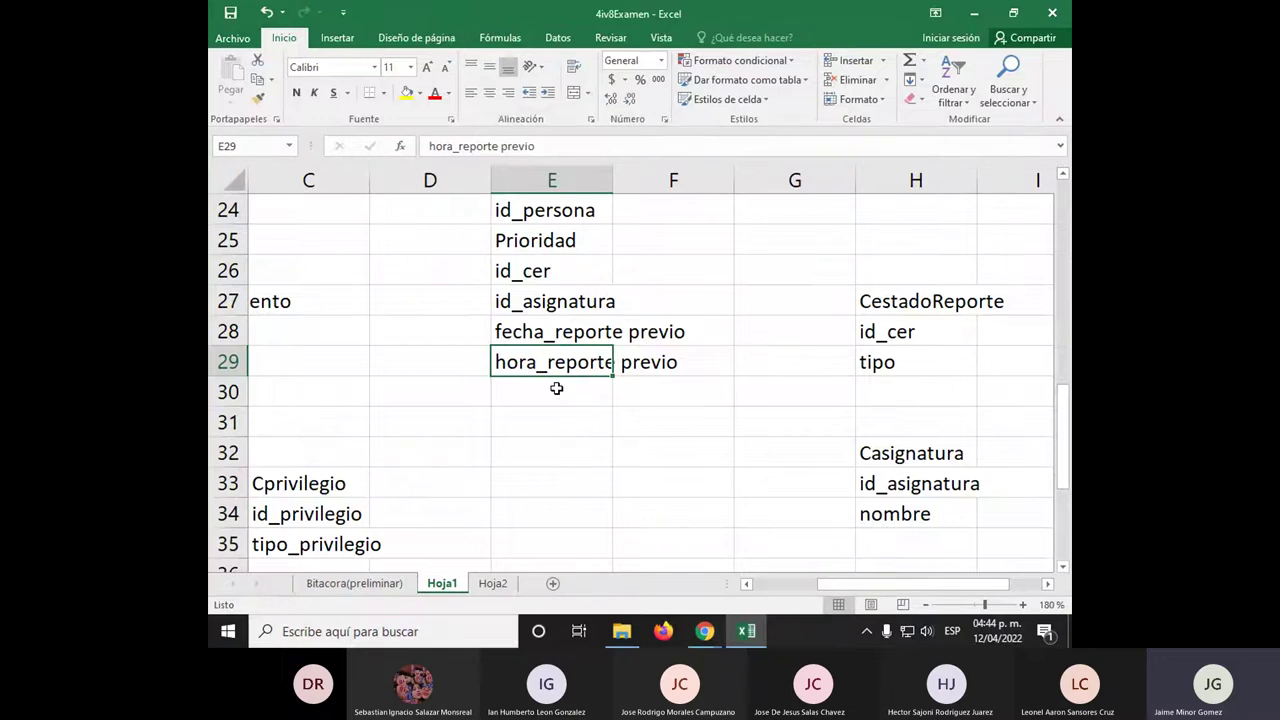
pyautogui.scroll(3, 556, 388)
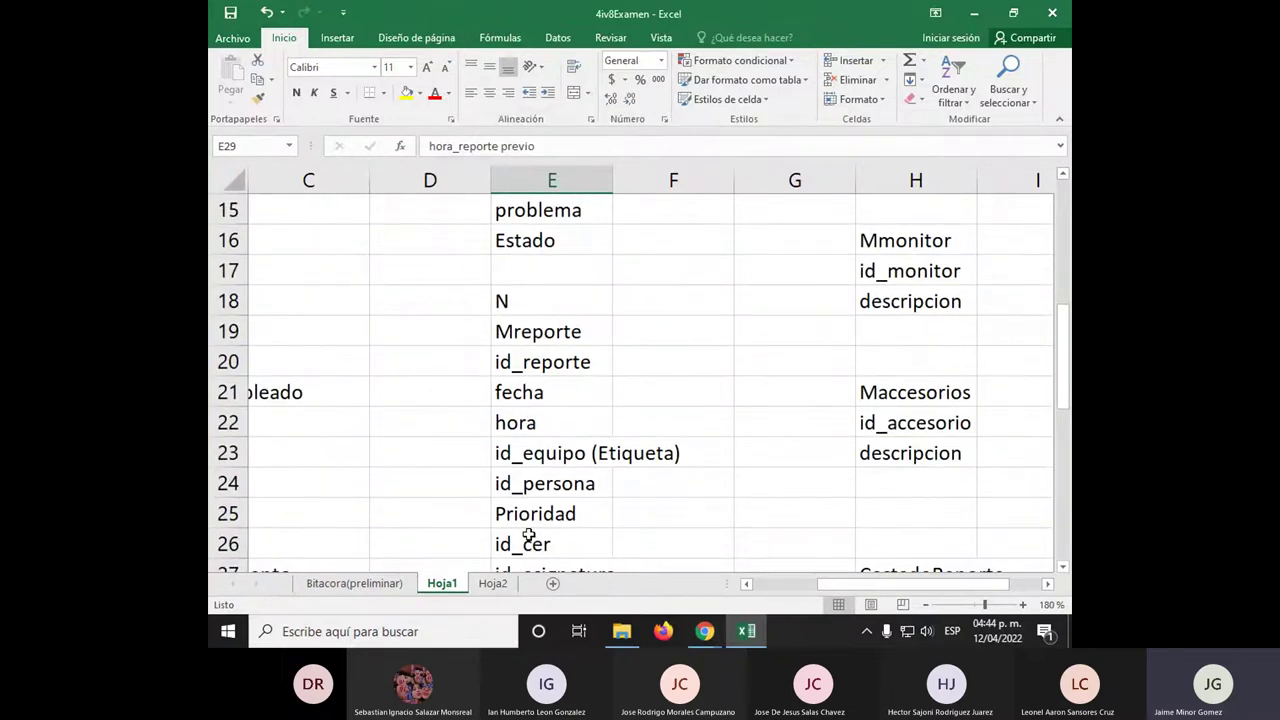
pyautogui.scroll(-1, 526, 465)
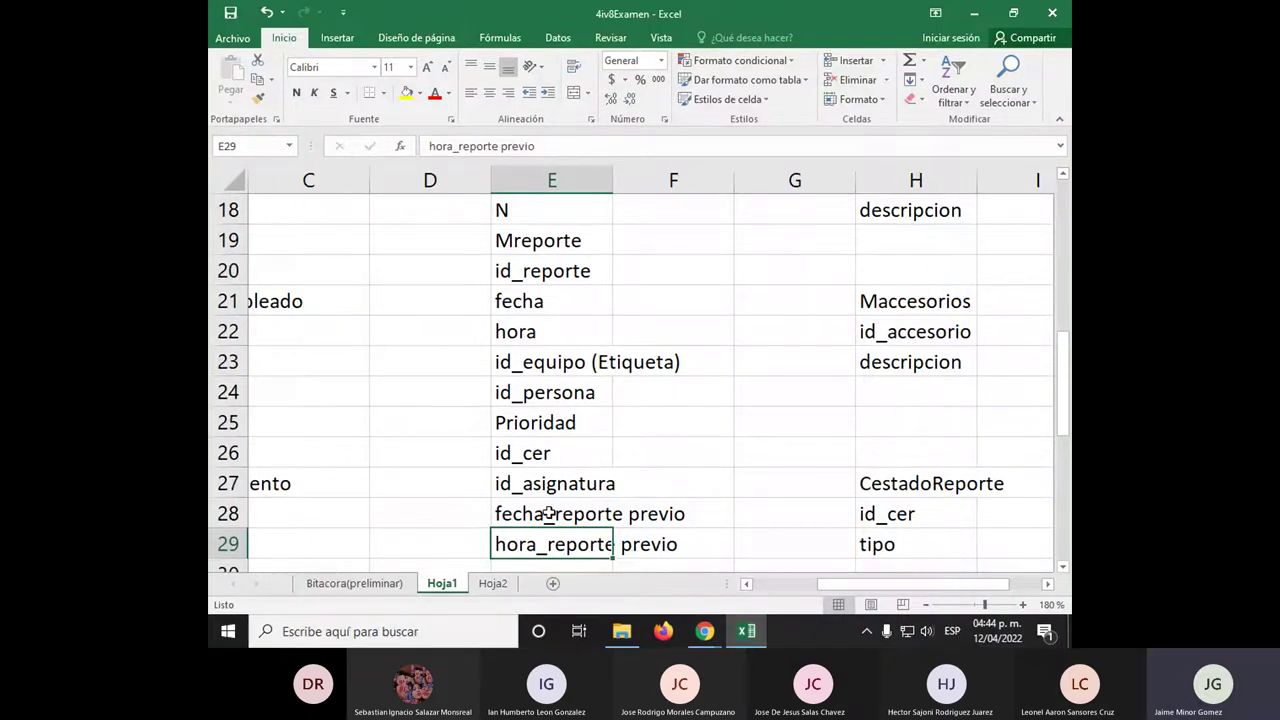
# Rename the Mreporte table heading in E19 as Dreporte
pyautogui.click(520, 245)
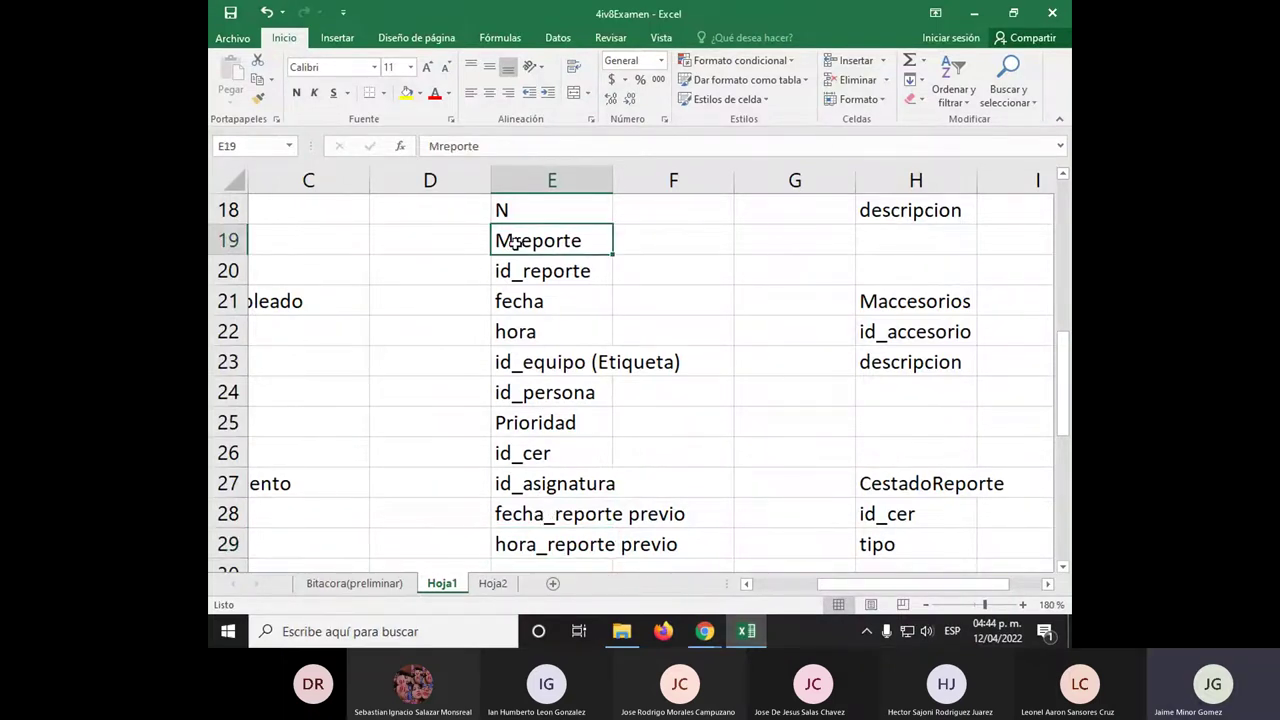
pyautogui.doubleClick(512, 242)
pyautogui.press('BackSpace')
pyautogui.write('D')
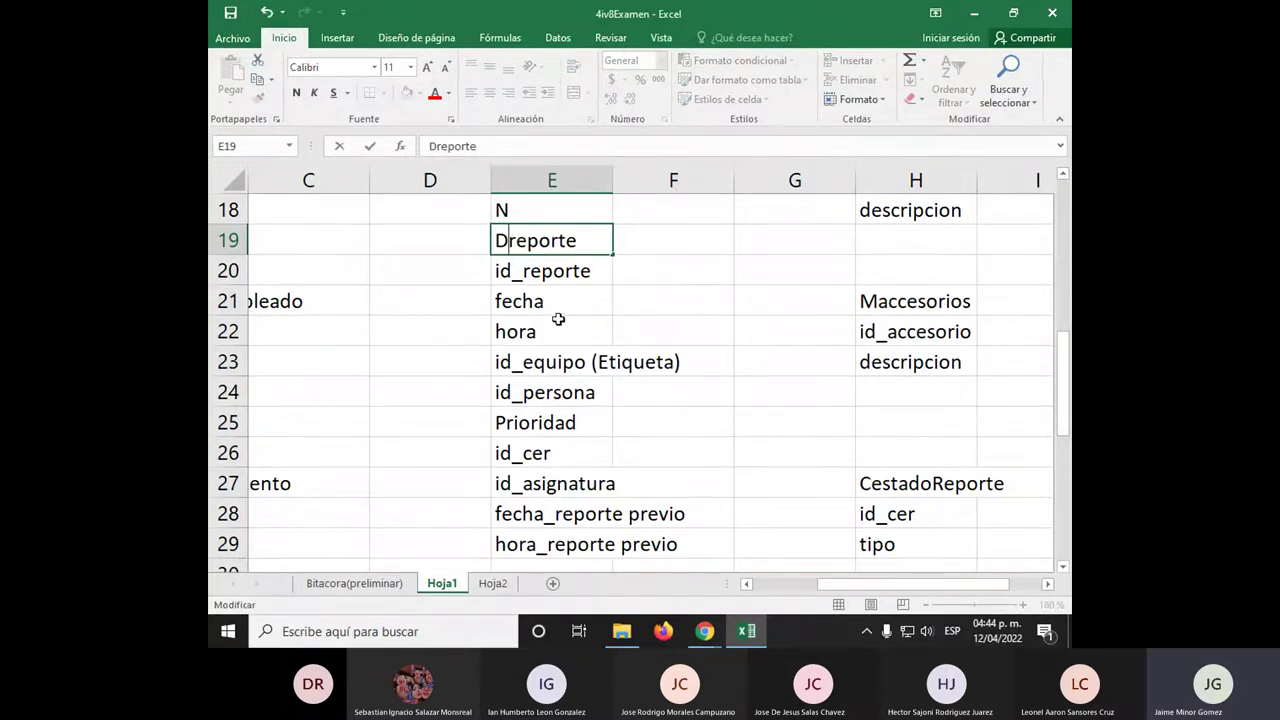
pyautogui.press('Return')
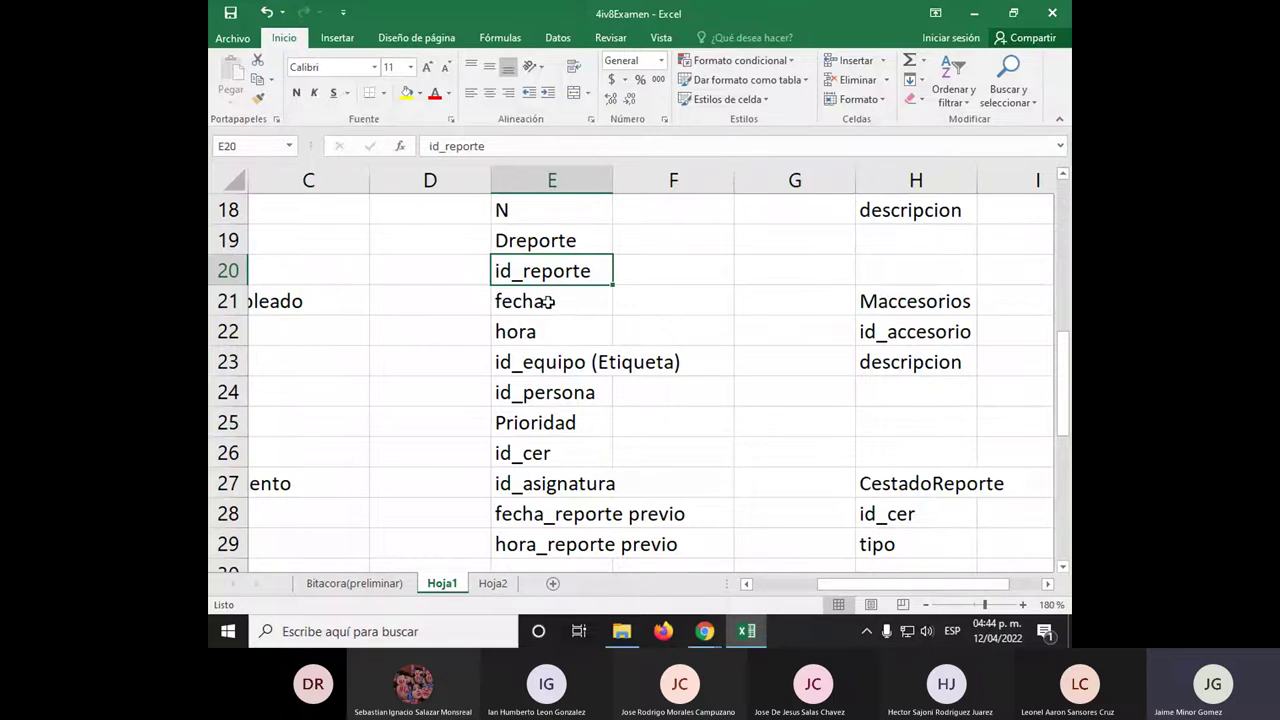
# Move the fecha and hora fields of Dreporte to the cells directly below hora_reporte previo
pyautogui.moveTo(543, 301); pyautogui.dragTo(556, 332)
pyautogui.hotkey('ctrl', 'c')
pyautogui.scroll(-2, 540, 420)
pyautogui.click(551, 402)
pyautogui.hotkey('ctrl', 'v')
pyautogui.scroll(2, 555, 428)
pyautogui.scroll(1, 556, 428)
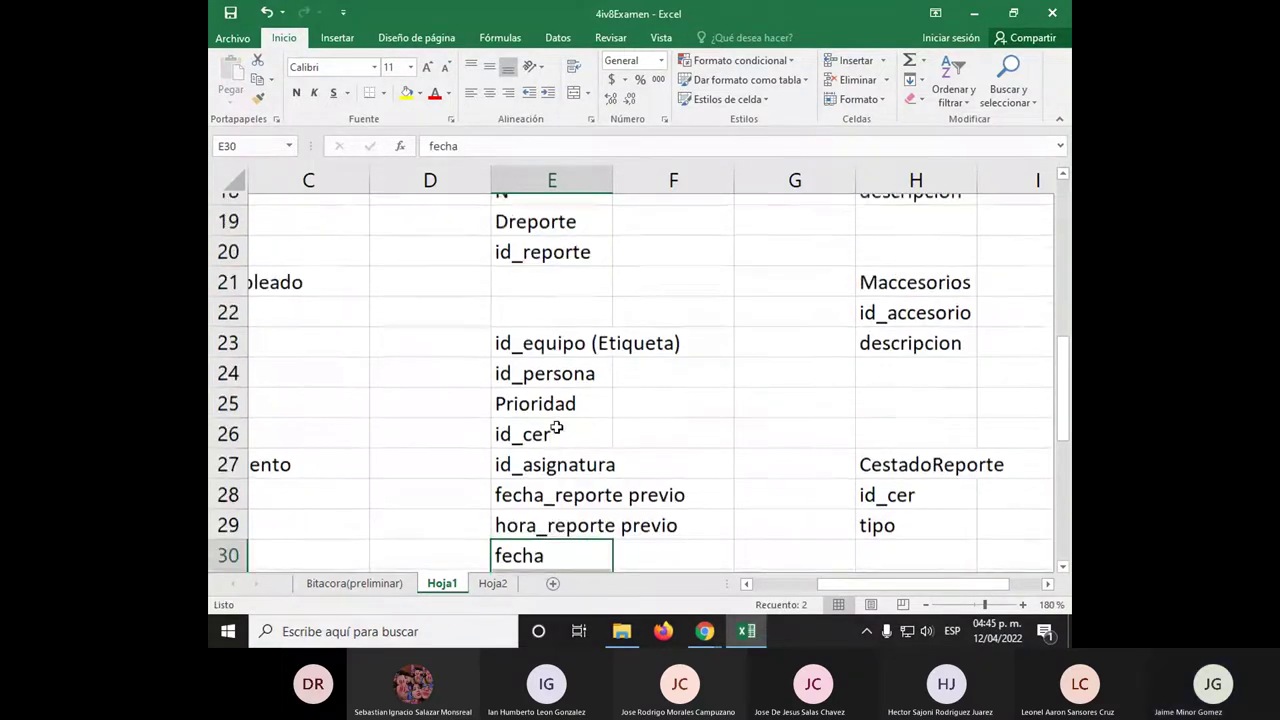
pyautogui.hotkey('ctrl', 'Up')
pyautogui.hotkey('ctrl', 'Up')
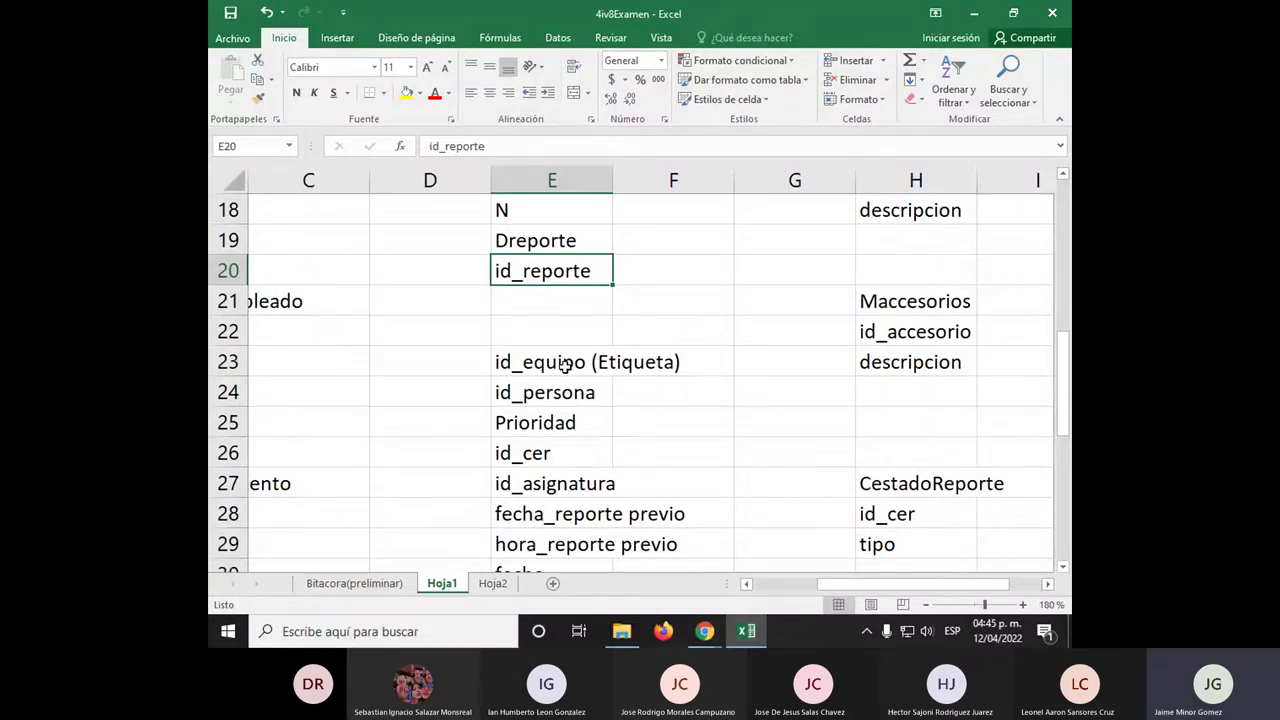
# Move id_cer and id_asignatura into the two empty cells directly below id_reporte in Dreporte
pyautogui.click(552, 454)
pyautogui.hotkey('ctrl', 'x')
pyautogui.click(551, 331)
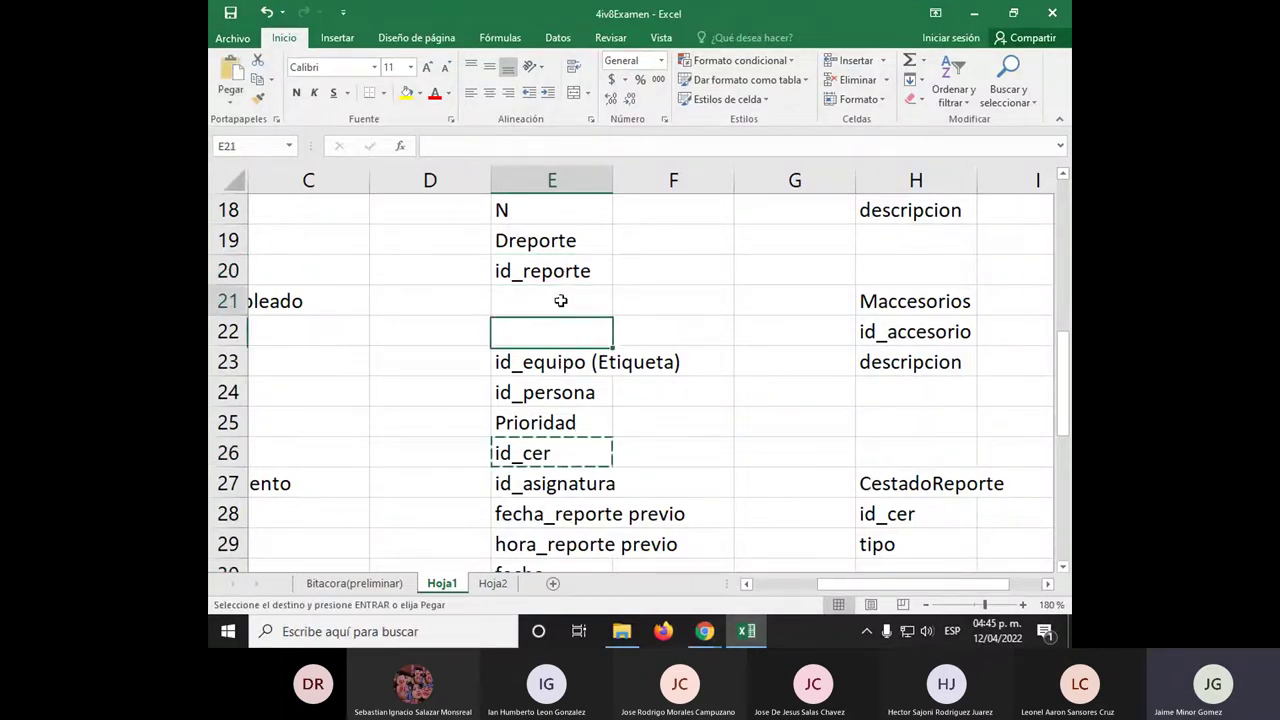
pyautogui.click(552, 300)
pyautogui.hotkey('ctrl', 'v')
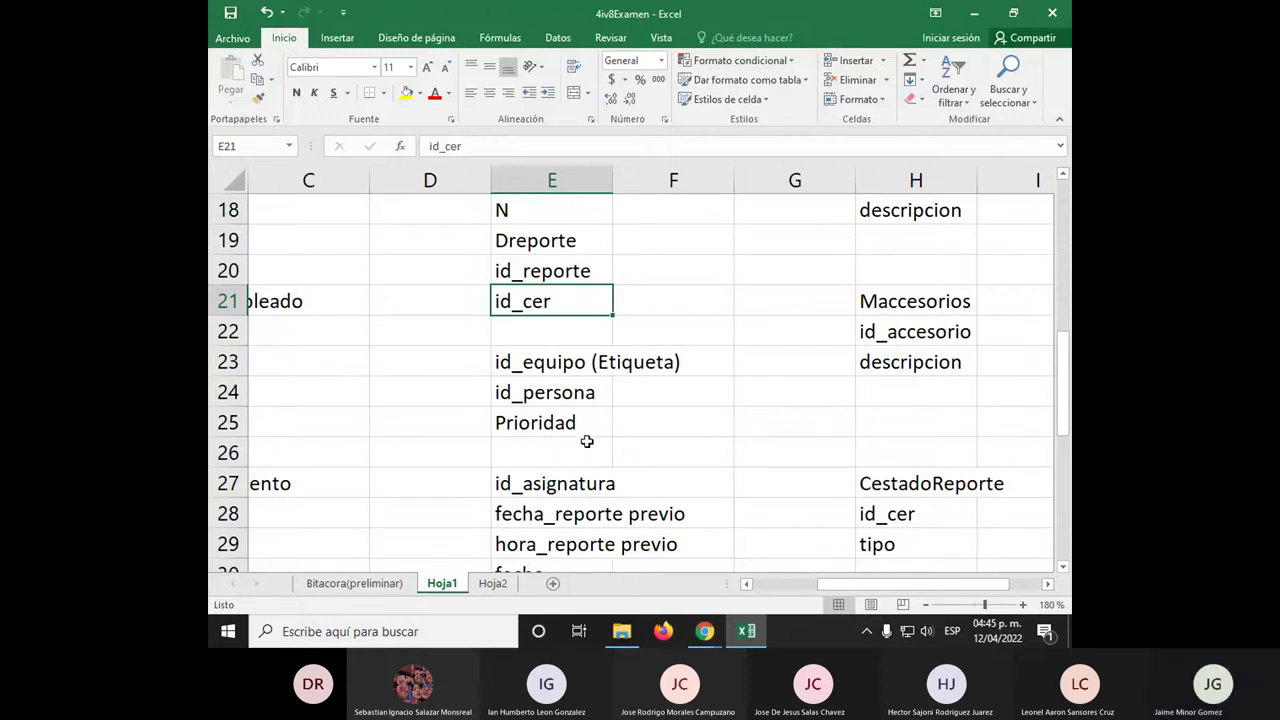
pyautogui.click(562, 487)
pyautogui.hotkey('ctrl', 'x')
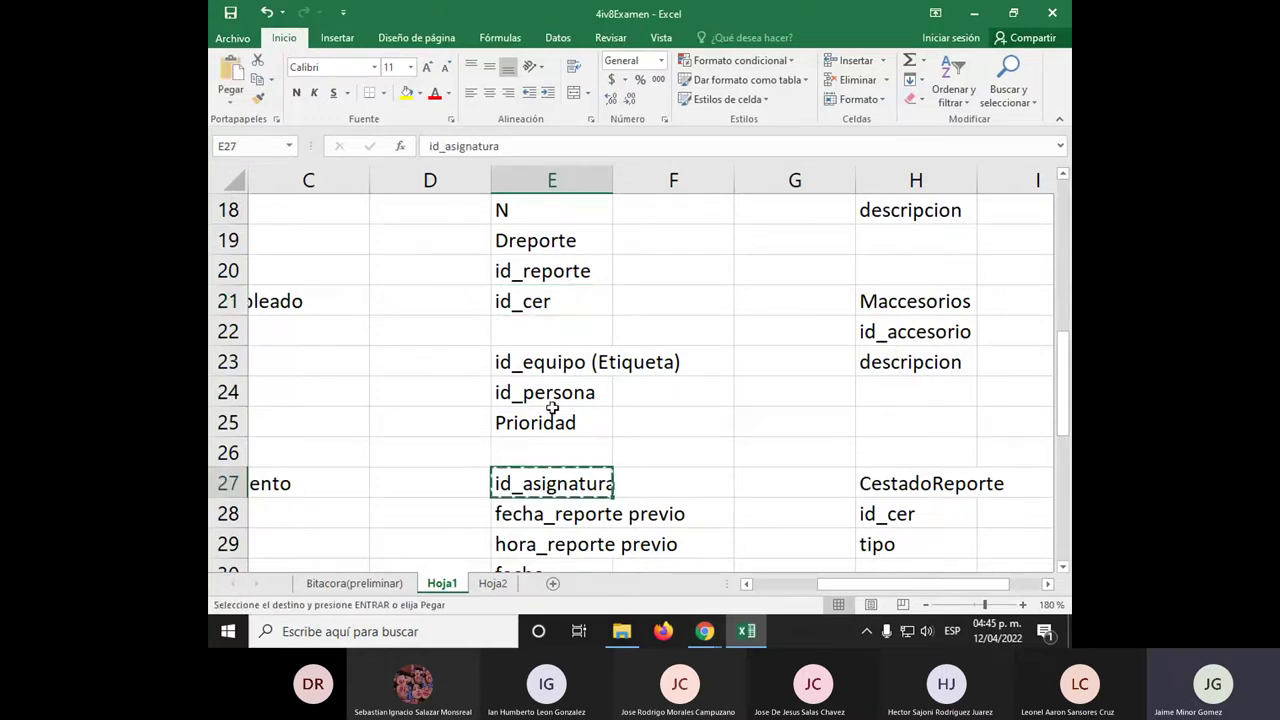
pyautogui.click(551, 331)
pyautogui.hotkey('ctrl', 'v')
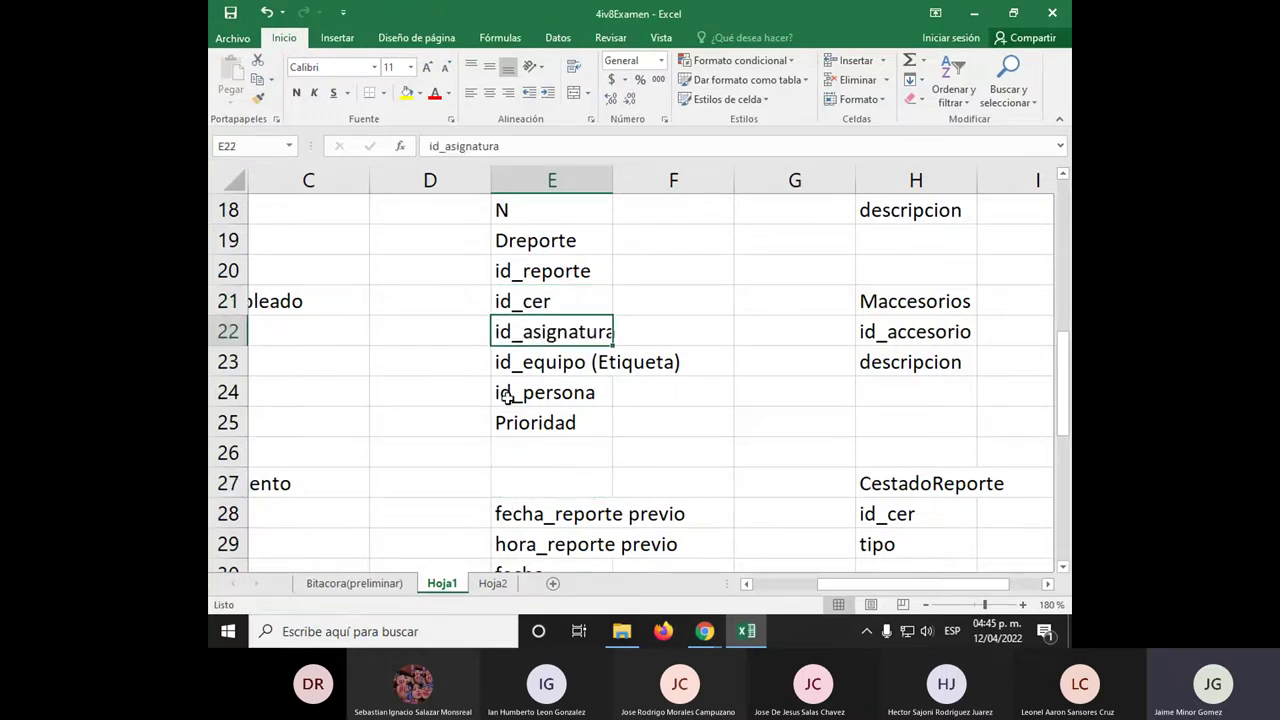
pyautogui.click(552, 370)
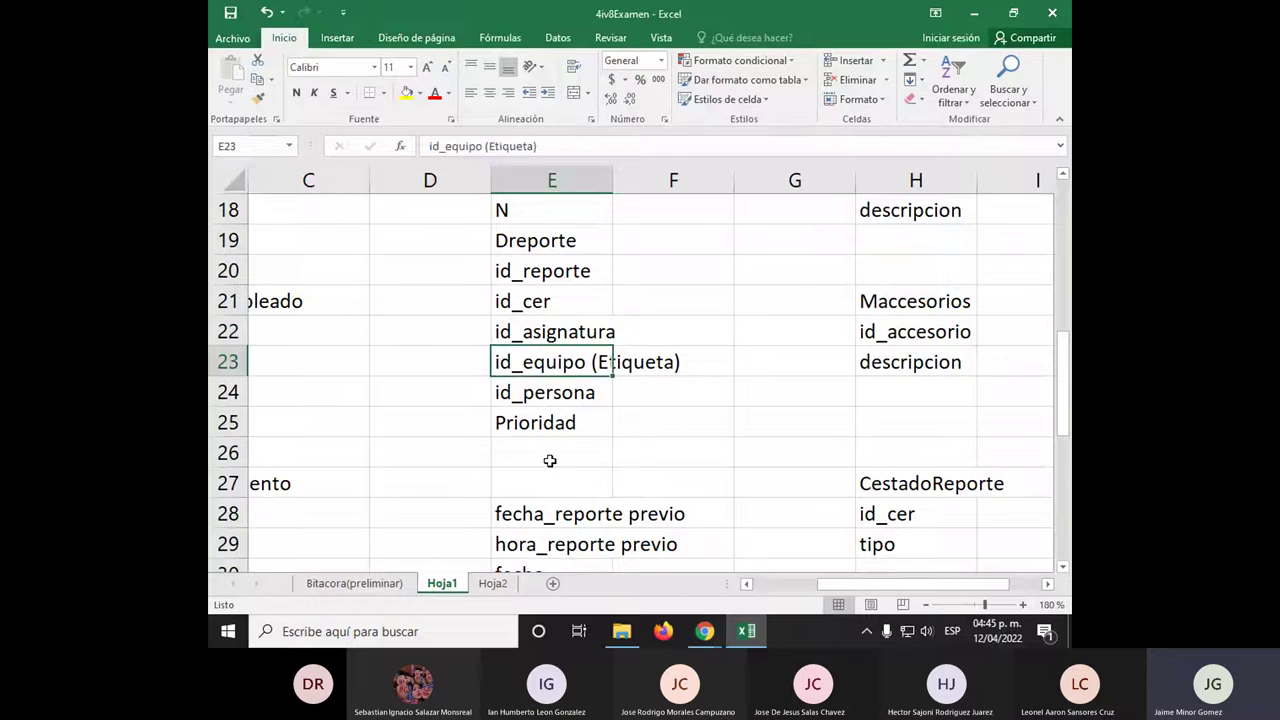
pyautogui.click(565, 392)
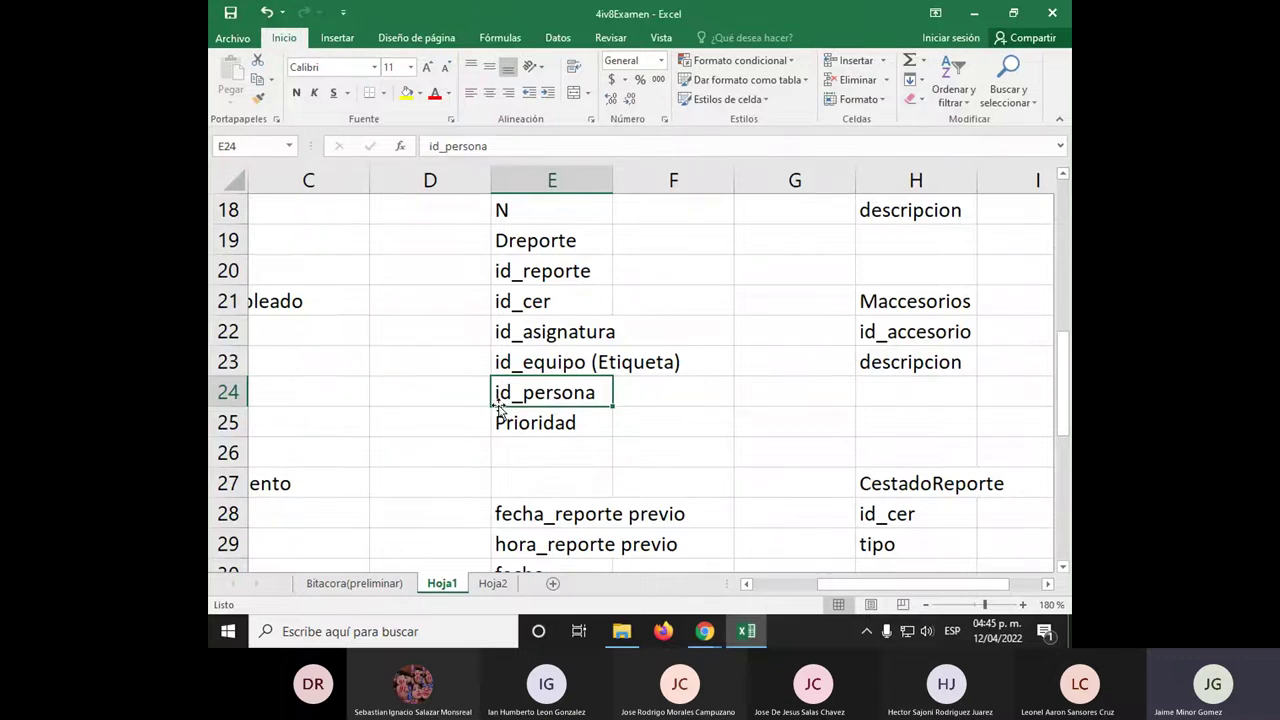
pyautogui.scroll(3, 453, 414)
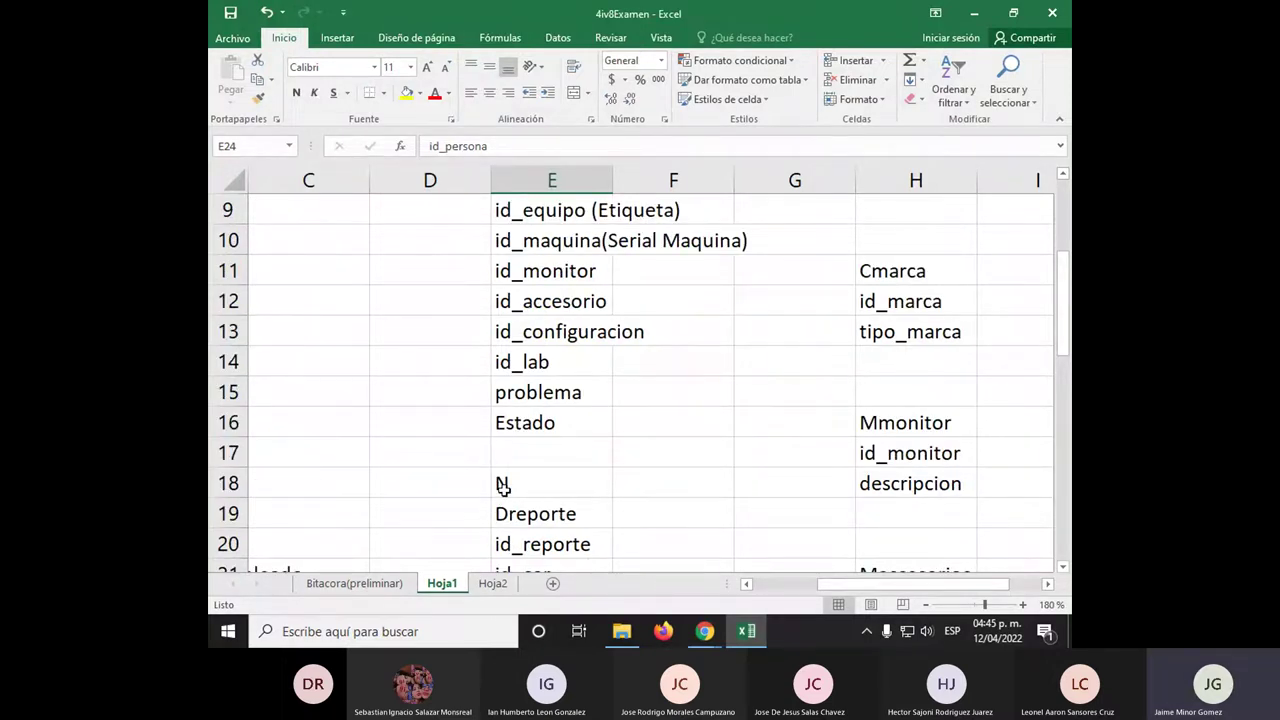
pyautogui.scroll(-1, 505, 491)
pyautogui.scroll(-2, 508, 514)
pyautogui.moveTo(592, 333); pyautogui.dragTo(587, 363)
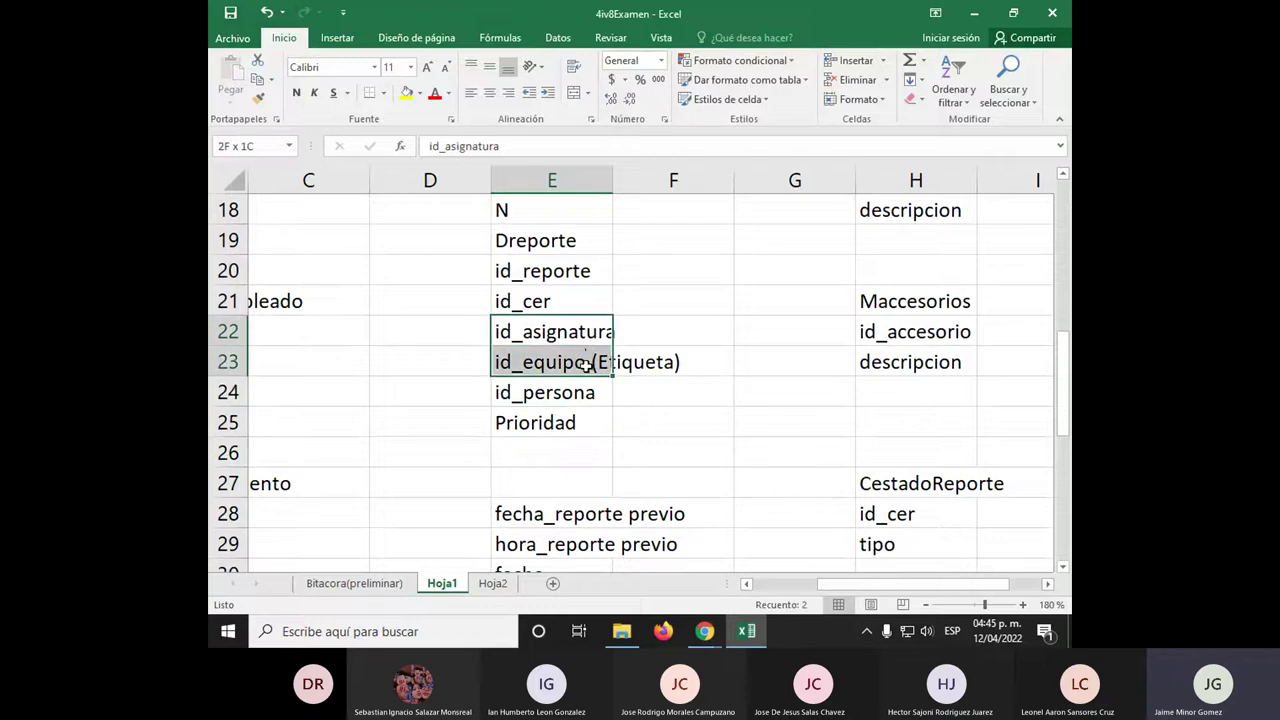
pyautogui.click(406, 92)
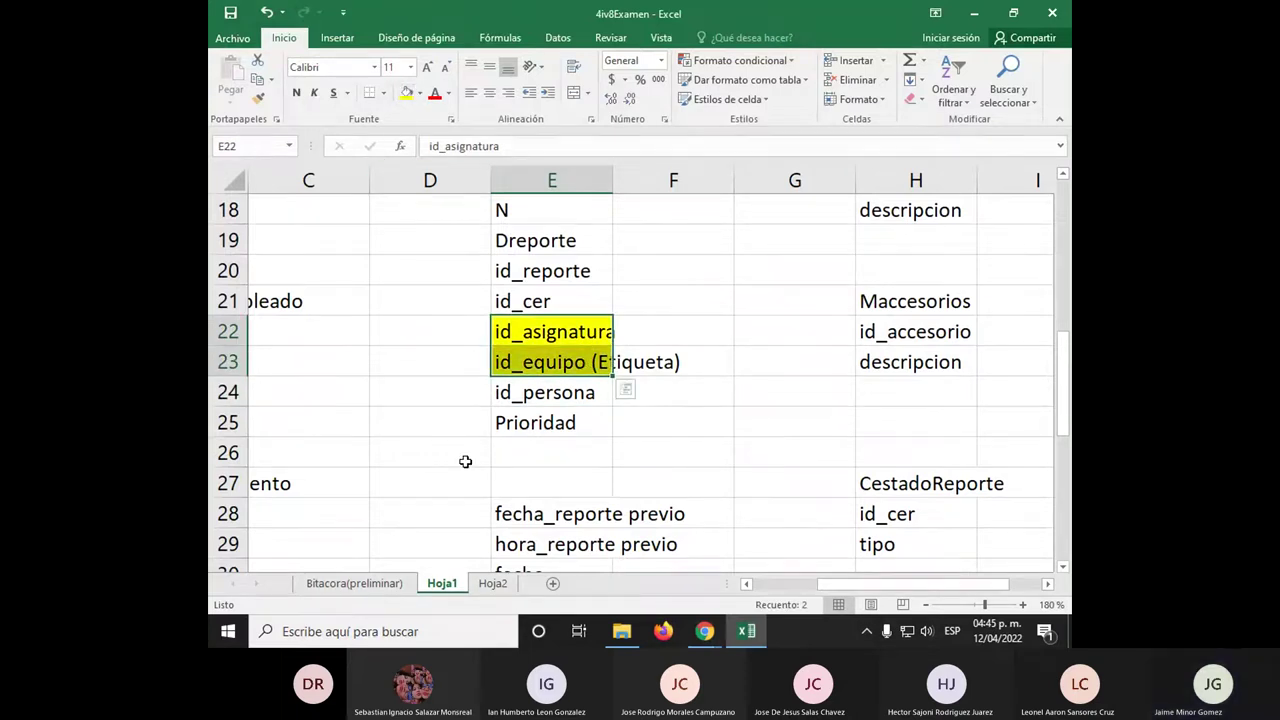
pyautogui.hotkey('ctrl', 'z')
# Highlight the id_equipo (Etiqueta) and id_persona fields of Dreporte in yellow
pyautogui.moveTo(545, 364); pyautogui.dragTo(548, 394)
pyautogui.click(406, 92)
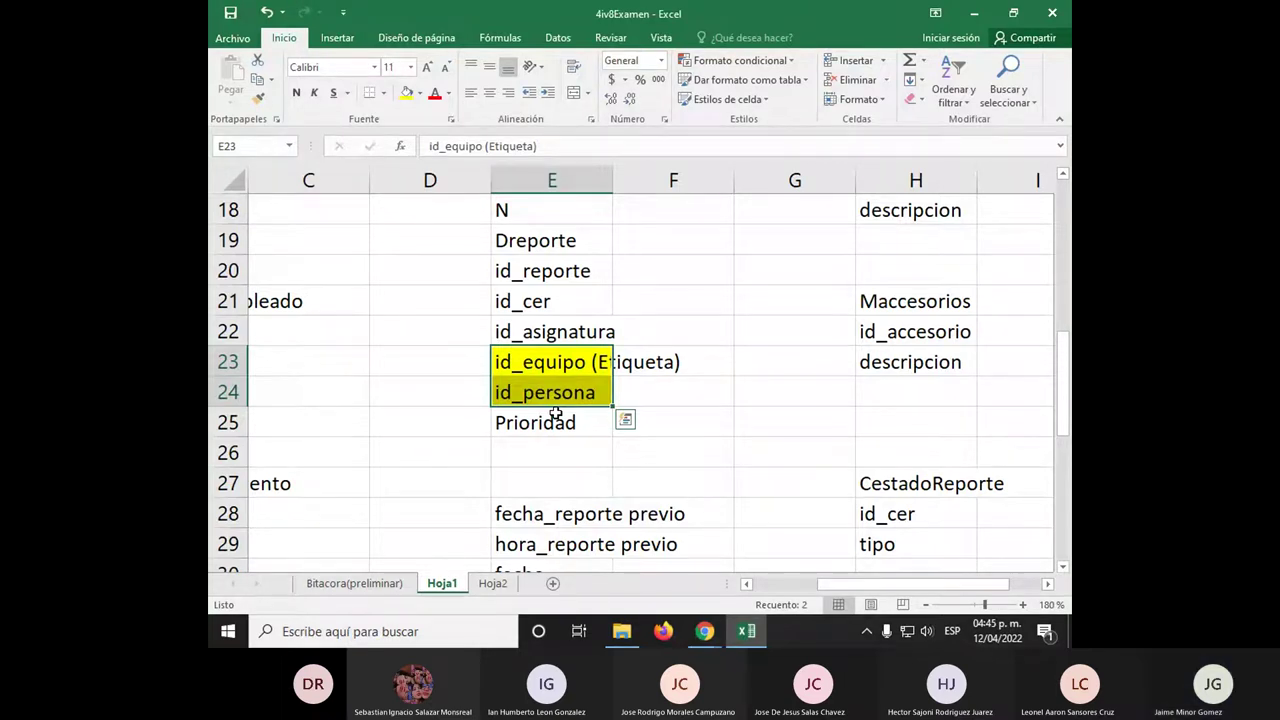
# Replace the Prioridad field of Dreporte with an id_prioriodad key field
pyautogui.click(580, 414)
pyautogui.scroll(-1, 574, 445)
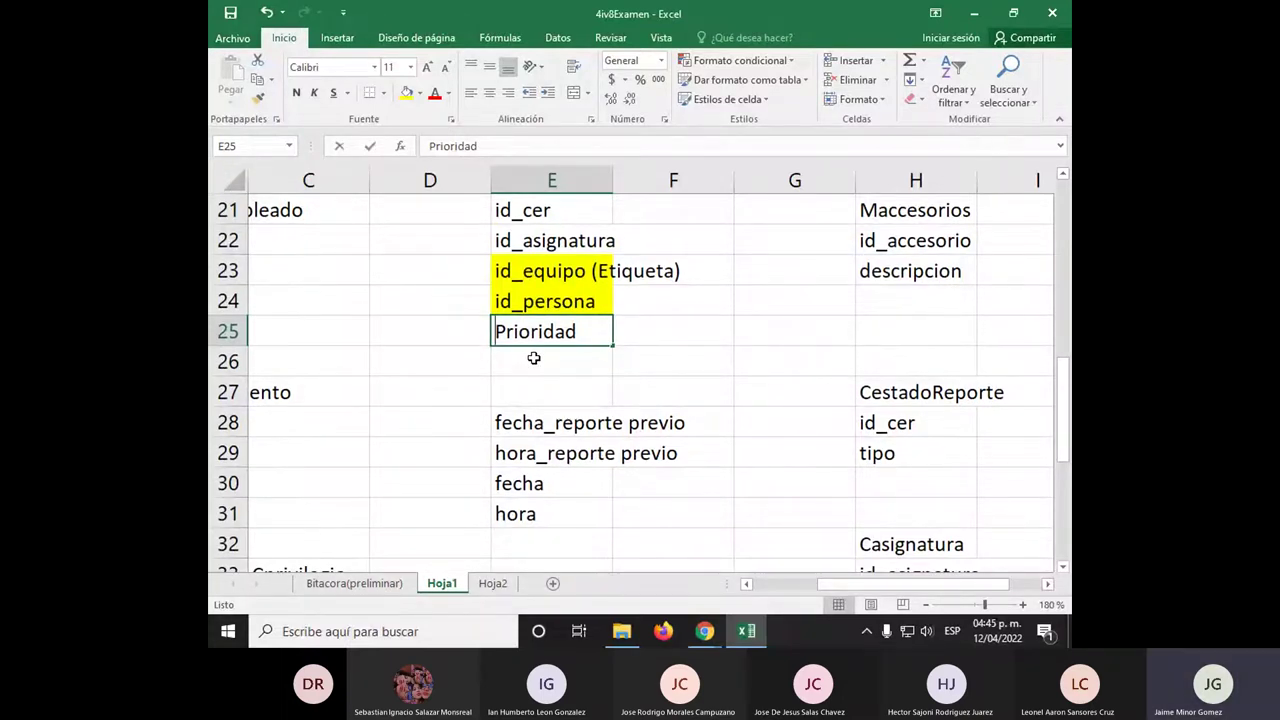
pyautogui.write('id')
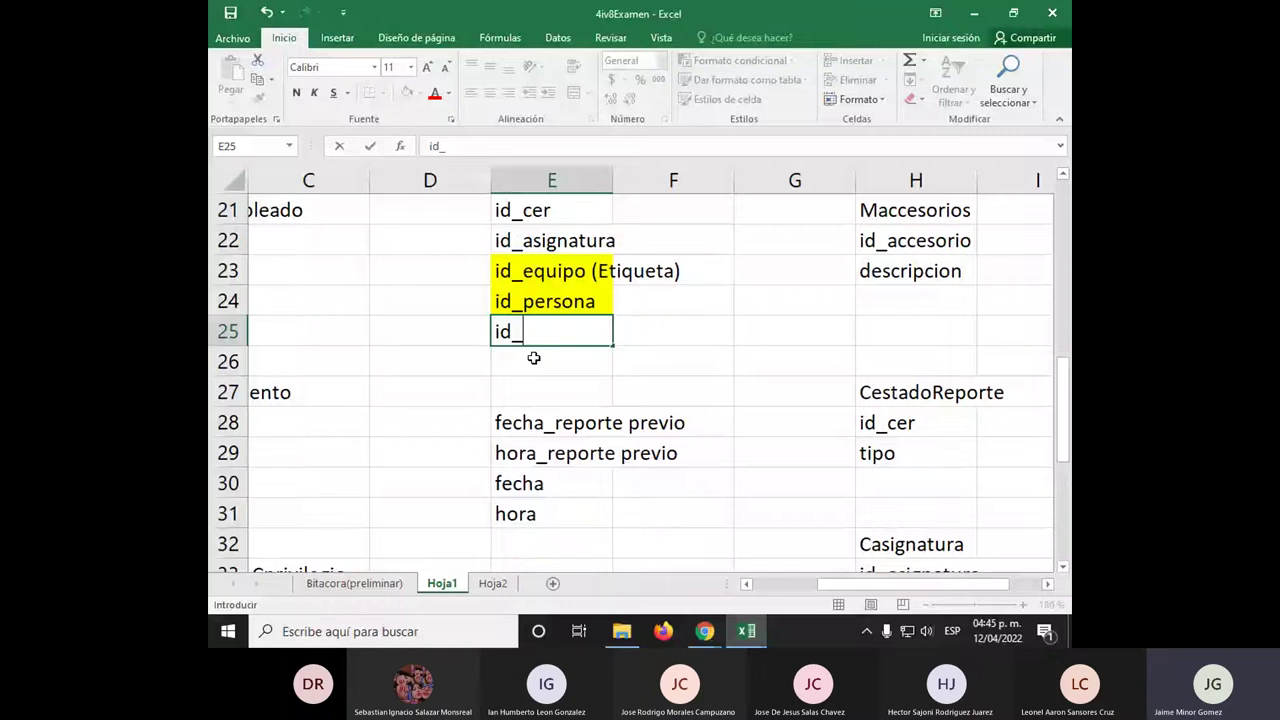
pyautogui.write('_pr')
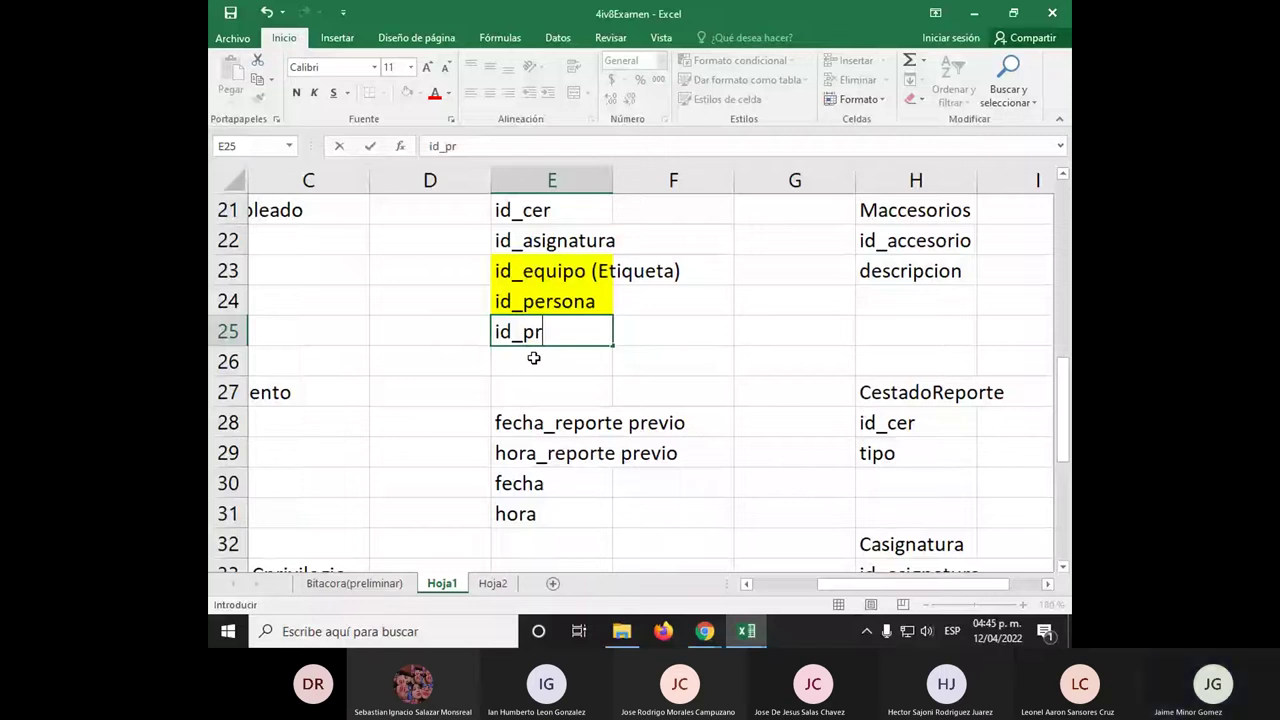
pyautogui.write('ioridad')
pyautogui.press('Return')
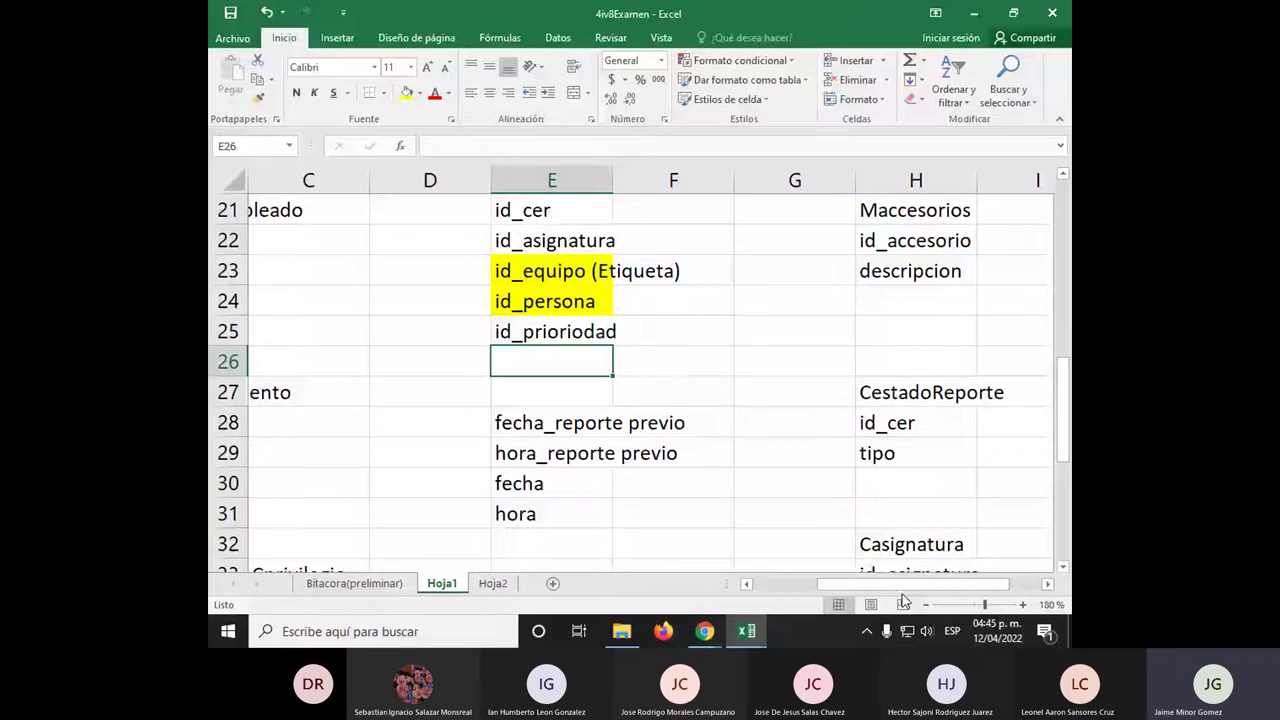
# Move fecha and hora directly below id_prioriodad, with fecha_reporte previo and hora_reporte previo set apart in E31:E32
pyautogui.hotkey('ctrl', 'v')
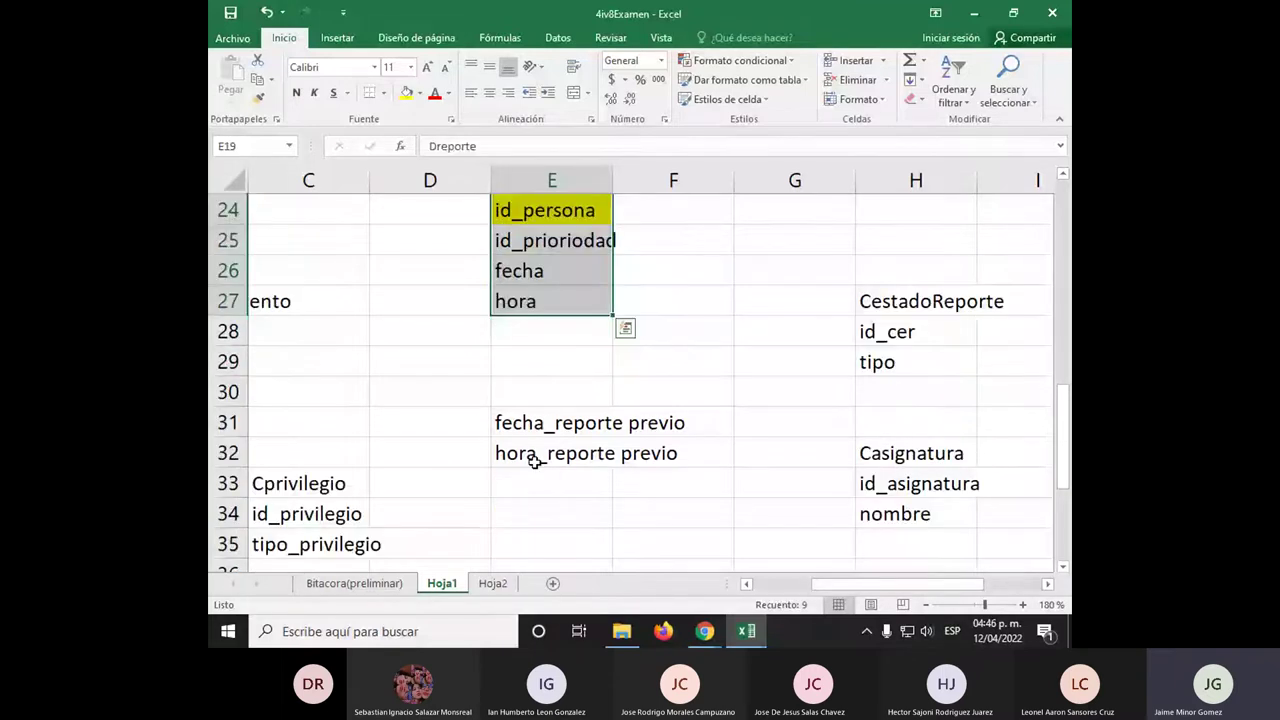
pyautogui.click(548, 460)
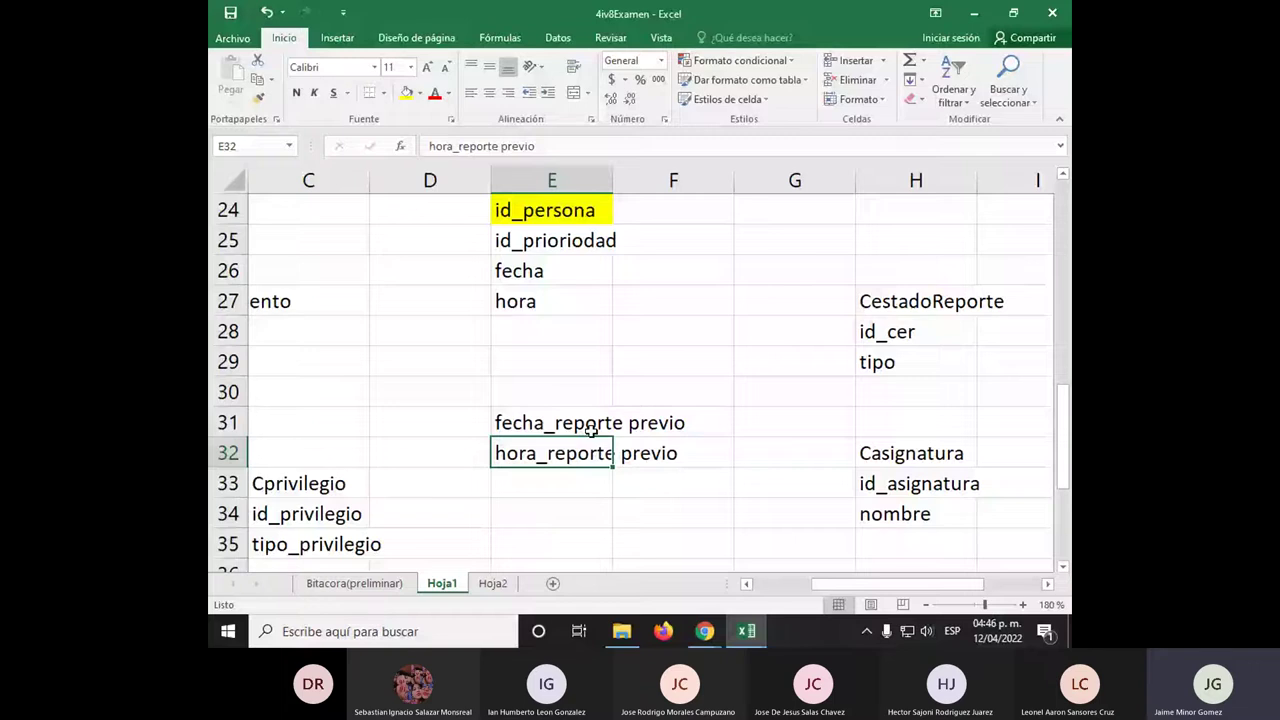
# Rename the id_reporte key field of Dreporte as id_dreporte
pyautogui.scroll(2, 591, 428)
pyautogui.doubleClick(523, 270)
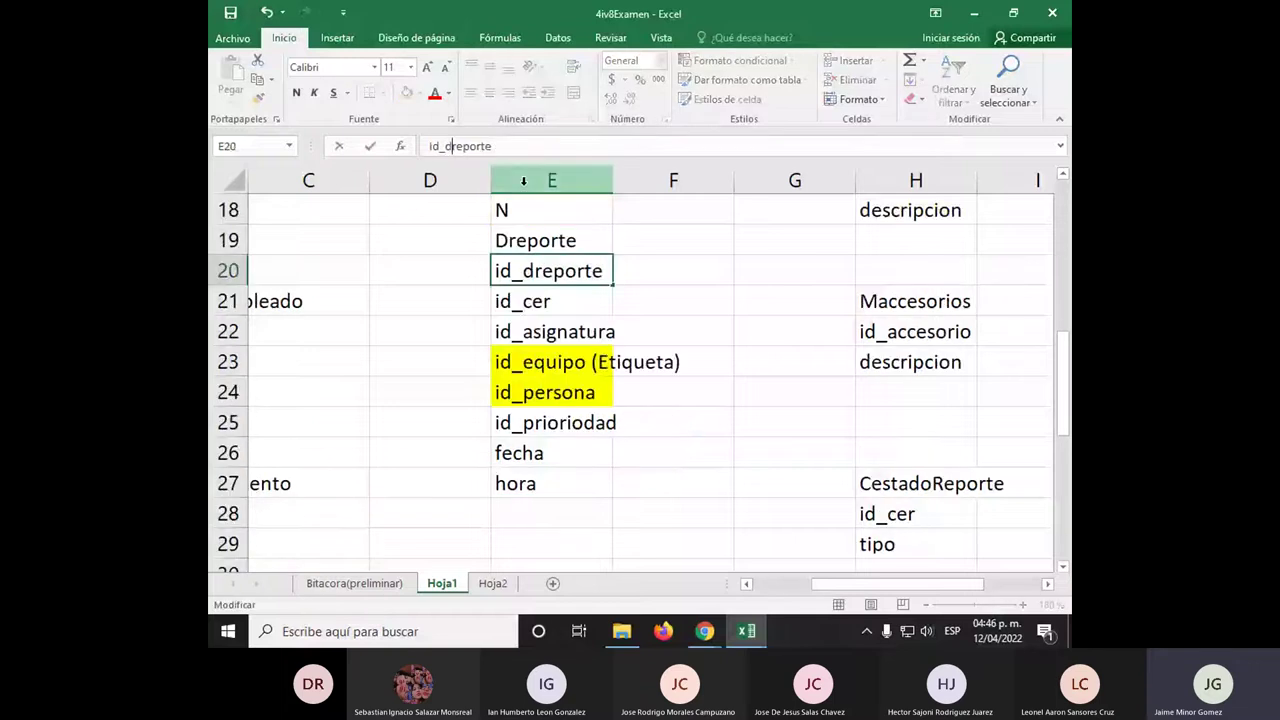
pyautogui.press('Return')
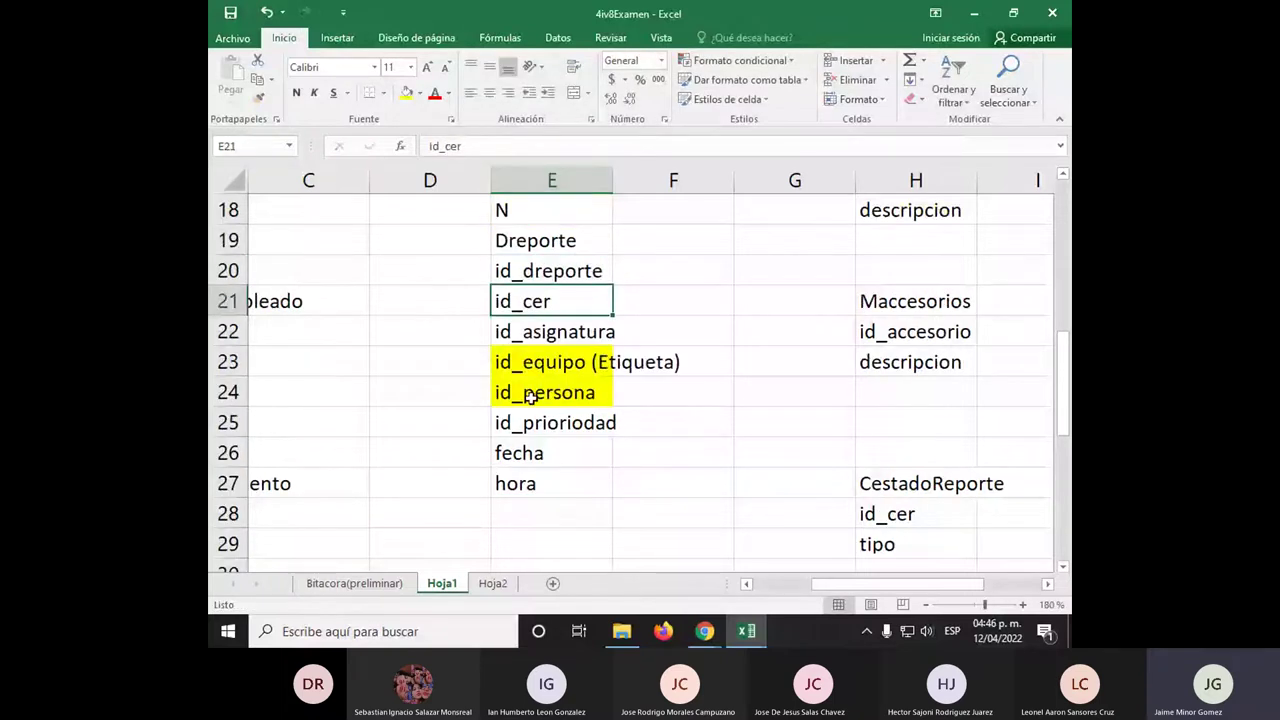
# Add a new table heading Mreporte in E32, directly above fecha_reporte previo
pyautogui.scroll(-3, 530, 396)
pyautogui.click(534, 357)
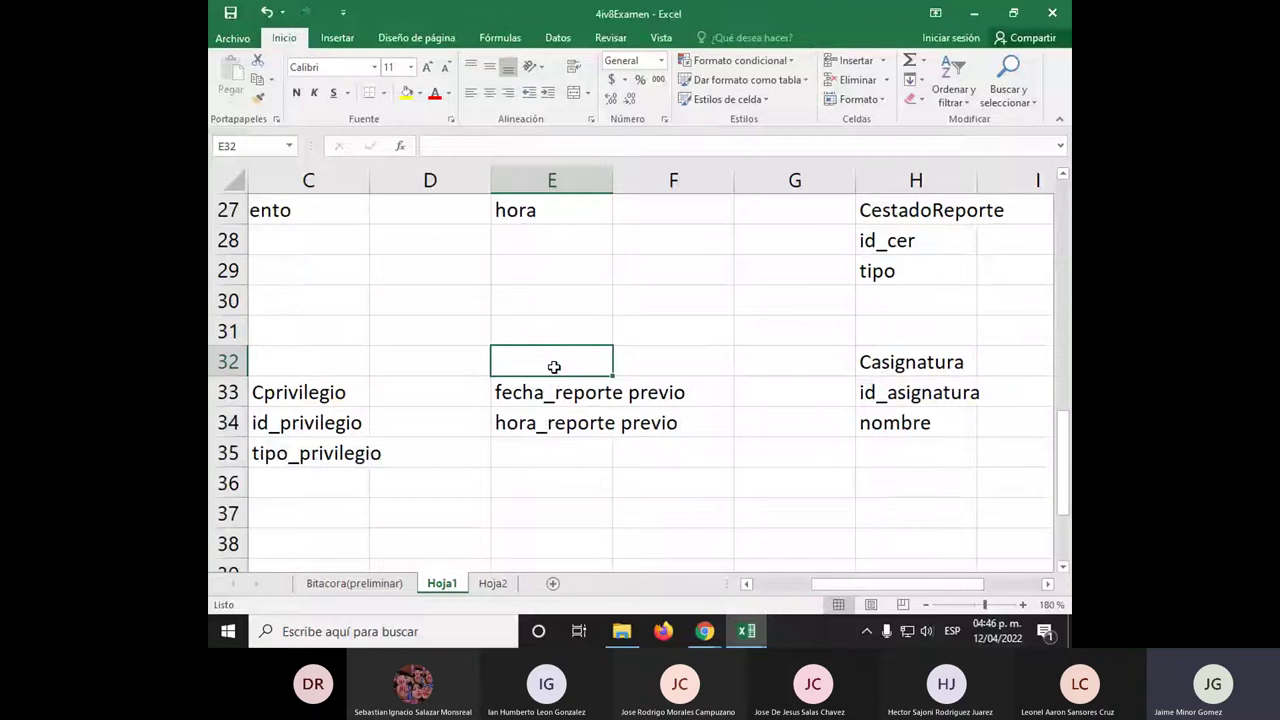
pyautogui.write('Mreporte')
pyautogui.press('Return')
# Clear fecha_reporte previo and hora_reporte previo from below the new Mreporte heading
pyautogui.moveTo(556, 393); pyautogui.dragTo(560, 425)
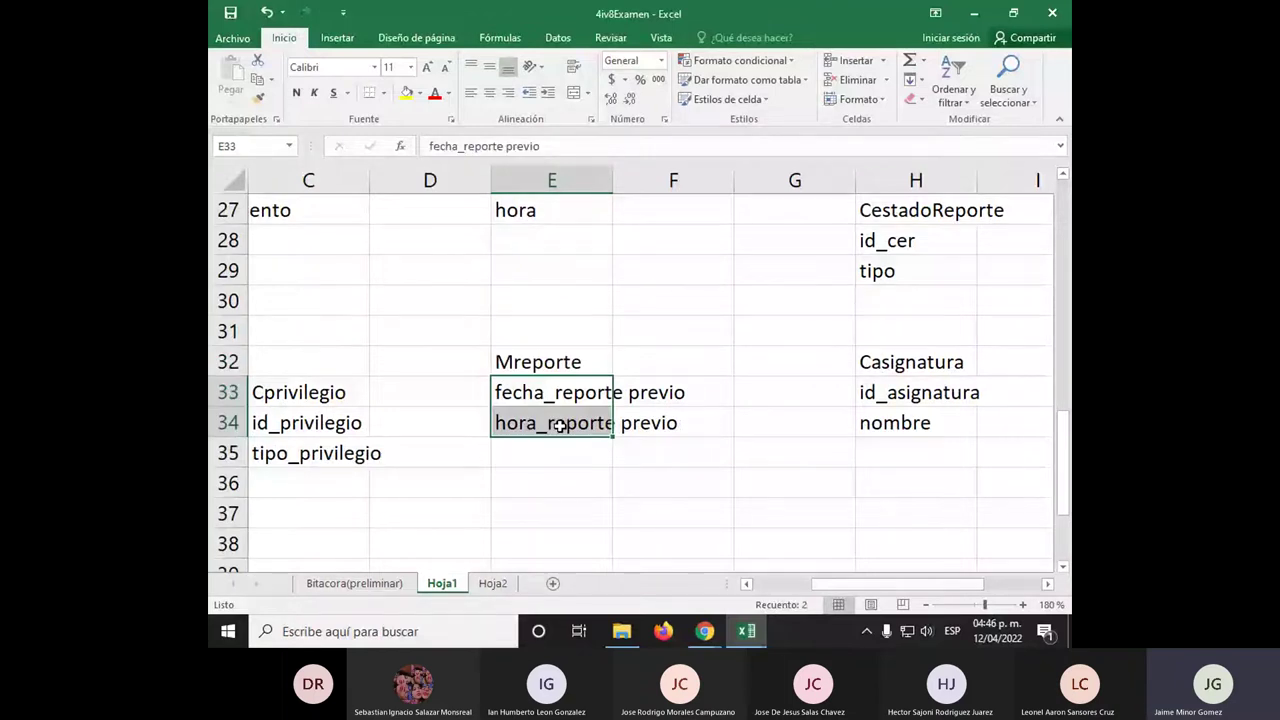
pyautogui.press('Delete')
pyautogui.scroll(3, 560, 425)
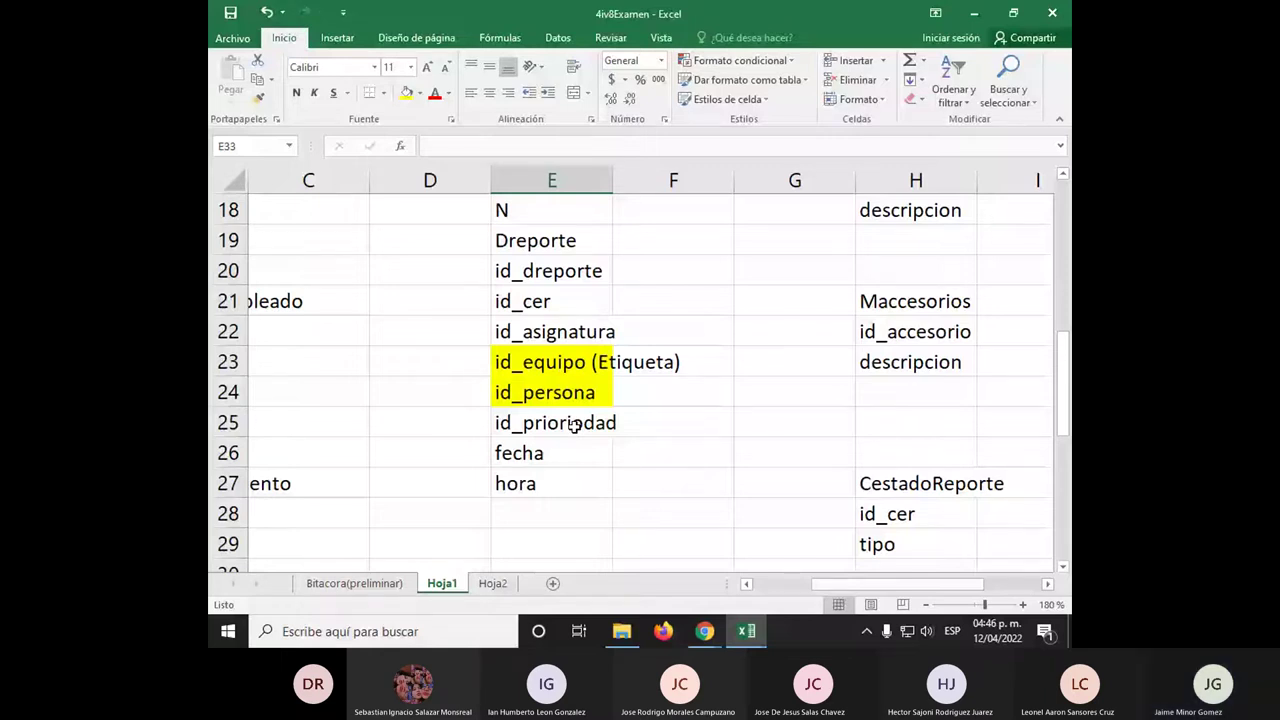
pyautogui.scroll(-2, 573, 425)
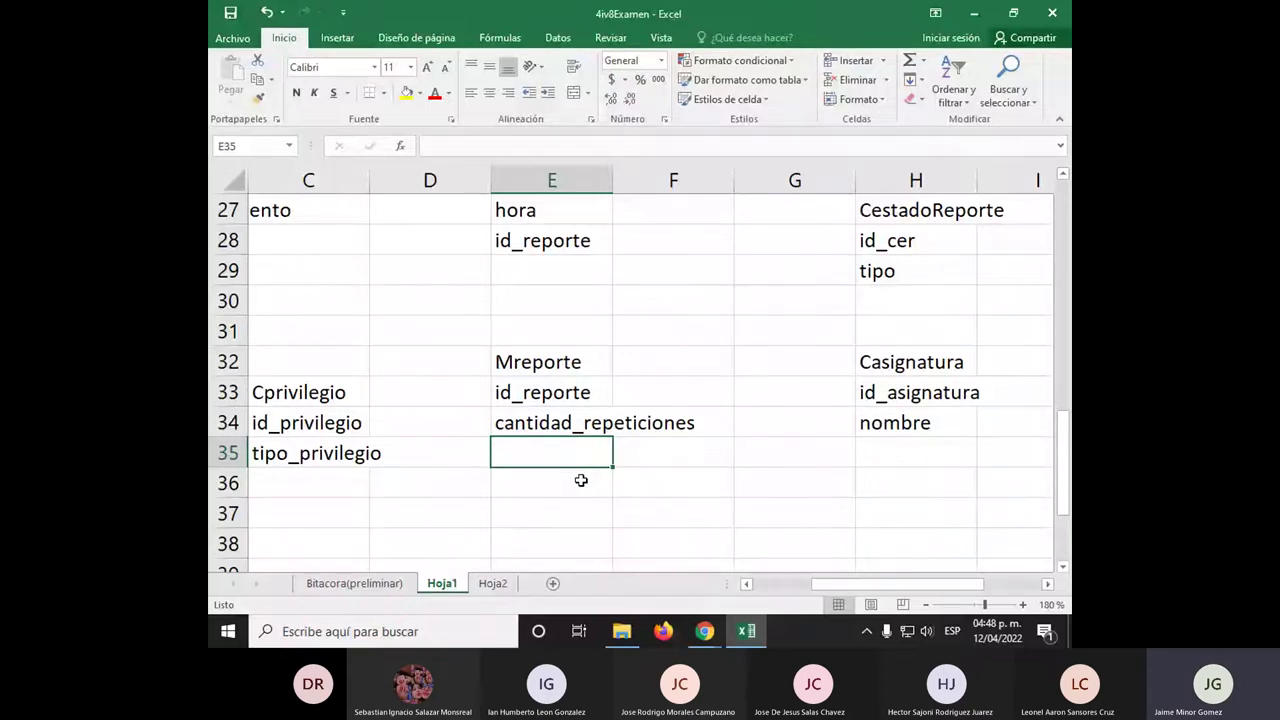
pyautogui.scroll(3, 581, 480)
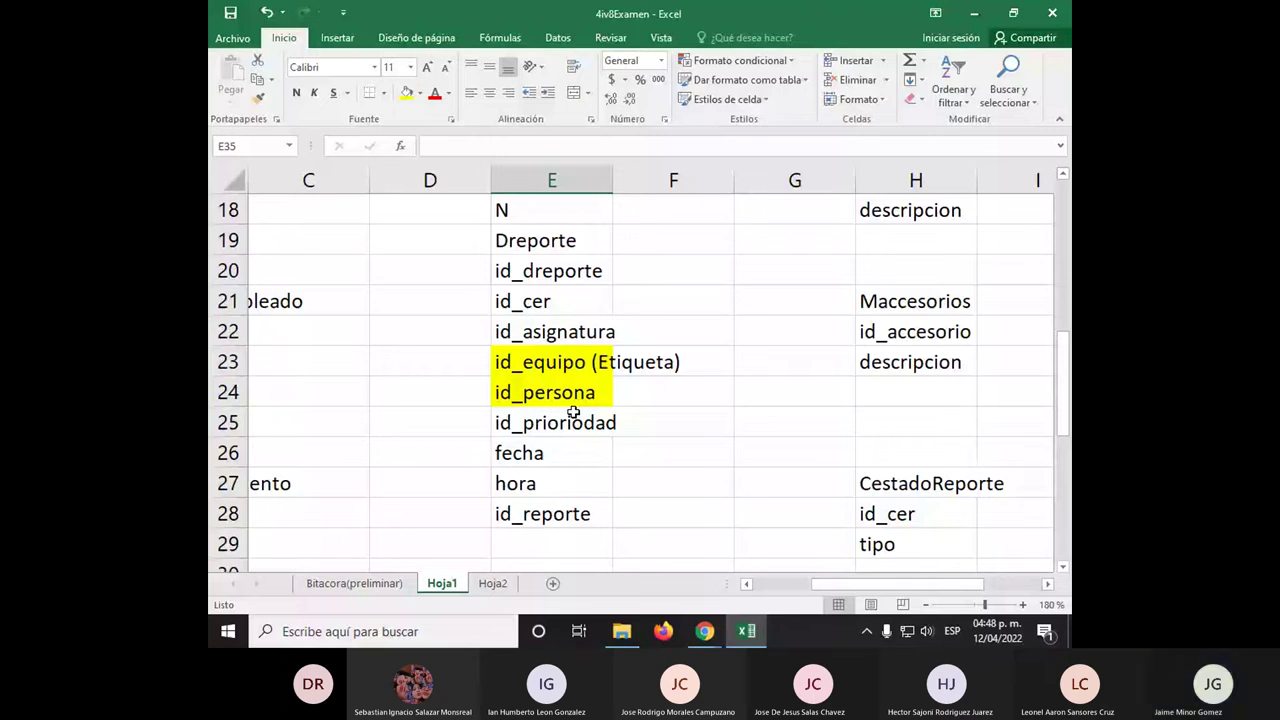
pyautogui.scroll(4, 546, 327)
pyautogui.click(546, 301)
pyautogui.scroll(-3, 588, 557)
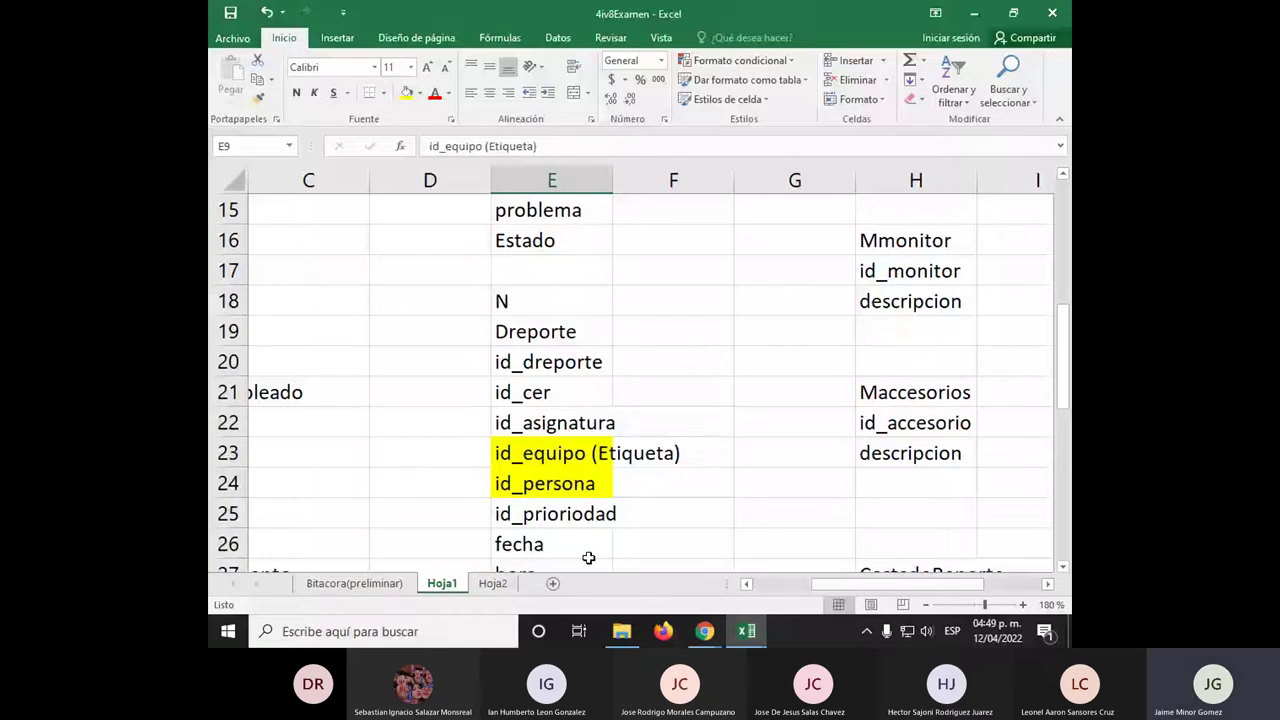
pyautogui.scroll(-5, 588, 557)
pyautogui.click(560, 335)
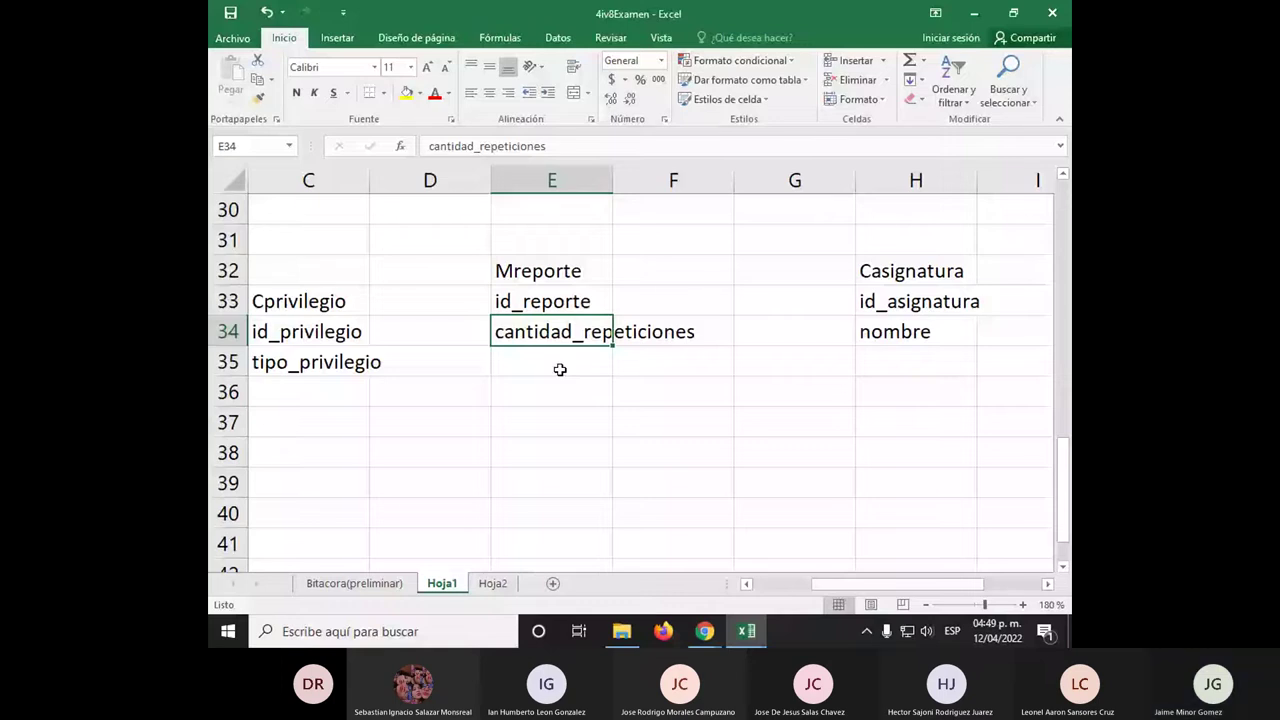
# Add a new table heading EReporteMaquina in C18, between the Mpersona and Dreporte tables
pyautogui.scroll(6, 560, 369)
pyautogui.click(430, 422)
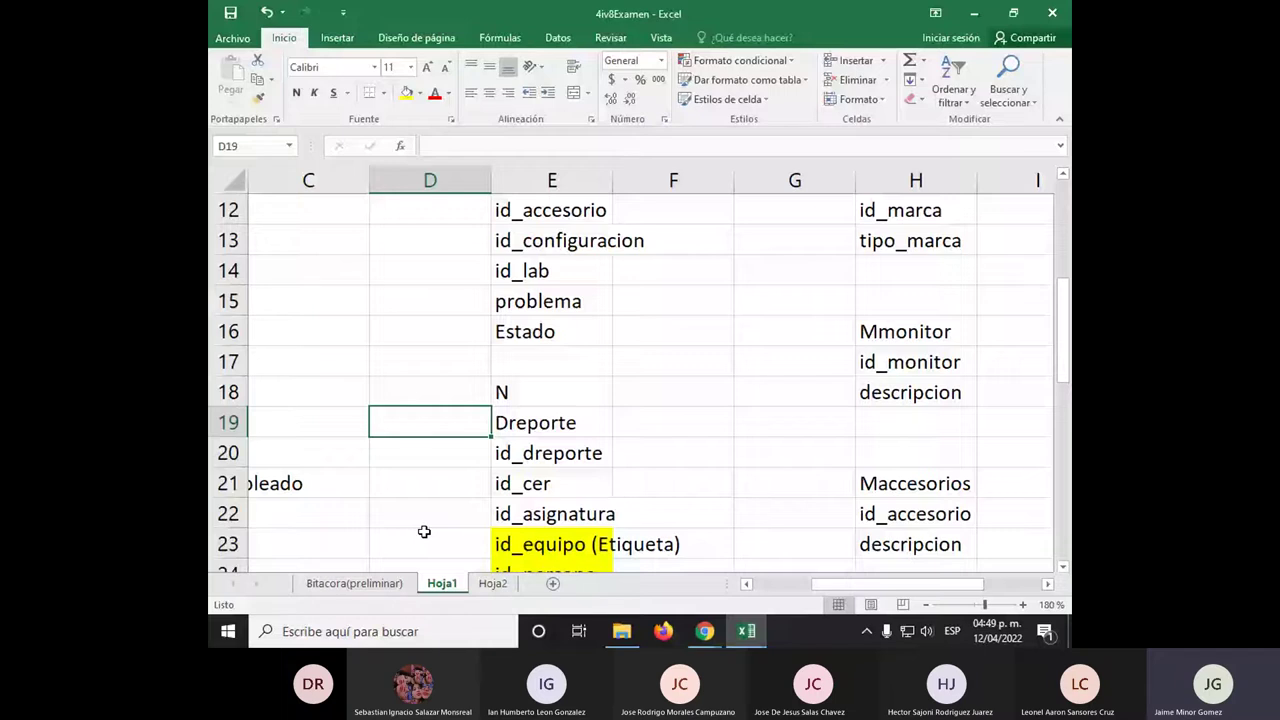
pyautogui.hscroll(-2, 424, 532)
pyautogui.click(570, 392)
pyautogui.write('EReporteMaquina')
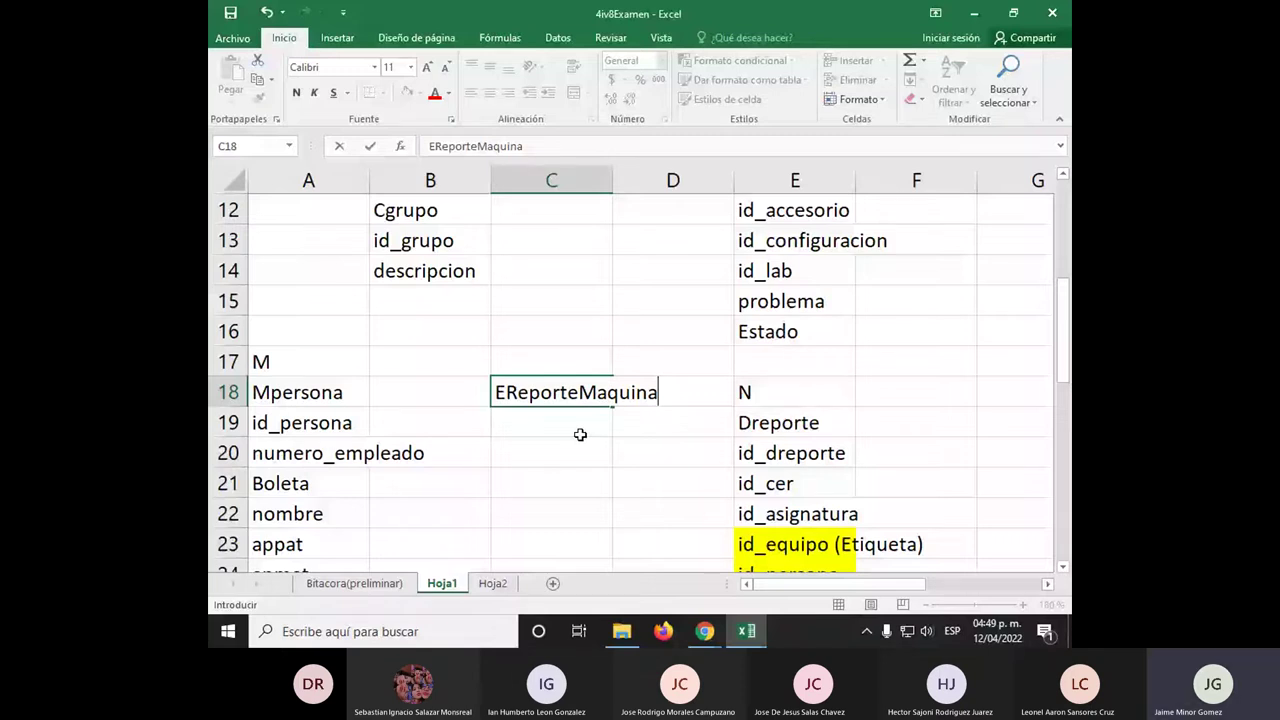
pyautogui.click(580, 434)
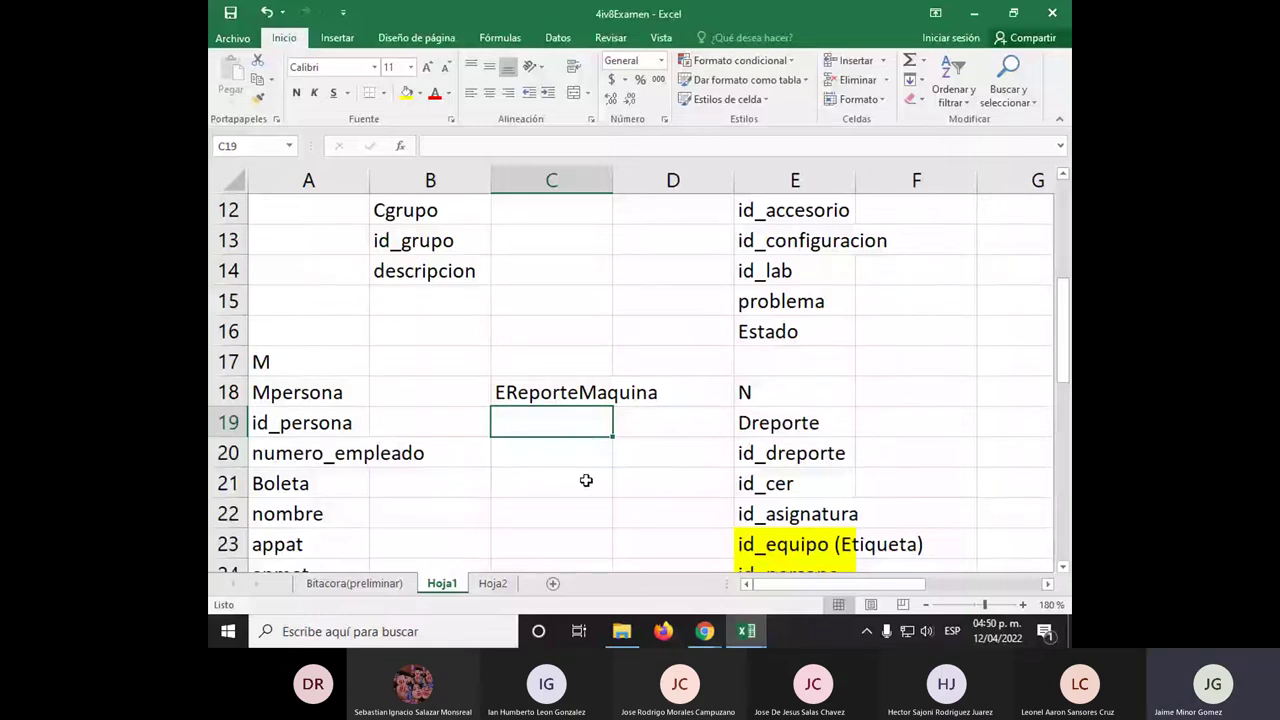
pyautogui.scroll(-2, 800, 242)
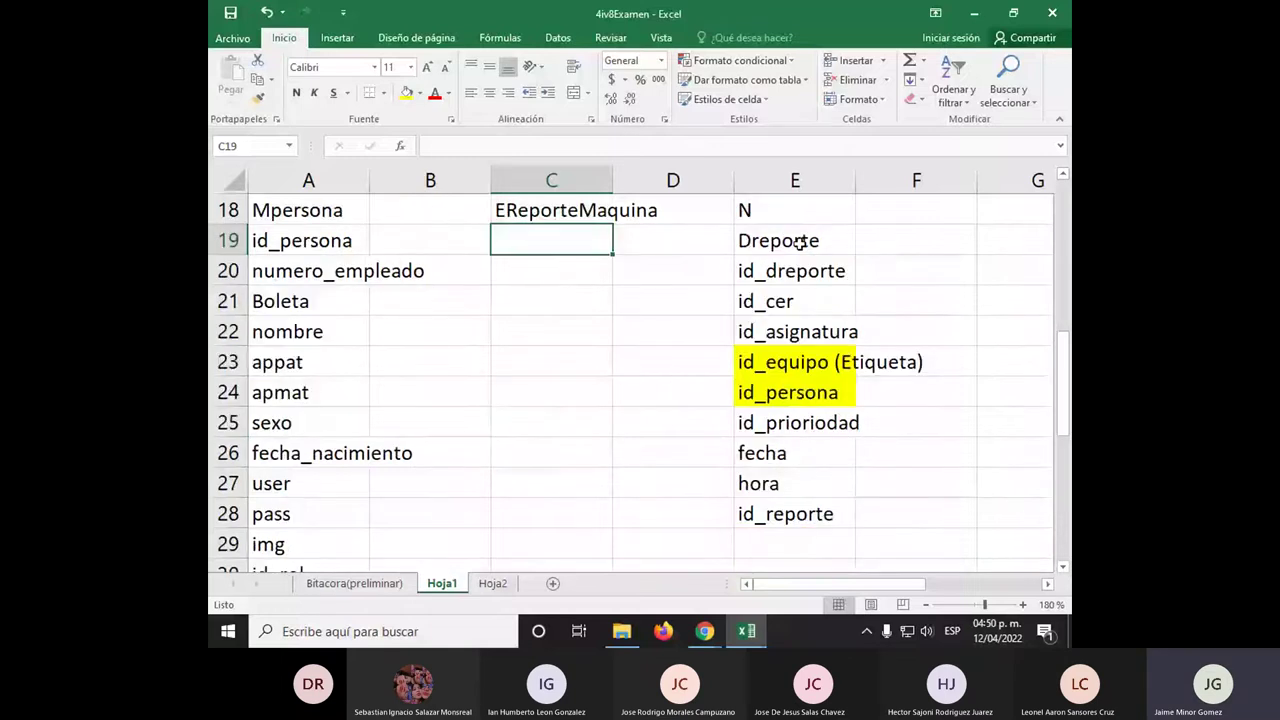
pyautogui.moveTo(800, 242); pyautogui.dragTo(800, 514)
pyautogui.scroll(-3, 805, 414)
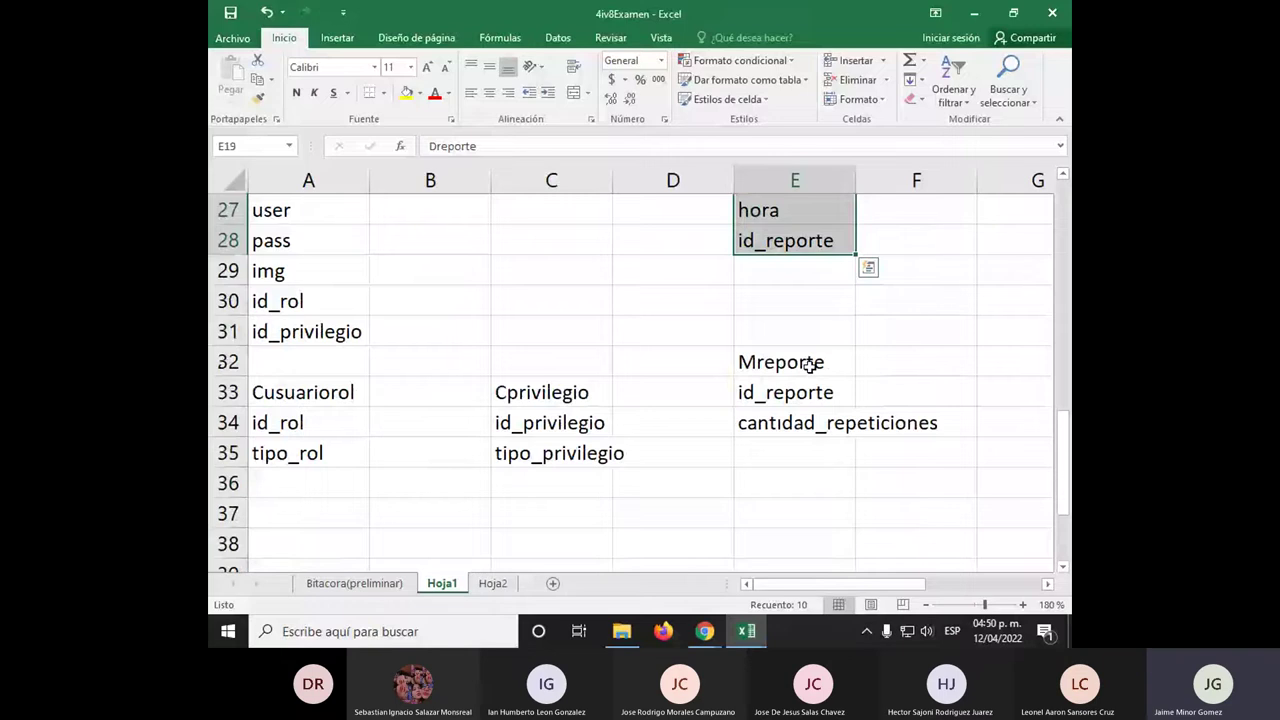
pyautogui.moveTo(810, 365); pyautogui.dragTo(800, 423)
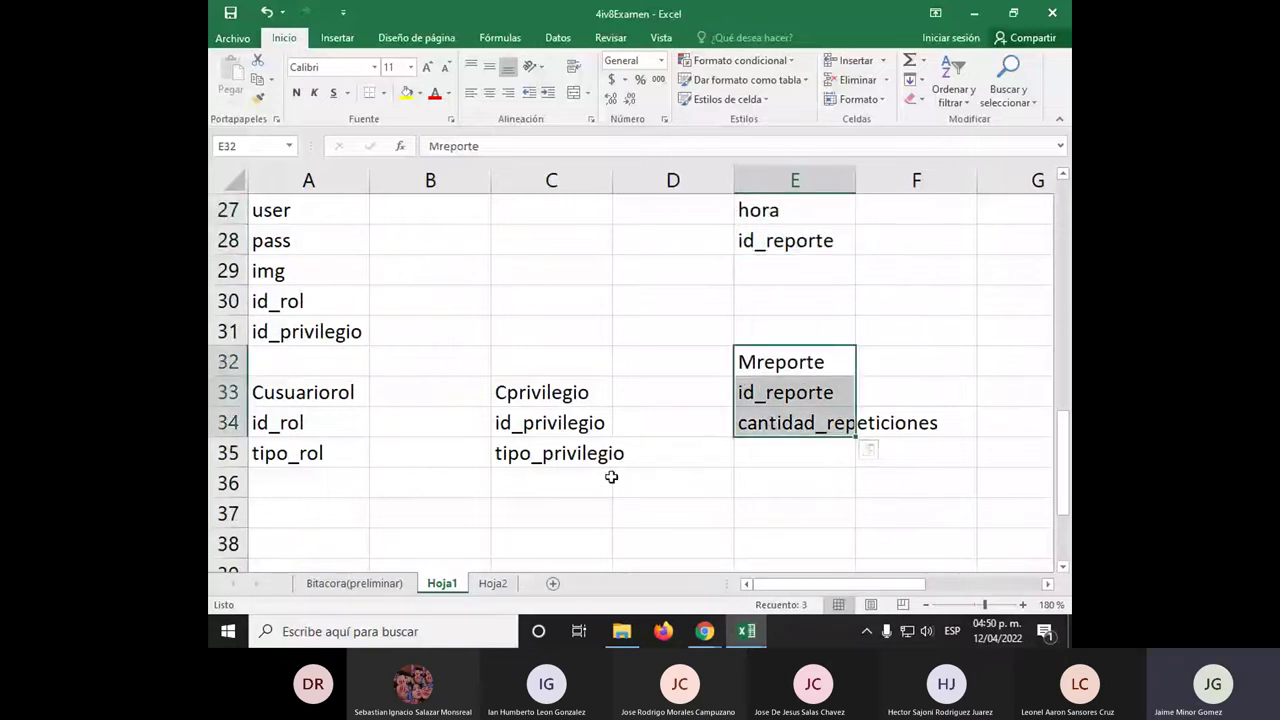
pyautogui.scroll(4, 594, 452)
# Enter id_ereportemaquinapersona as the key field directly below the EReporteMaquina heading
pyautogui.click(560, 333)
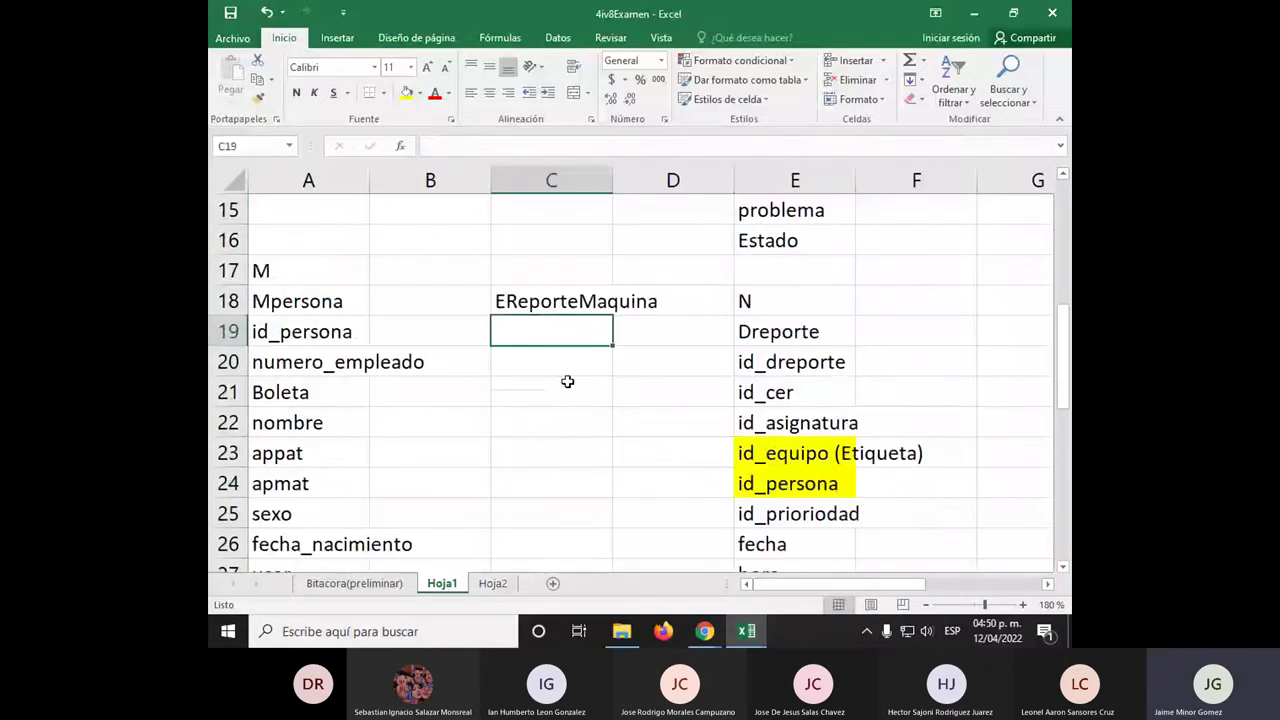
pyautogui.write('id_e')
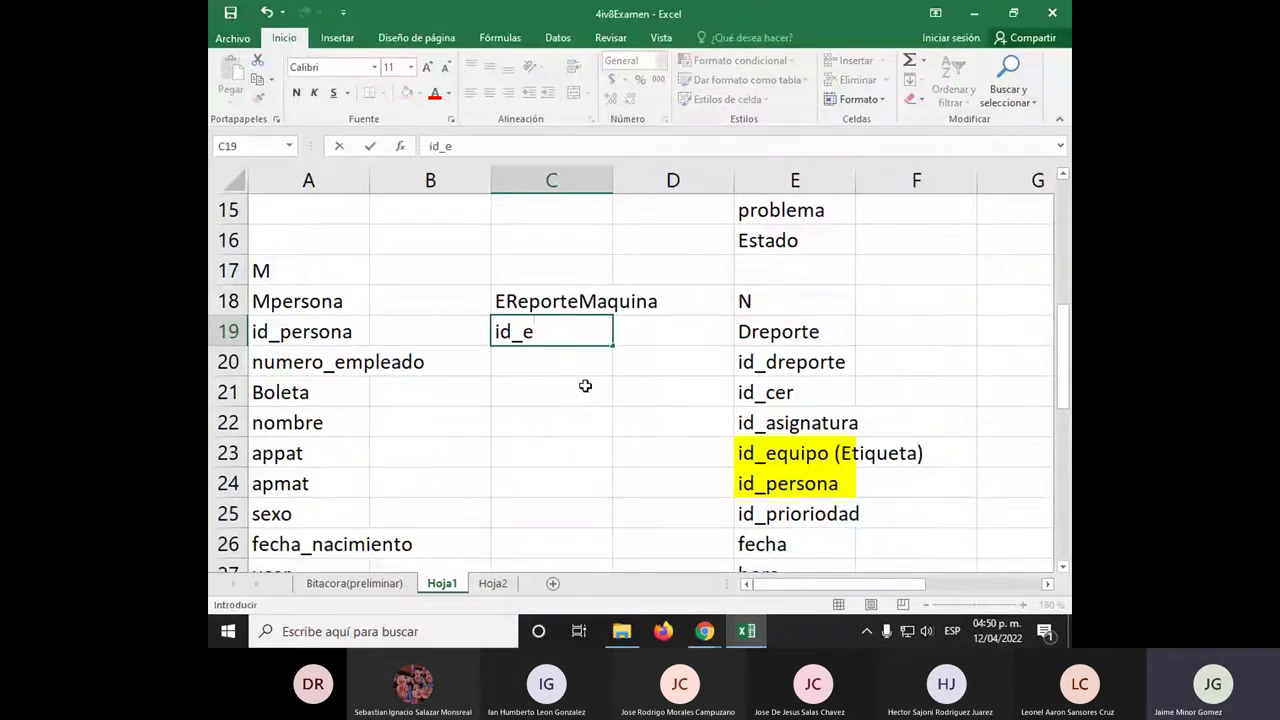
pyautogui.write('reporte')
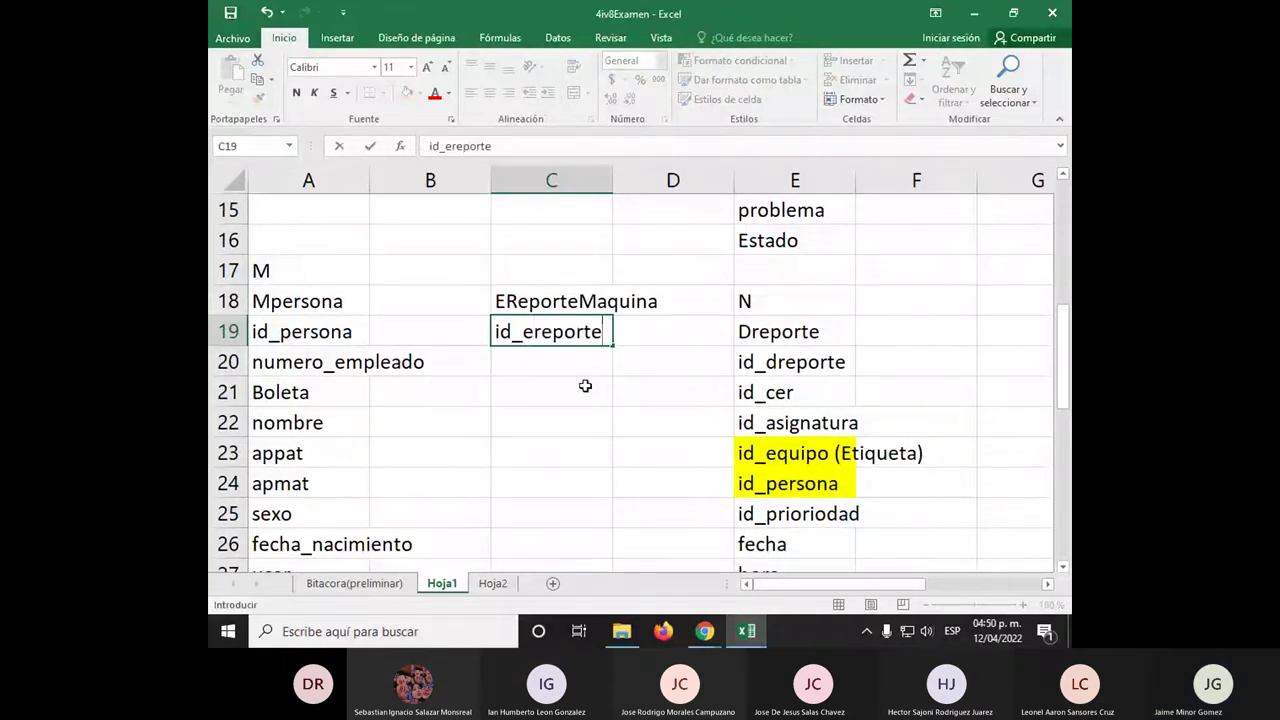
pyautogui.press('BackSpace')
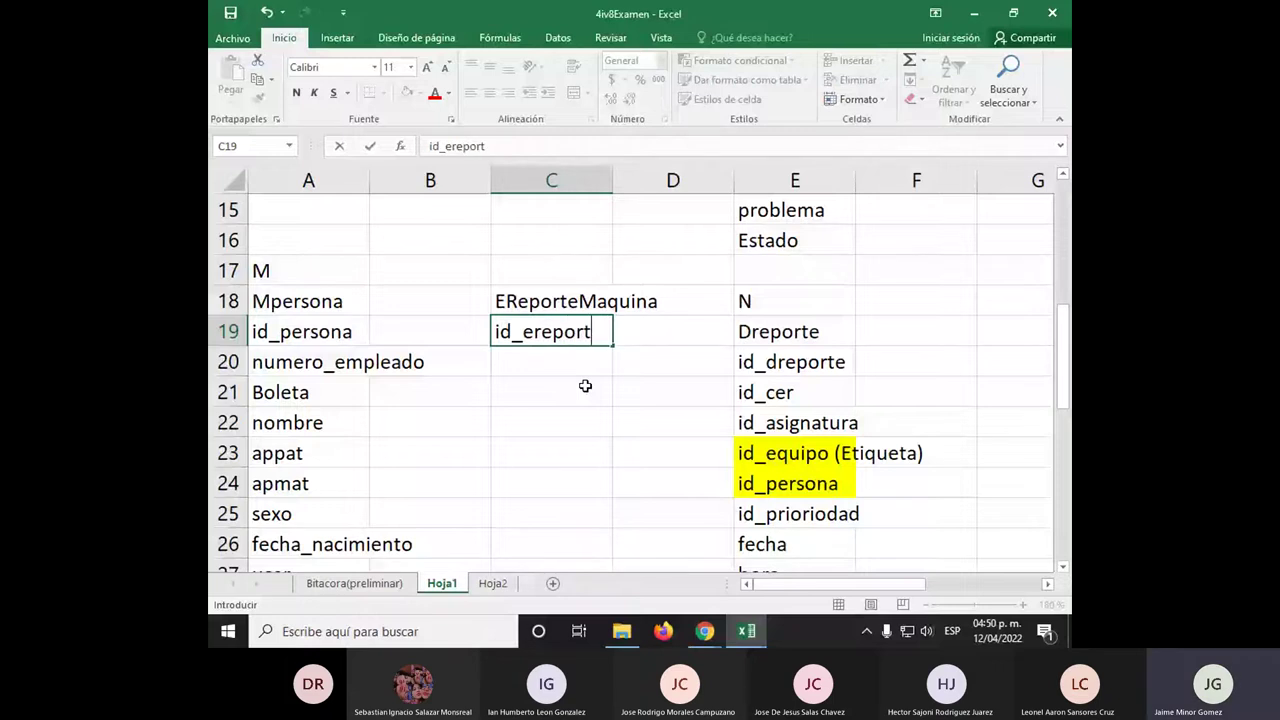
pyautogui.write('emaquinaperso')
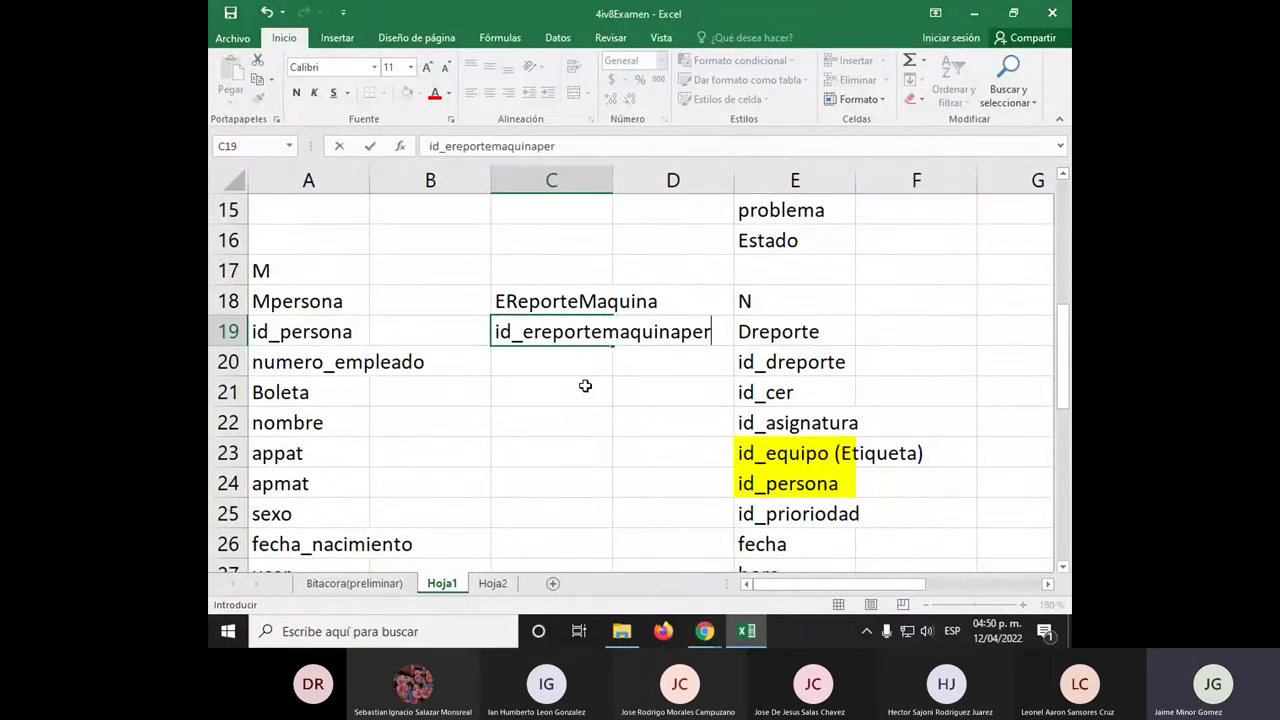
pyautogui.press('Return')
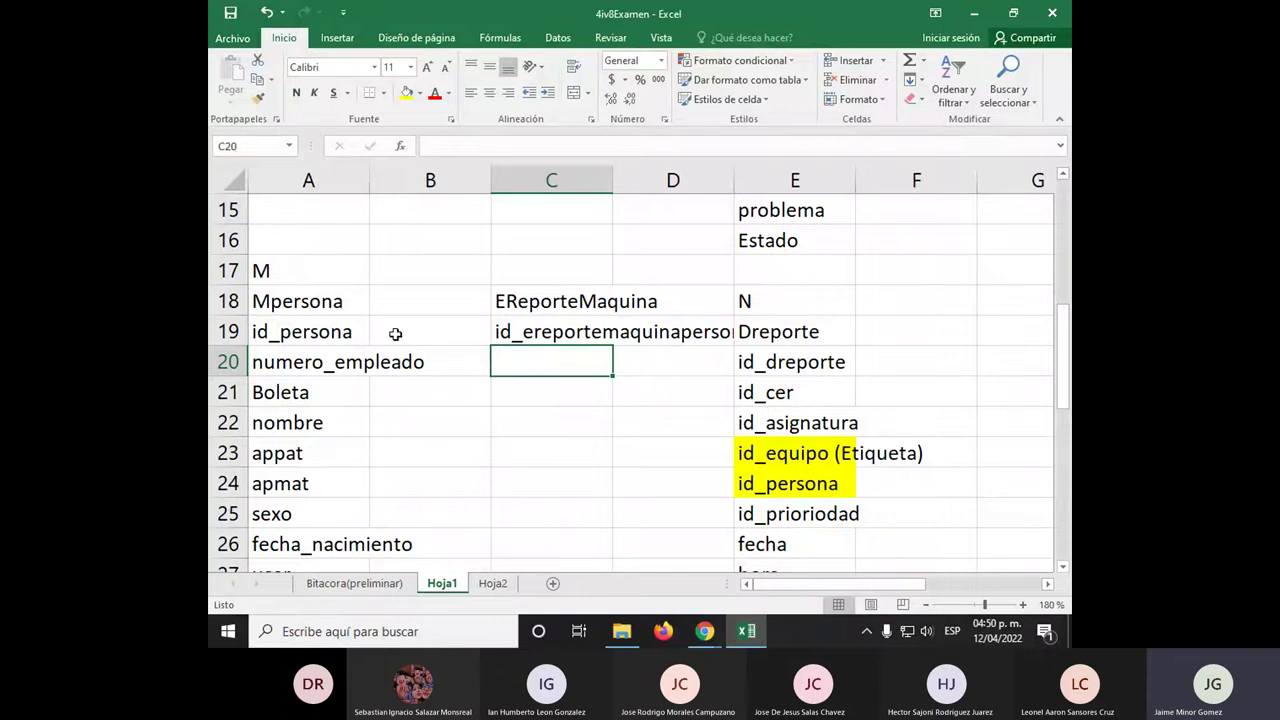
# Copy the id_persona field from Mpersona into C20, below the key field of EReporteMaquina
pyautogui.click(327, 338)
pyautogui.hotkey('ctrl', 'c')
pyautogui.click(523, 363)
pyautogui.hotkey('ctrl', 'v')
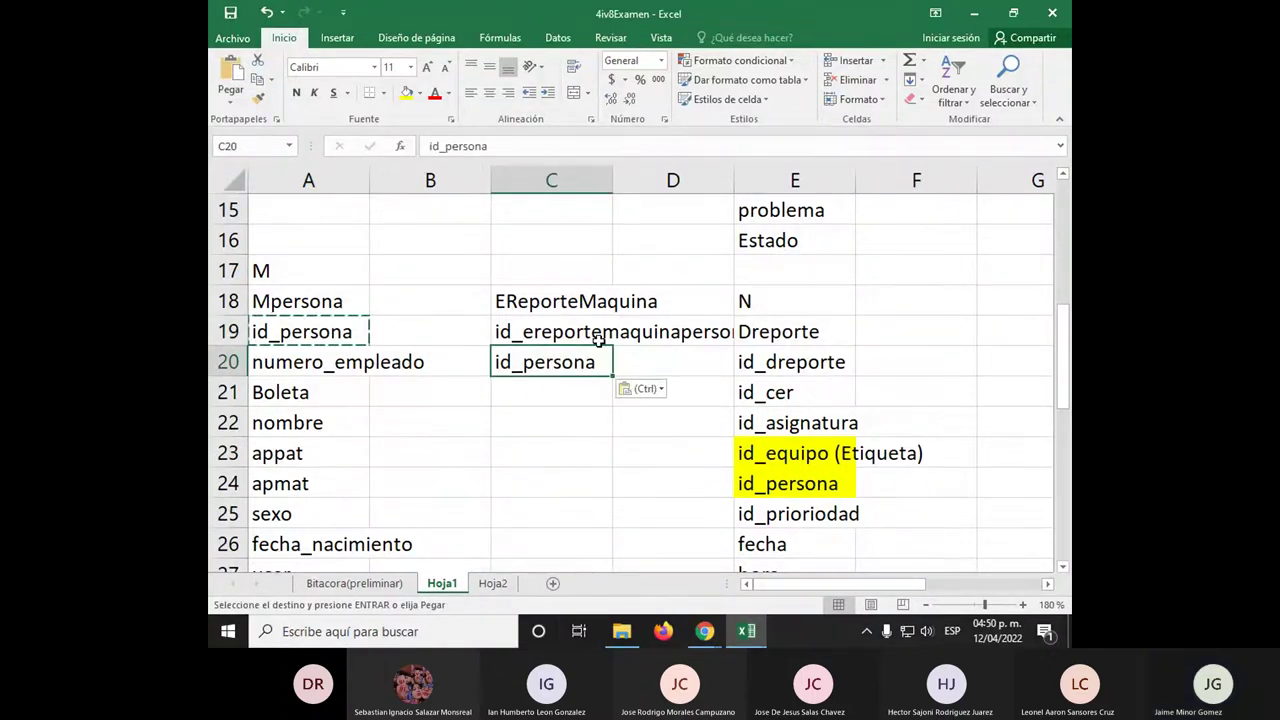
# Replace the highlighted id_persona field of Dreporte with a copy of EReporteMaquina's key field, id_ereportemaquinapersona
pyautogui.scroll(-1, 741, 485)
pyautogui.click(805, 392)
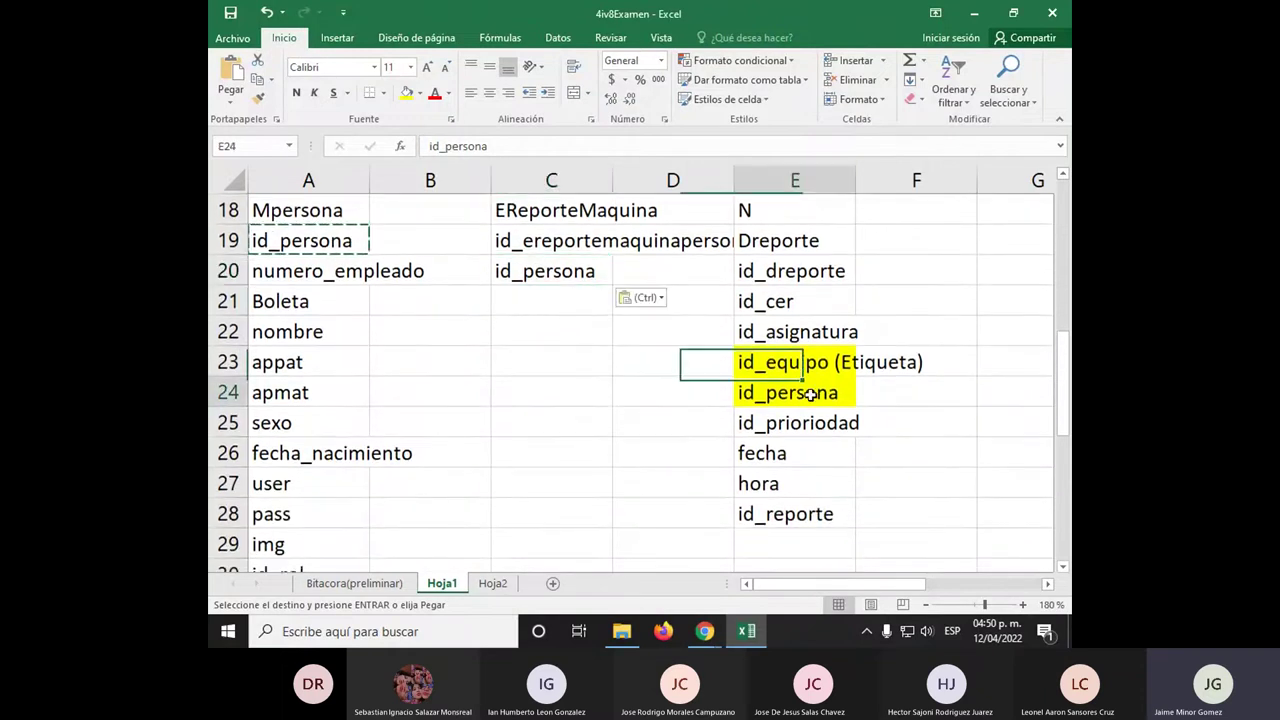
pyautogui.click(548, 248)
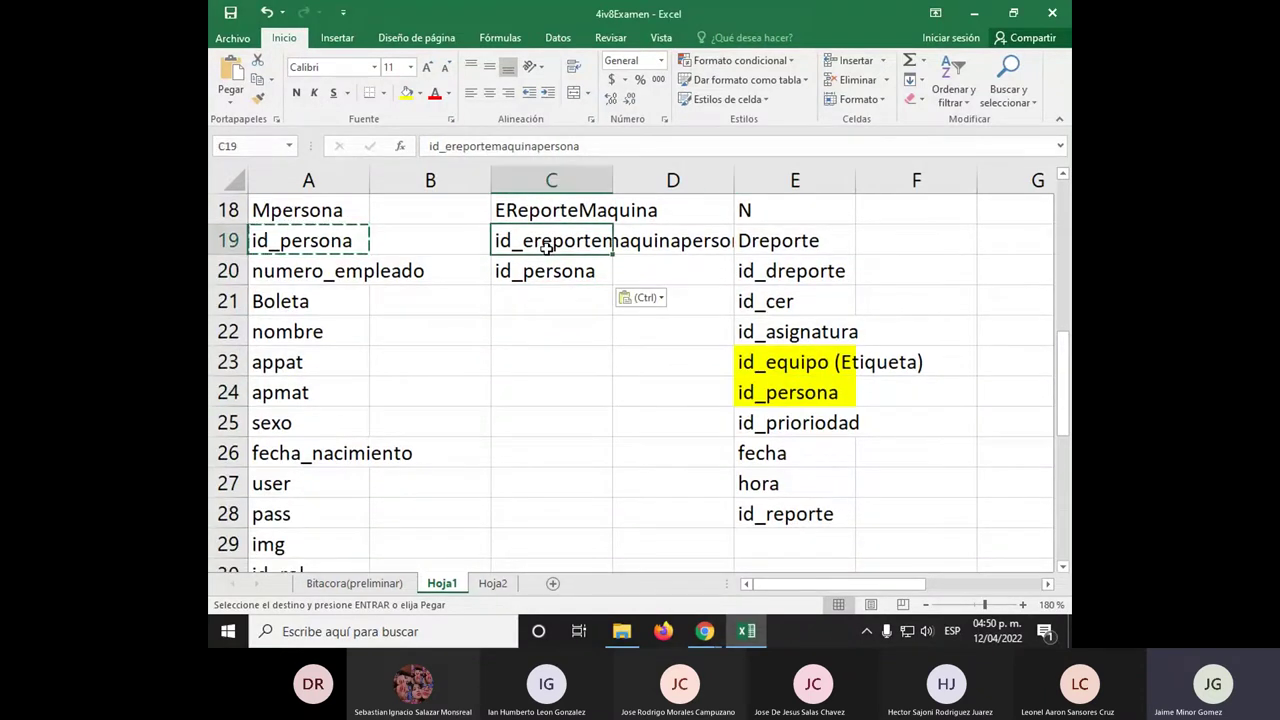
pyautogui.hotkey('ctrl', 'c')
pyautogui.click(790, 394)
pyautogui.hotkey('ctrl', 'v')
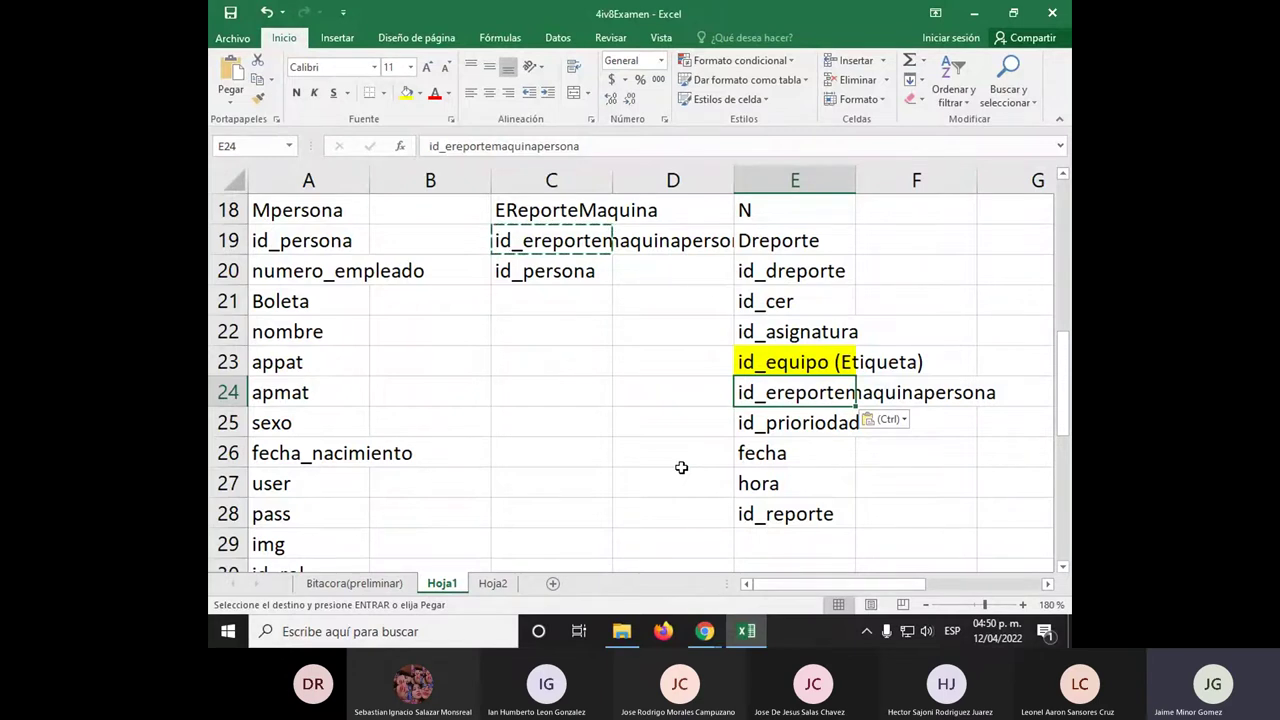
# Add a new table heading EReportesEquipo in F15 with the key field id_ereportesequipo below it in F16
pyautogui.scroll(2, 681, 467)
pyautogui.click(862, 330)
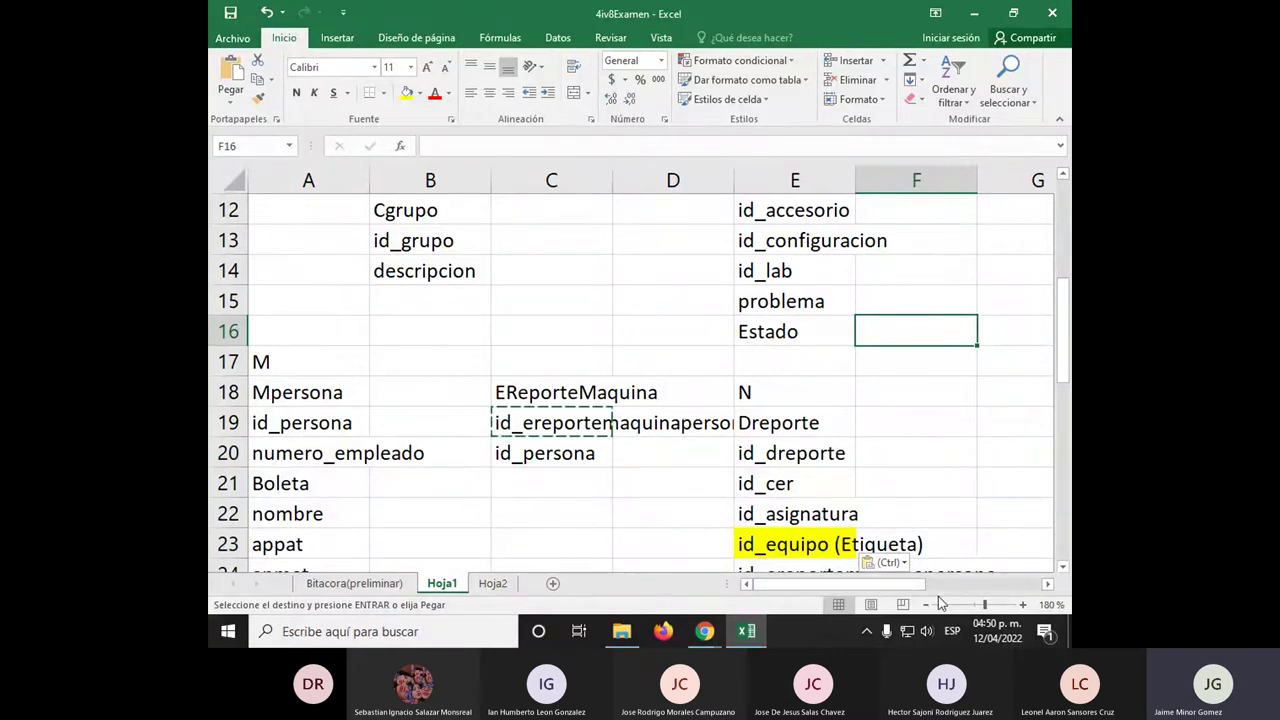
pyautogui.moveTo(921, 585); pyautogui.dragTo(983, 587)
pyautogui.click(692, 308)
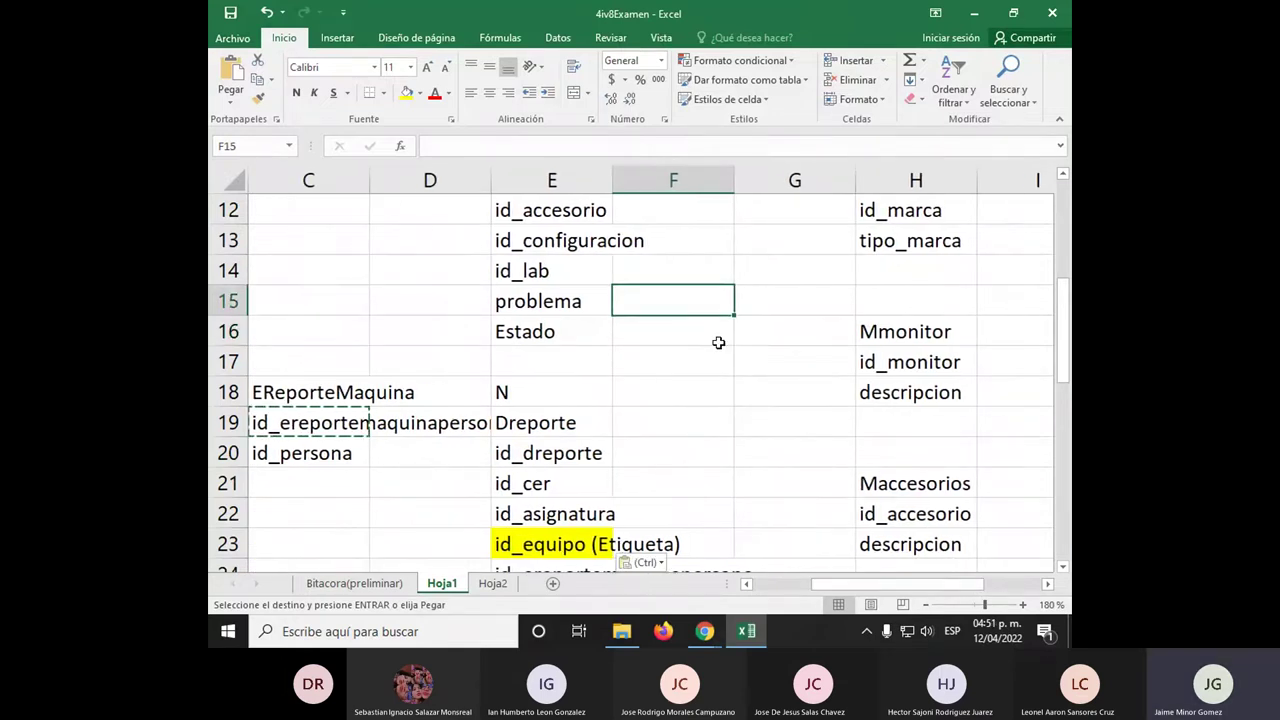
pyautogui.write('E')
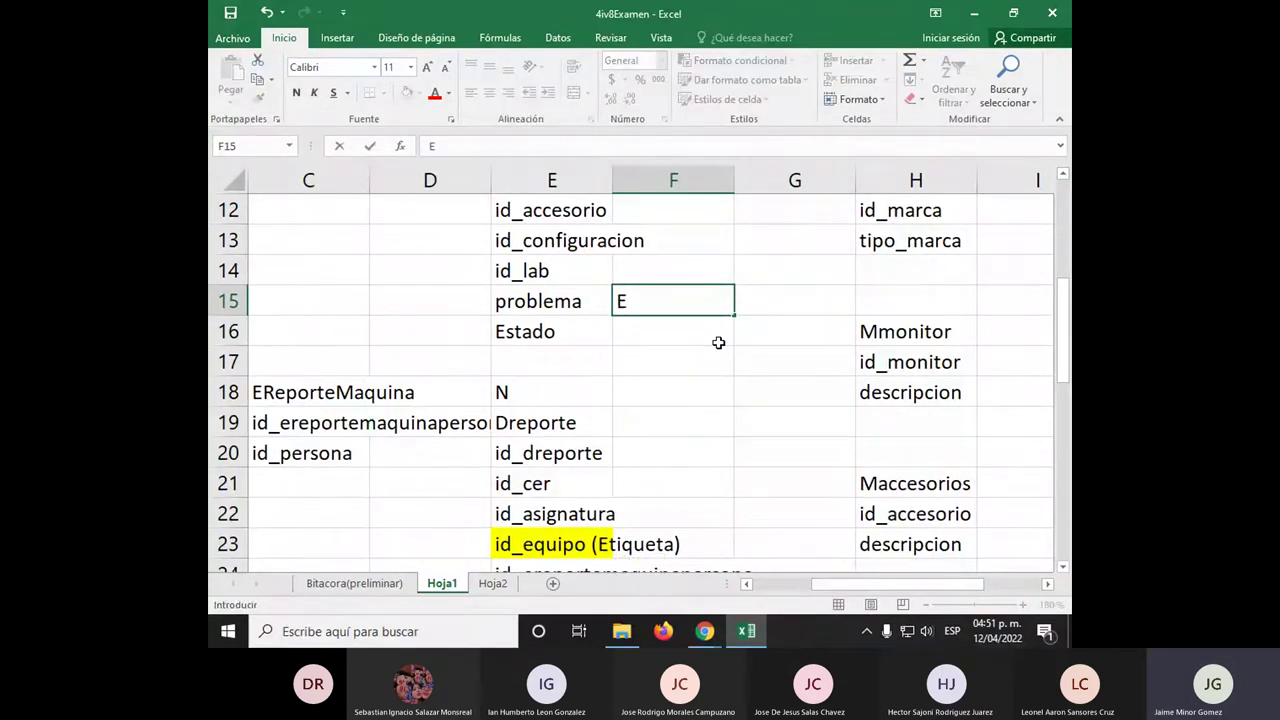
pyautogui.write('Reportes')
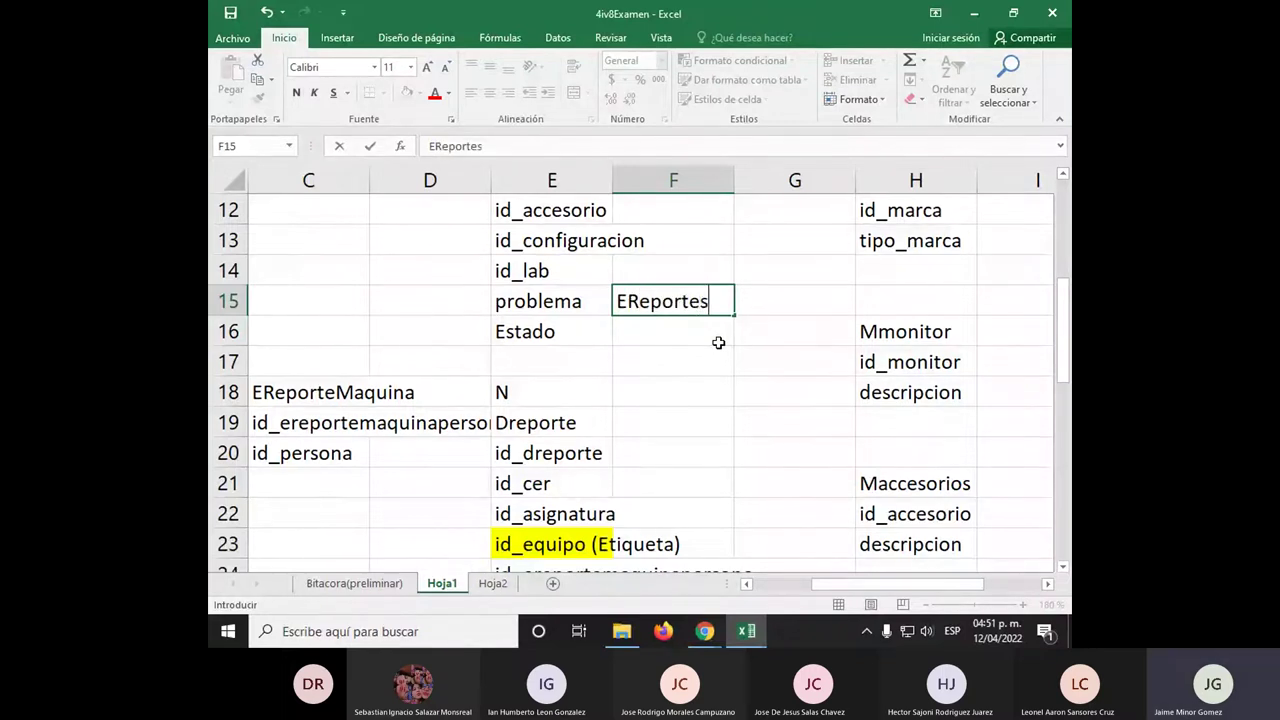
pyautogui.write('Equipo')
pyautogui.press('Return')
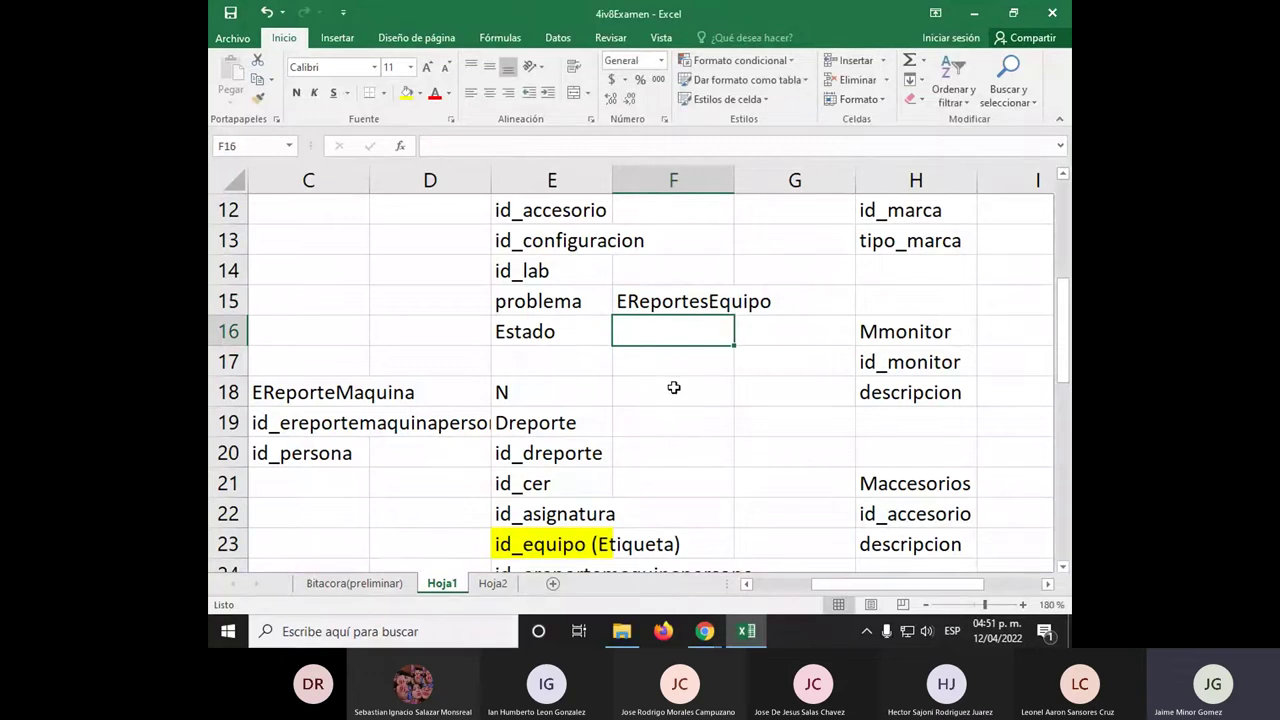
pyautogui.write('id_e')
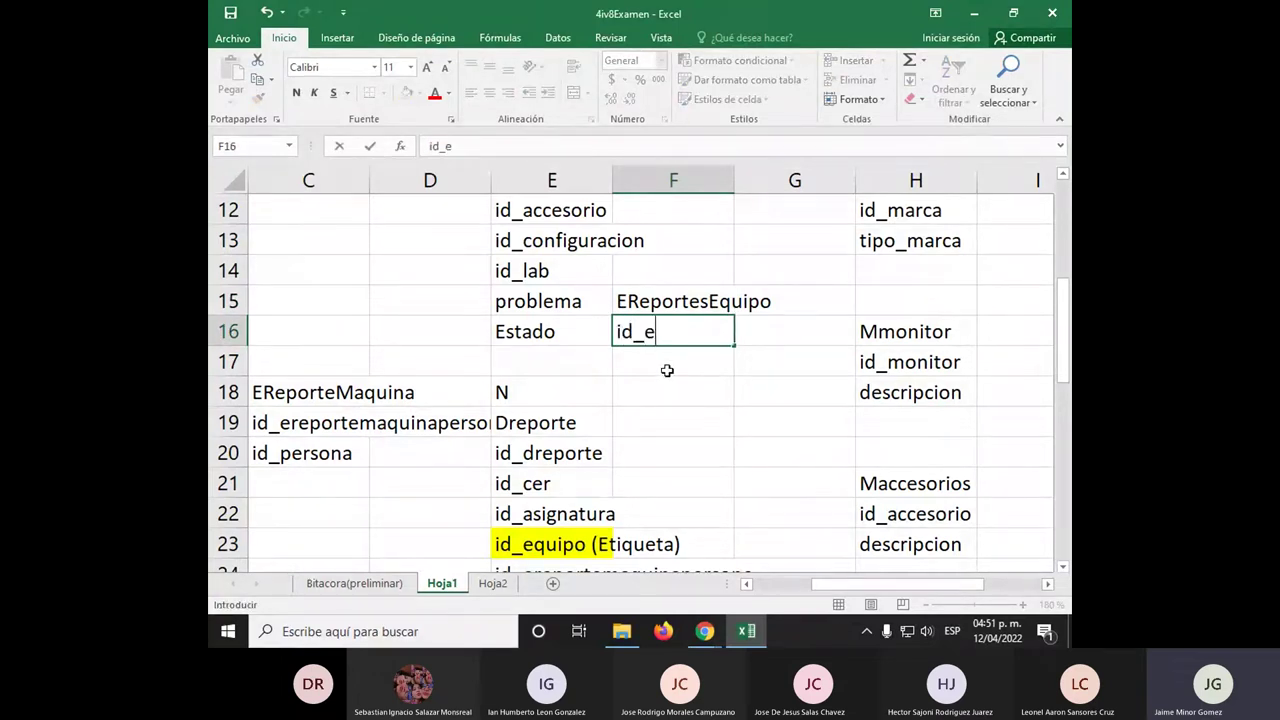
pyautogui.write('reportesequipo')
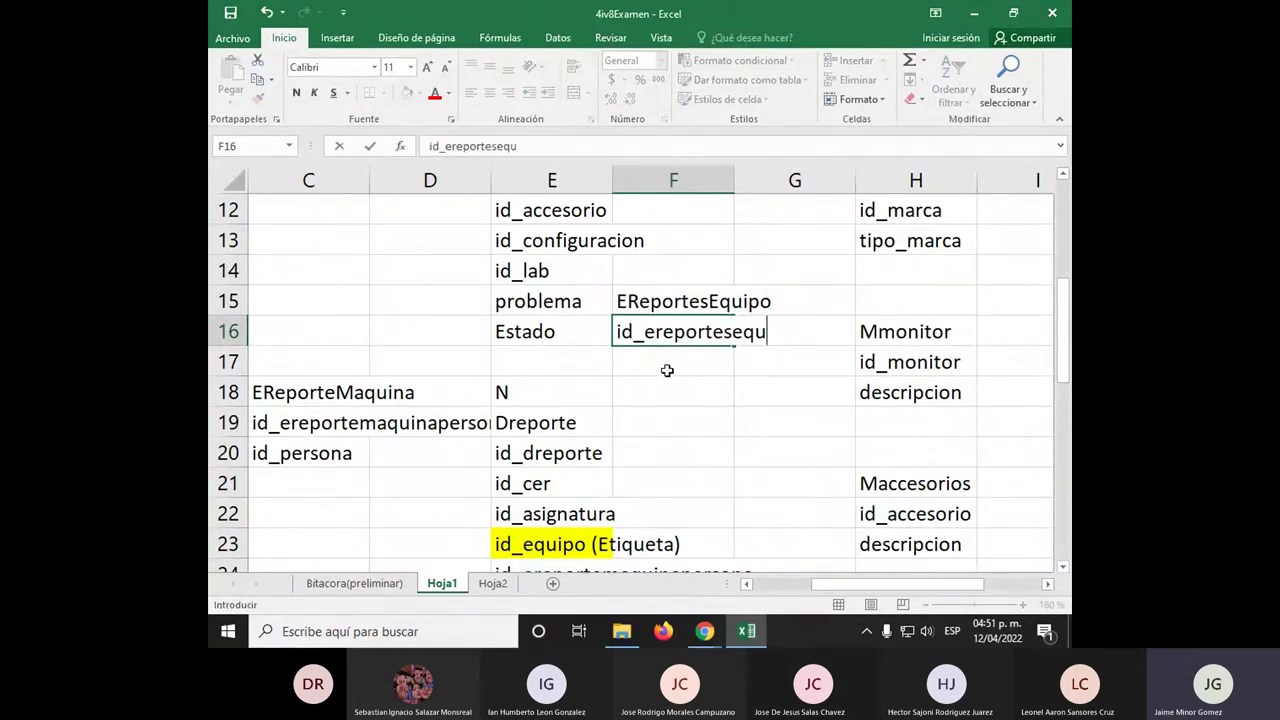
pyautogui.press('Return')
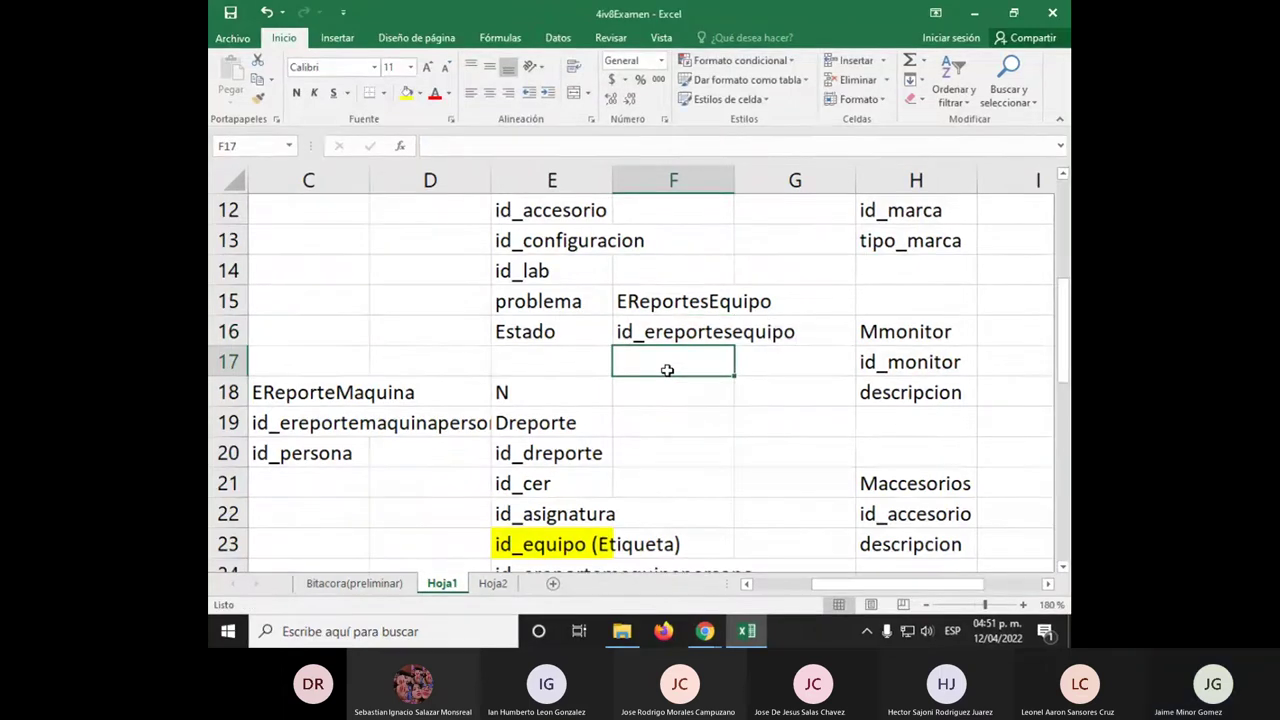
# Copy the id_equipo (Etiqueta) field from Mequipo into F17, below the key field of EReportesEquipo
pyautogui.scroll(-1, 660, 400)
pyautogui.click(576, 459)
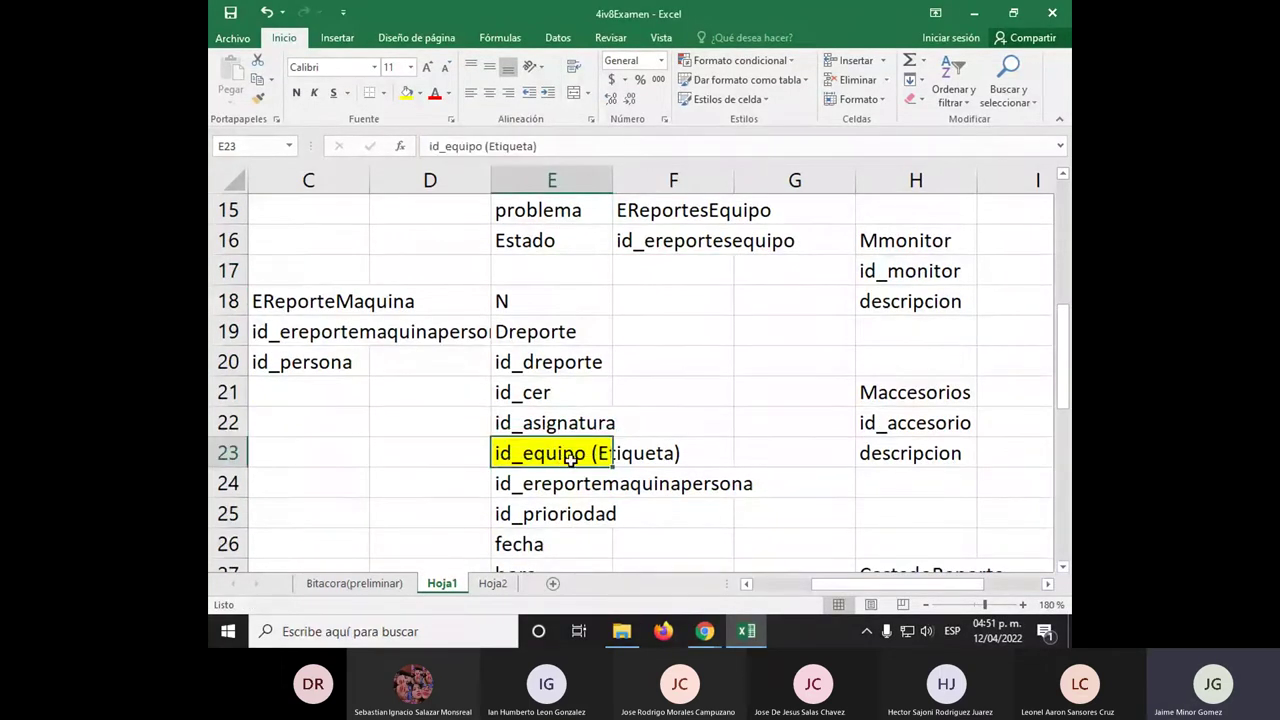
pyautogui.scroll(3, 660, 320)
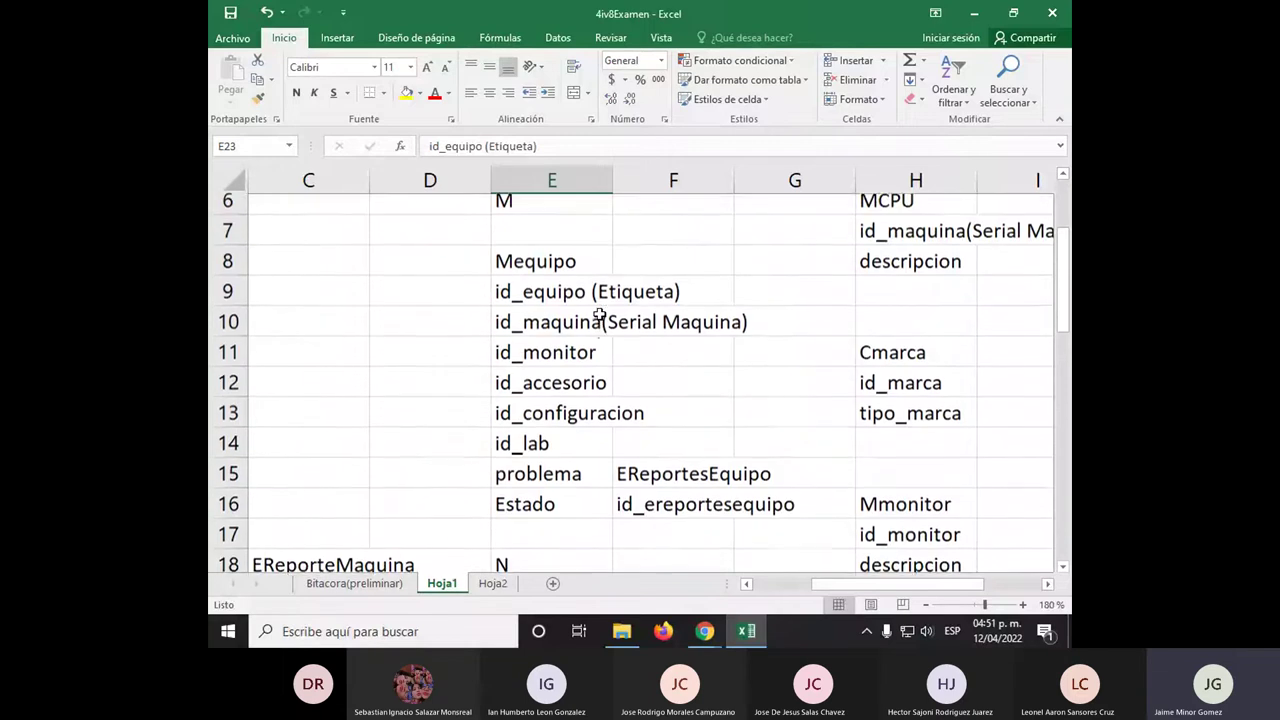
pyautogui.click(565, 305)
pyautogui.hotkey('ctrl', 'c')
pyautogui.scroll(-1, 663, 443)
pyautogui.click(663, 451)
pyautogui.hotkey('ctrl', 'v')
# Replace the highlighted id_equipo (Etiqueta) field of Dreporte with a copy of id_ereportesequipo
pyautogui.click(662, 424)
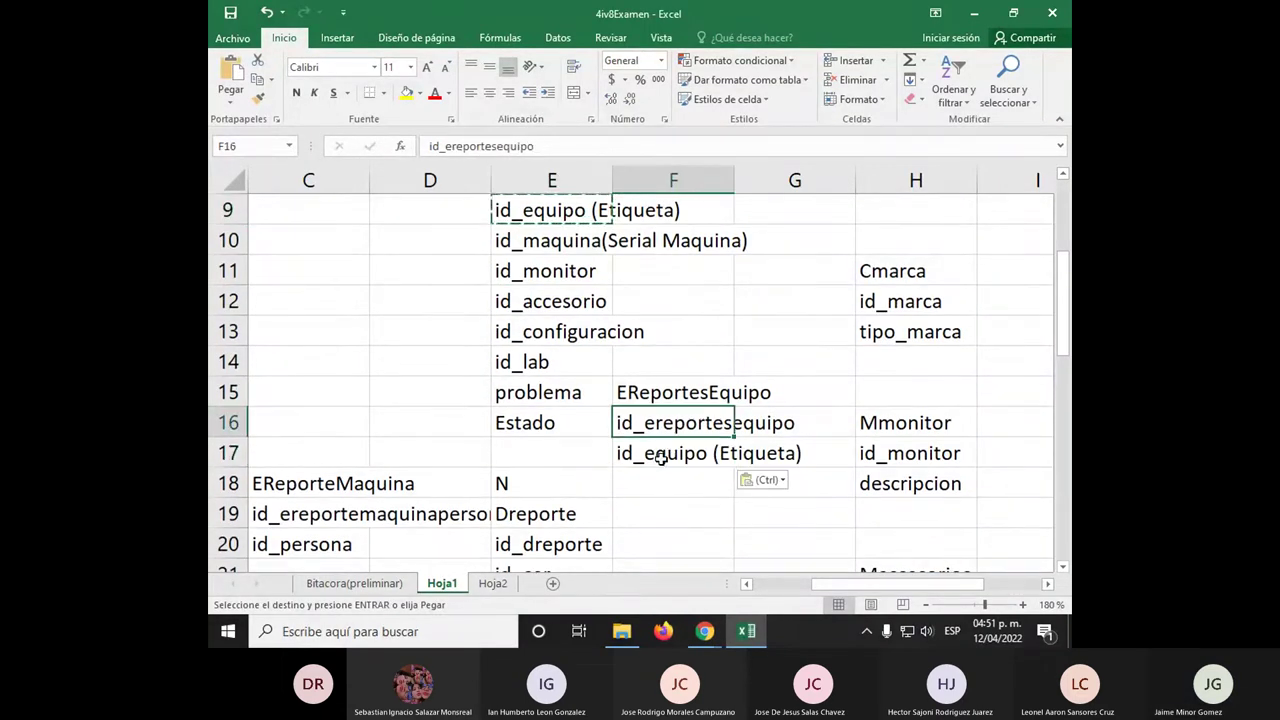
pyautogui.hotkey('ctrl', 'c')
pyautogui.scroll(-2, 597, 453)
pyautogui.click(597, 453)
pyautogui.hotkey('ctrl', 'v')
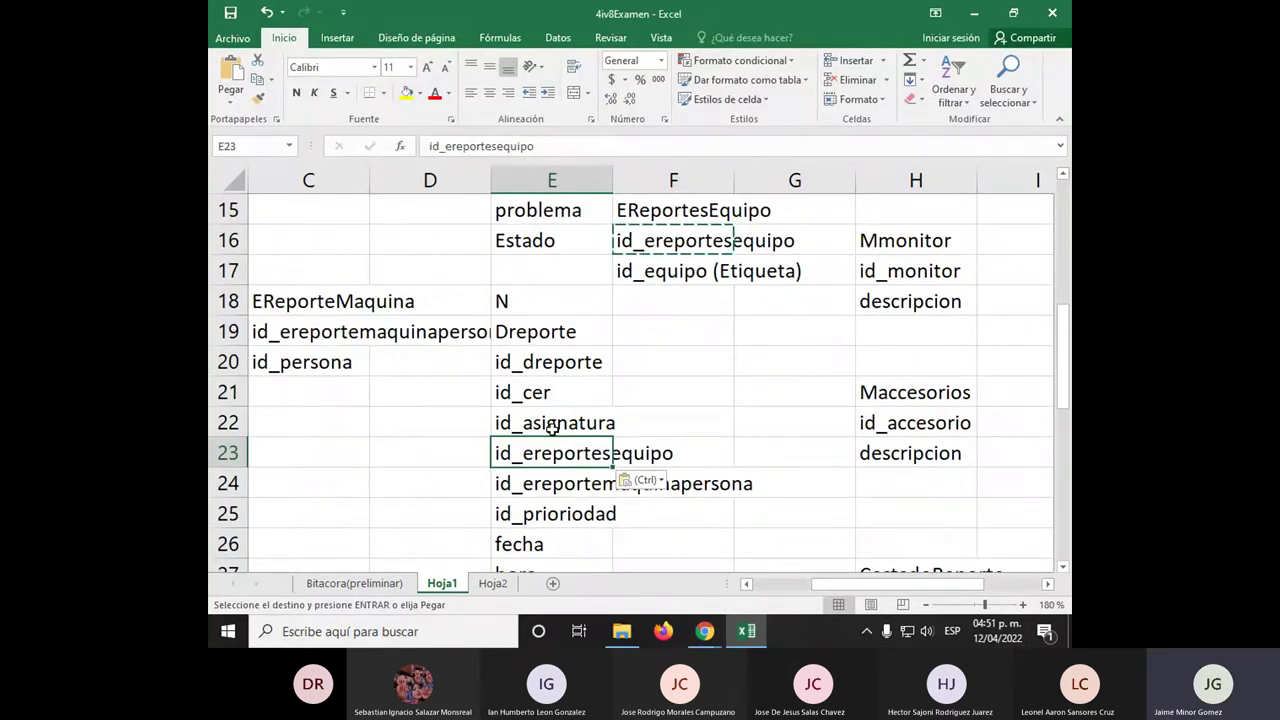
pyautogui.scroll(-5, 553, 427)
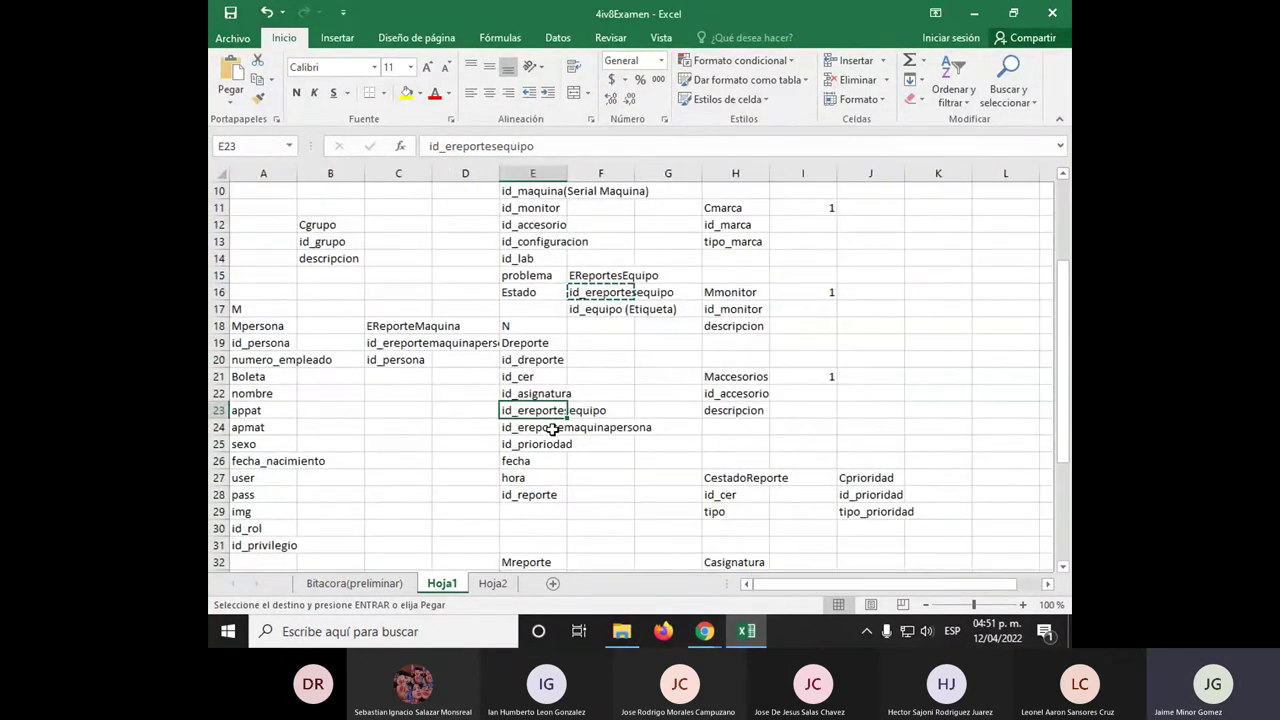
pyautogui.scroll(-1, 553, 427)
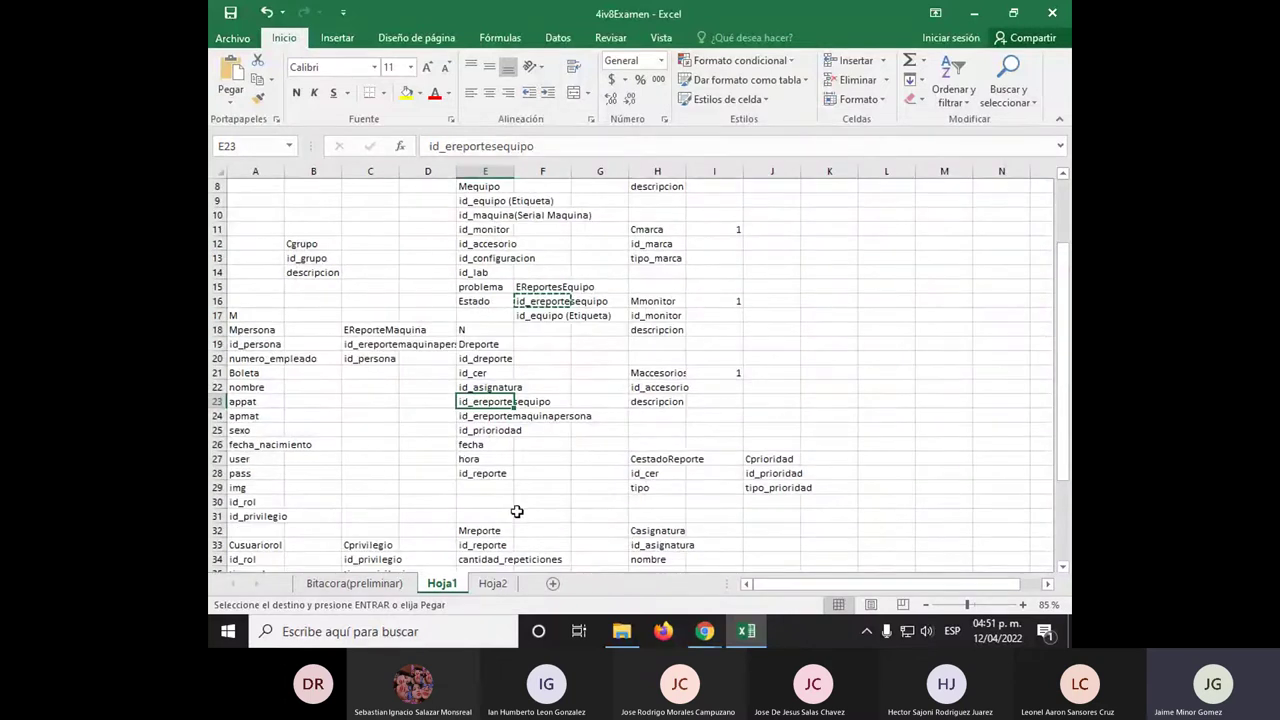
pyautogui.scroll(1, 557, 526)
pyautogui.click(486, 343)
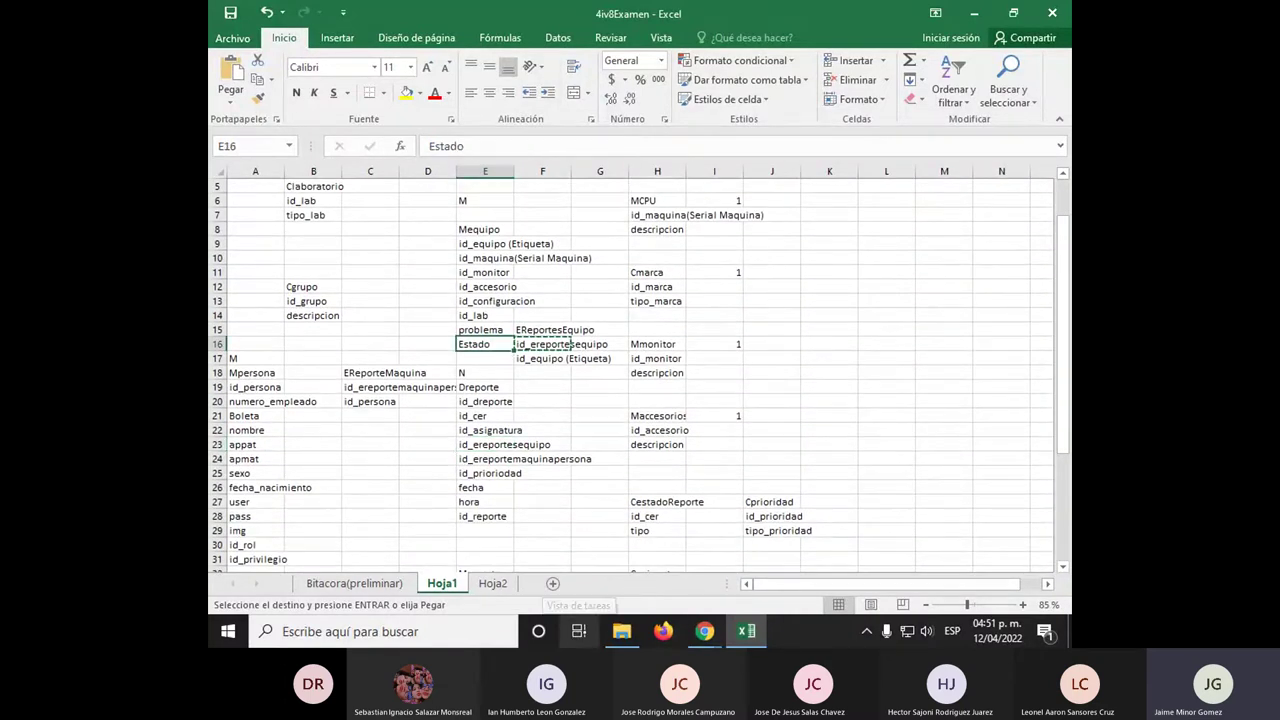
pyautogui.scroll(1, 630, 376)
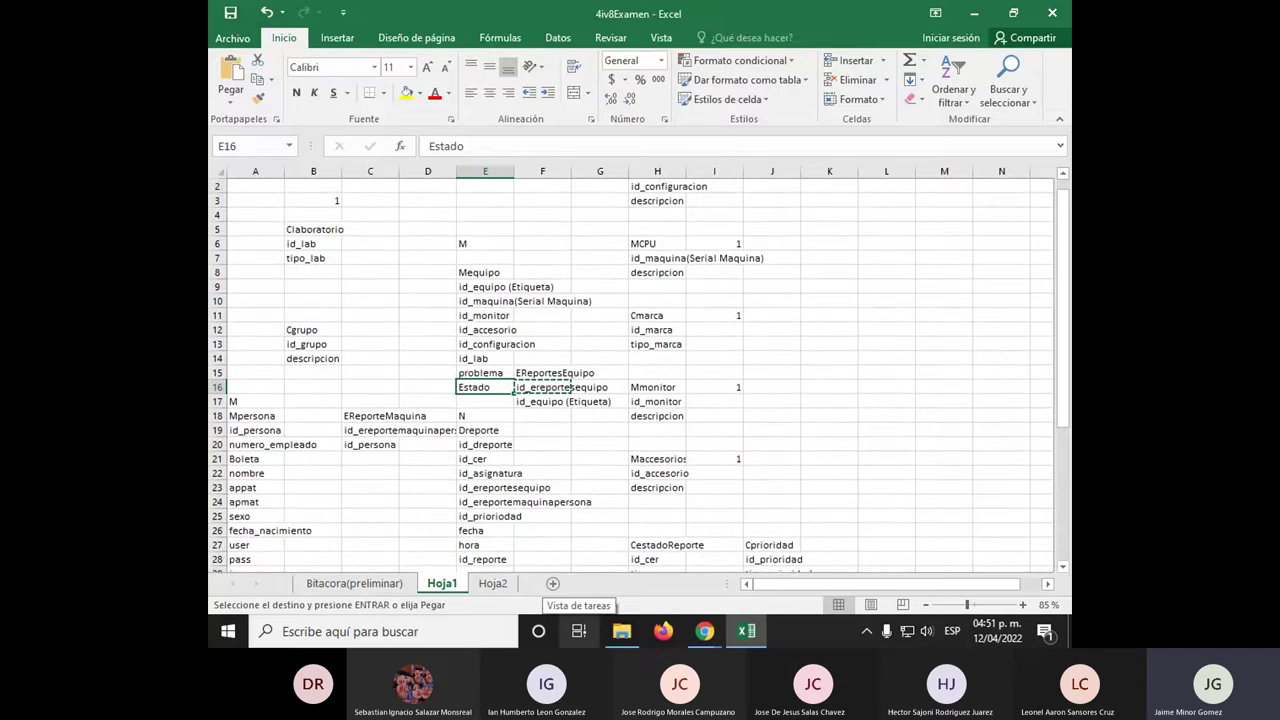
# Add a new table heading Cestadomaquina in K6 with the fields id_edomaquina and tipo_edo below it
pyautogui.scroll(1, 757, 391)
pyautogui.click(822, 261)
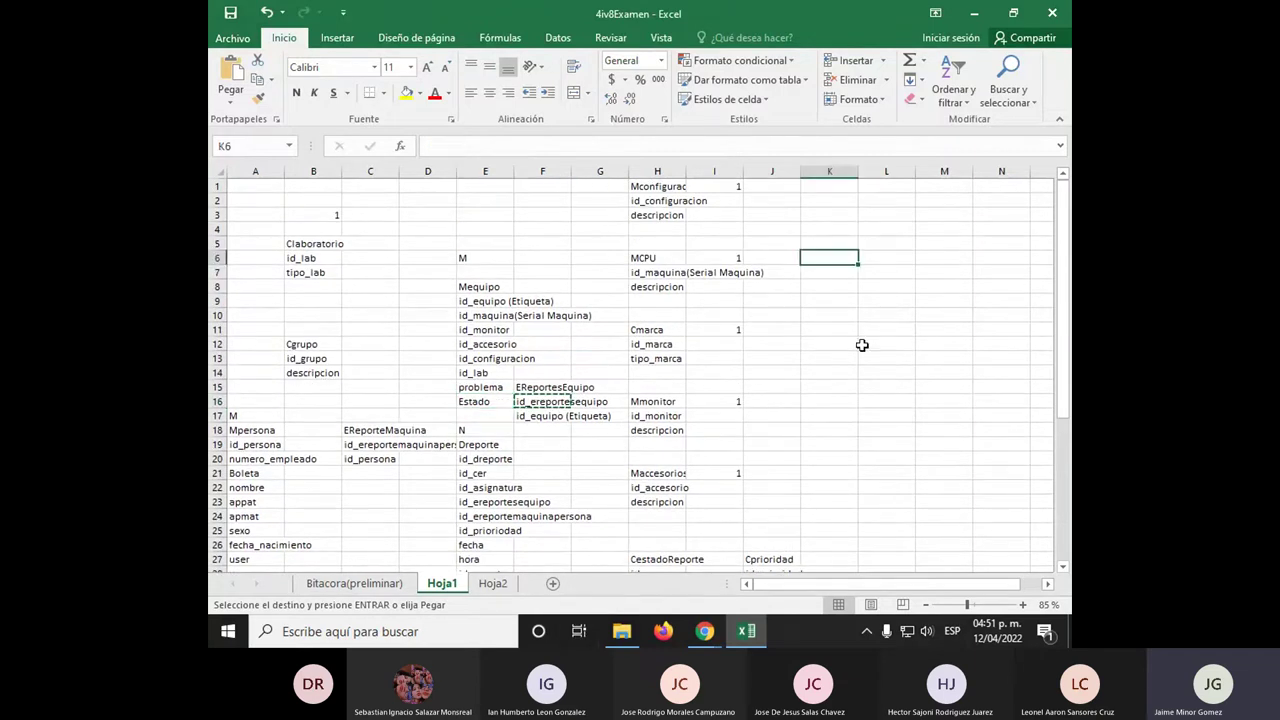
pyautogui.write('Cestado')
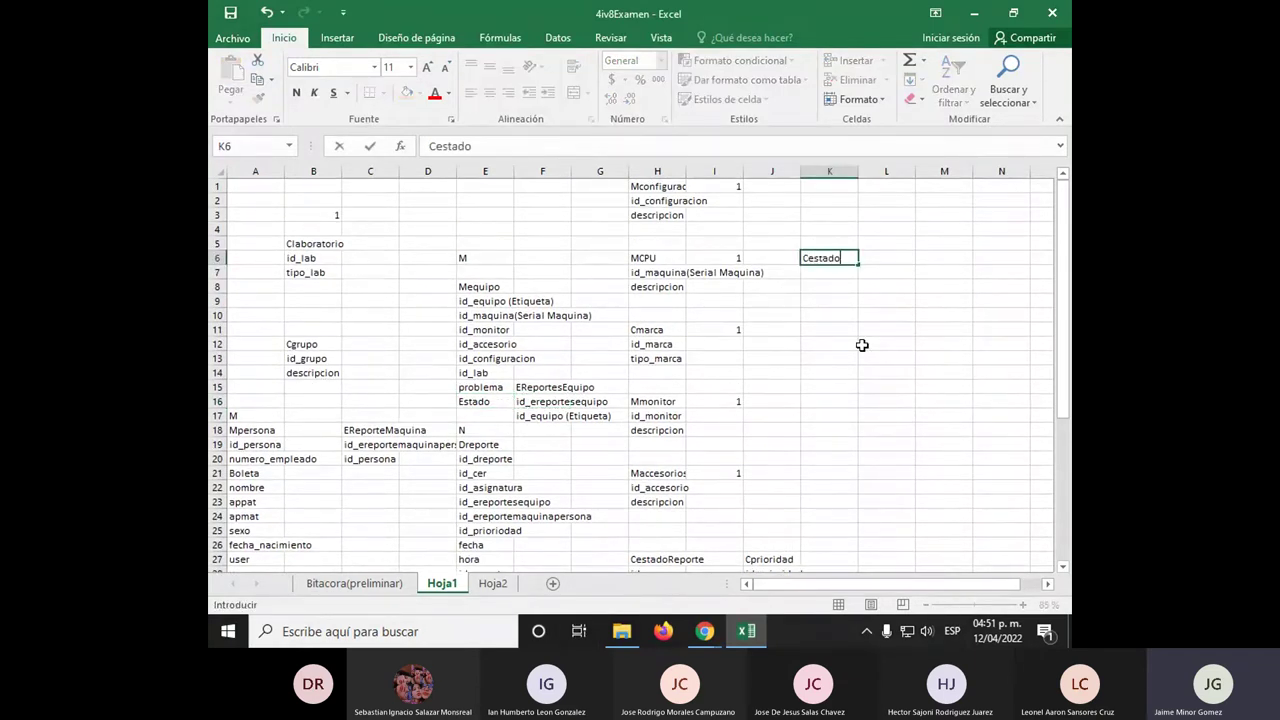
pyautogui.write('maquina')
pyautogui.press('Return')
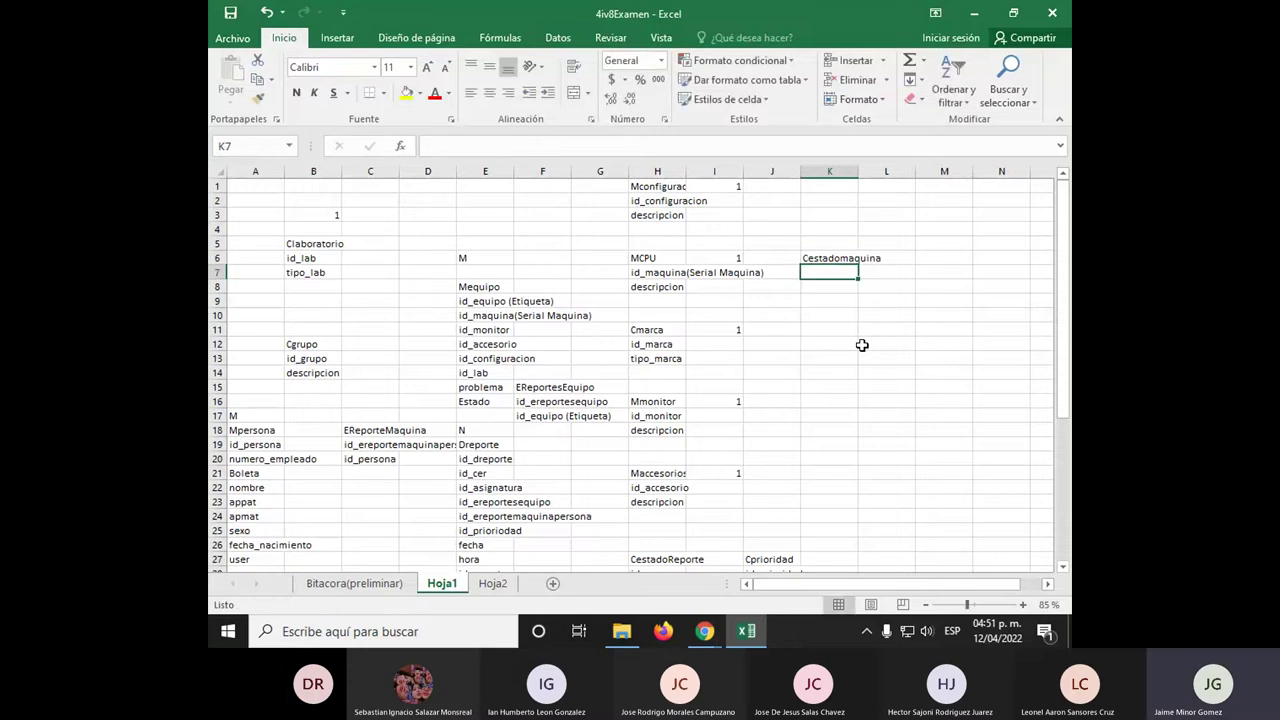
pyautogui.write('id_e')
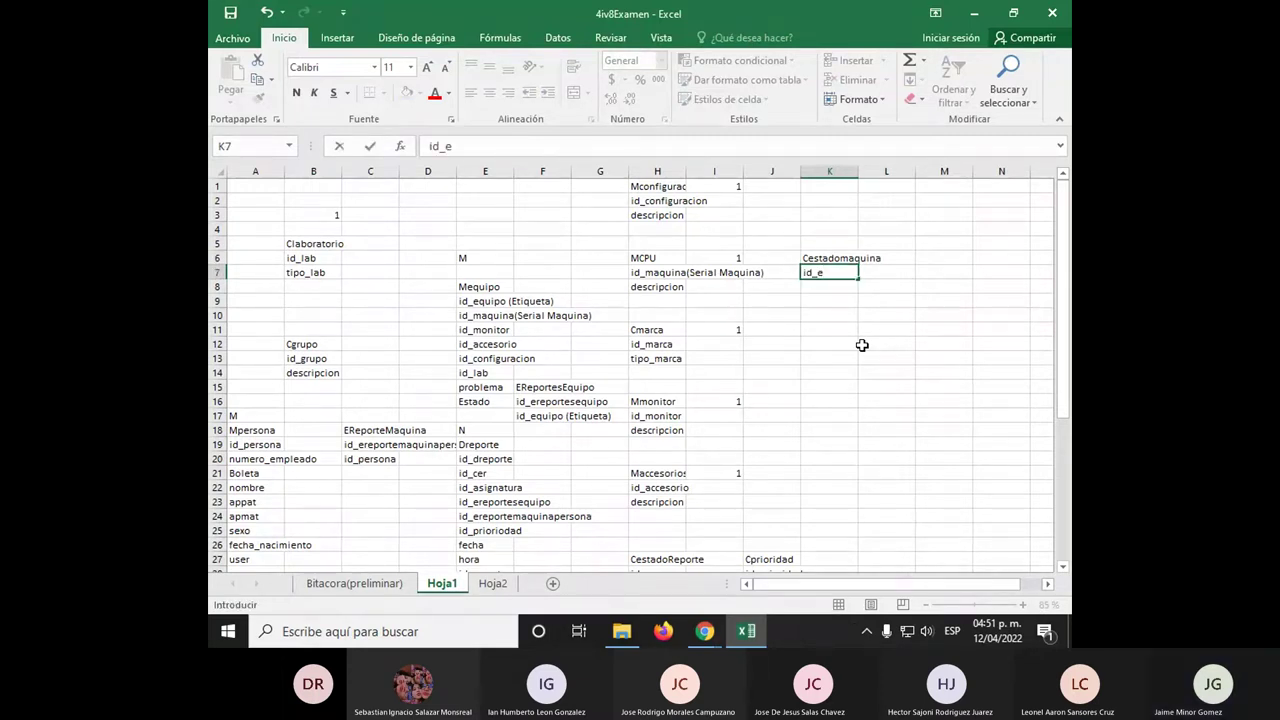
pyautogui.write('domaquina')
pyautogui.press('Return')
pyautogui.write('tipo_edo')
pyautogui.press('Return')
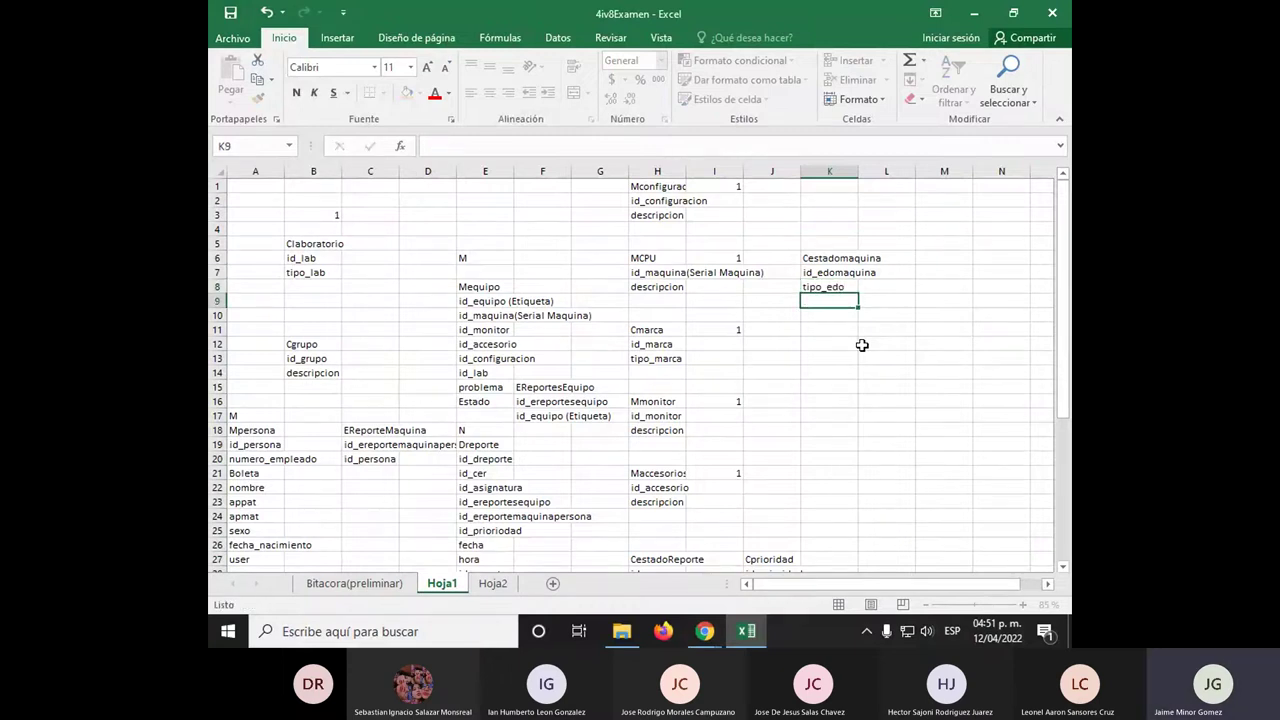
# Replace the Estado field of Mequipo in E16 with a copy of Cestadomaquina's key field, id_edomaquina
pyautogui.click(830, 272)
pyautogui.hotkey('ctrl', 'c')
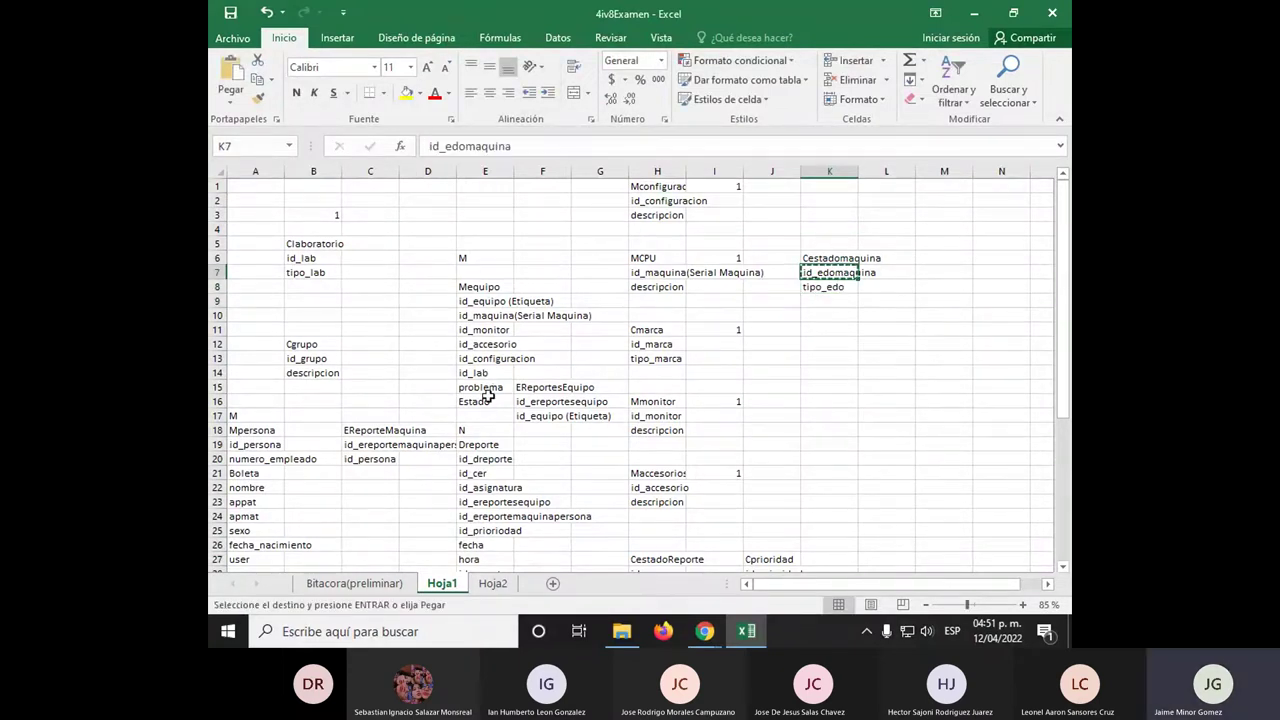
pyautogui.click(485, 401)
pyautogui.hotkey('ctrl', 'v')
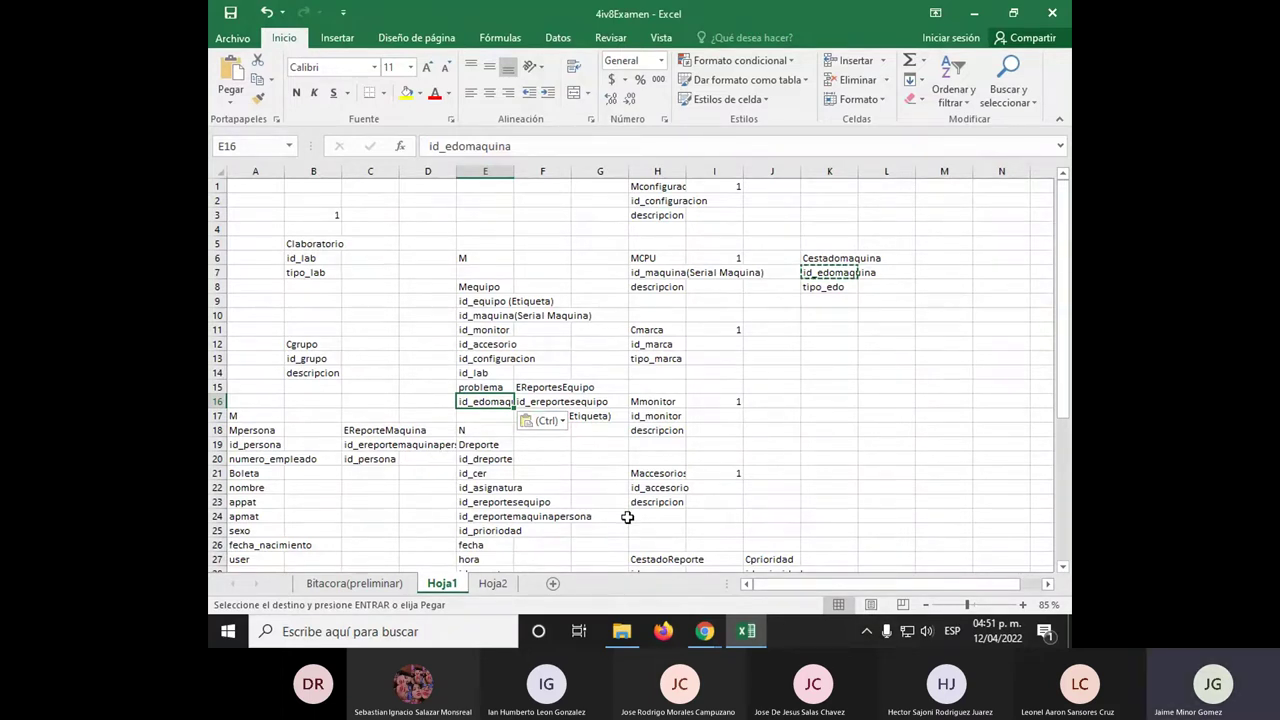
# Review the fields of the Mpersona table and its related Cusuariorol and Cprivilegio catalogues at a larger zoom
pyautogui.scroll(-4, 570, 488)
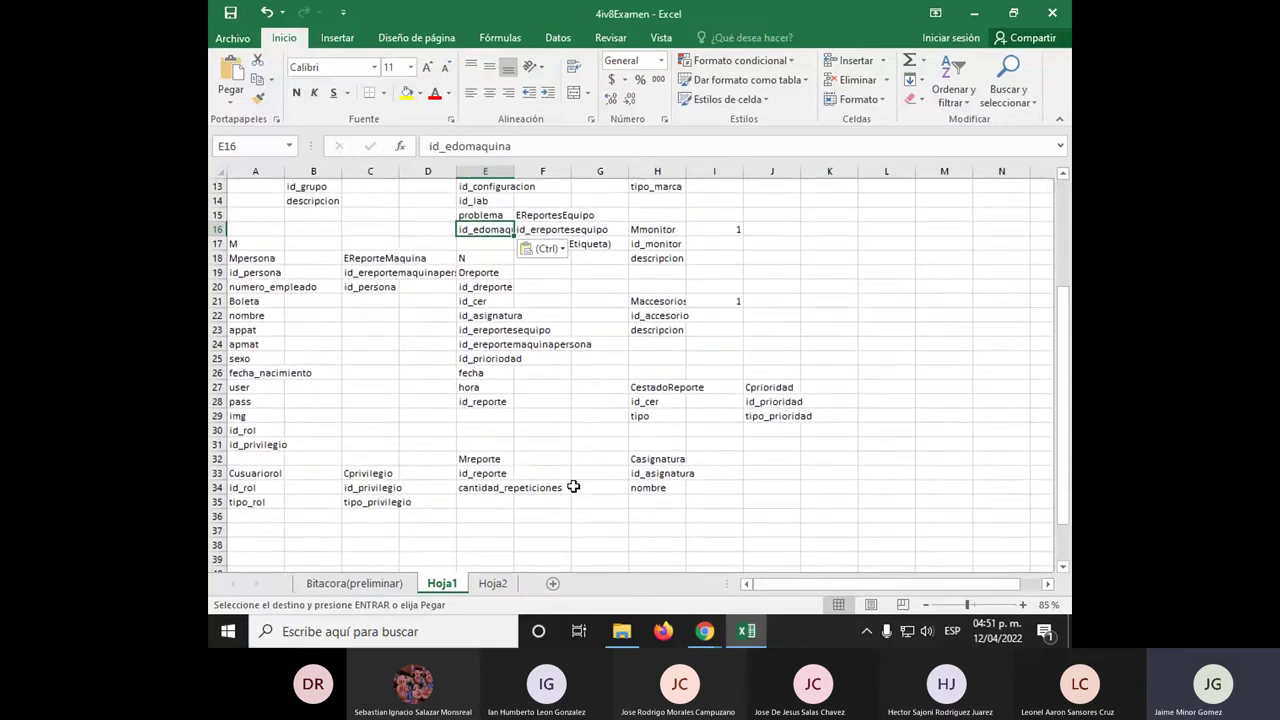
pyautogui.scroll(4, 573, 487)
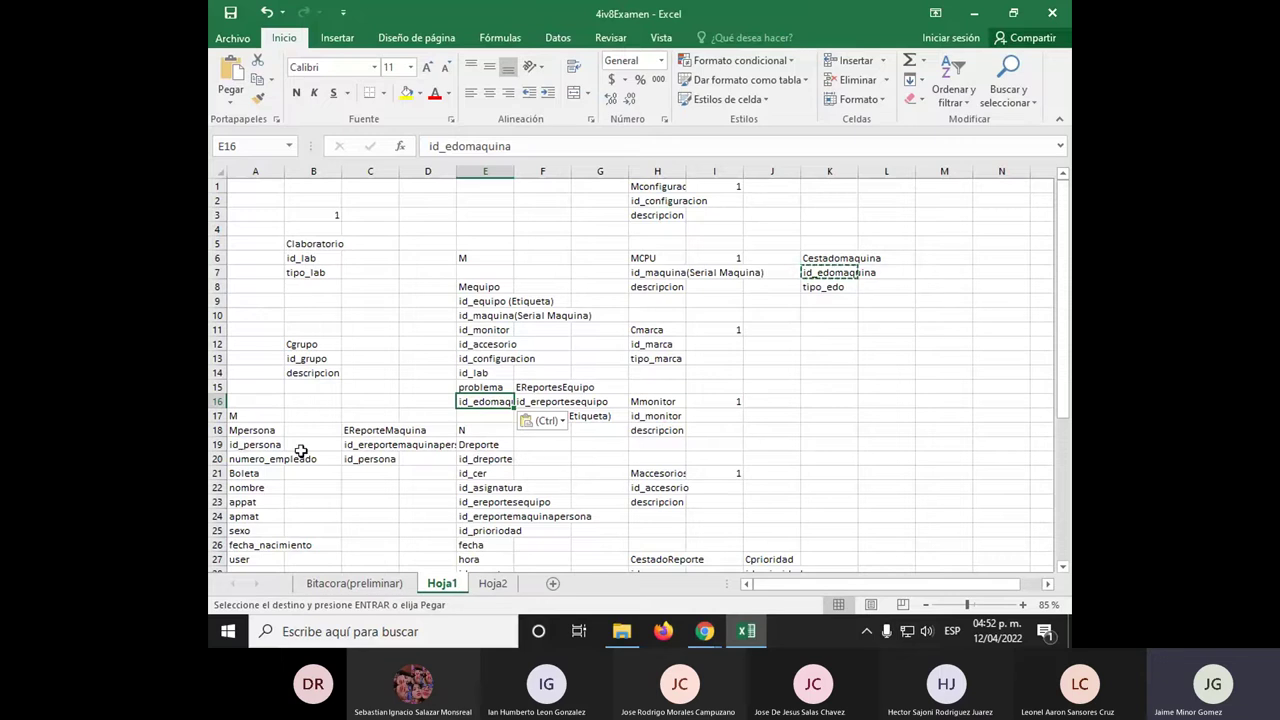
pyautogui.keyDown('ctrl'); pyautogui.scroll(4, 312, 445); pyautogui.keyUp('ctrl')
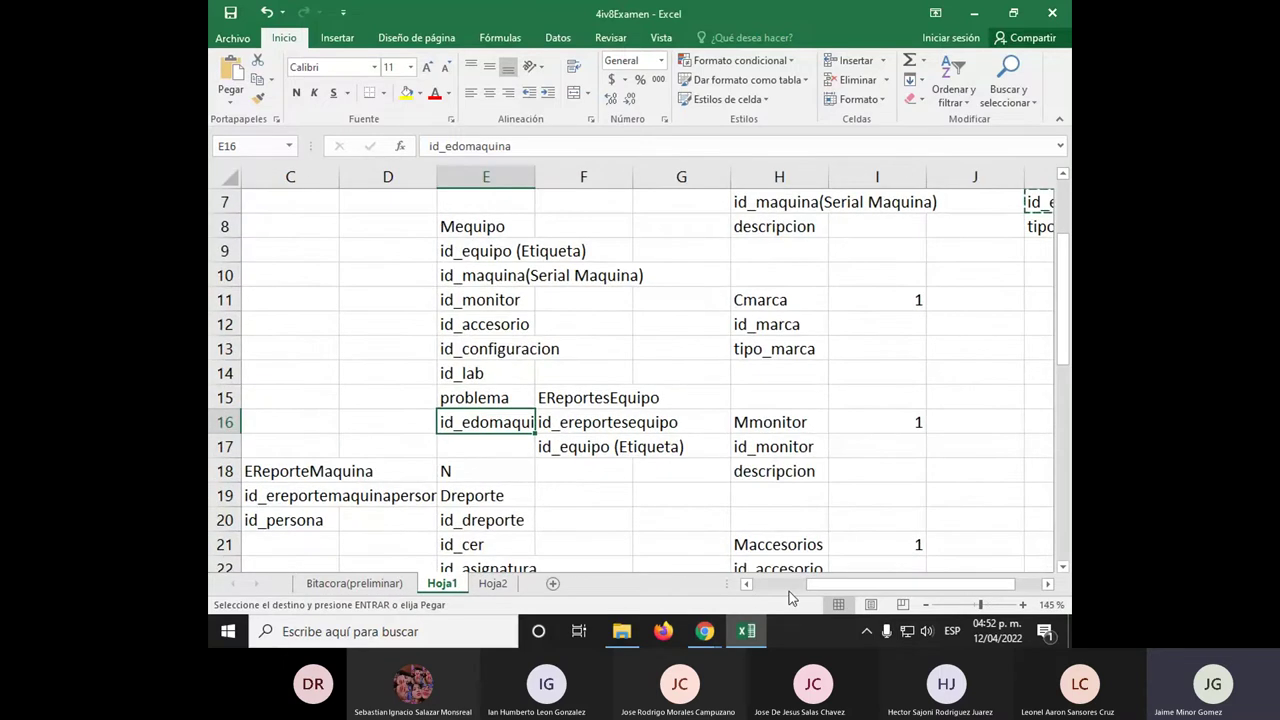
pyautogui.click(789, 591)
pyautogui.scroll(-1, 289, 451)
pyautogui.scroll(-2, 289, 451)
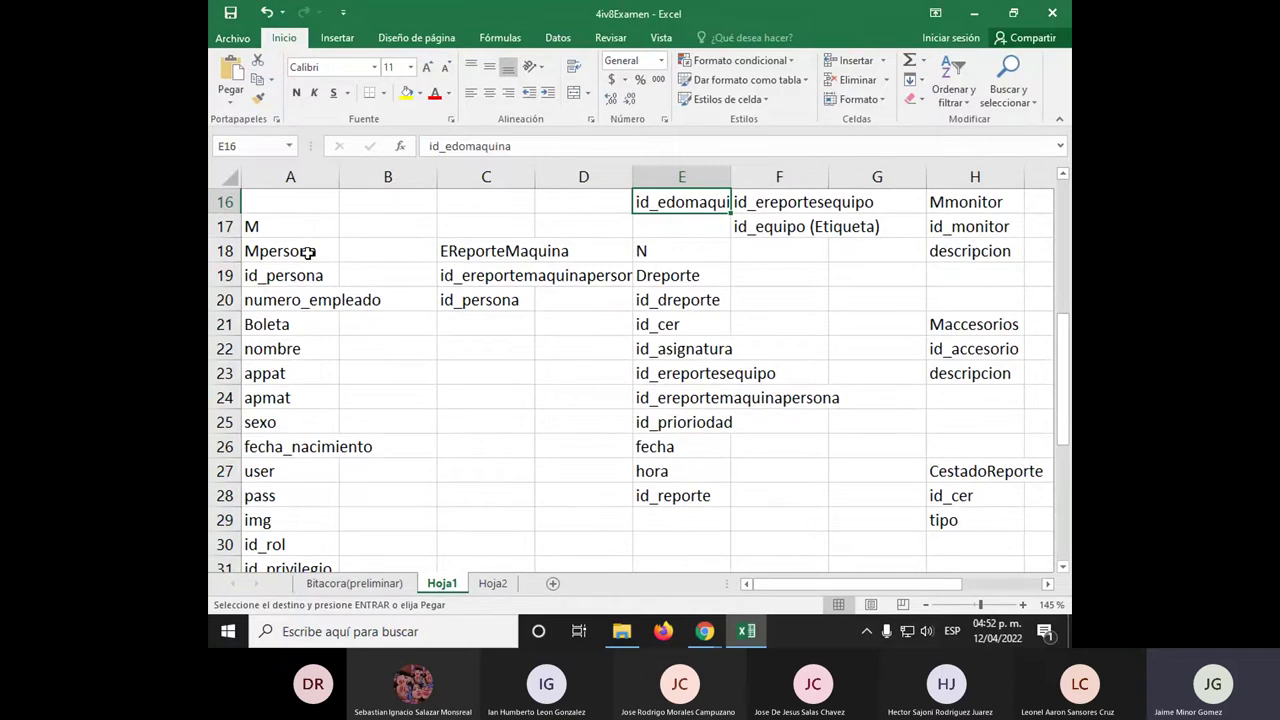
pyautogui.moveTo(298, 250); pyautogui.dragTo(296, 477)
pyautogui.scroll(-3, 296, 477)
pyautogui.moveTo(297, 400); pyautogui.dragTo(300, 495)
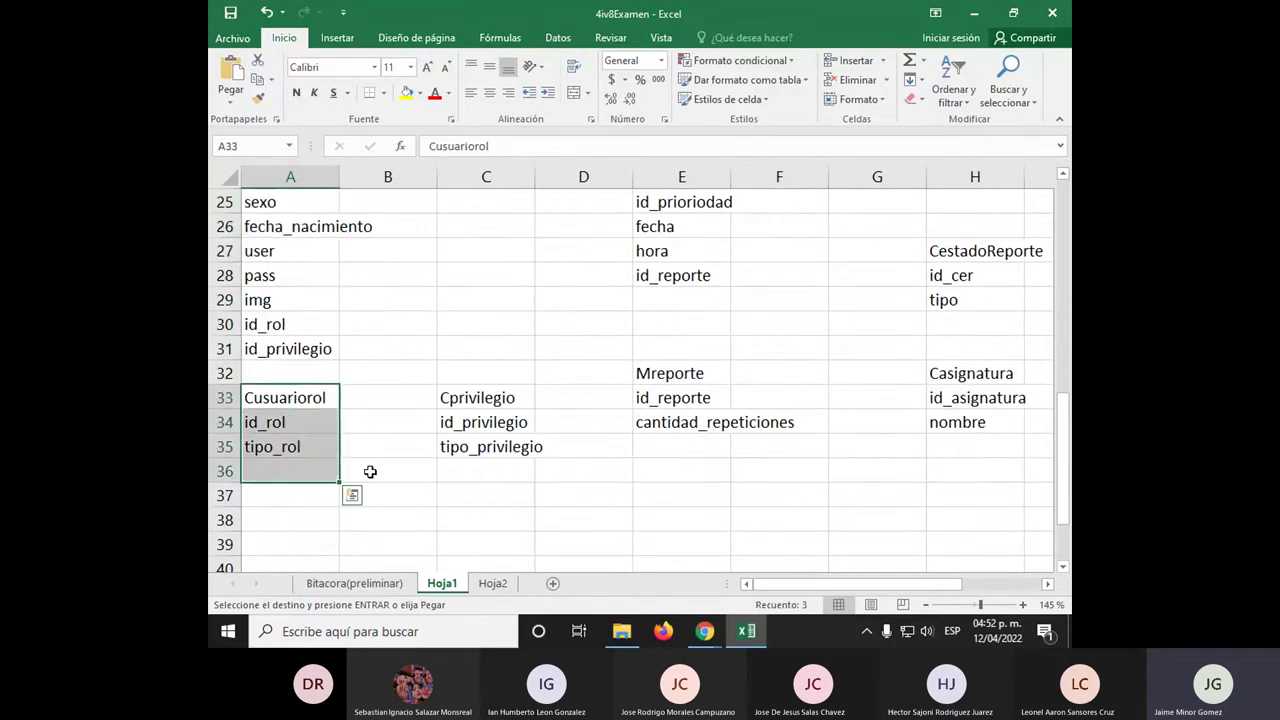
pyautogui.moveTo(486, 397); pyautogui.dragTo(486, 495)
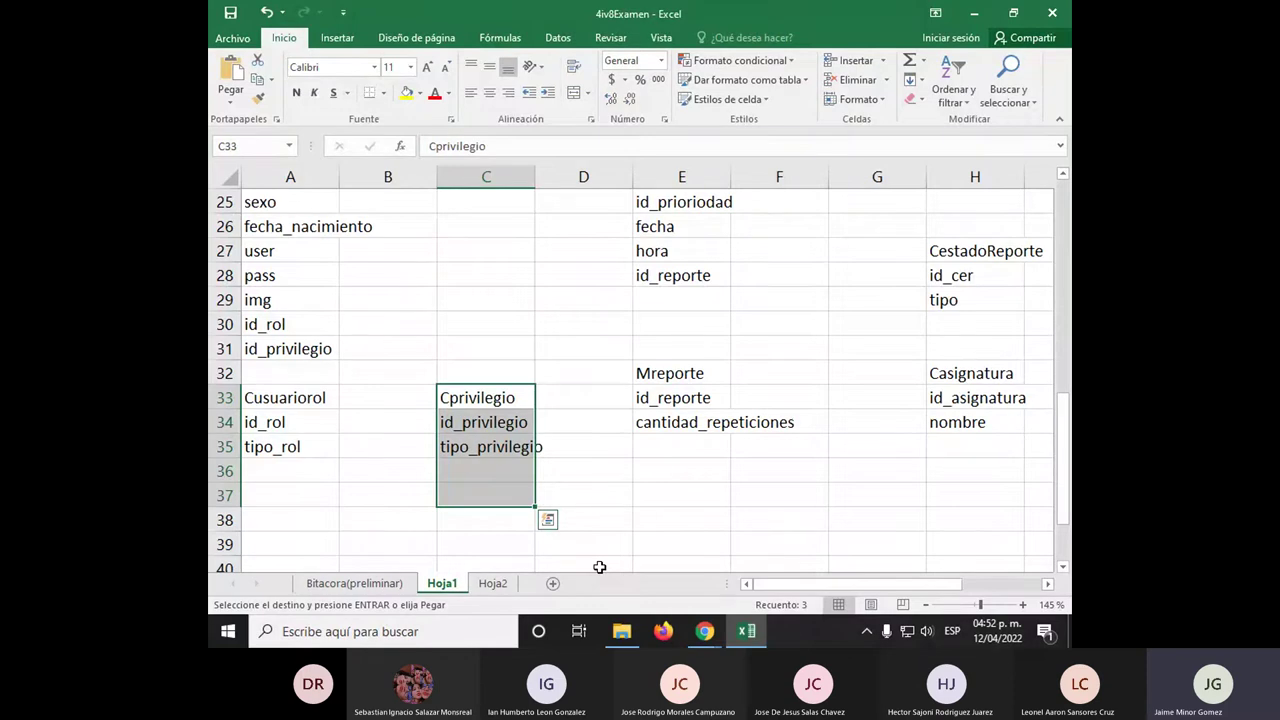
pyautogui.click(471, 465)
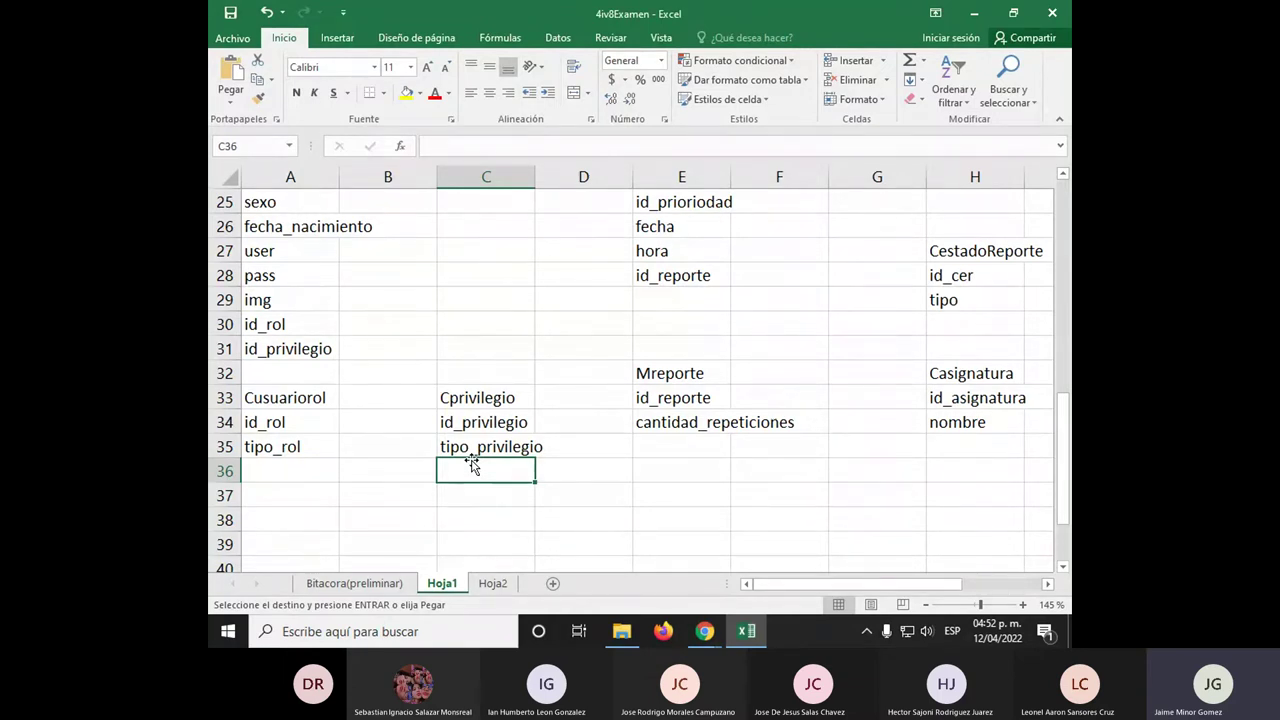
pyautogui.scroll(4, 292, 350)
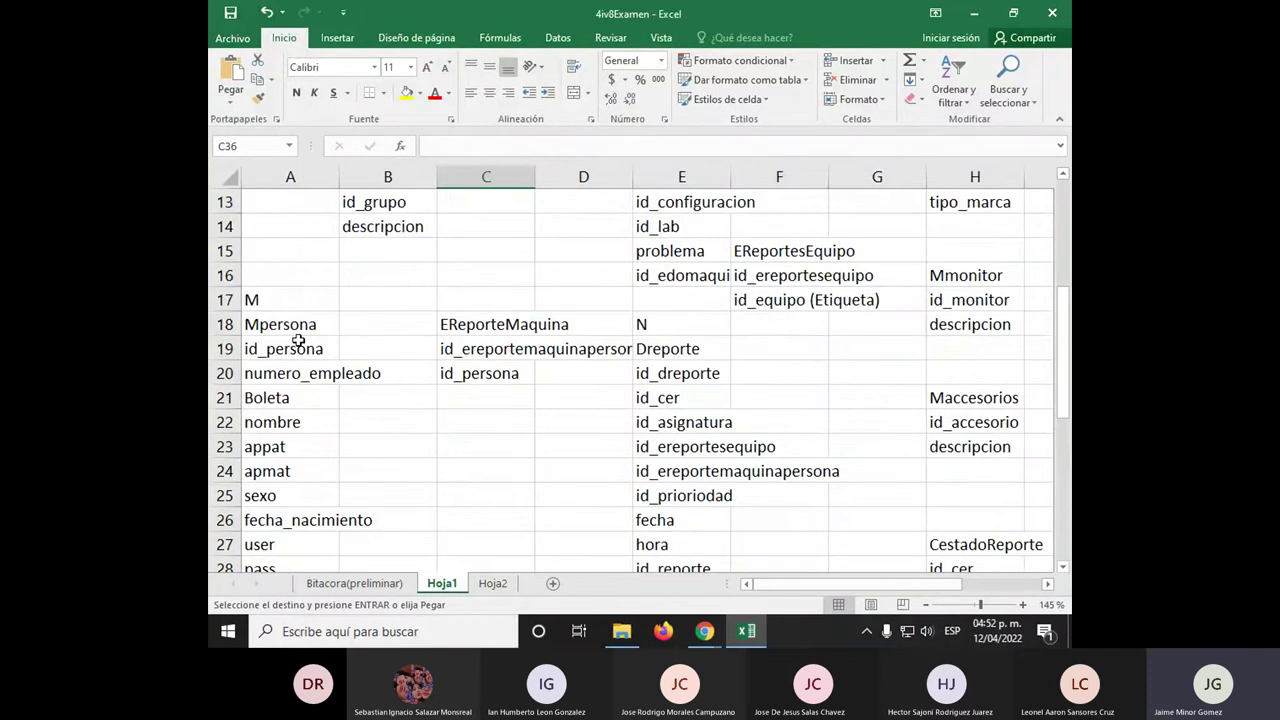
pyautogui.scroll(-5, 297, 345)
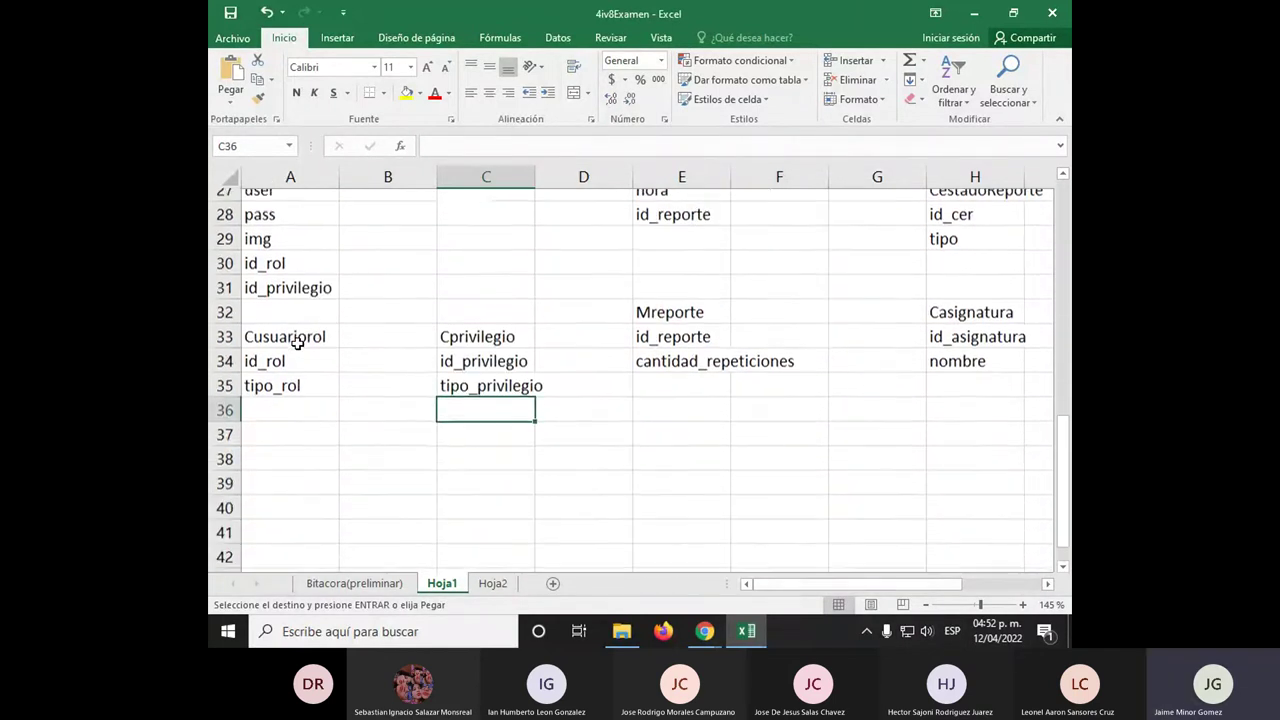
pyautogui.click(502, 333)
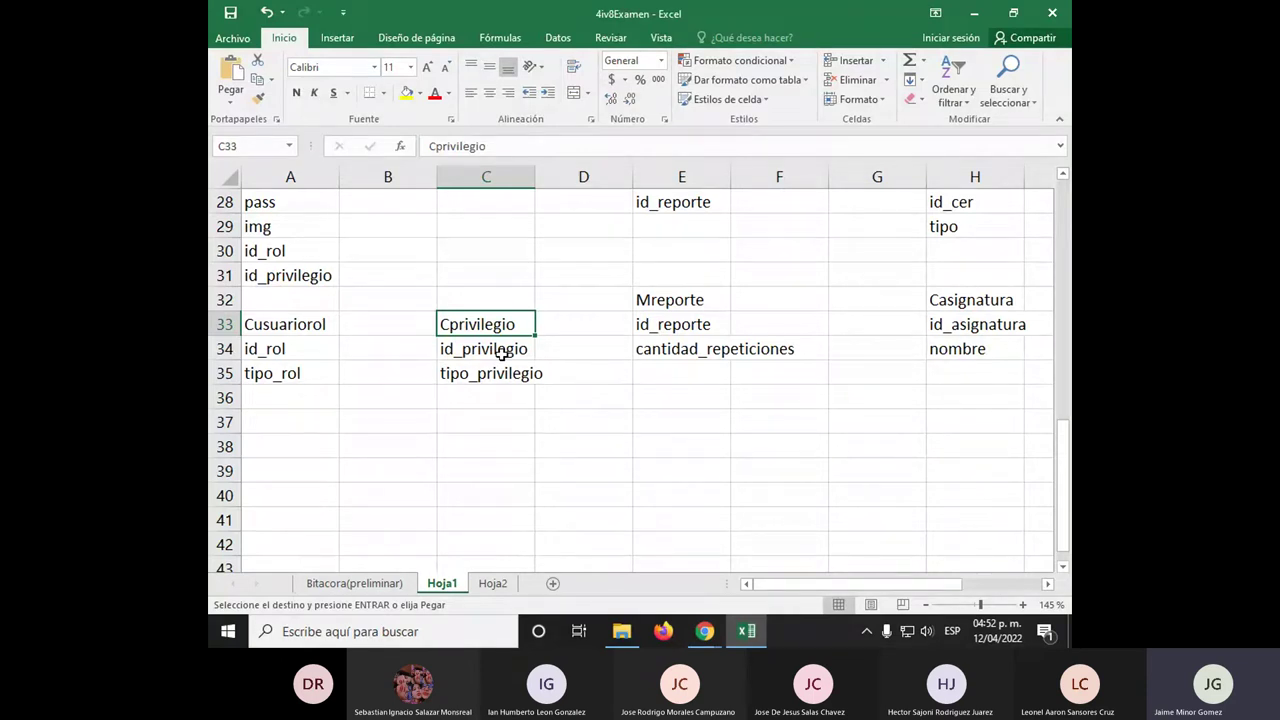
pyautogui.scroll(2, 491, 366)
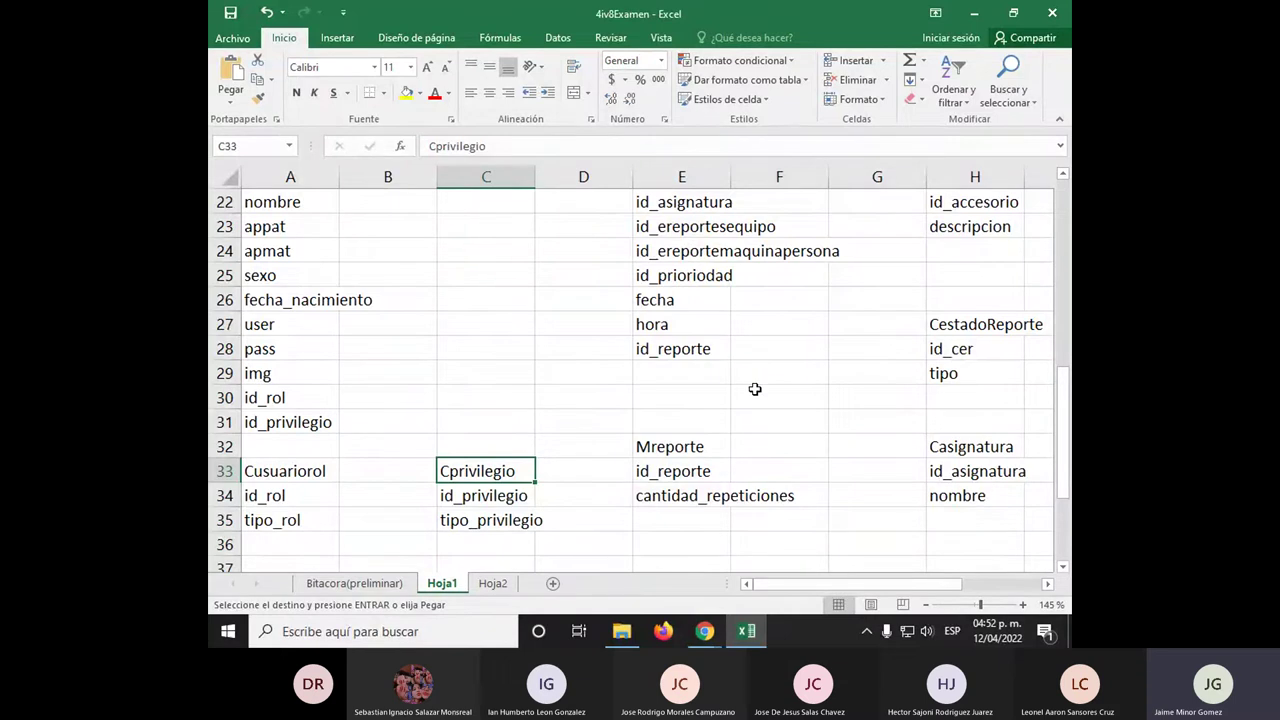
# Examine the whole table layout, checking Claboratorio, Mequipo, Dreporte and Mreporte and the relations between them
pyautogui.keyDown('ctrl'); pyautogui.scroll(-3, 754, 389); pyautogui.keyUp('ctrl')
pyautogui.scroll(2, 621, 412)
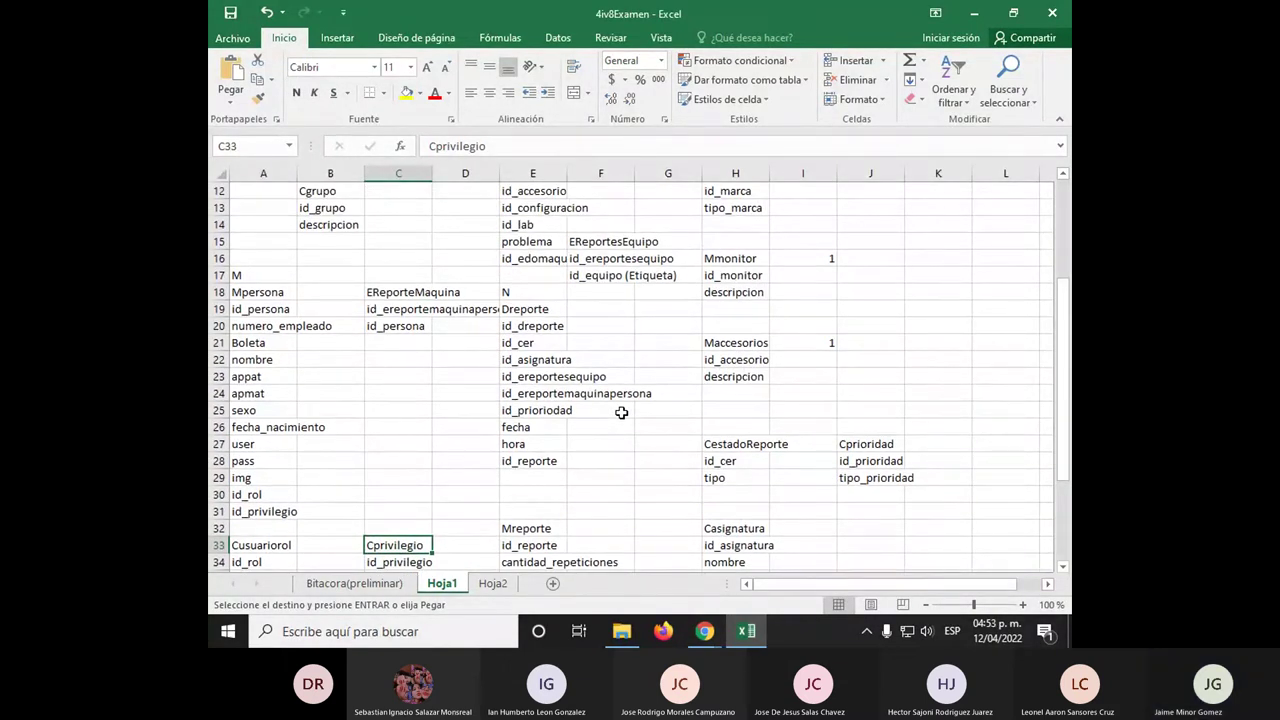
pyautogui.scroll(2, 621, 412)
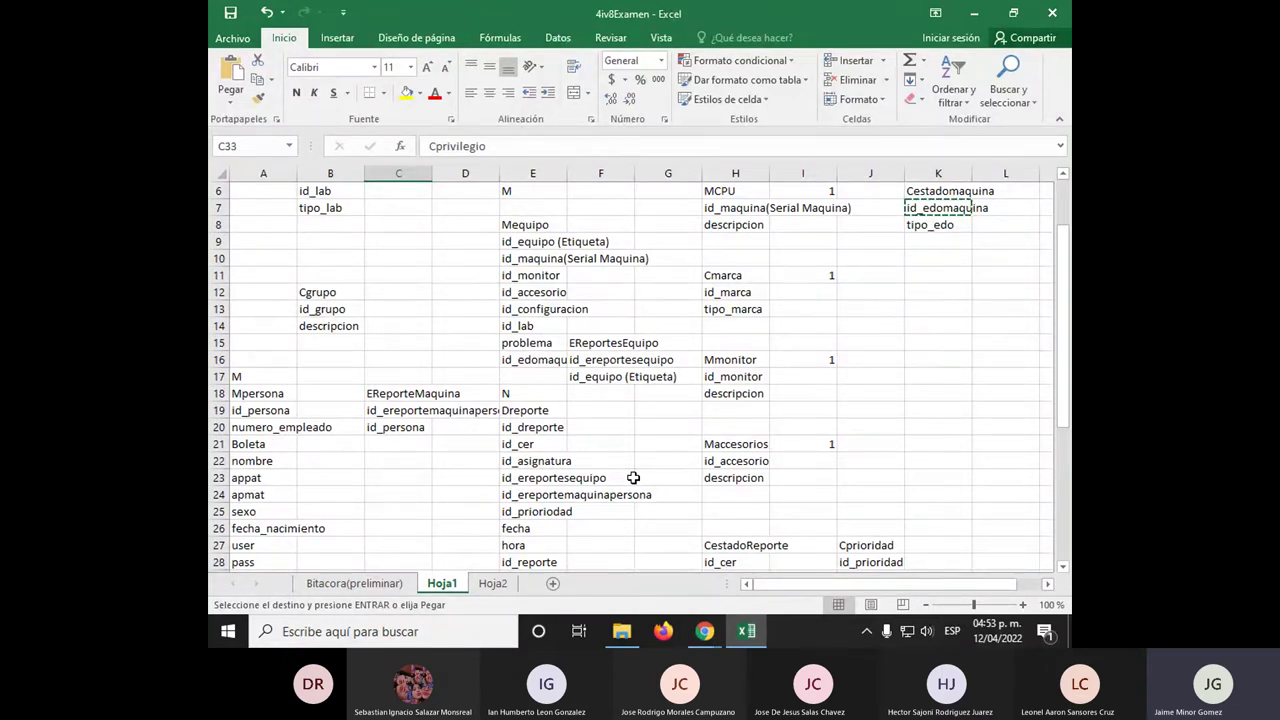
pyautogui.scroll(1, 633, 478)
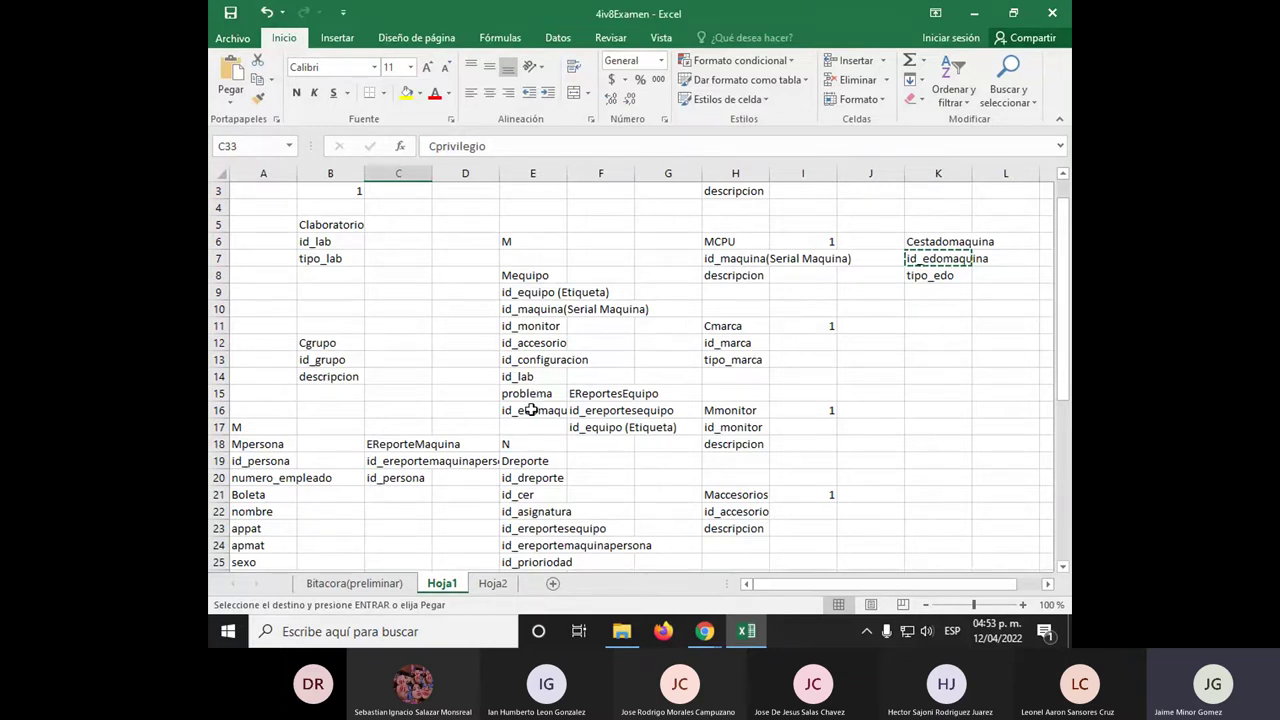
pyautogui.scroll(-1, 531, 410)
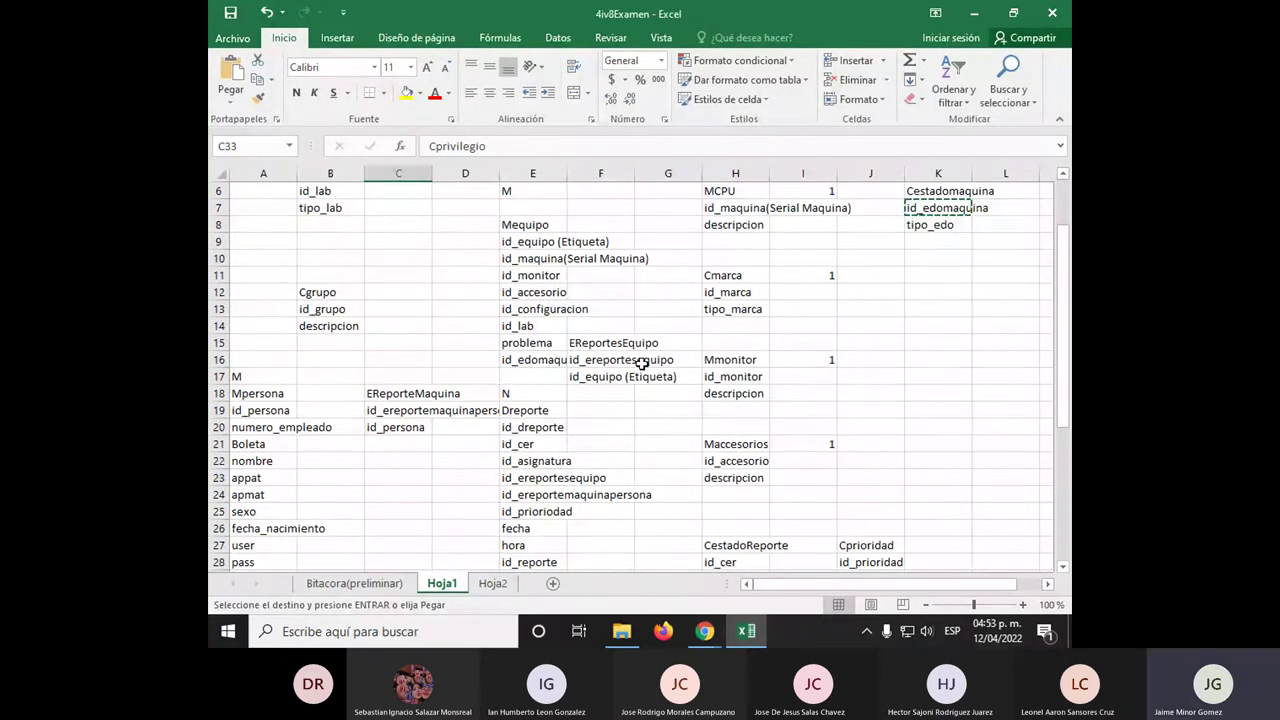
pyautogui.scroll(2, 641, 364)
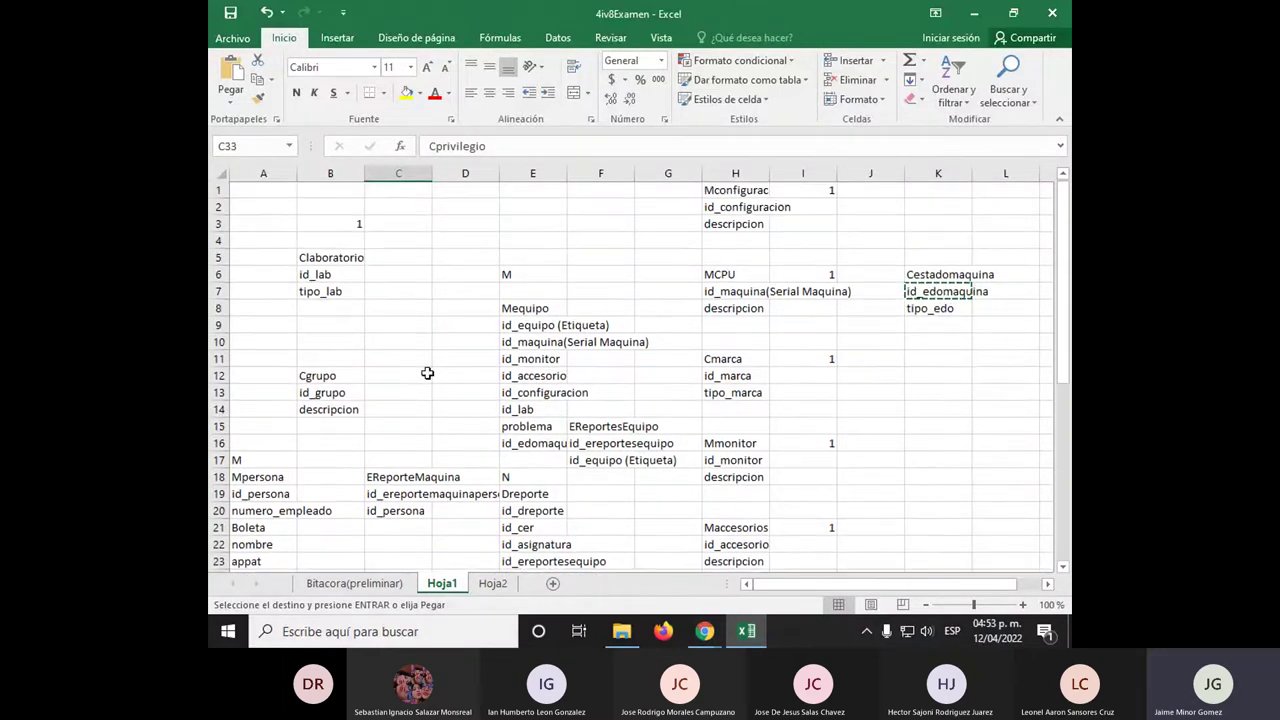
pyautogui.moveTo(330, 292); pyautogui.dragTo(286, 222)
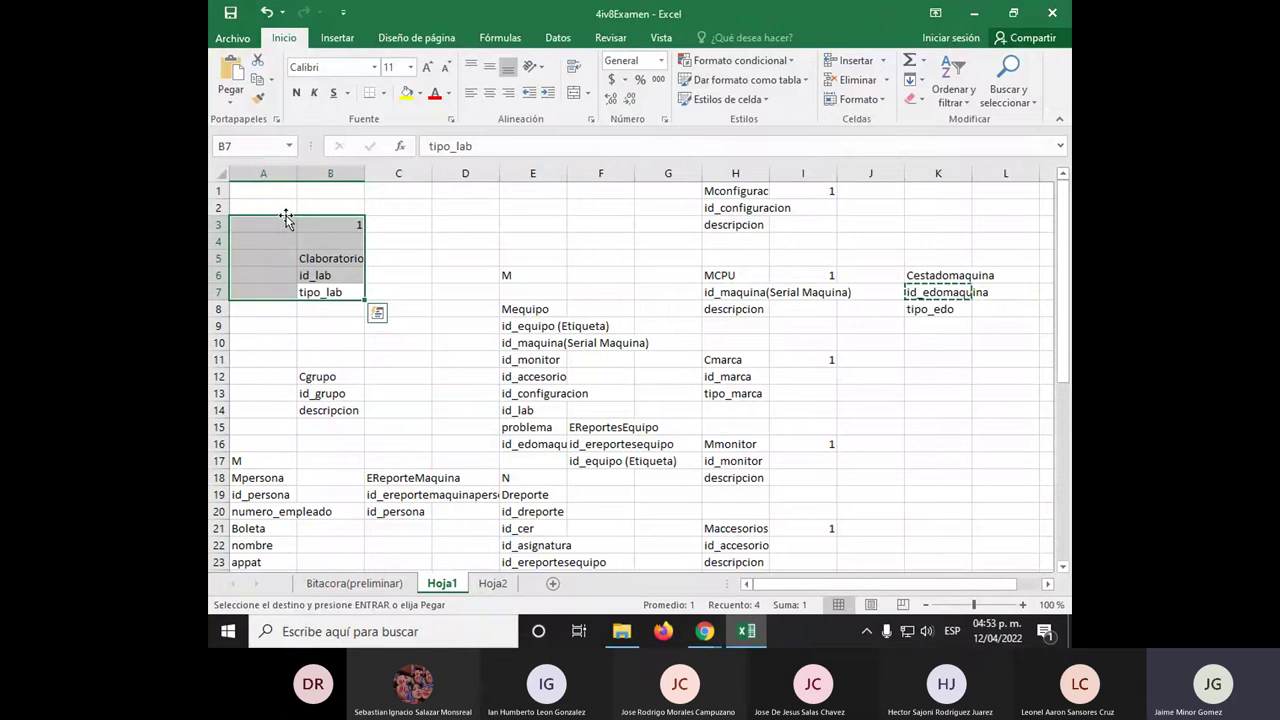
pyautogui.click(527, 357)
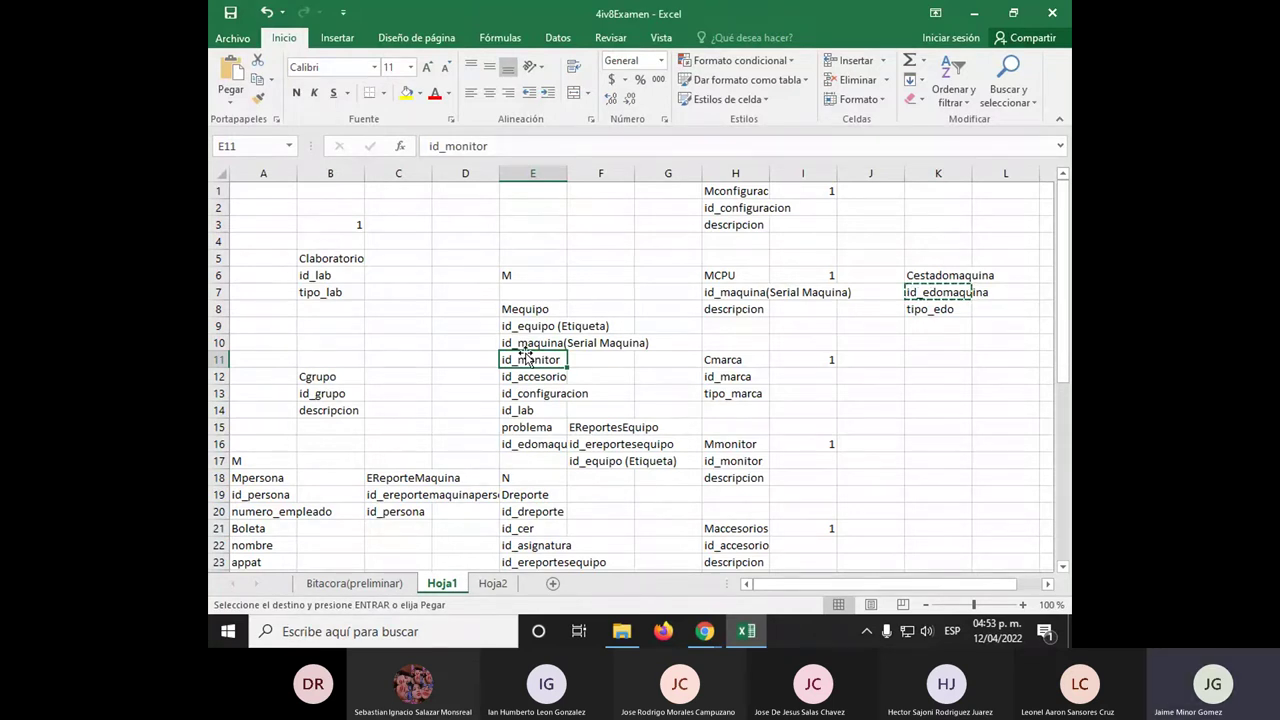
pyautogui.scroll(-3, 678, 401)
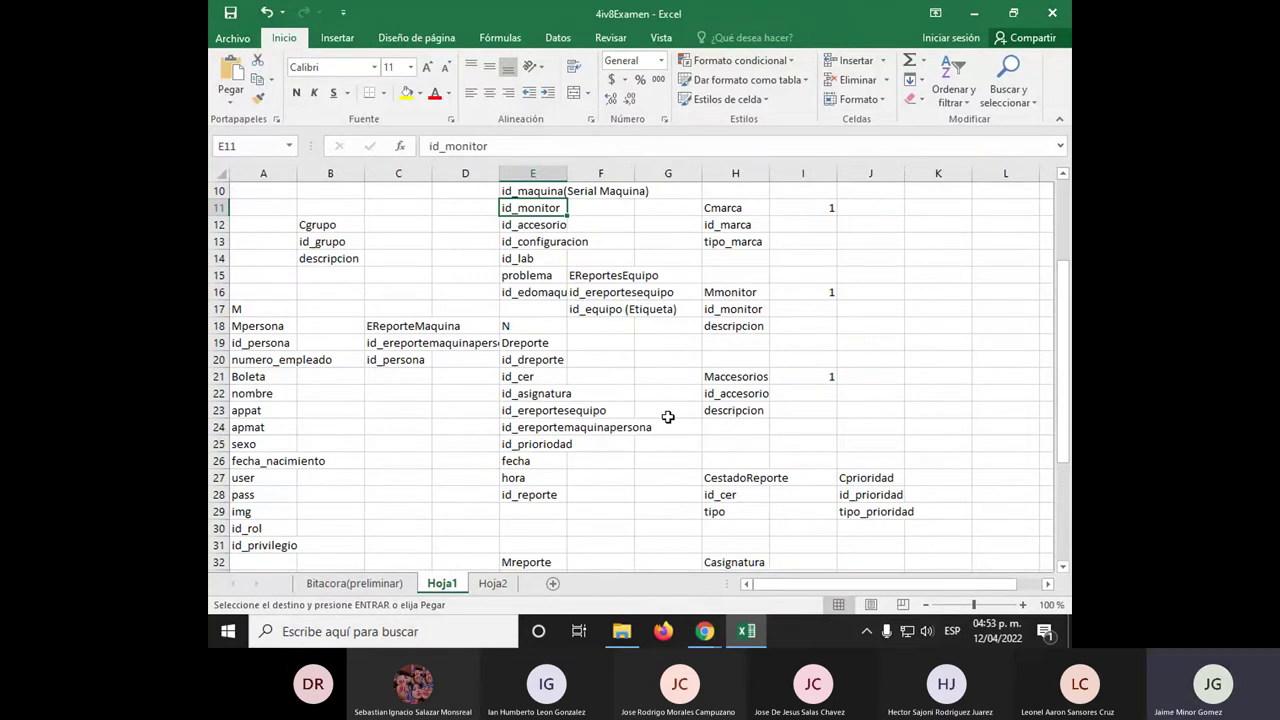
pyautogui.scroll(-1, 534, 435)
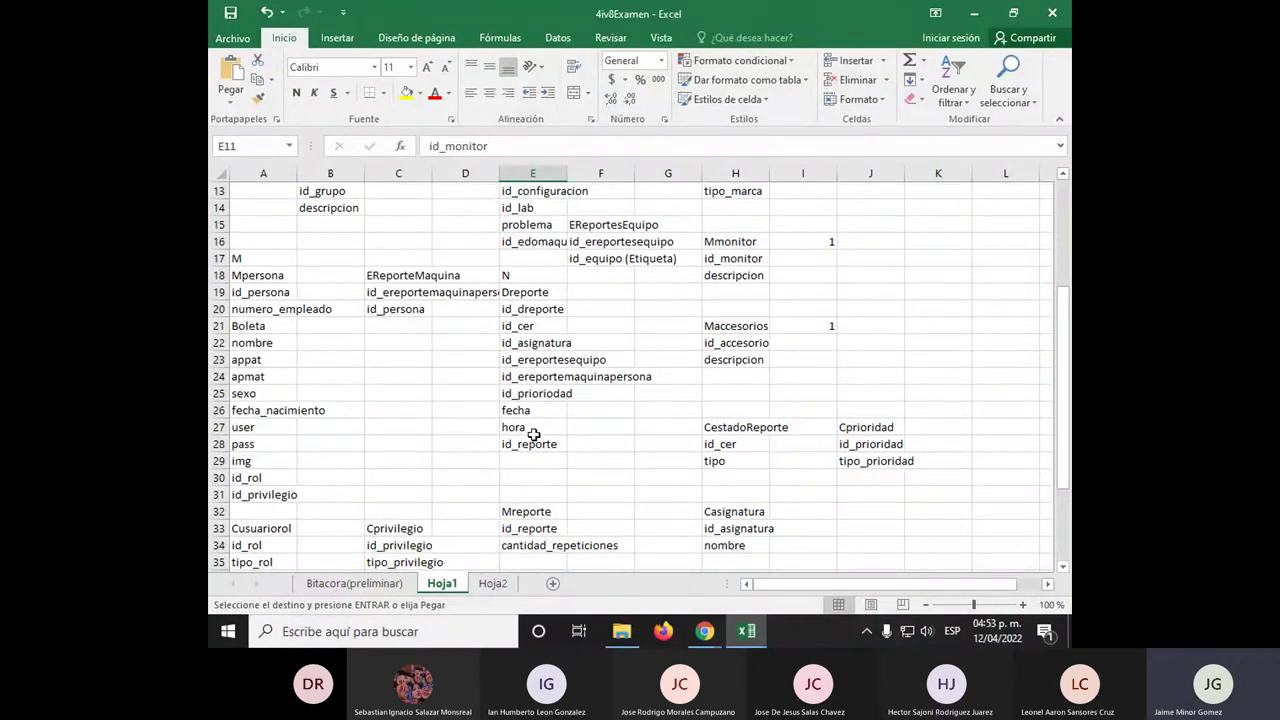
pyautogui.scroll(-2, 606, 383)
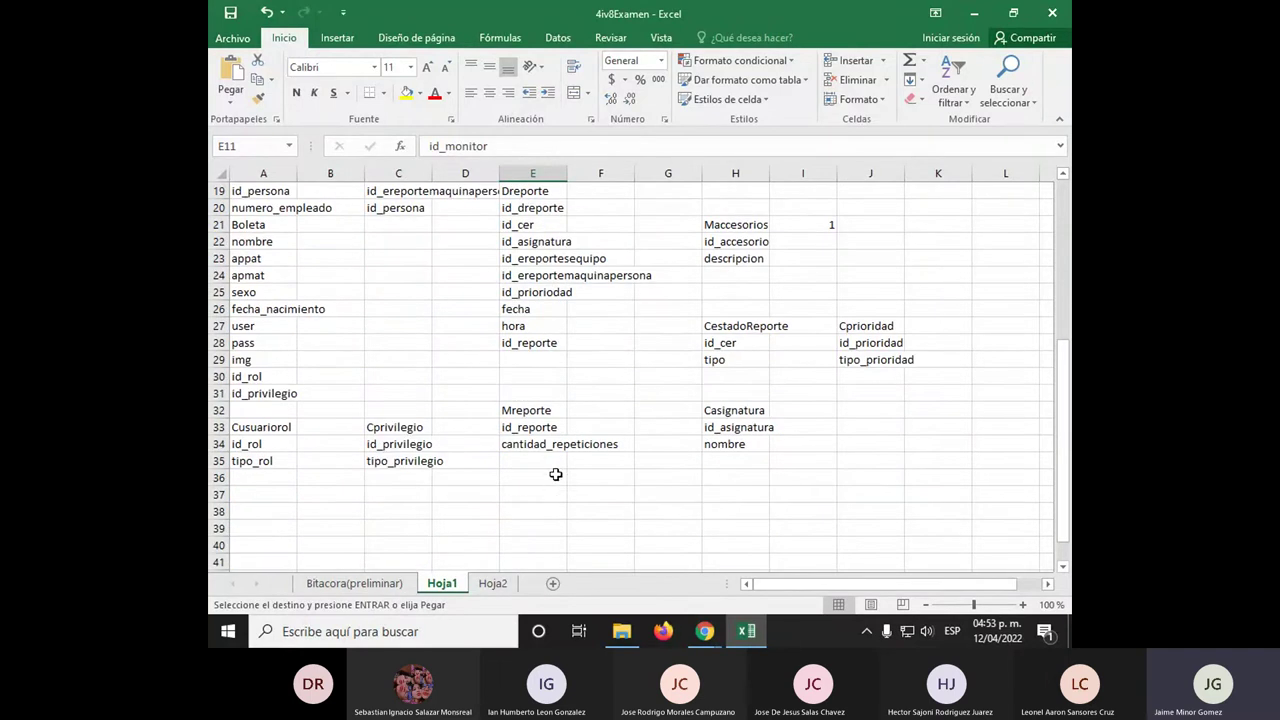
pyautogui.click(547, 460)
pyautogui.click(545, 448)
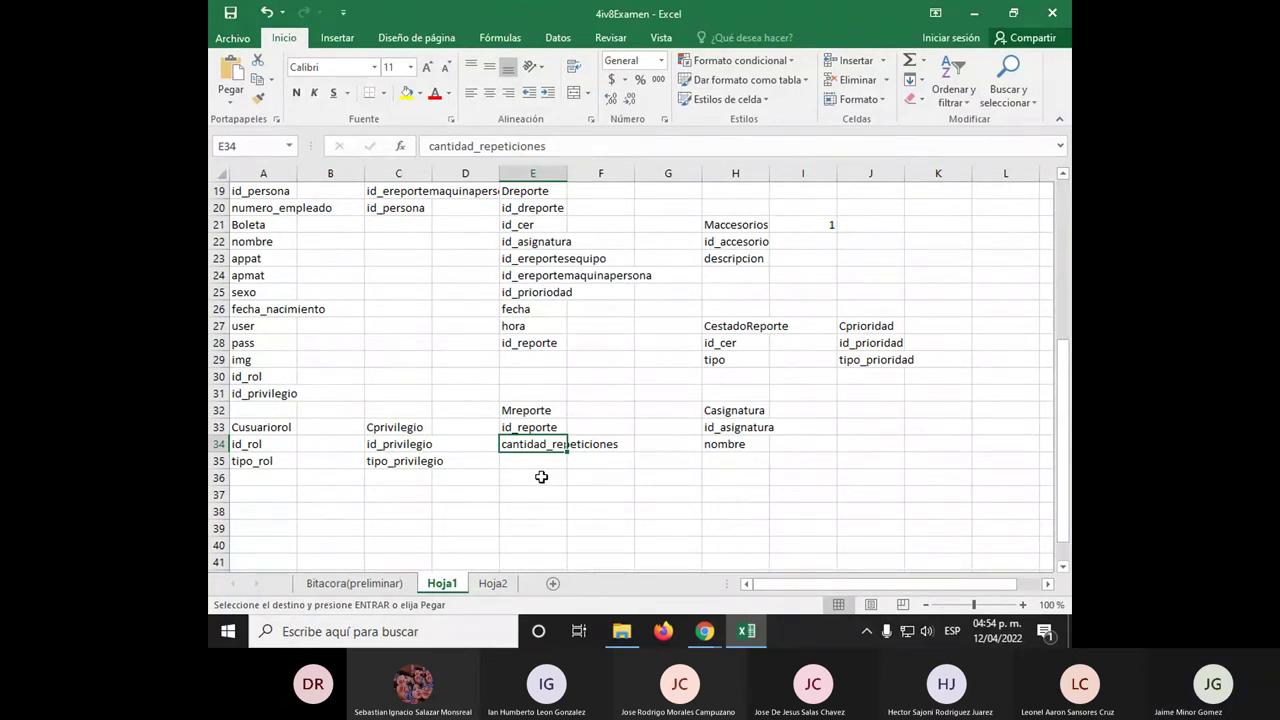
pyautogui.scroll(4, 563, 467)
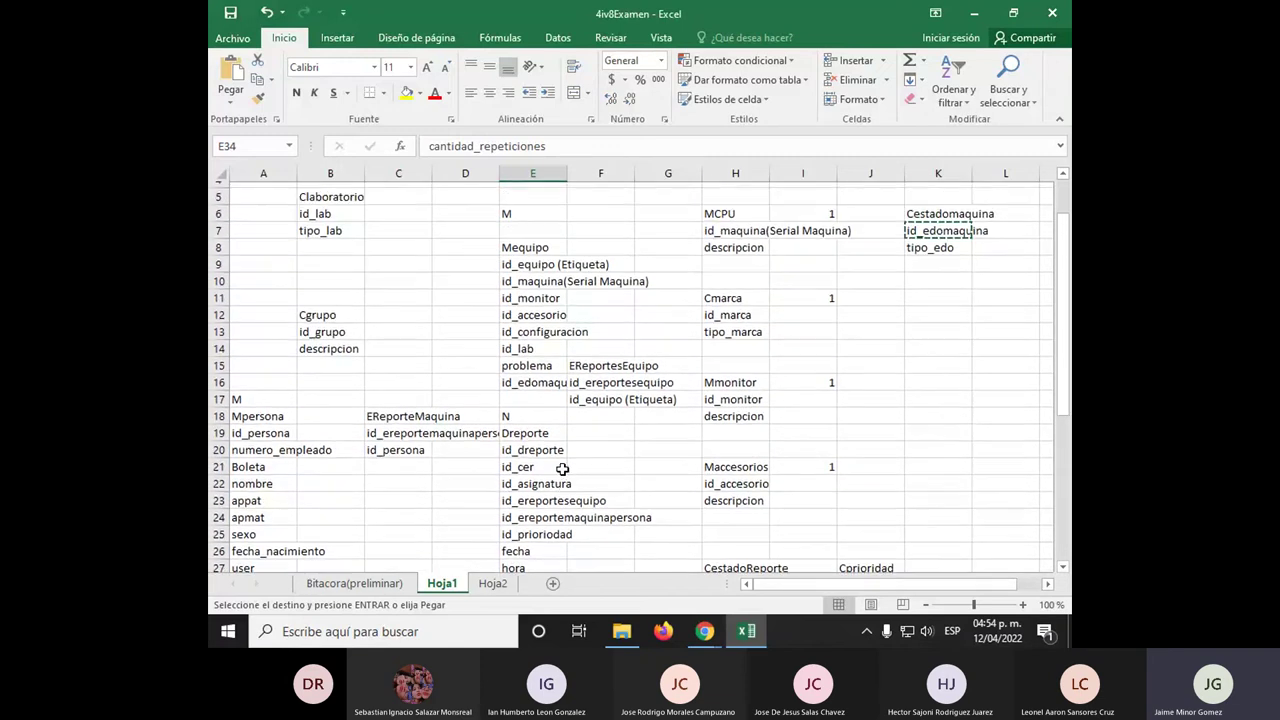
pyautogui.scroll(2, 563, 467)
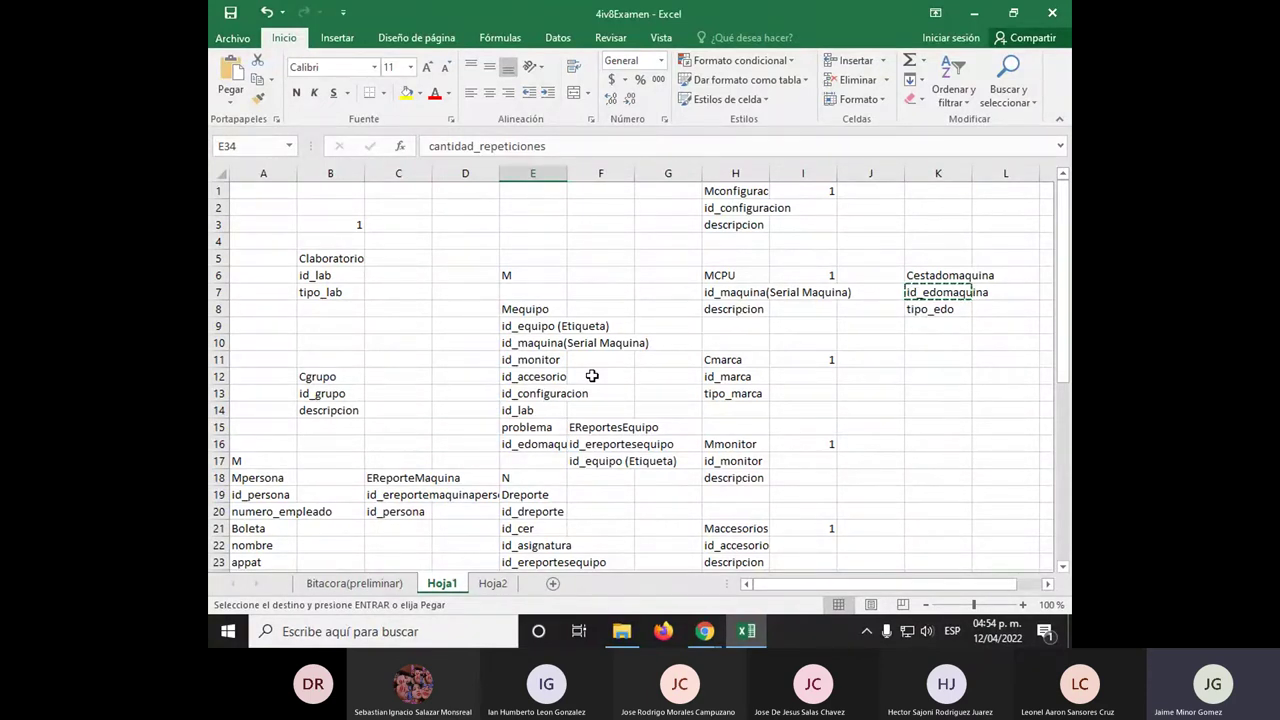
# Save the workbook and rename the sheet Hoja1 as BD
pyautogui.click(240, 12)
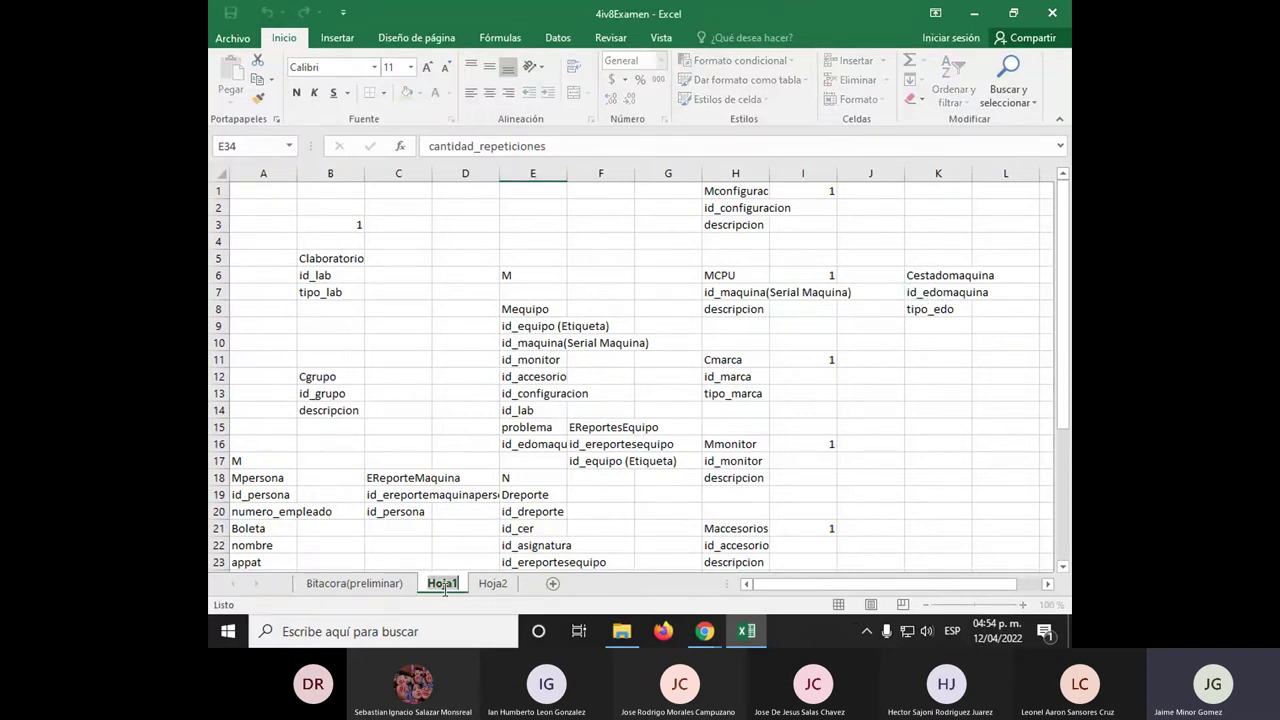
pyautogui.write('BD')
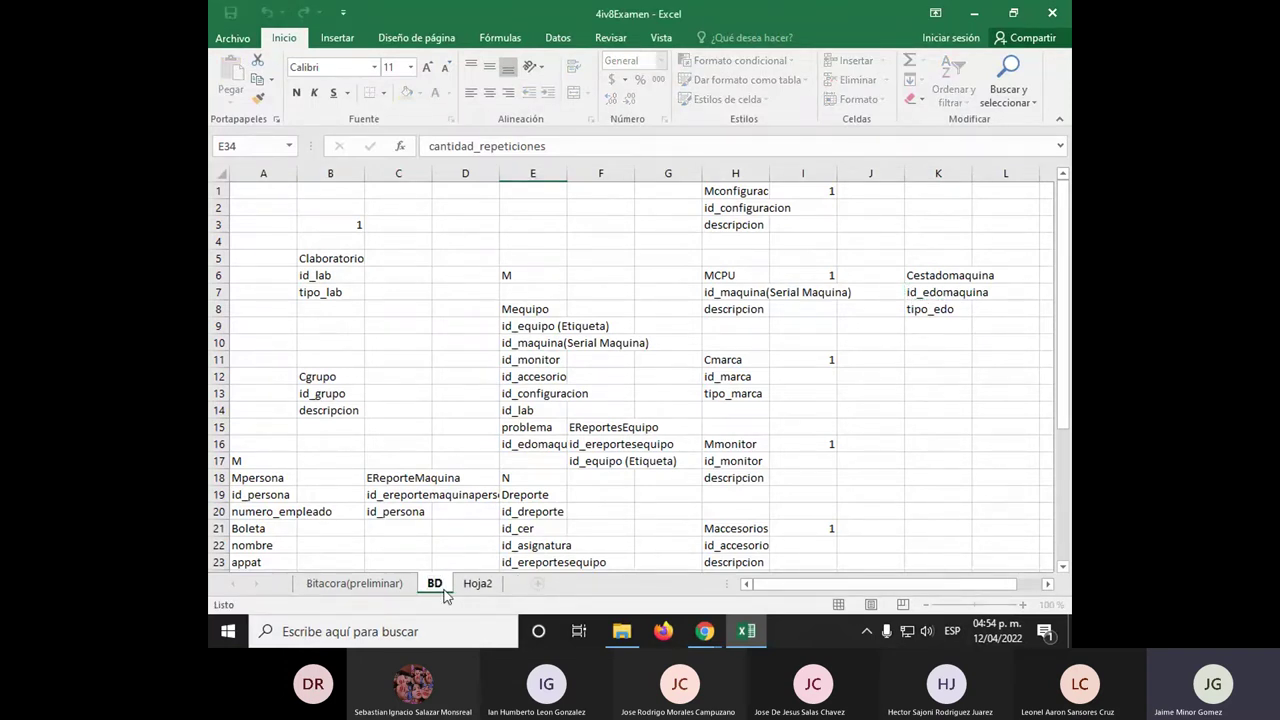
pyautogui.press('Return')
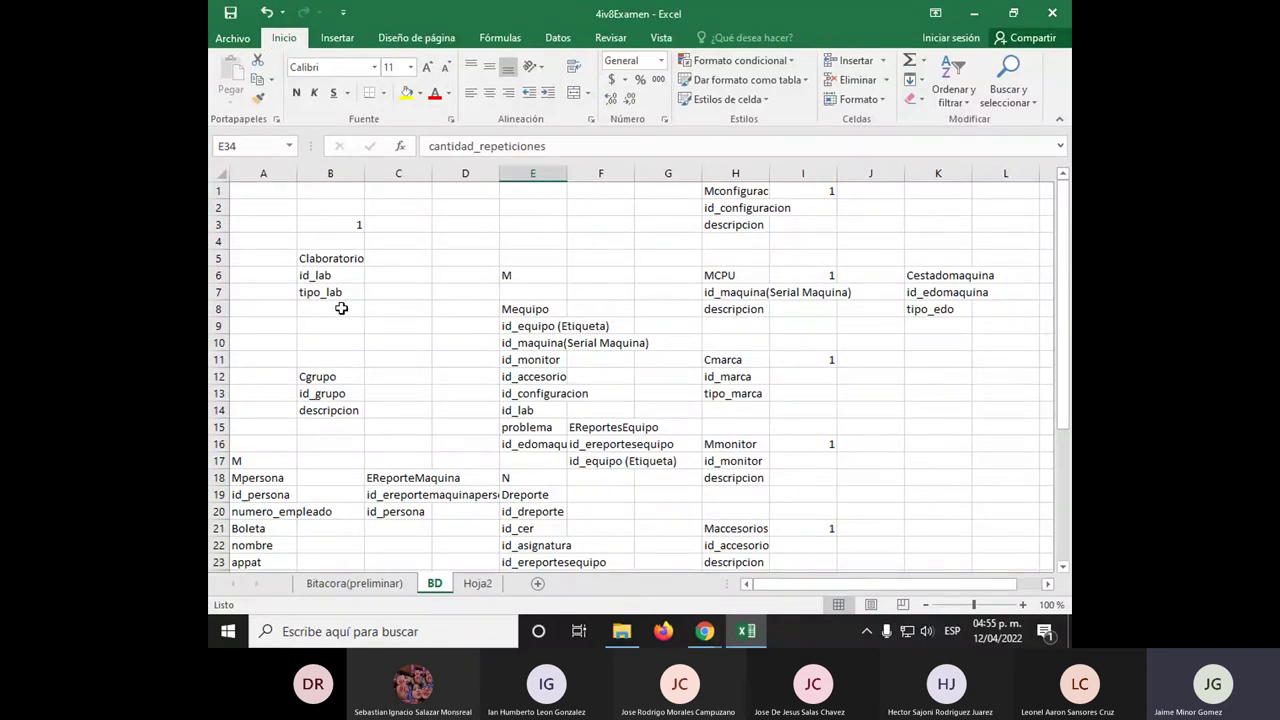
# Switch to the Microsoft Teams meeting in the browser and request to stop its recording
pyautogui.moveTo(703, 641)
pyautogui.click(615, 530)
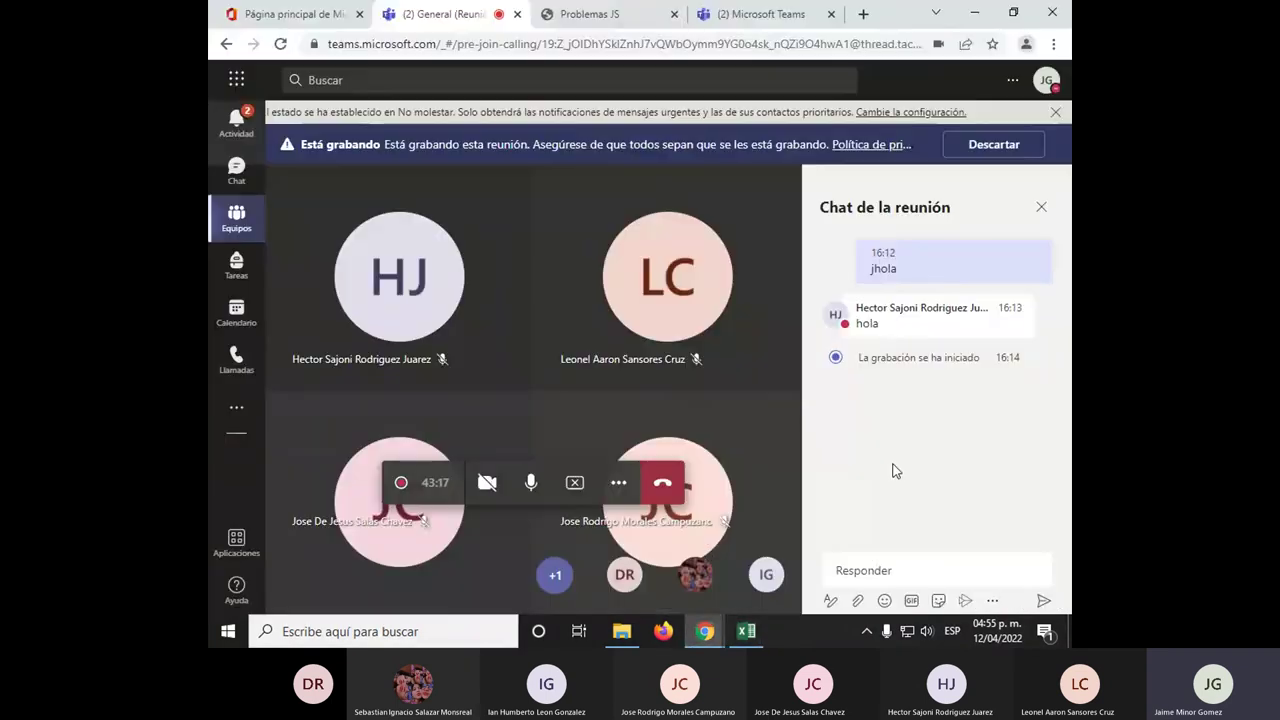
pyautogui.click(633, 372)
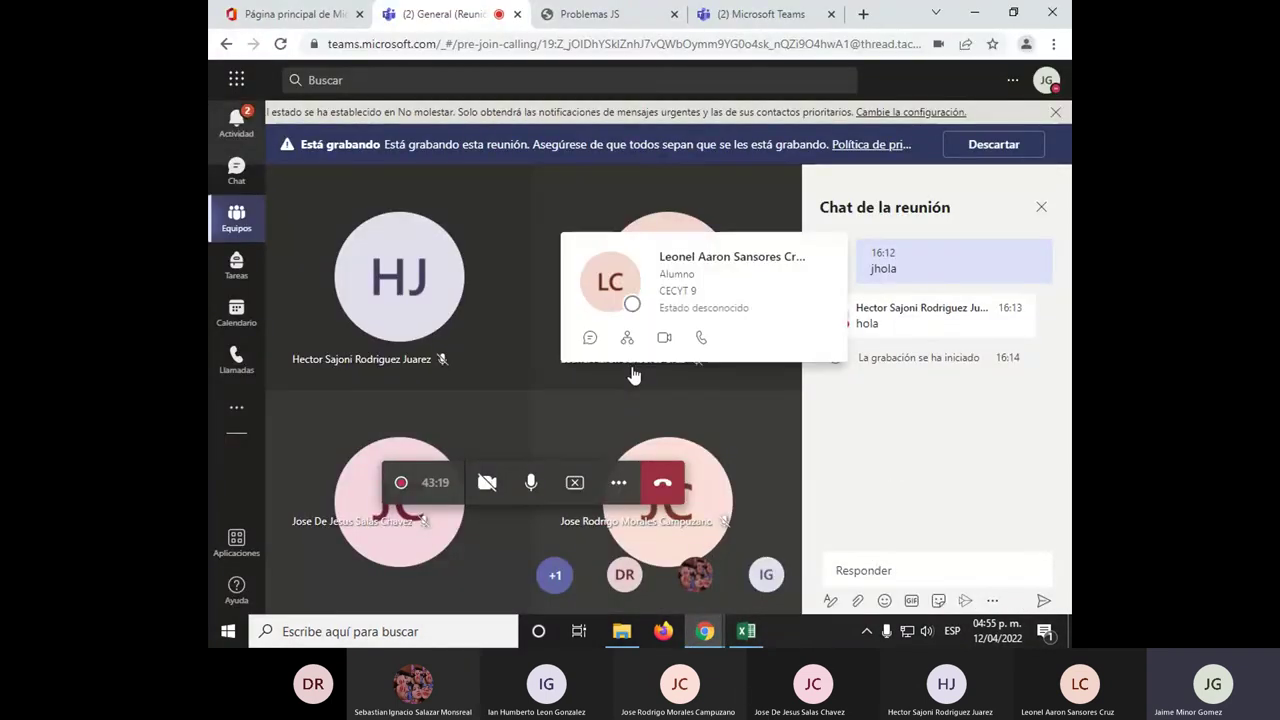
pyautogui.click(937, 493)
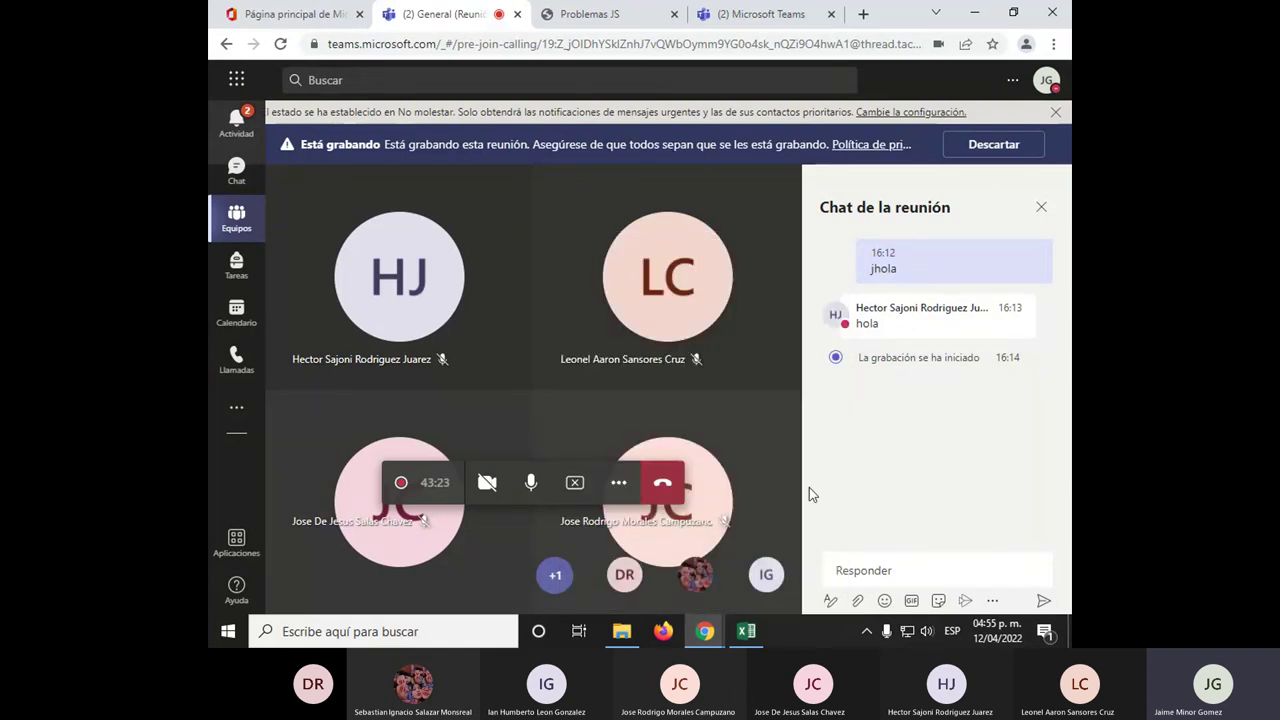
pyautogui.click(618, 482)
pyautogui.click(614, 380)
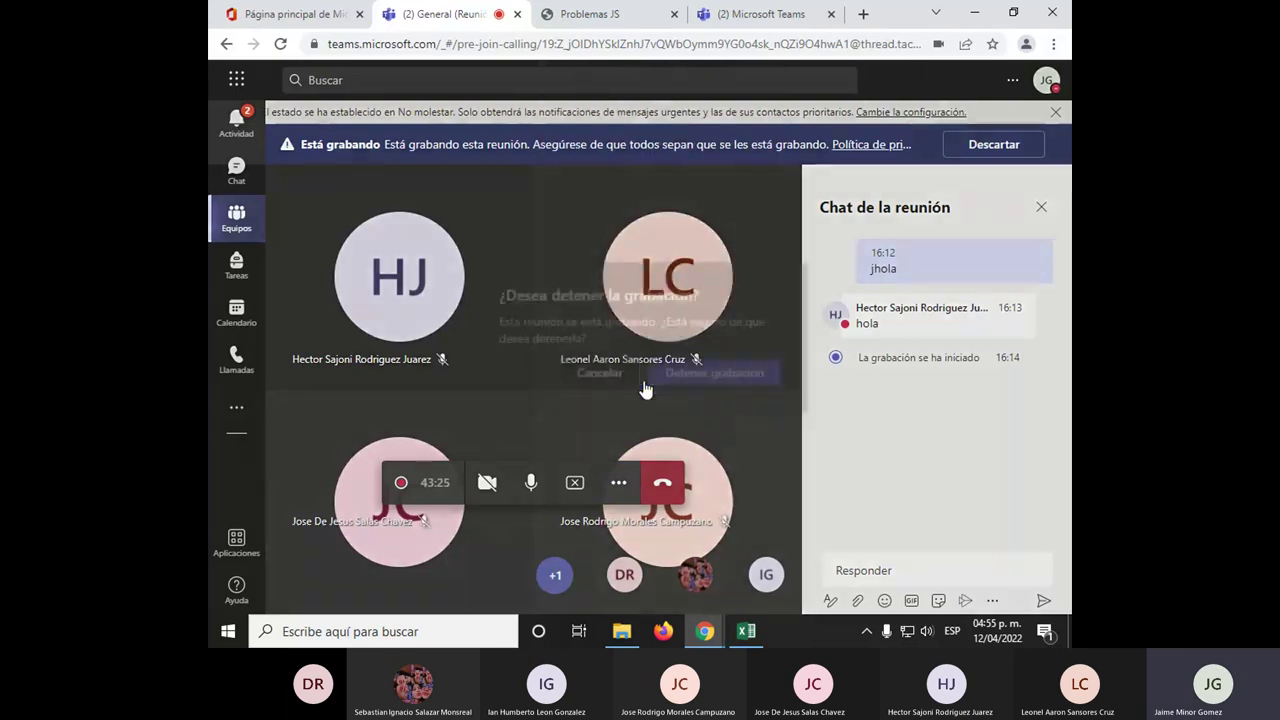